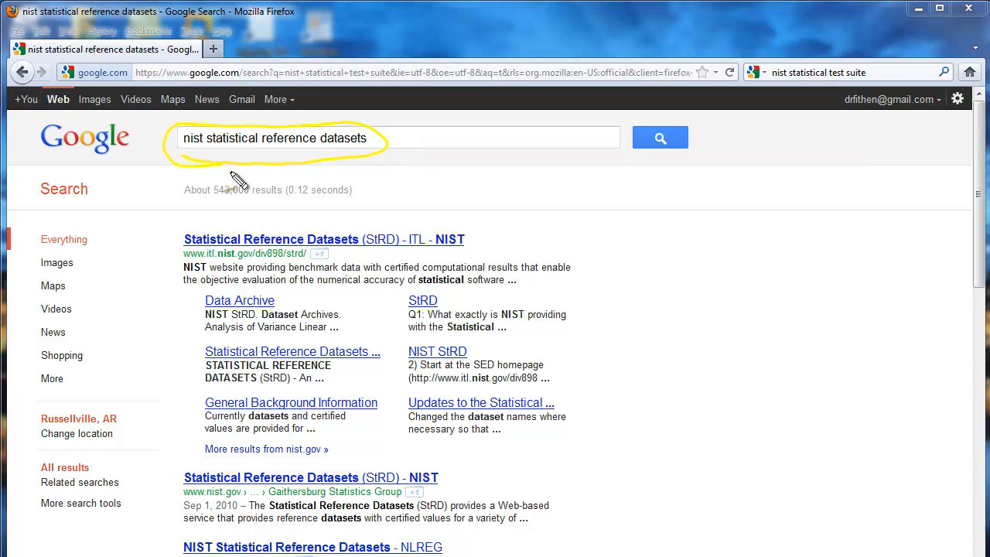
- Mark the first Statistical Reference Datasets search result with an outline and arrow, underline the words of the search query, and clear the drawings
mouse_move(362, 223)
left_mouse_down()
mouse_move(210, 226)
mouse_move(267, 265)
mouse_move(501, 240)
mouse_move(385, 221)
left_mouse_up()
left_click_drag(473, 242, 603, 218)
left_click_drag(503, 227, 509, 254)
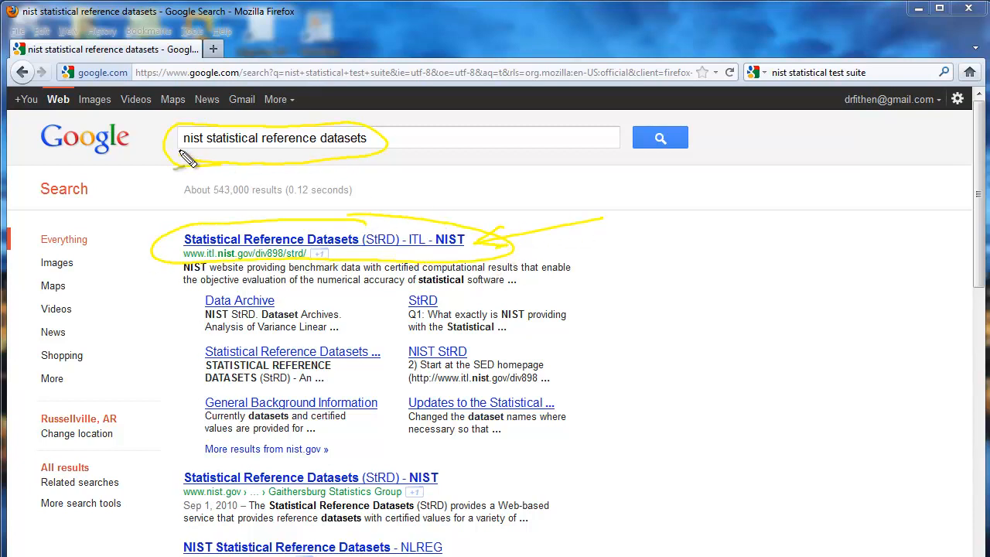
left_click_drag(186, 153, 157, 201)
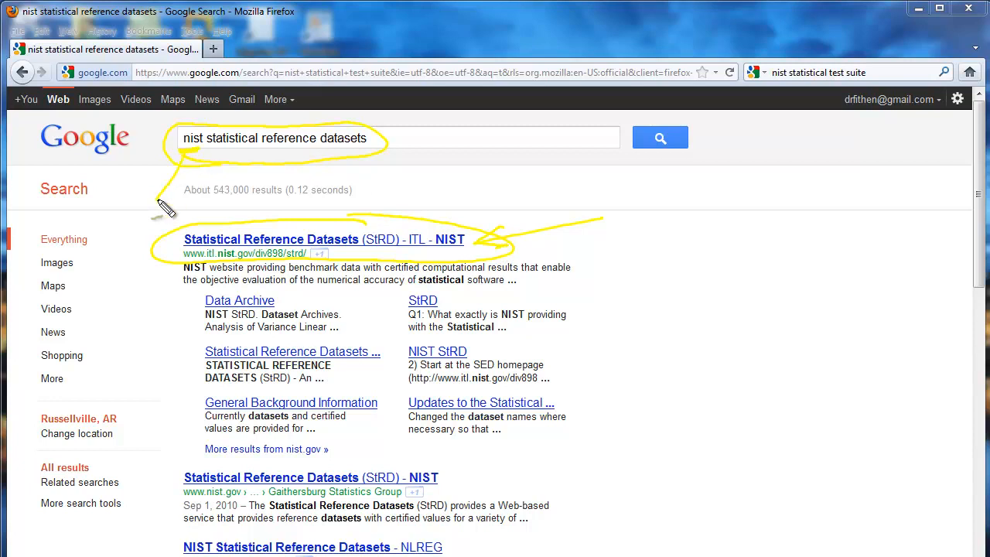
mouse_move(187, 151)
left_mouse_down()
mouse_move(176, 169)
mouse_move(240, 151)
mouse_move(375, 152)
left_mouse_up()
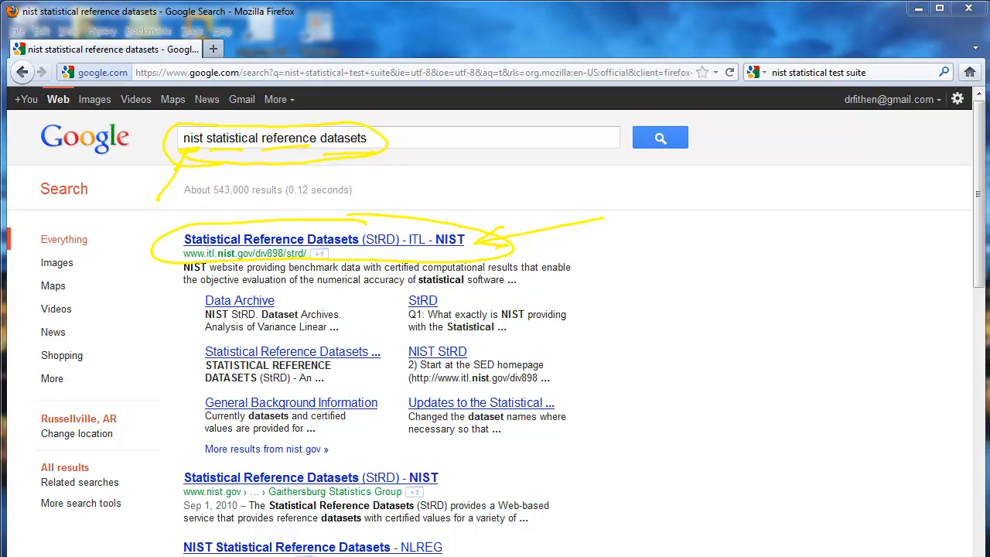
key("Escape")
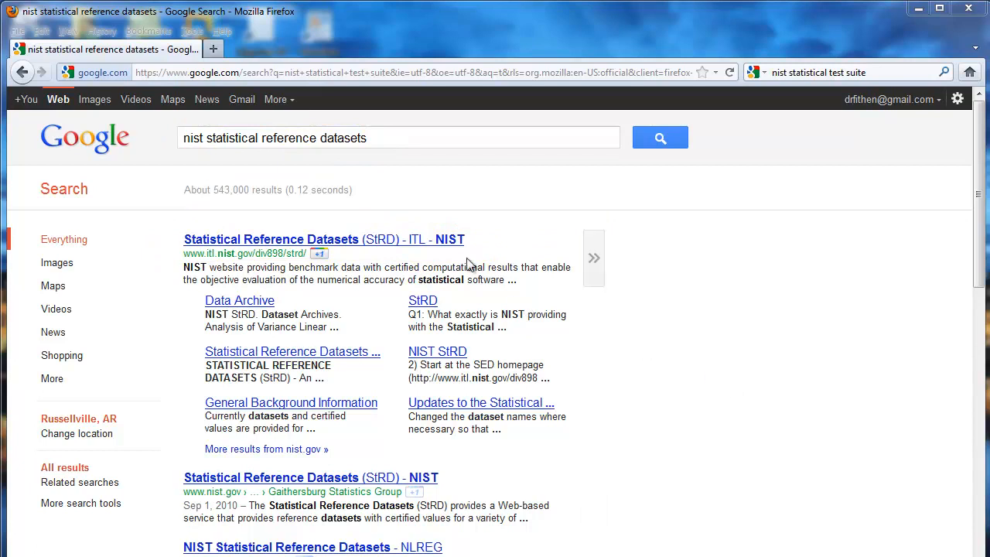
- Open the Statistical Reference Datasets (StRD) - ITL - NIST search result and look over its home page
left_click(427, 246)
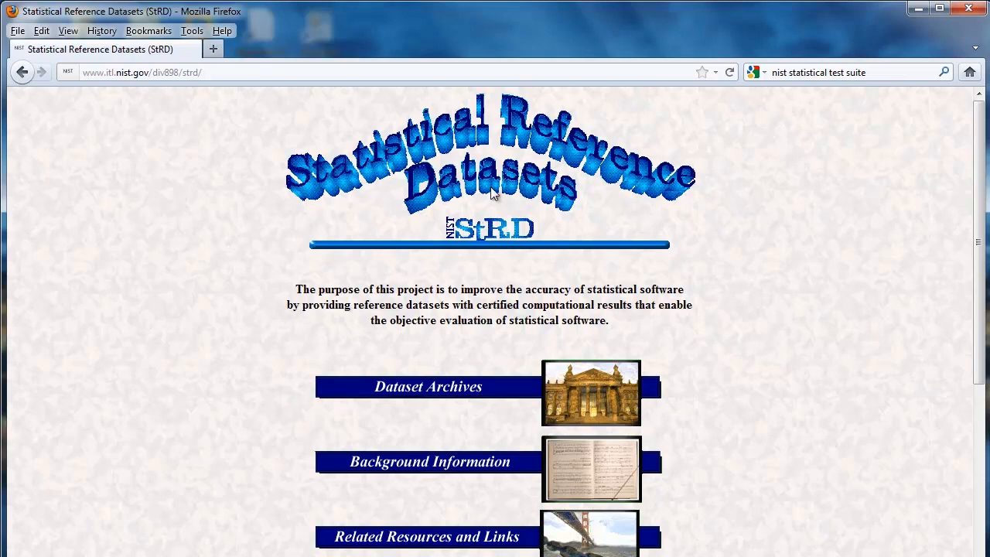
scroll(729, 318, "down", 6)
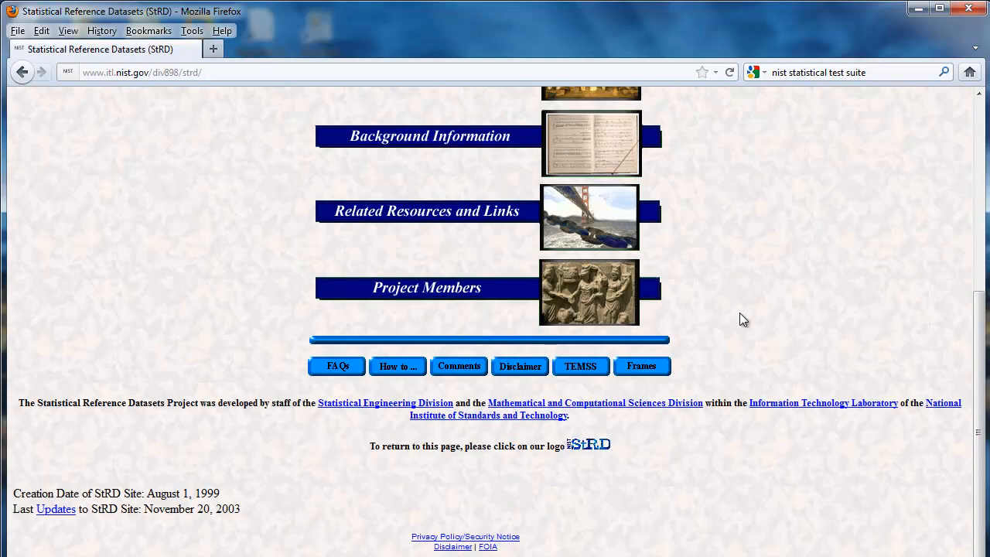
scroll(727, 320, "up", 6)
scroll(755, 316, "down", 3)
scroll(754, 319, "up", 2)
scroll(747, 301, "up", 1)
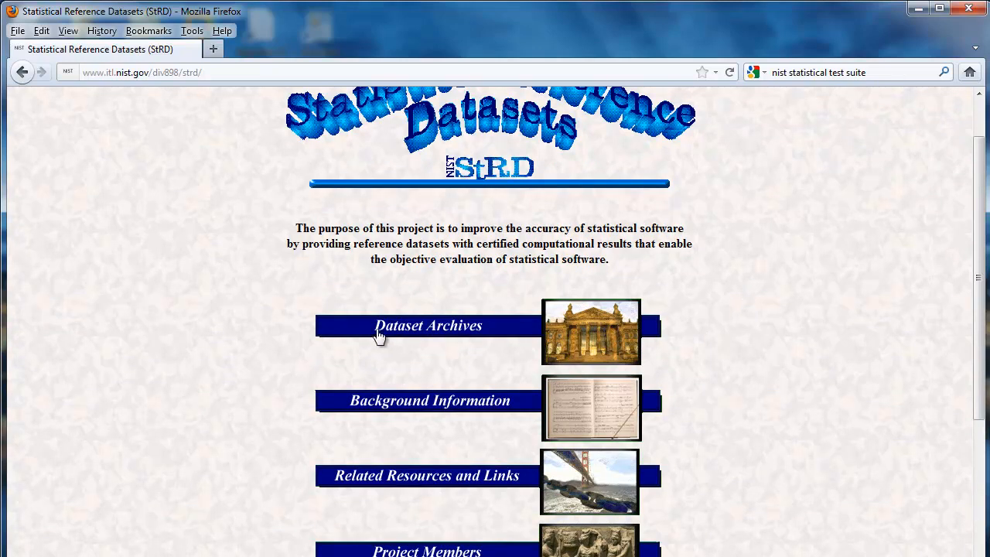
- Open the Nonlinear Regression dataset list from the Dataset Archives
left_click(613, 338)
scroll(788, 342, "down", 5)
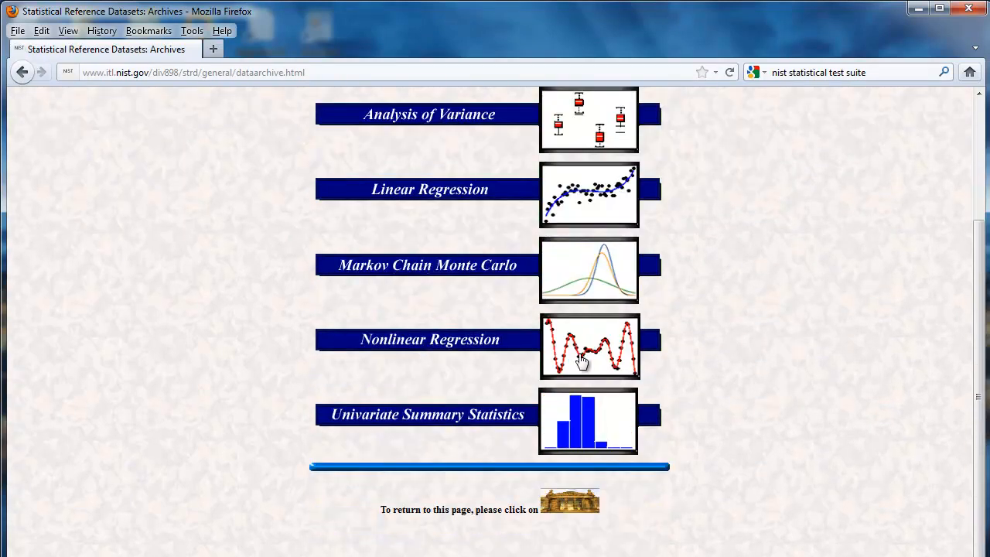
left_click(591, 354)
scroll(590, 350, "down", 5)
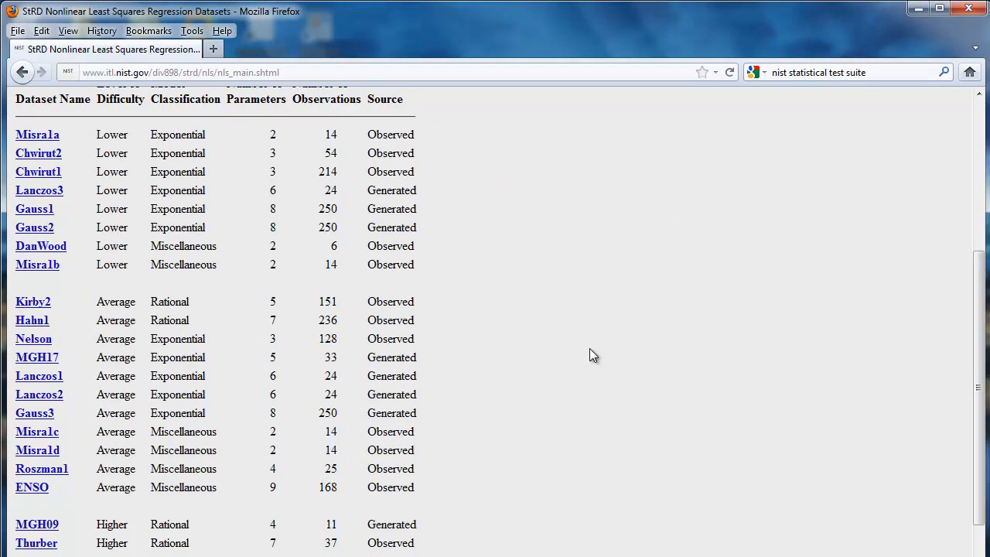
- Mark the Gauss1, Gauss2 and Gauss3 rows in yellow freehand and circle their difficulty levels
key("alt+Tab")
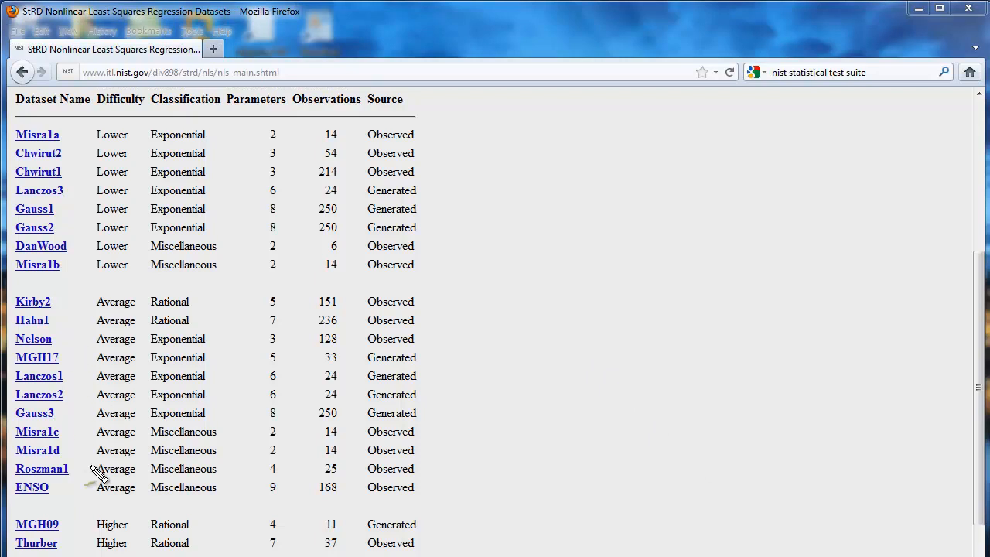
left_click_drag(90, 207, 167, 197)
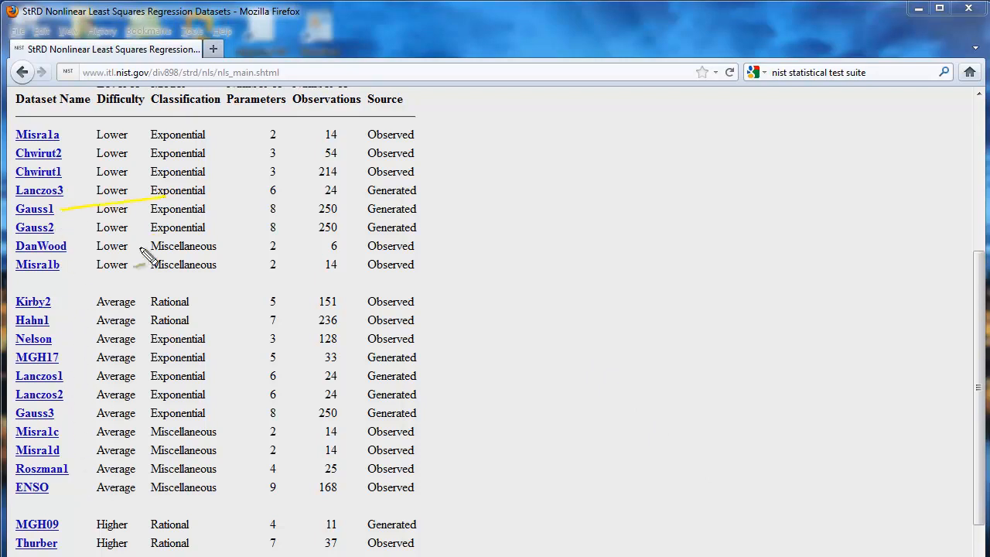
left_click_drag(61, 412, 266, 374)
left_click_drag(75, 404, 86, 414)
mouse_move(144, 406)
left_mouse_down()
mouse_move(92, 407)
mouse_move(142, 413)
mouse_move(109, 424)
mouse_move(91, 414)
left_mouse_up()
mouse_move(100, 210)
left_mouse_down()
mouse_move(137, 219)
mouse_move(91, 218)
mouse_move(132, 224)
mouse_move(91, 222)
mouse_move(79, 233)
left_mouse_up()
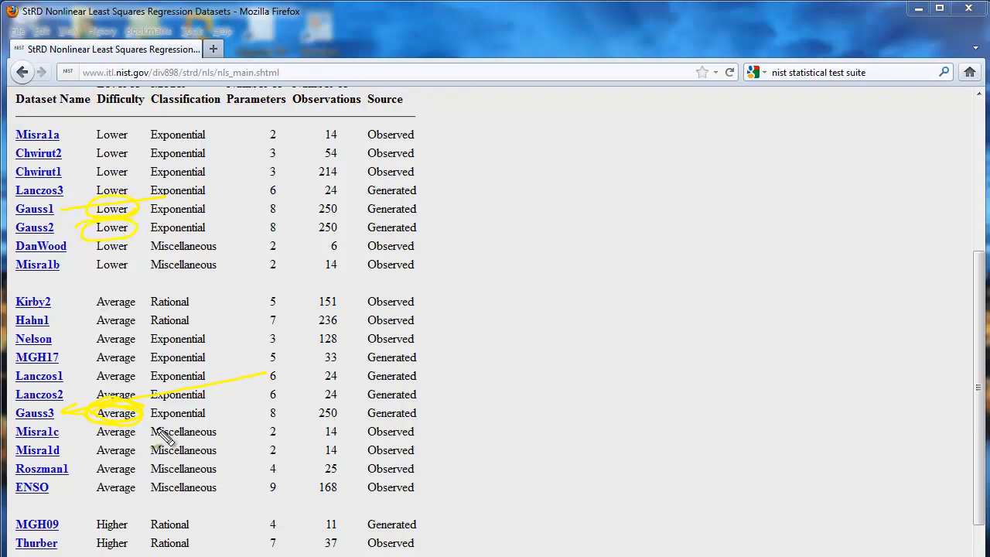
- Circle and connect the observation and parameter counts of the three Gauss datasets, and clear all the yellow drawings
mouse_move(343, 407)
left_mouse_down()
mouse_move(329, 423)
mouse_move(310, 421)
left_mouse_up()
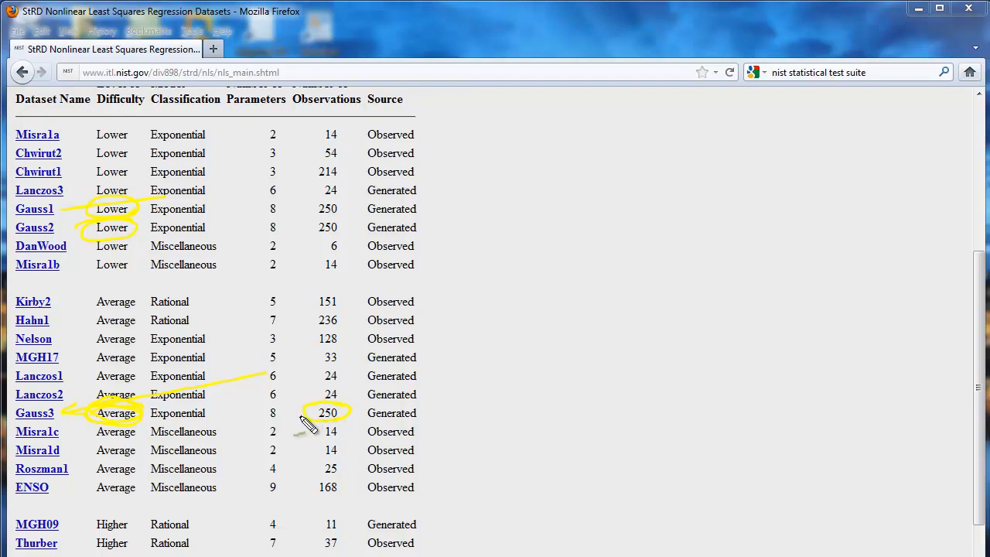
mouse_move(347, 211)
left_mouse_down()
mouse_move(332, 235)
mouse_move(313, 226)
mouse_move(349, 221)
left_mouse_up()
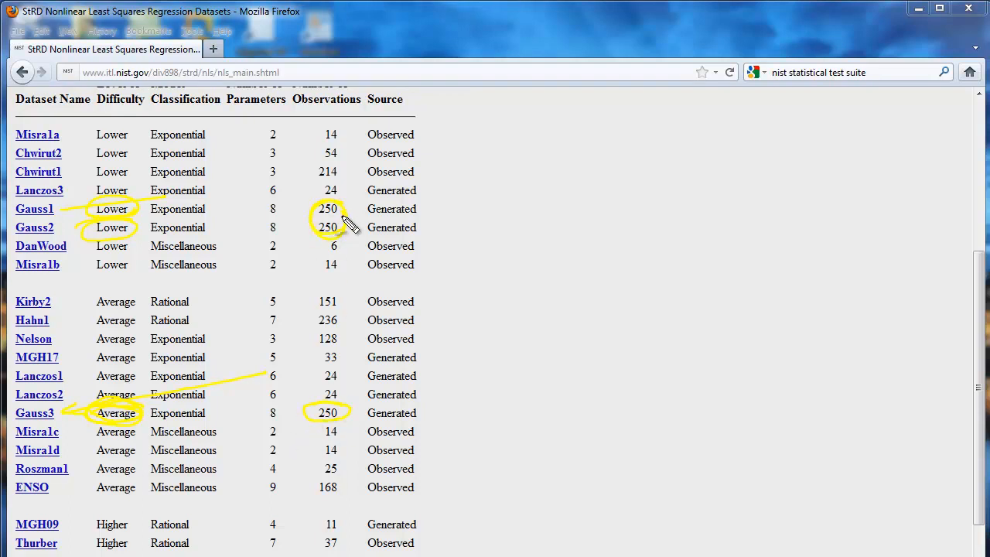
left_click_drag(315, 401, 326, 237)
mouse_move(279, 202)
left_mouse_down()
mouse_move(264, 225)
mouse_move(278, 204)
left_mouse_up()
mouse_move(280, 405)
left_mouse_down()
mouse_move(267, 430)
mouse_move(283, 408)
left_mouse_up()
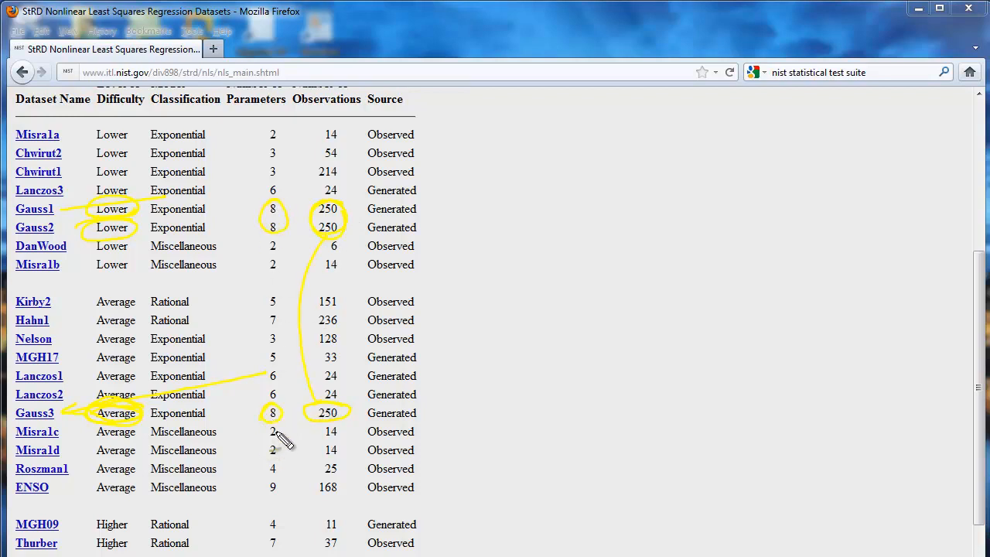
mouse_move(269, 226)
left_mouse_down()
mouse_move(255, 267)
mouse_move(261, 412)
left_mouse_up()
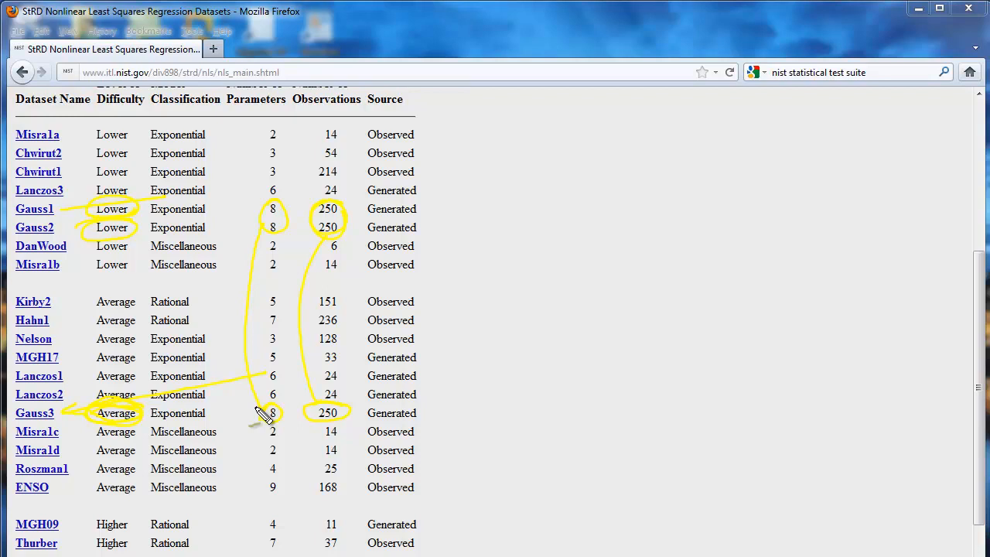
key("Escape")
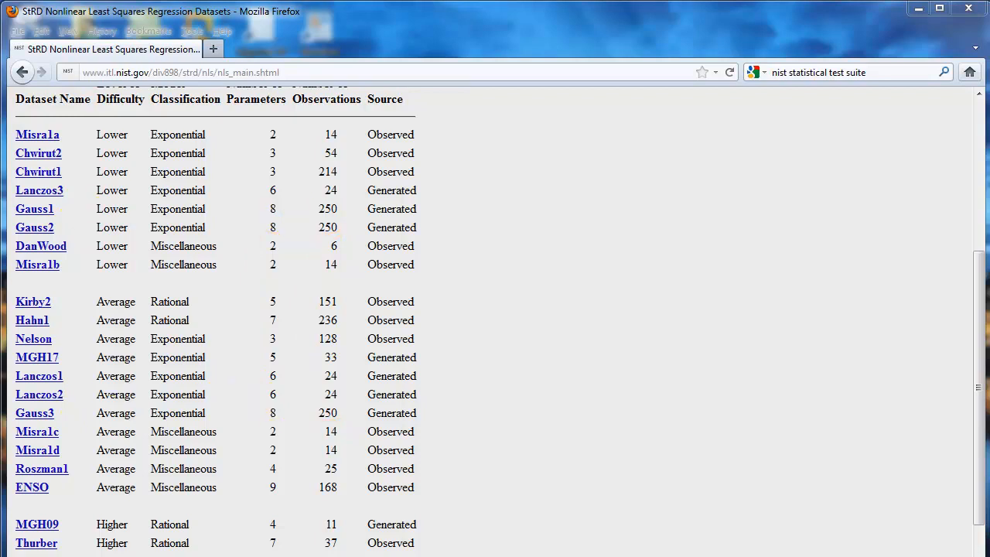
- Open the Gauss3 dataset page from the list of average-difficulty datasets
left_click(45, 414)
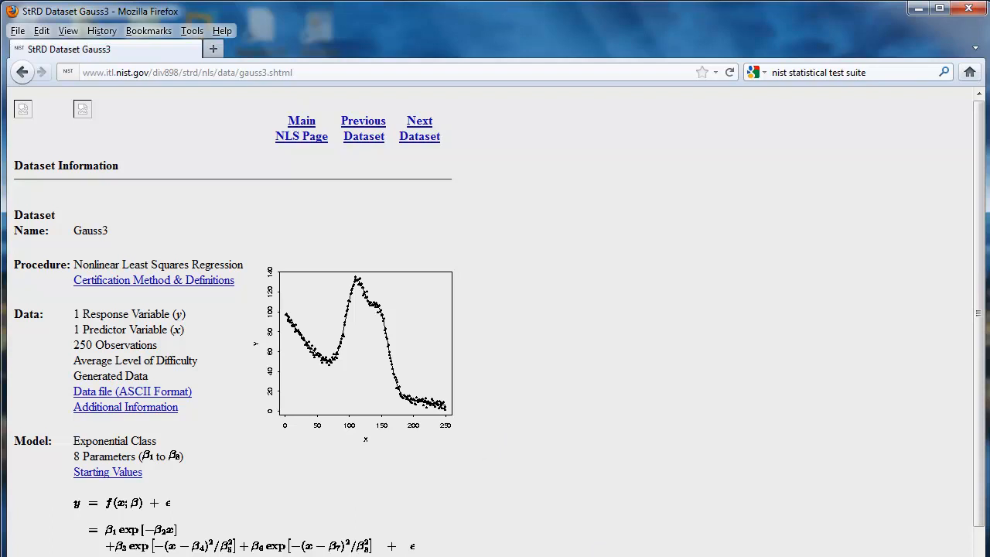
key("F9")
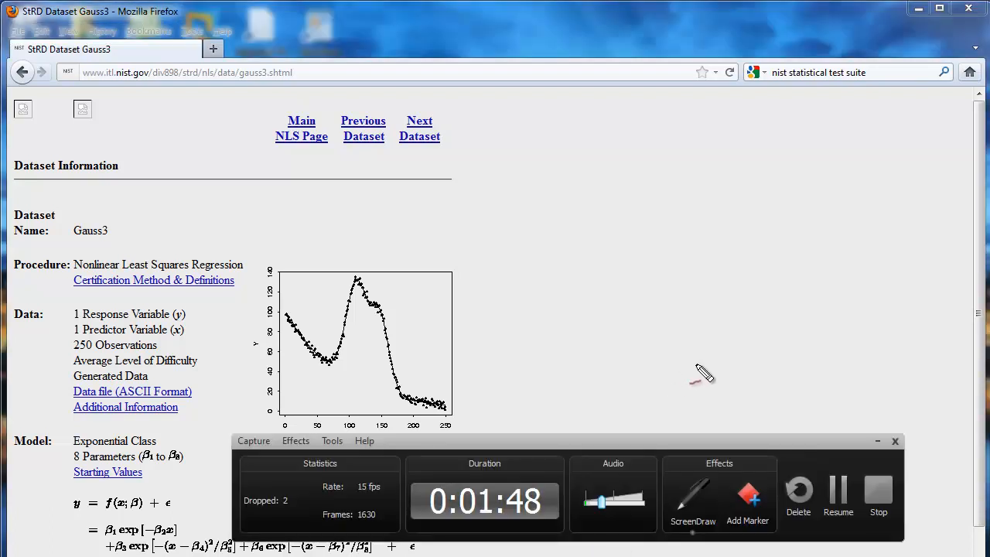
key("F9")
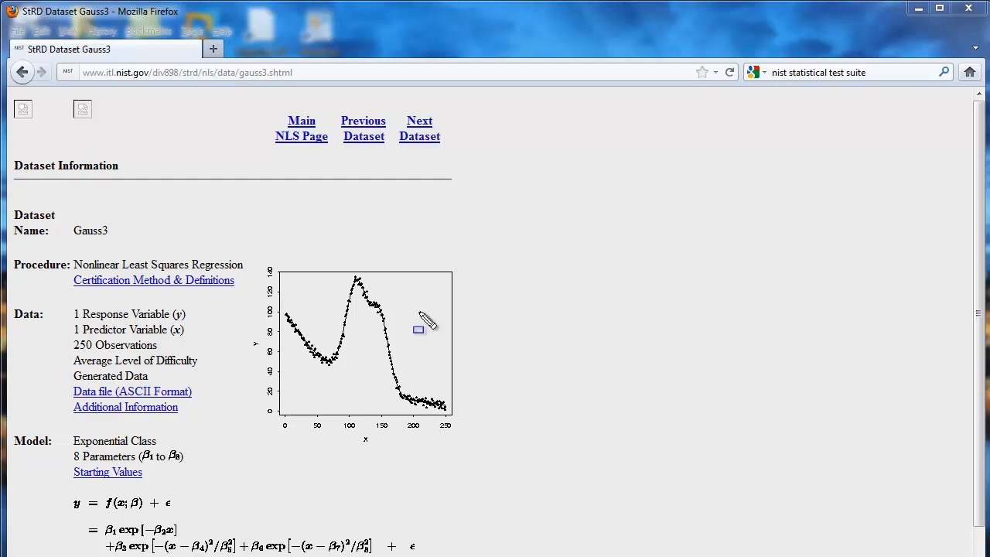
- Frame the upper part of the Gauss3 plot with a blue rectangle, annotate beside it, and clear the drawings
mouse_move(452, 252)
left_mouse_down()
mouse_move(365, 237)
mouse_move(254, 312)
left_mouse_up()
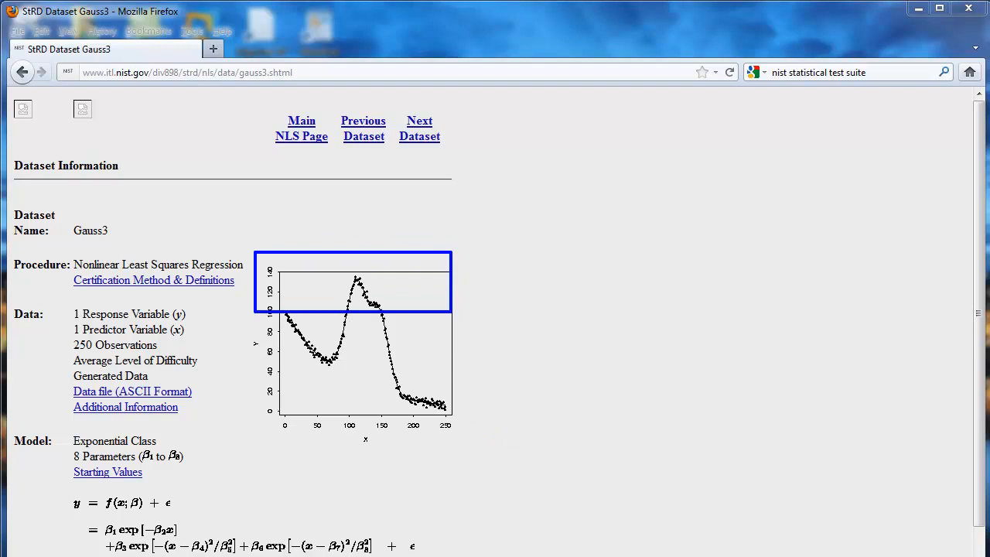
left_click_drag(492, 274, 452, 312)
left_click_drag(451, 312, 523, 272)
key("Escape")
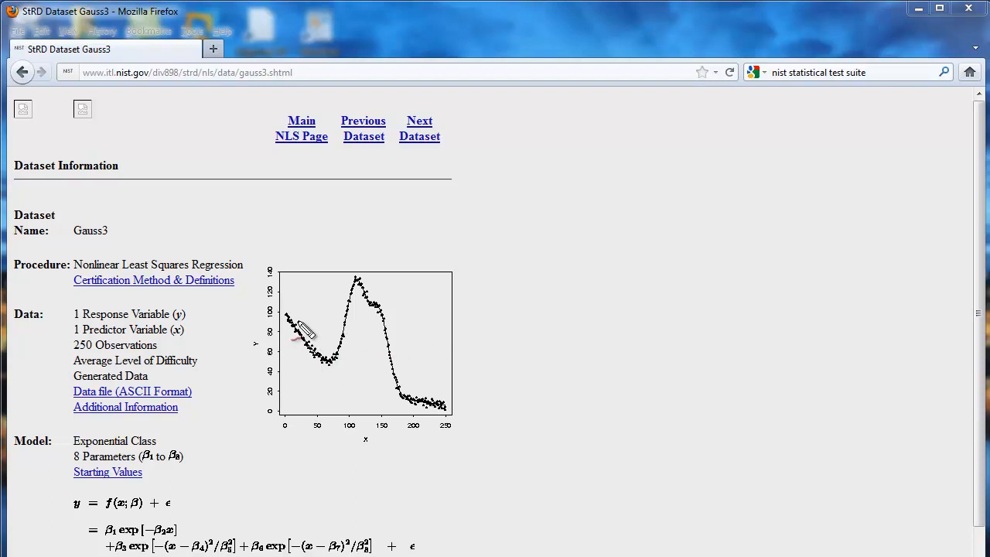
- Outline the plotted data points in red, circle the number of observations, trace the fitted curve, and clear the drawings
mouse_move(297, 317)
left_mouse_down()
mouse_move(293, 346)
mouse_move(316, 376)
mouse_move(345, 354)
left_mouse_up()
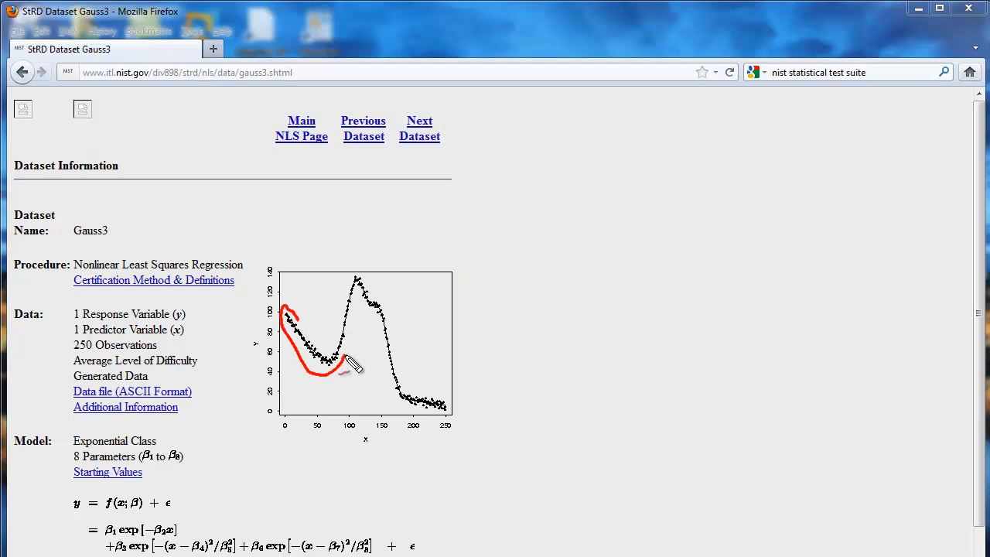
left_click_drag(78, 341, 91, 338)
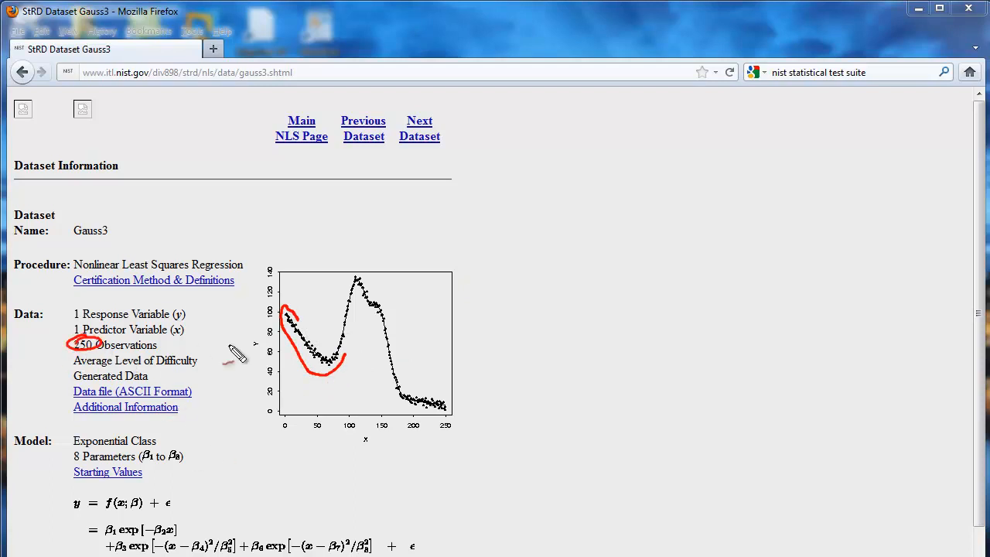
mouse_move(345, 354)
left_mouse_down()
mouse_move(358, 299)
mouse_move(413, 414)
mouse_move(446, 402)
mouse_move(355, 270)
mouse_move(337, 341)
mouse_move(294, 309)
left_mouse_up()
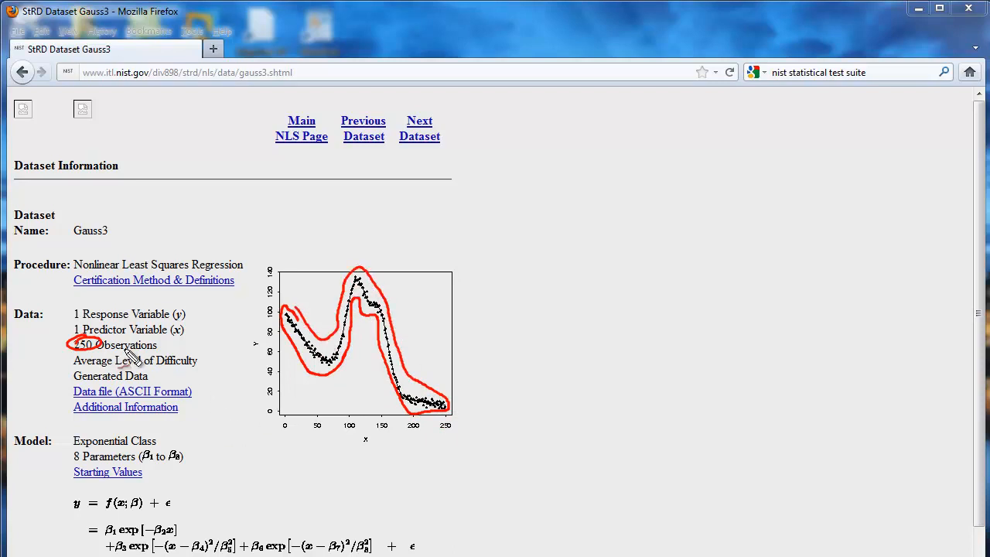
mouse_move(284, 313)
left_mouse_down()
mouse_move(319, 355)
mouse_move(338, 353)
mouse_move(356, 280)
mouse_move(377, 312)
mouse_move(396, 387)
mouse_move(432, 411)
mouse_move(444, 405)
left_mouse_up()
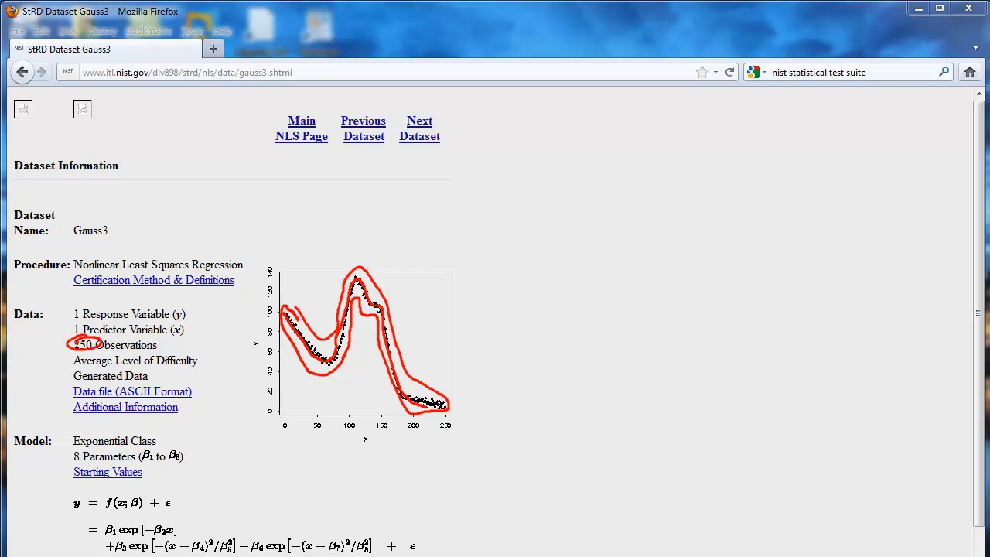
key("Escape")
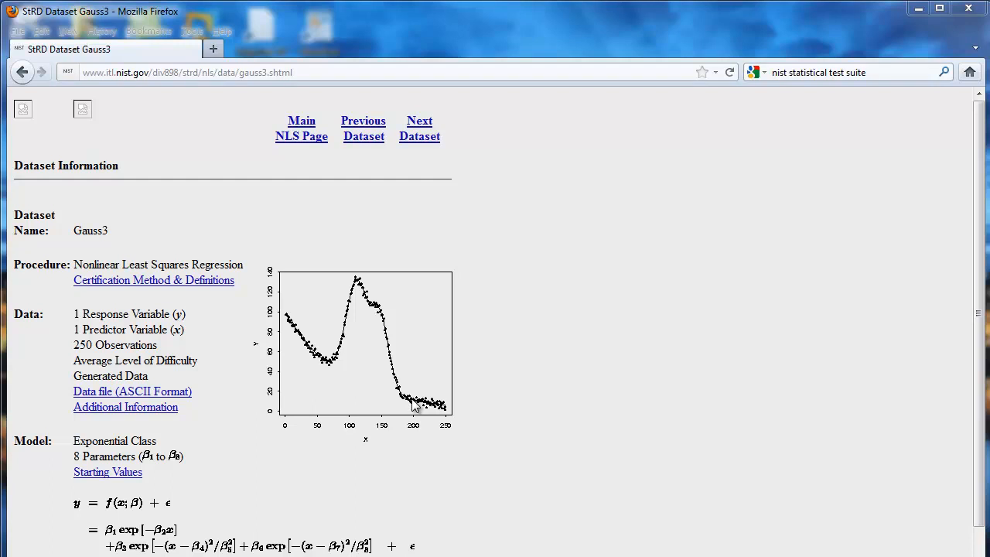
- Circle the plot's y and x axis labels in red and box the model's exponential expression
scroll(577, 409, "down", 1)
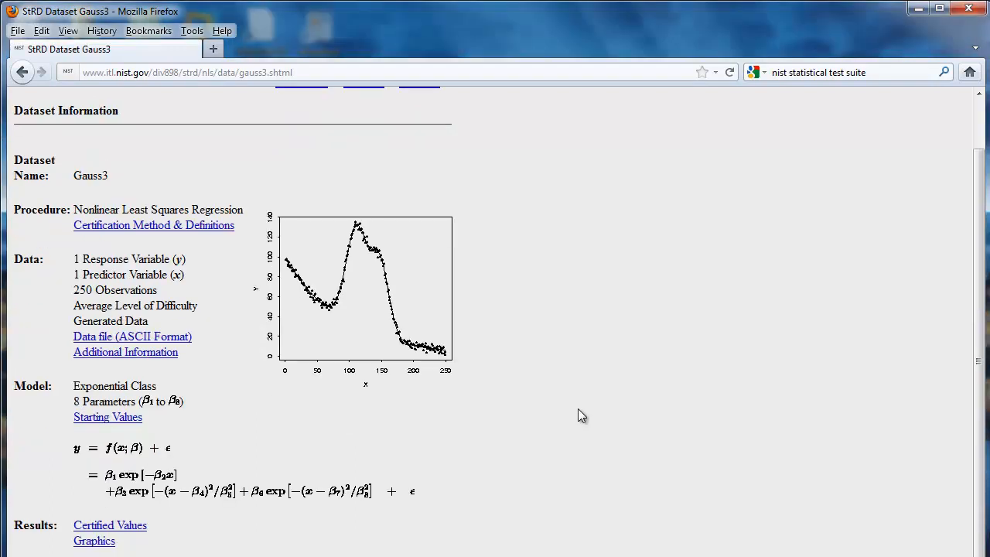
key("ctrl+2")
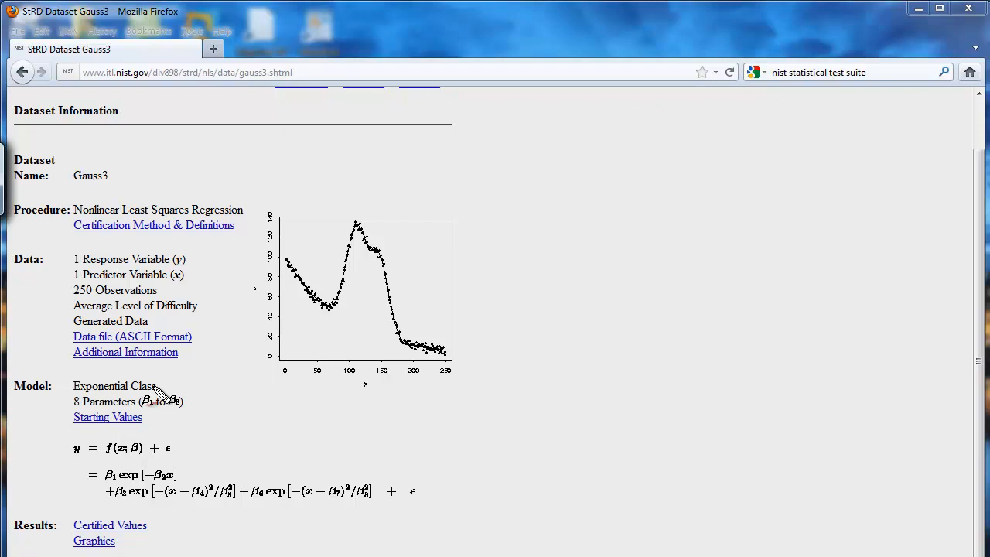
mouse_move(256, 280)
left_mouse_down()
mouse_move(248, 297)
mouse_move(261, 288)
left_mouse_up()
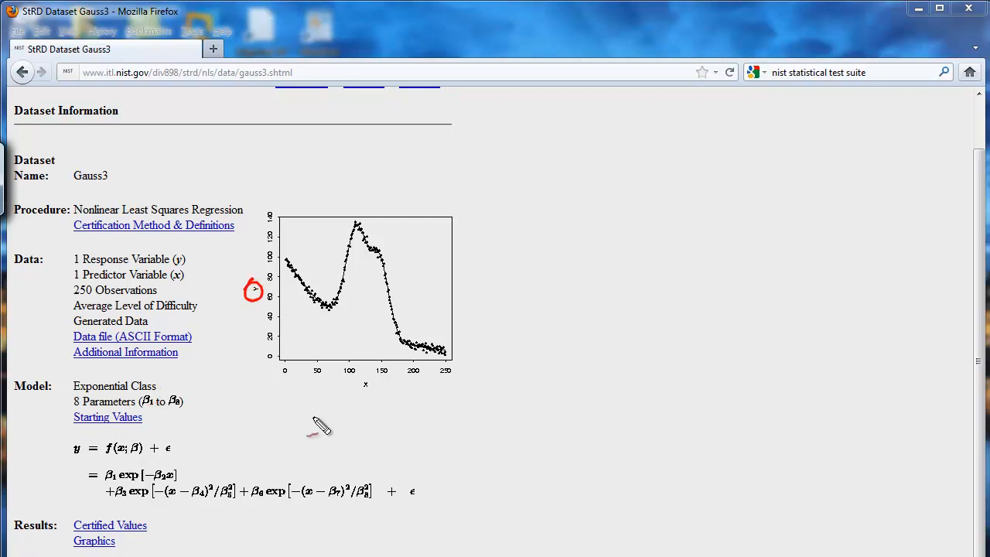
left_click_drag(370, 381, 364, 378)
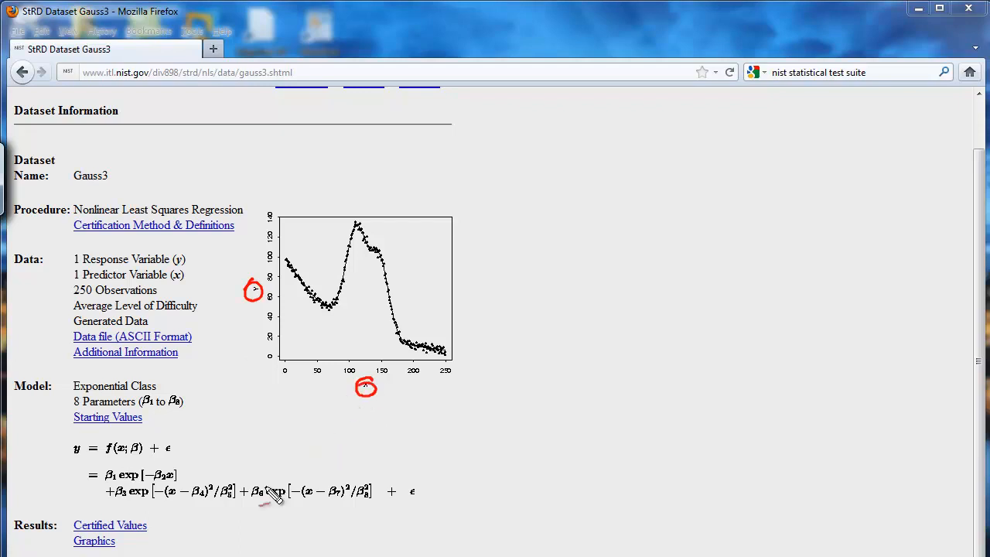
mouse_move(183, 461)
left_mouse_down()
mouse_move(56, 475)
mouse_move(116, 511)
mouse_move(374, 504)
mouse_move(304, 458)
mouse_move(182, 460)
left_mouse_up()
- Circle the epsilon term of the model and label it with a lead line and the underlined handwritten word "Error"
mouse_move(433, 484)
left_mouse_down()
mouse_move(402, 472)
mouse_move(445, 468)
mouse_move(483, 442)
left_mouse_up()
mouse_move(498, 405)
left_mouse_down()
mouse_move(516, 431)
mouse_move(516, 400)
left_mouse_up()
left_click_drag(499, 419, 607, 391)
left_click_drag(514, 446, 599, 403)
left_click_drag(429, 521, 505, 489)
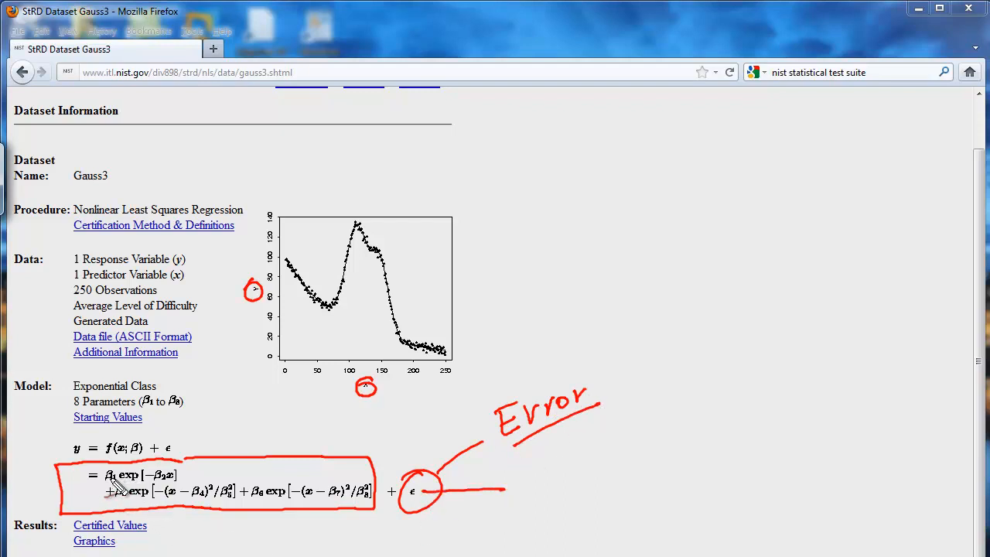
- Handwrite the model as β1 e^(-β2 x) + β3 e^(-(x-β4)²/β5) … beside the plot, and underline the β4 exponent and the β6 term in the printed equation
mouse_move(500, 263)
left_mouse_down()
mouse_move(487, 287)
mouse_move(496, 280)
mouse_move(515, 296)
mouse_move(561, 263)
mouse_move(566, 277)
mouse_move(558, 234)
mouse_move(596, 218)
mouse_move(620, 276)
mouse_move(633, 266)
mouse_move(667, 296)
left_mouse_up()
left_click_drag(695, 264, 725, 275)
mouse_move(163, 506)
left_mouse_down()
mouse_move(237, 509)
mouse_move(234, 500)
left_mouse_up()
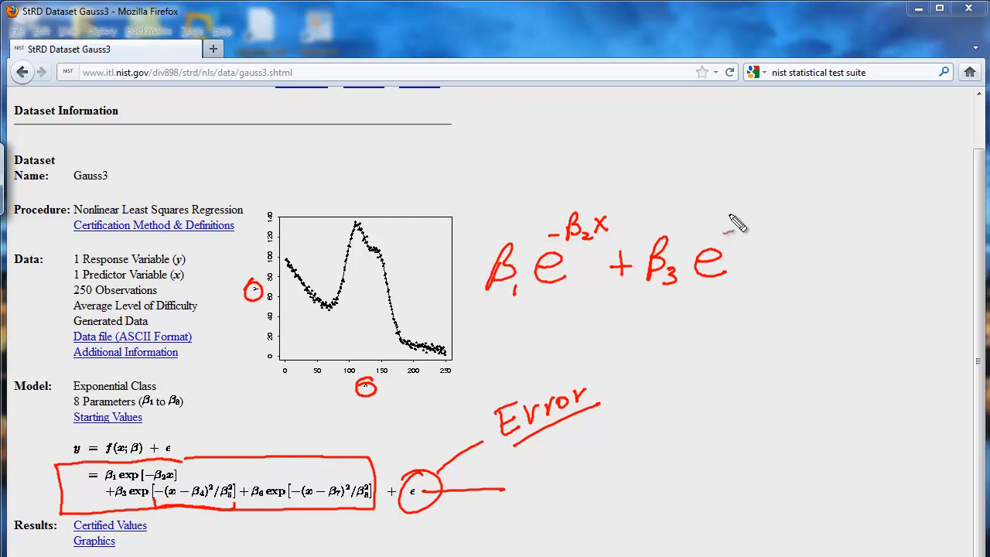
mouse_move(705, 228)
left_mouse_down()
mouse_move(727, 242)
mouse_move(744, 238)
left_mouse_up()
mouse_move(744, 224)
left_mouse_down()
mouse_move(732, 240)
mouse_move(773, 224)
mouse_move(767, 235)
left_mouse_up()
mouse_move(787, 215)
left_mouse_down()
mouse_move(791, 205)
mouse_move(820, 233)
left_mouse_up()
left_click_drag(824, 231, 824, 241)
mouse_move(823, 230)
left_mouse_down()
mouse_move(833, 227)
mouse_move(834, 258)
left_mouse_up()
left_click_drag(849, 257, 882, 256)
left_click(862, 257)
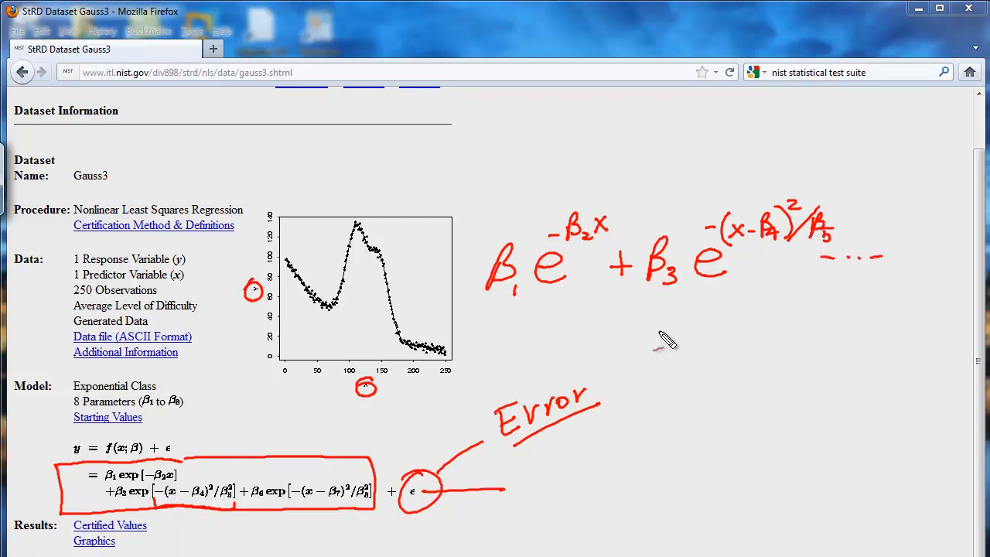
left_click_drag(260, 527, 267, 525)
left_click_drag(249, 502, 370, 497)
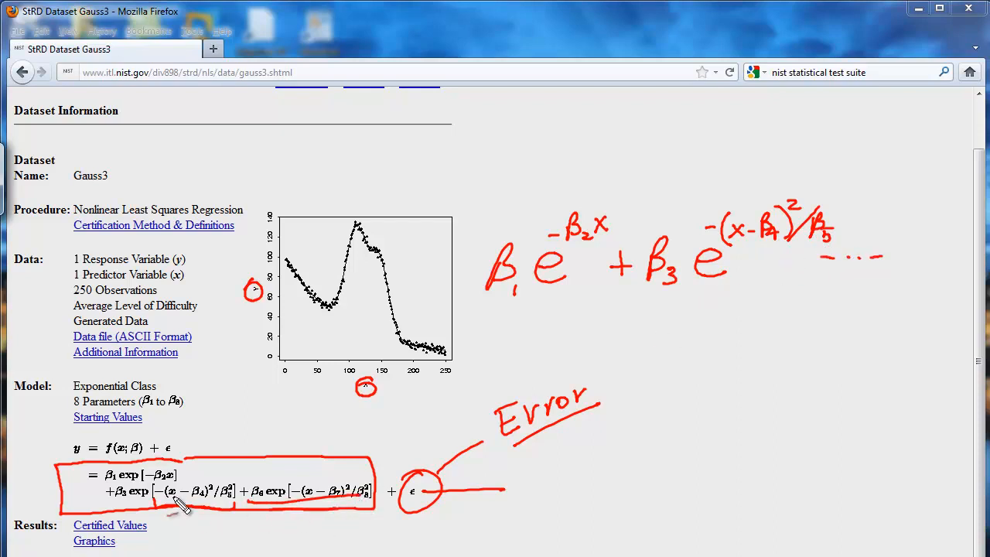
- Handwrite β1 → β8 below the handwritten model, circle the 8 of the parameter count, and mark β8 in the printed text and equation
mouse_move(631, 325)
left_mouse_down()
mouse_move(654, 364)
mouse_move(785, 333)
mouse_move(792, 352)
left_mouse_up()
left_click_drag(371, 510, 354, 516)
left_click_drag(175, 403, 163, 430)
left_click_drag(86, 408, 77, 389)
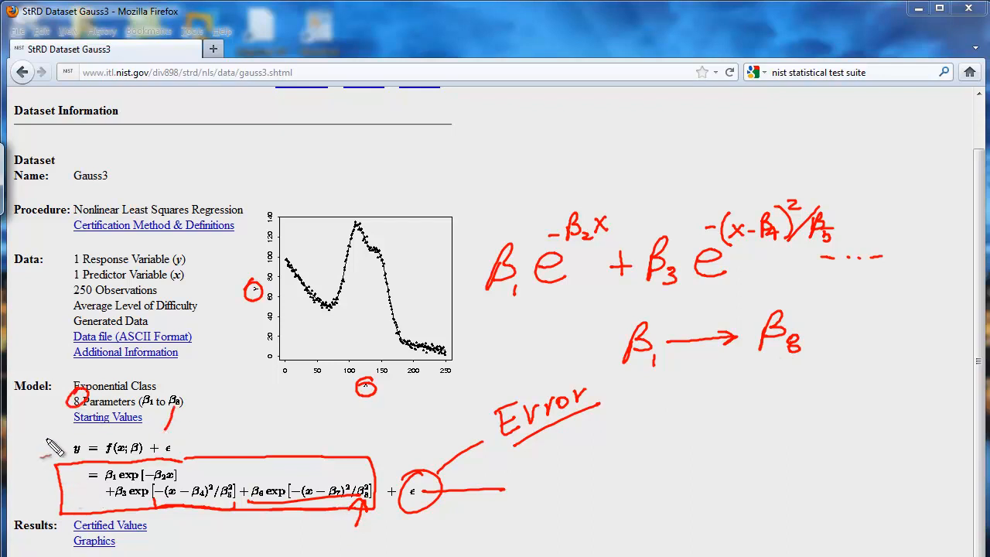
- Draw a downward arrow above β1 in the handwritten model and trace along the plotted data curve
left_click_drag(532, 368, 542, 367)
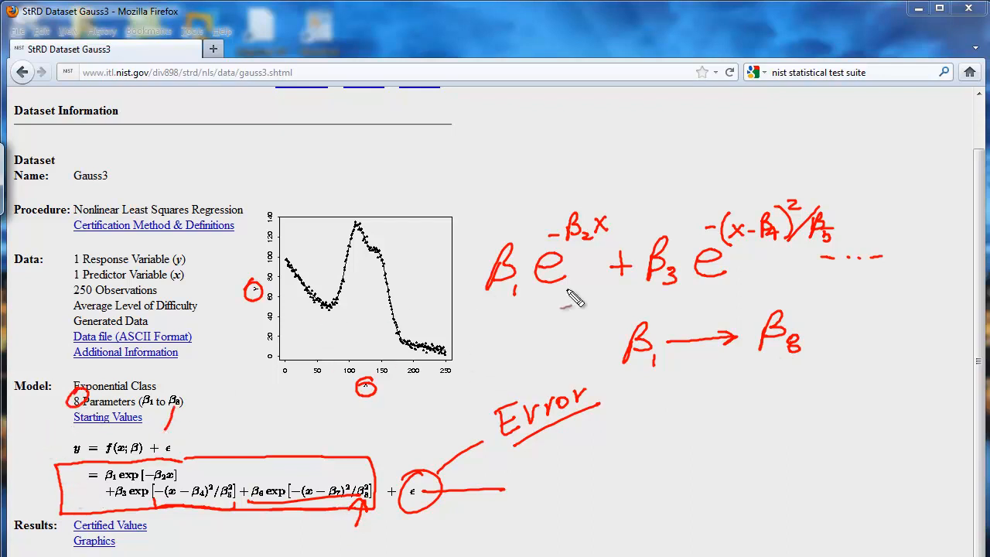
mouse_move(503, 216)
left_mouse_down()
mouse_move(503, 243)
mouse_move(508, 234)
left_mouse_up()
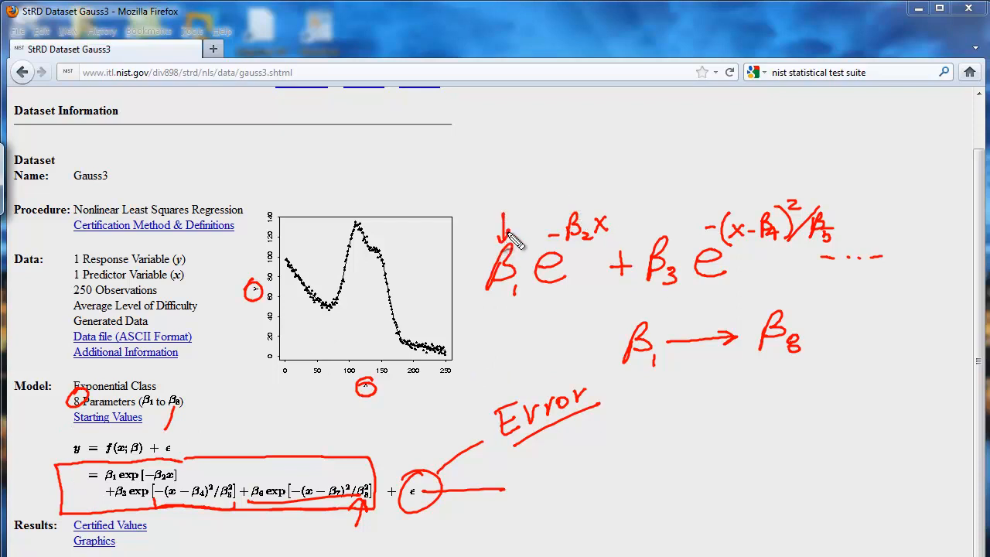
mouse_move(287, 258)
left_mouse_down()
mouse_move(325, 303)
mouse_move(363, 232)
mouse_move(405, 338)
mouse_move(440, 352)
left_mouse_up()
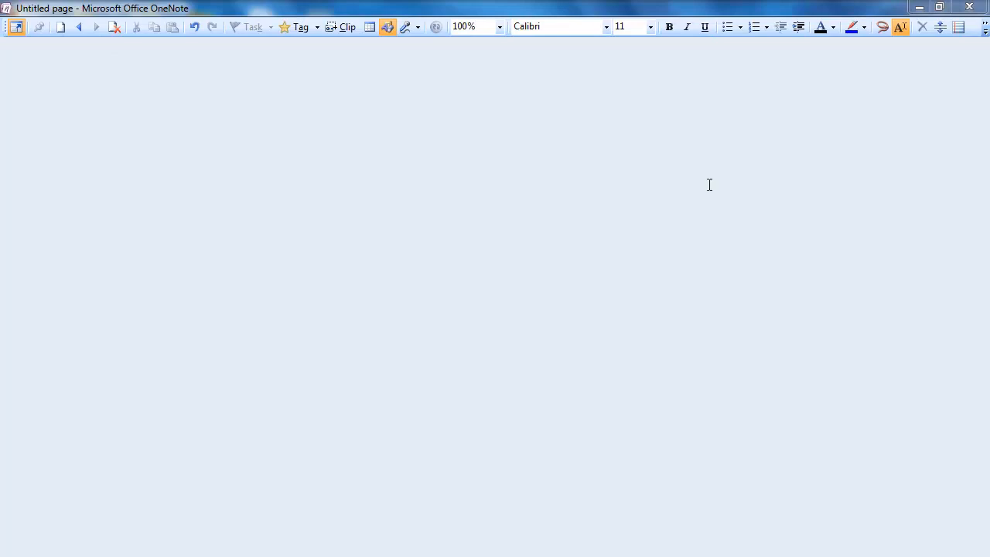
- On the blank OneNote page, draw a pair of axes labelled y and x with the thick black felt tip pen
left_click(865, 27)
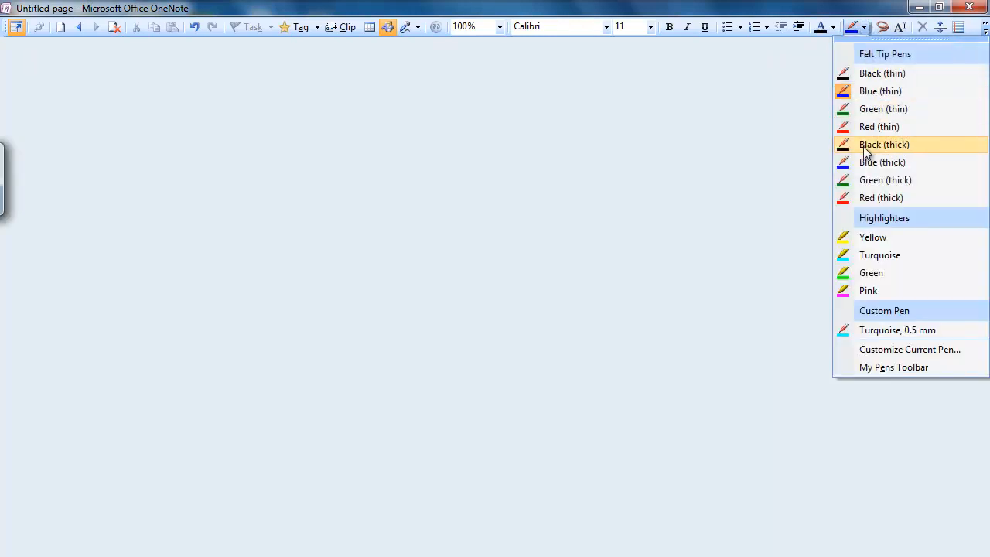
left_click(872, 92)
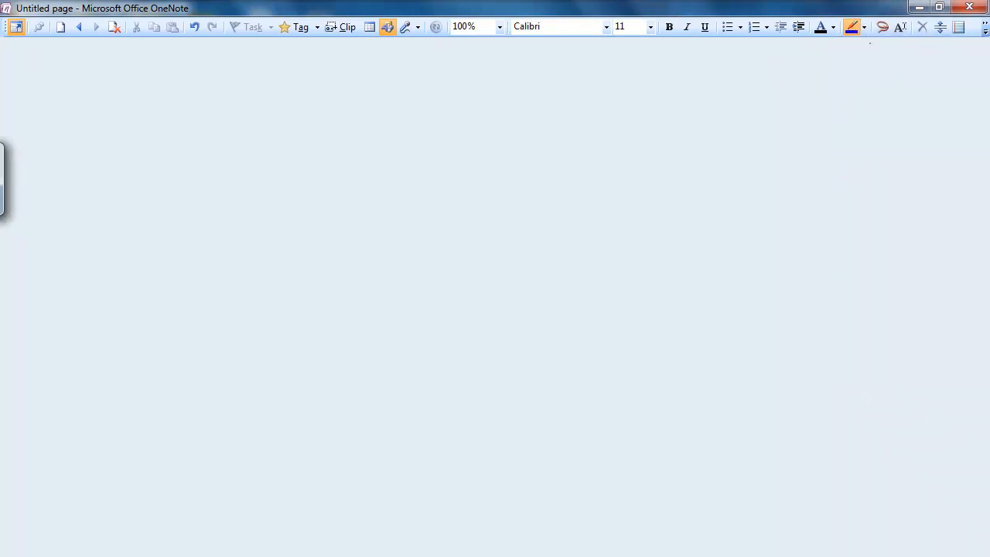
left_click(864, 28)
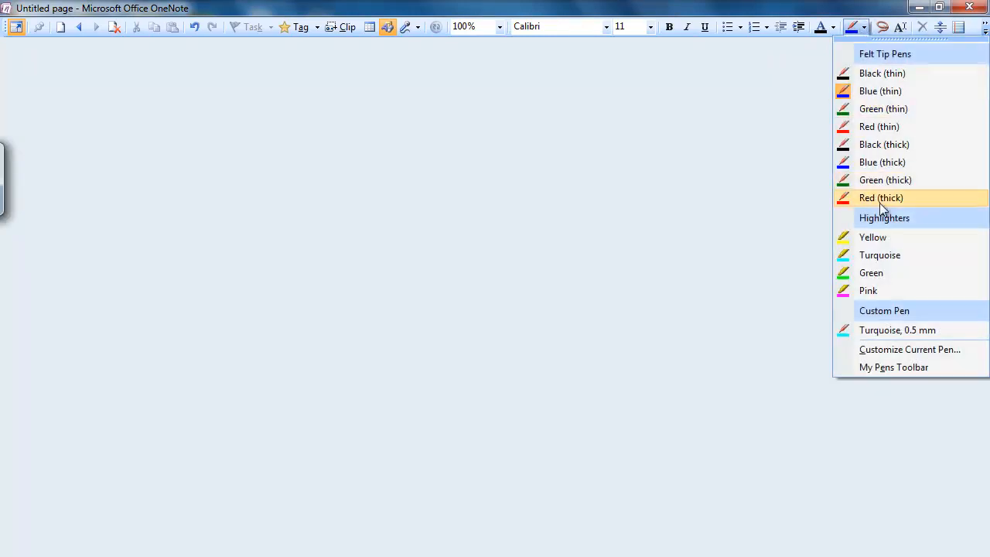
left_click(880, 148)
mouse_move(144, 83)
left_mouse_down()
mouse_move(147, 246)
mouse_move(447, 240)
left_mouse_up()
left_click_drag(405, 265, 420, 278)
left_click_drag(419, 266, 402, 283)
left_click_drag(77, 121, 91, 140)
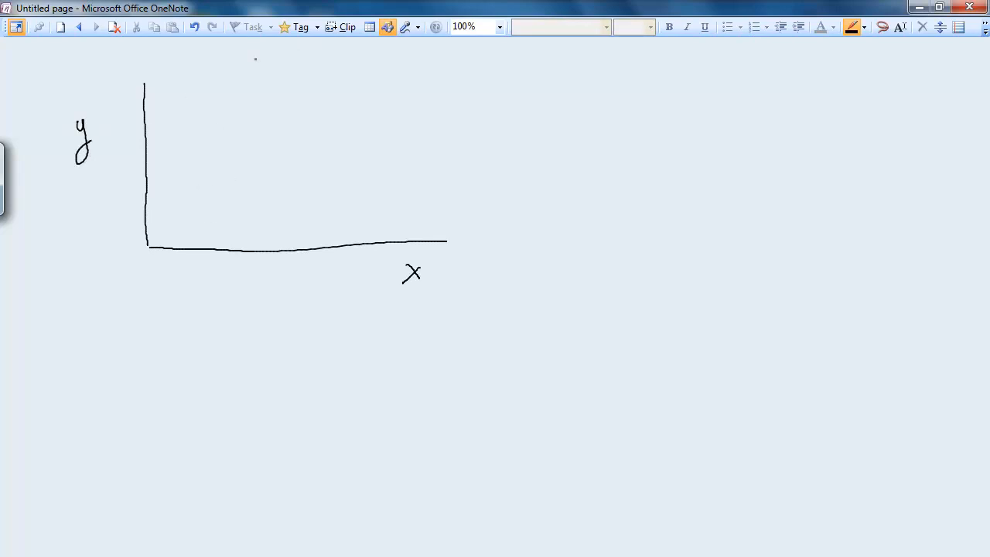
- Sketch a rising curve that flattens out within the axes and label its end f(x) =
mouse_move(183, 206)
left_mouse_down()
mouse_move(285, 150)
mouse_move(409, 113)
mouse_move(455, 116)
mouse_move(476, 133)
left_mouse_up()
mouse_move(471, 125)
left_mouse_down()
mouse_move(489, 122)
mouse_move(497, 138)
mouse_move(512, 132)
left_mouse_up()
mouse_move(512, 120)
left_mouse_down()
mouse_move(500, 136)
mouse_move(518, 143)
mouse_move(549, 128)
left_mouse_up()
left_click_drag(537, 131, 551, 132)
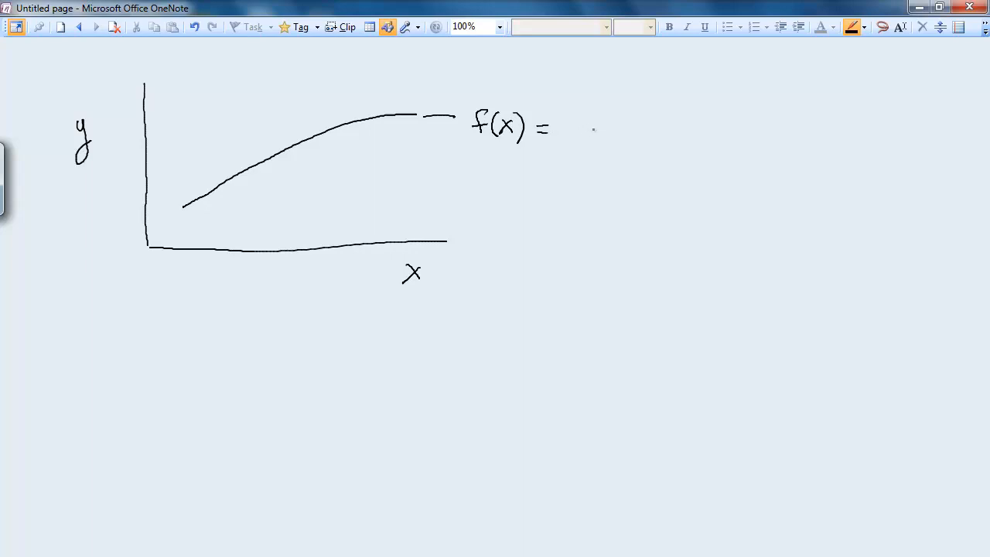
- Continue the curve's label with an arrow to y = f(x) and draw a box around that equation
left_click_drag(565, 130, 591, 129)
mouse_move(580, 120)
left_mouse_down()
mouse_move(579, 136)
mouse_move(617, 117)
mouse_move(606, 149)
mouse_move(645, 120)
left_mouse_up()
mouse_move(633, 129)
left_mouse_down()
mouse_move(664, 132)
mouse_move(677, 121)
left_mouse_up()
left_click_drag(692, 108, 690, 130)
mouse_move(697, 114)
left_mouse_down()
mouse_move(712, 125)
mouse_move(699, 129)
mouse_move(720, 130)
left_mouse_up()
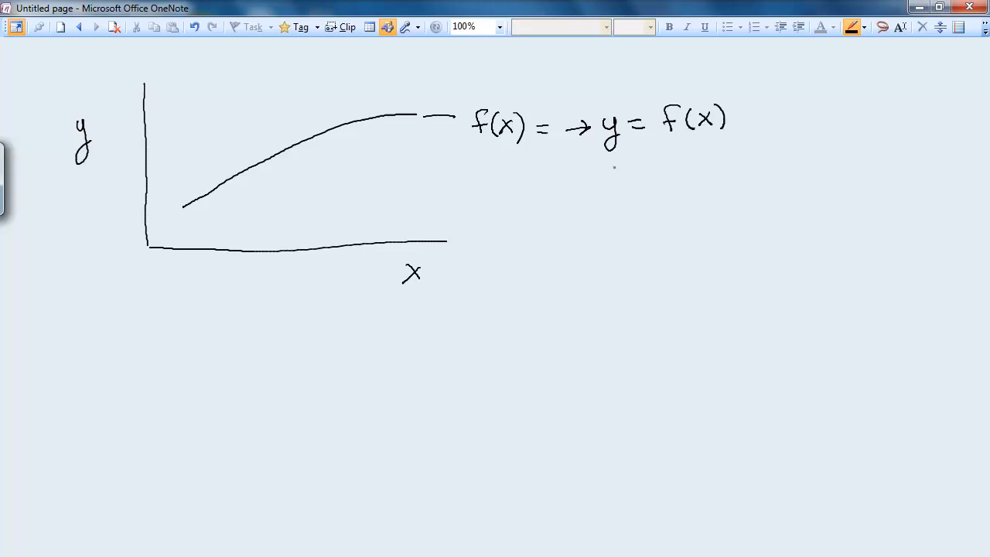
mouse_move(588, 105)
left_mouse_down()
mouse_move(596, 166)
mouse_move(747, 107)
mouse_move(634, 96)
mouse_move(588, 111)
left_mouse_up()
- Write y = f(x: β1 → β8) below the boxed equation, point an arrow at x, and bracket the betas as "constants"
mouse_move(595, 198)
left_mouse_down()
mouse_move(595, 234)
mouse_move(629, 200)
left_mouse_up()
mouse_move(619, 207)
left_mouse_down()
mouse_move(656, 203)
mouse_move(656, 213)
left_mouse_up()
left_click_drag(650, 203, 684, 214)
left_click_drag(692, 192, 704, 207)
mouse_move(703, 191)
left_mouse_down()
mouse_move(692, 208)
mouse_move(747, 209)
mouse_move(785, 194)
left_mouse_up()
left_click(716, 203)
mouse_move(774, 187)
left_mouse_down()
mouse_move(776, 198)
mouse_move(795, 200)
mouse_move(816, 189)
mouse_move(818, 203)
left_mouse_up()
left_click_drag(829, 167, 831, 205)
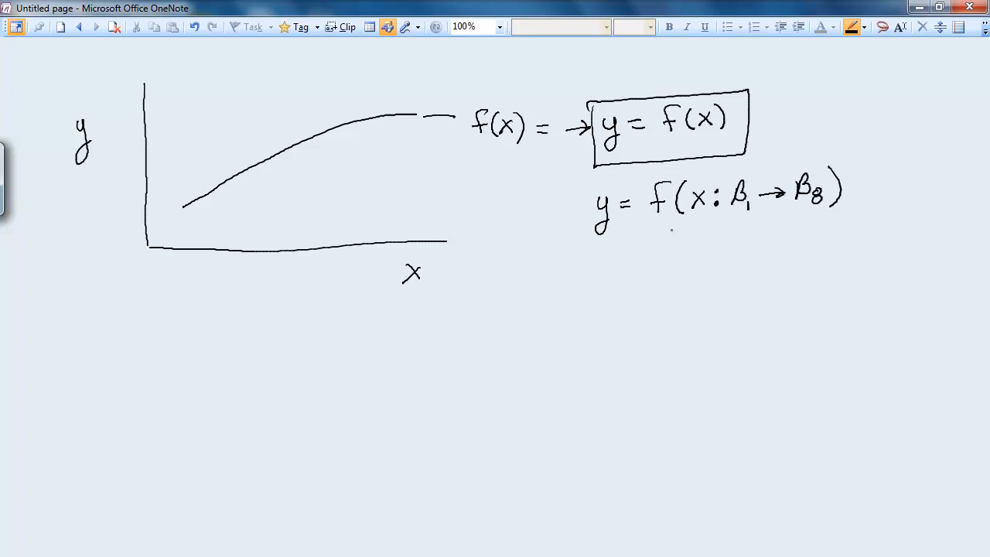
mouse_move(698, 217)
left_mouse_down()
mouse_move(698, 247)
mouse_move(703, 226)
mouse_move(821, 215)
left_mouse_up()
left_click_drag(748, 243, 838, 245)
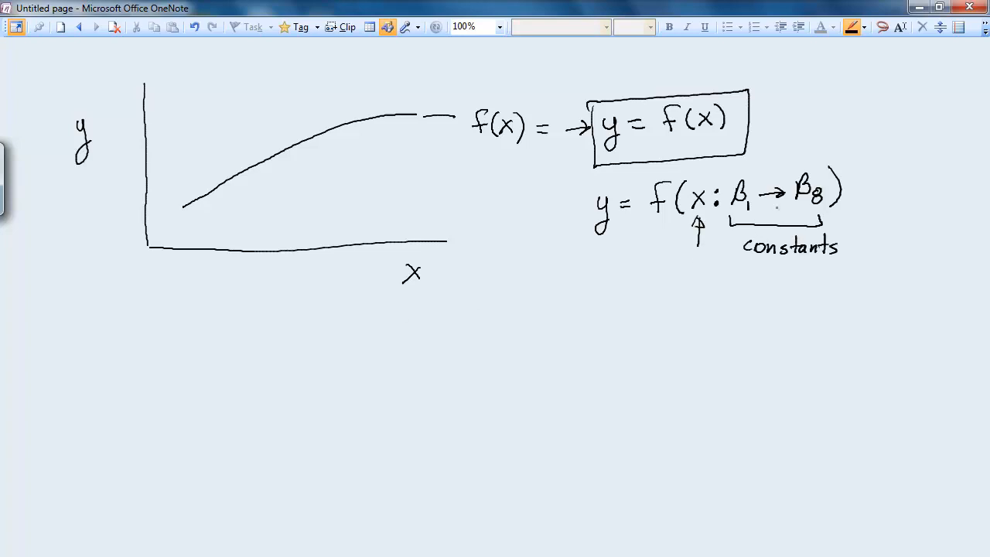
- Write the straight-line equation y = ax + b below the "constants" note
mouse_move(592, 289)
left_mouse_down()
mouse_move(603, 287)
mouse_move(591, 317)
mouse_move(626, 292)
left_mouse_up()
mouse_move(615, 302)
left_mouse_down()
mouse_move(653, 292)
mouse_move(658, 303)
mouse_move(678, 300)
left_mouse_up()
mouse_move(678, 289)
left_mouse_down()
mouse_move(664, 302)
mouse_move(688, 301)
left_mouse_up()
left_click_drag(679, 294, 707, 299)
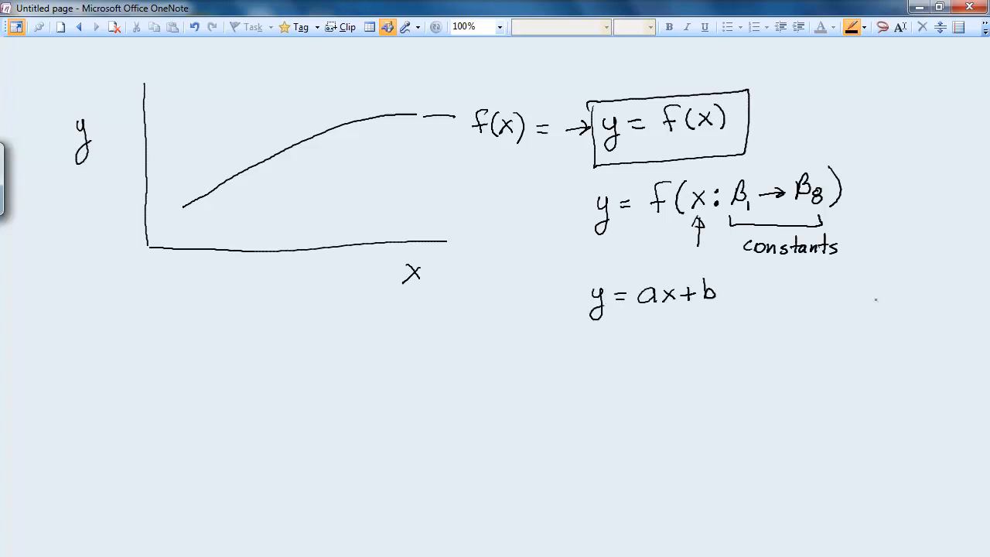
- Box y = ax + b and write y = β1x + β2 beneath it, with upward arrows under β1 and β2
mouse_move(575, 330)
left_mouse_down()
mouse_move(682, 325)
mouse_move(723, 268)
mouse_move(577, 272)
mouse_move(577, 330)
mouse_move(598, 359)
mouse_move(596, 382)
mouse_move(629, 351)
left_mouse_up()
mouse_move(618, 358)
left_mouse_down()
mouse_move(648, 367)
mouse_move(655, 358)
left_mouse_up()
mouse_move(665, 354)
left_mouse_down()
mouse_move(666, 369)
mouse_move(688, 360)
left_mouse_up()
mouse_move(688, 345)
left_mouse_down()
mouse_move(676, 359)
mouse_move(698, 360)
left_mouse_up()
left_click_drag(690, 355, 745, 360)
mouse_move(655, 376)
left_mouse_down()
mouse_move(657, 408)
mouse_move(663, 390)
left_mouse_up()
mouse_move(725, 376)
left_mouse_down()
mouse_move(724, 398)
mouse_move(731, 386)
left_mouse_up()
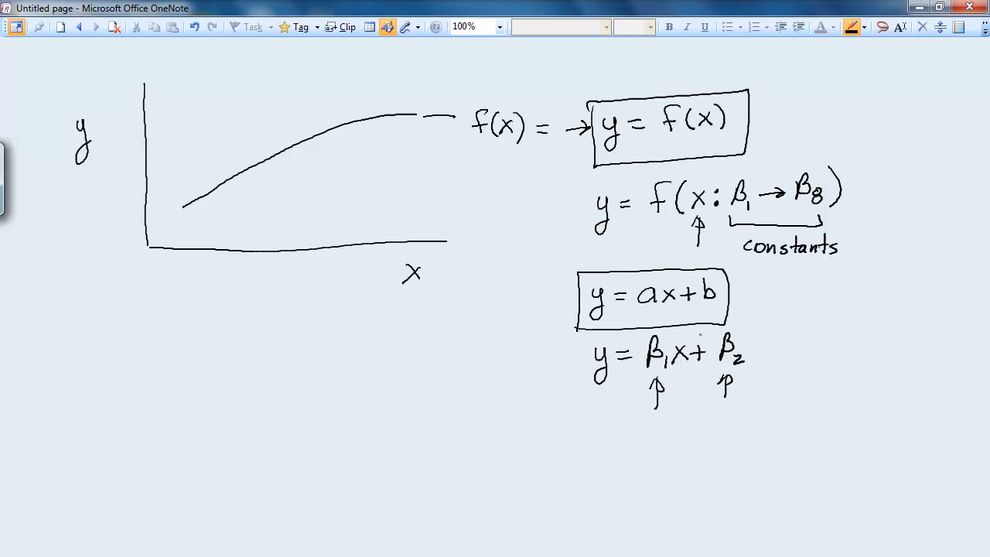
- Box y = β1x + β2, write "β1 & β2" beside it, and draw a curved arrow from the box up to f(x)
mouse_move(733, 327)
left_mouse_down()
mouse_move(653, 330)
mouse_move(581, 393)
mouse_move(715, 388)
mouse_move(756, 325)
left_mouse_up()
mouse_move(780, 362)
left_mouse_down()
mouse_move(787, 334)
mouse_move(798, 367)
mouse_move(812, 349)
mouse_move(815, 368)
left_mouse_up()
mouse_move(810, 326)
left_mouse_down()
mouse_move(815, 343)
mouse_move(838, 337)
mouse_move(836, 350)
left_mouse_up()
left_click_drag(843, 347, 855, 359)
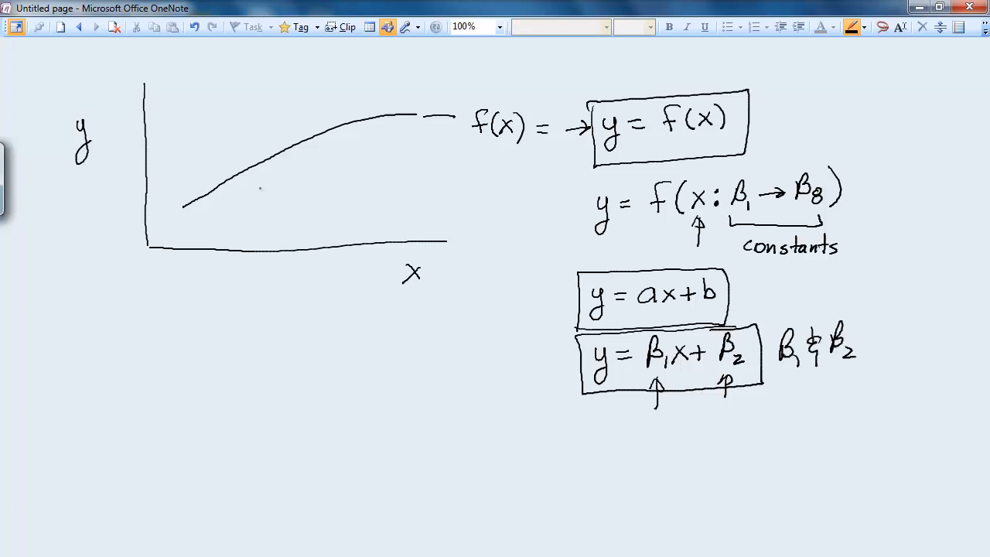
mouse_move(582, 365)
left_mouse_down()
mouse_move(543, 368)
mouse_move(540, 164)
mouse_move(525, 171)
mouse_move(536, 164)
left_mouse_up()
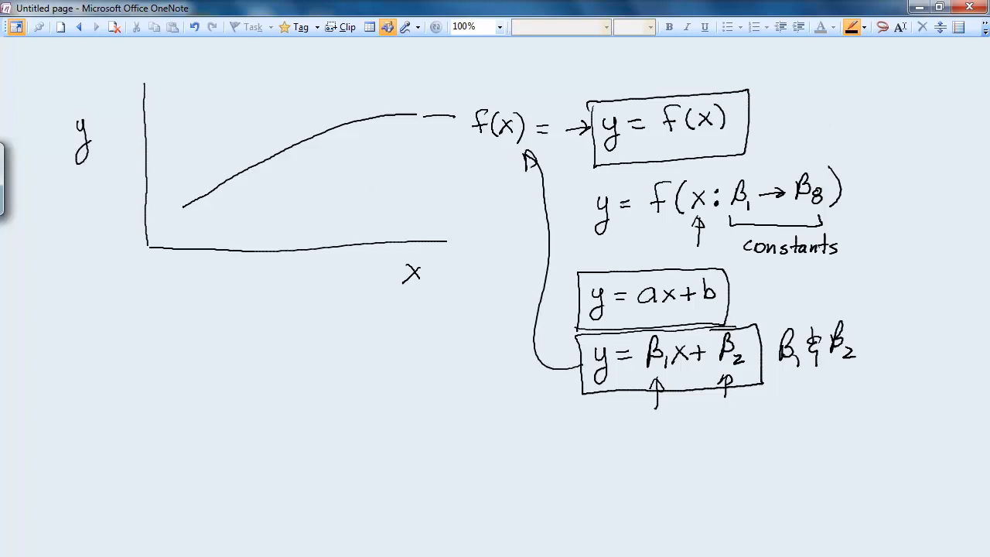
left_click_drag(634, 379, 654, 378)
- Plot three small circles as data points around the curve and label the first two x1 y1 and x2 y2
left_click_drag(235, 131, 234, 132)
left_click_drag(301, 183, 300, 184)
left_click_drag(374, 88, 375, 88)
left_click_drag(214, 101, 225, 118)
mouse_move(225, 101)
left_mouse_down()
mouse_move(215, 117)
mouse_move(223, 116)
left_mouse_up()
mouse_move(229, 98)
left_mouse_down()
mouse_move(236, 114)
mouse_move(247, 107)
left_mouse_up()
mouse_move(296, 201)
left_mouse_down()
mouse_move(307, 216)
mouse_move(298, 219)
mouse_move(319, 217)
left_mouse_up()
mouse_move(321, 198)
left_mouse_down()
mouse_move(332, 219)
mouse_move(349, 209)
left_mouse_up()
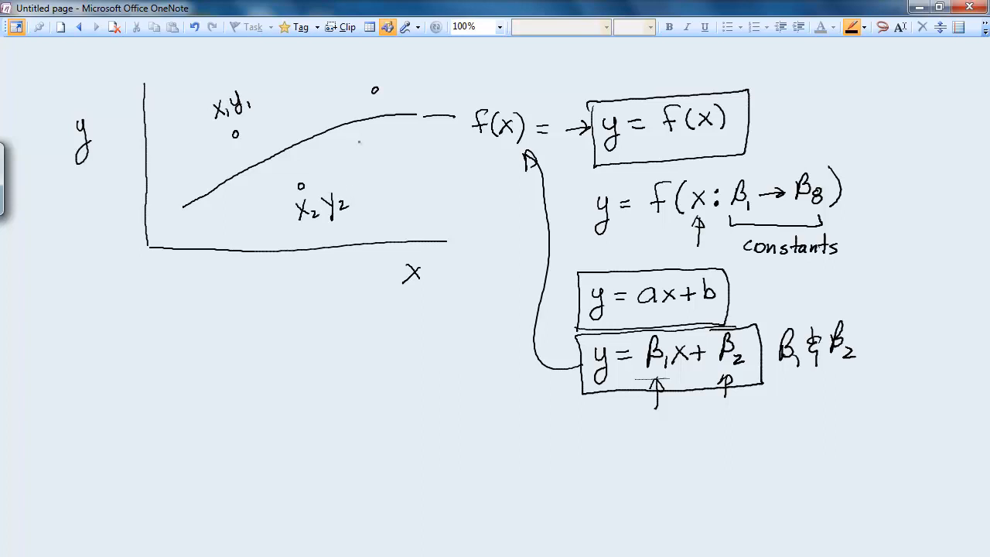
- Label the third data point x3, y3 and add commas between the coordinates of the other two points
left_click_drag(378, 59, 387, 78)
mouse_move(387, 59)
left_mouse_down()
mouse_move(377, 77)
mouse_move(391, 77)
left_mouse_up()
mouse_move(404, 55)
left_mouse_down()
mouse_move(408, 81)
mouse_move(421, 74)
left_mouse_up()
left_click_drag(324, 216, 319, 231)
left_click_drag(234, 111, 227, 130)
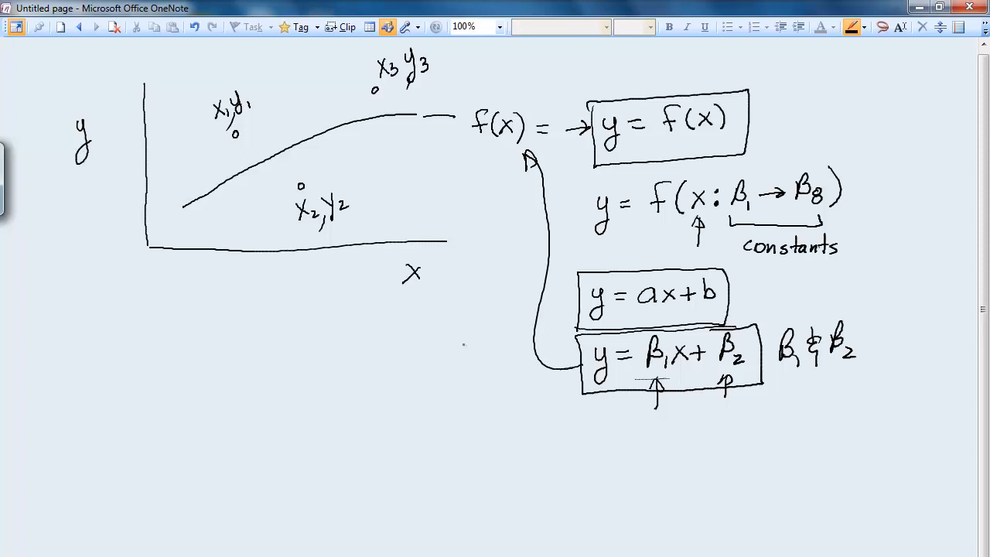
- Erase the curve and draw several straight trial lines with different slopes and positions across the axes
left_click(354, 130)
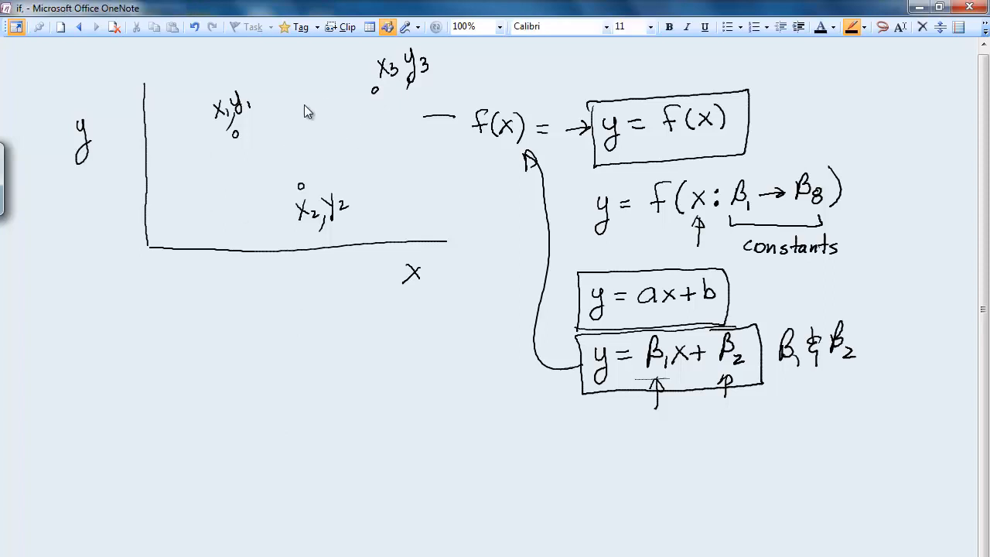
left_click_drag(194, 195, 508, 75)
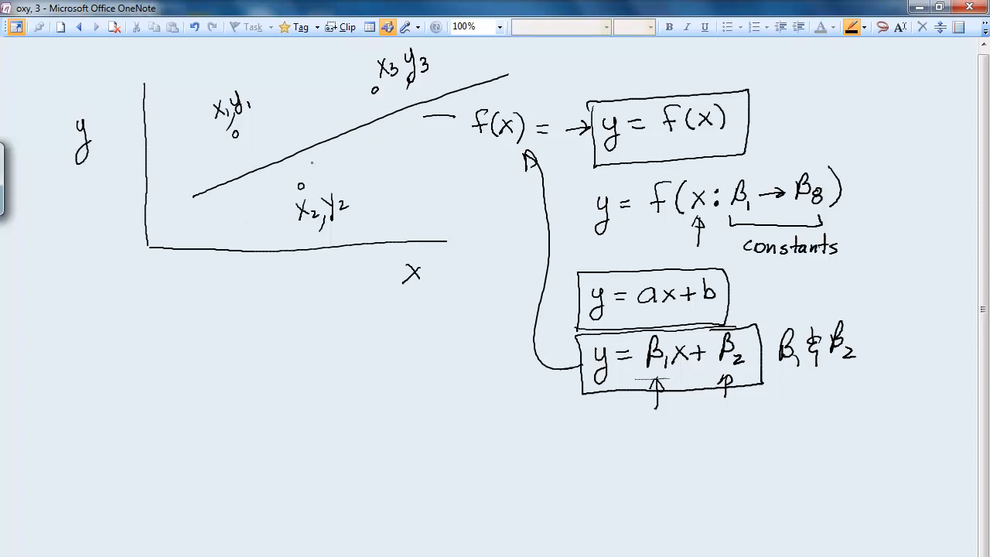
left_click_drag(163, 148, 455, 136)
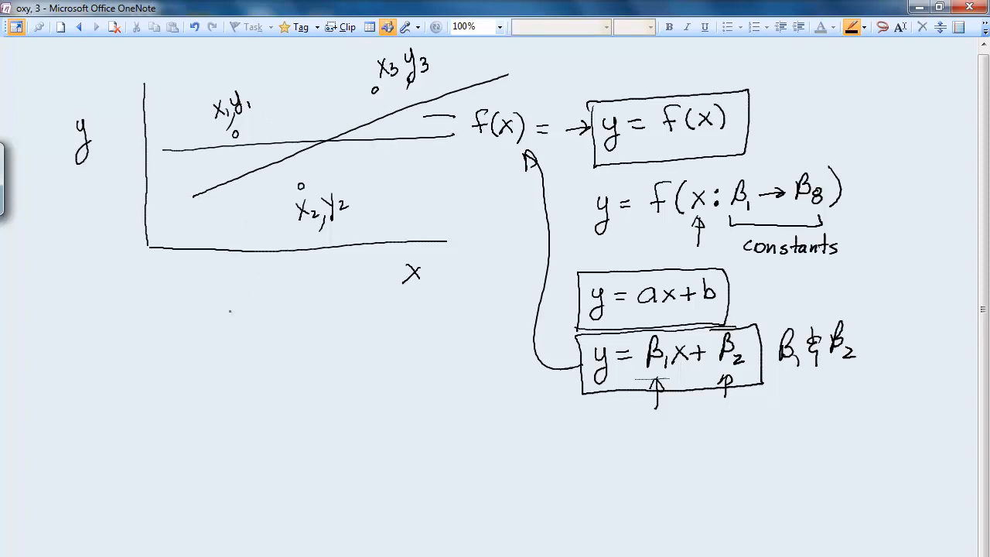
left_click_drag(219, 303, 348, 66)
left_click_drag(358, 266, 448, 60)
left_click_drag(120, 194, 195, 71)
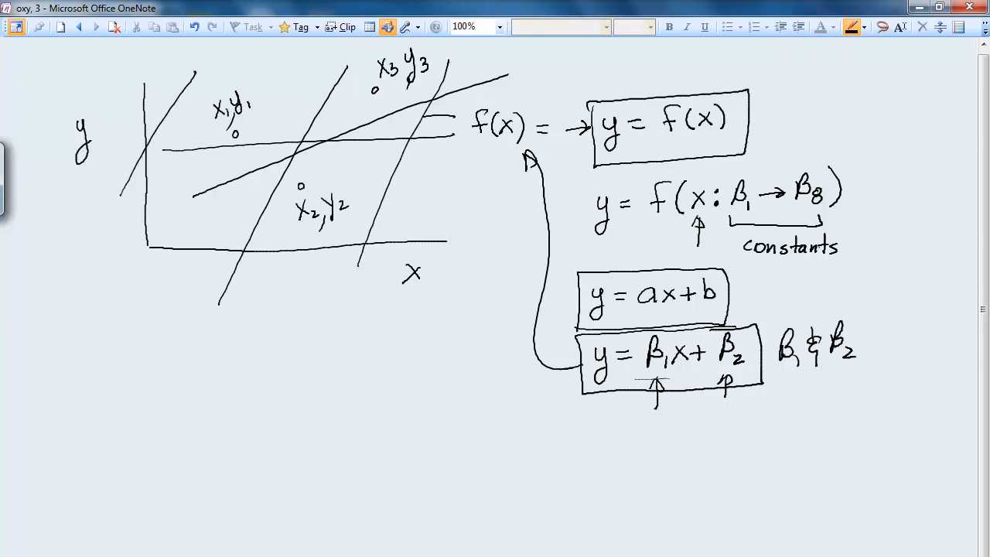
left_click_drag(123, 235, 463, 240)
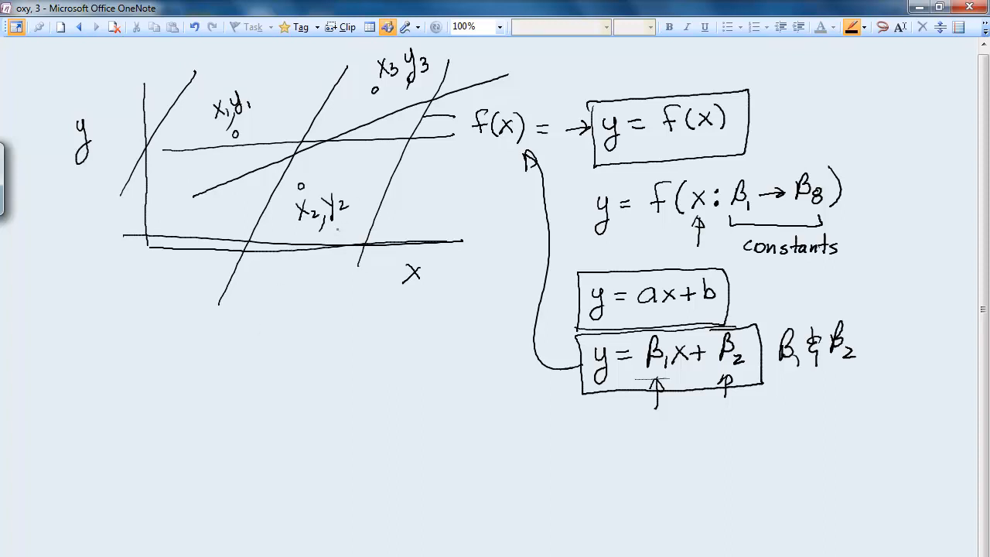
- Erase all the trial lines and draw a single rising straight line between the three data points
mouse_move(232, 240)
left_mouse_down()
mouse_move(243, 239)
mouse_move(254, 181)
mouse_move(190, 145)
left_mouse_up()
left_click(165, 125)
left_click(406, 162)
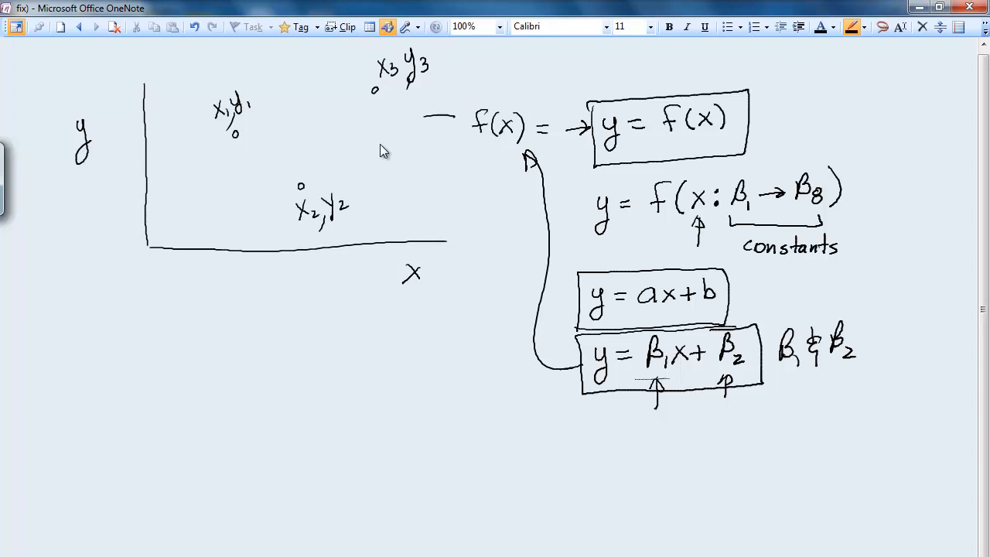
left_click_drag(186, 201, 479, 87)
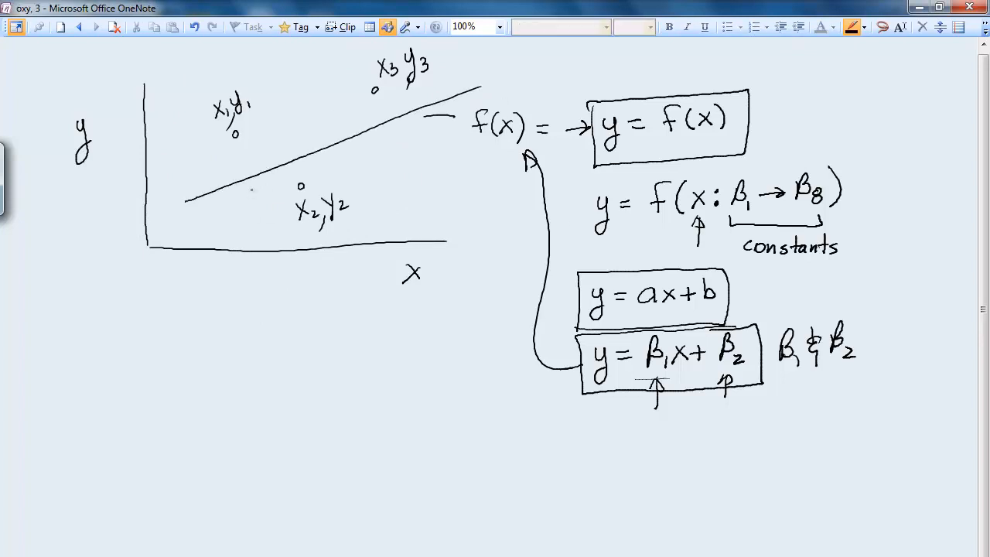
- With the thick red pen, draw vertical segments from each data point to the line and mark where they meet it with crosses
left_click(864, 28)
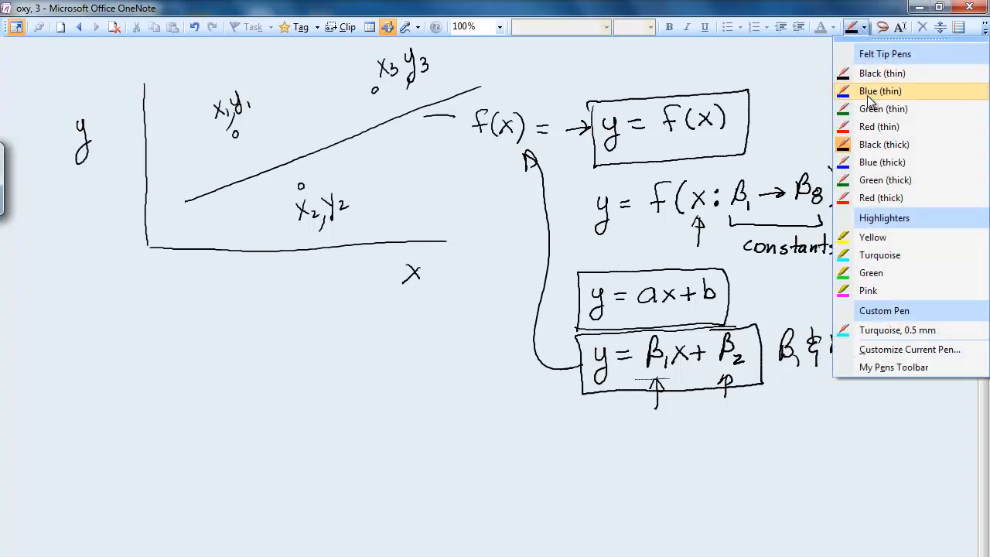
left_click(879, 197)
left_click_drag(236, 140, 231, 178)
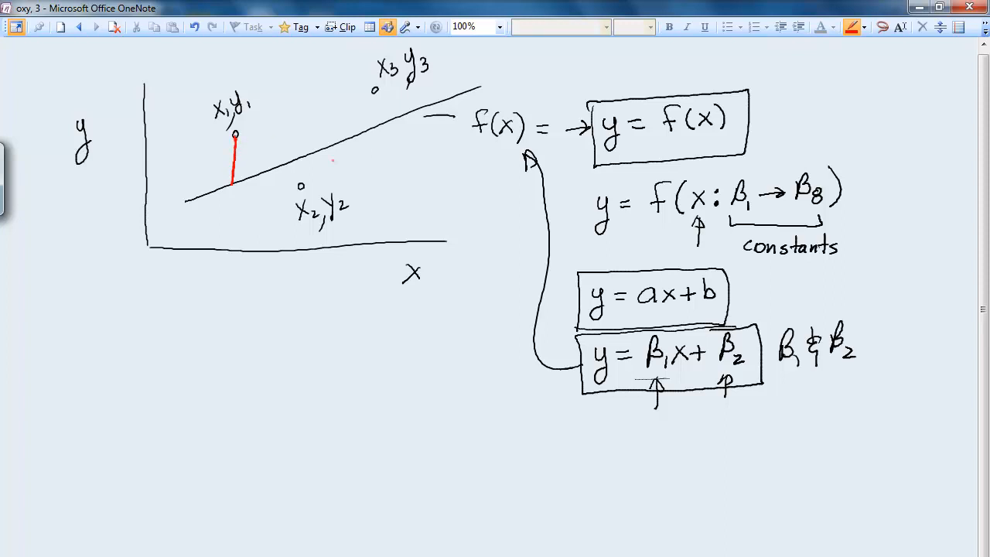
left_click_drag(302, 159, 300, 181)
left_click_drag(376, 94, 375, 120)
left_click_drag(228, 181, 236, 188)
left_click_drag(297, 154, 301, 160)
left_click_drag(370, 120, 373, 132)
- Label the three red vertical distances d1, d2 and d3
mouse_move(205, 164)
left_mouse_down()
mouse_move(196, 171)
mouse_move(215, 178)
left_mouse_up()
left_click_drag(315, 169, 313, 176)
mouse_move(318, 158)
left_mouse_down()
mouse_move(319, 177)
mouse_move(333, 179)
left_mouse_up()
left_click_drag(354, 110, 348, 120)
left_click_drag(355, 97, 359, 121)
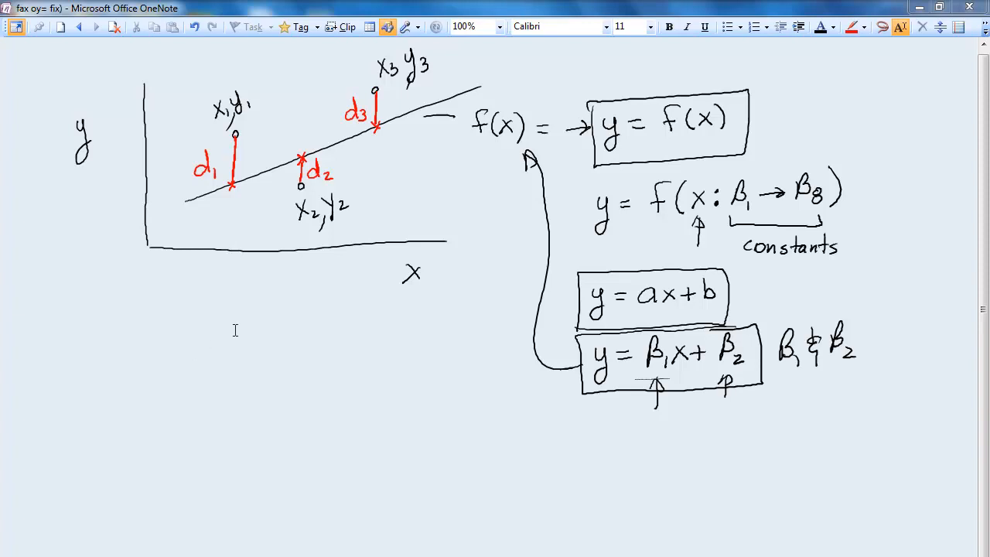
double_click(857, 9)
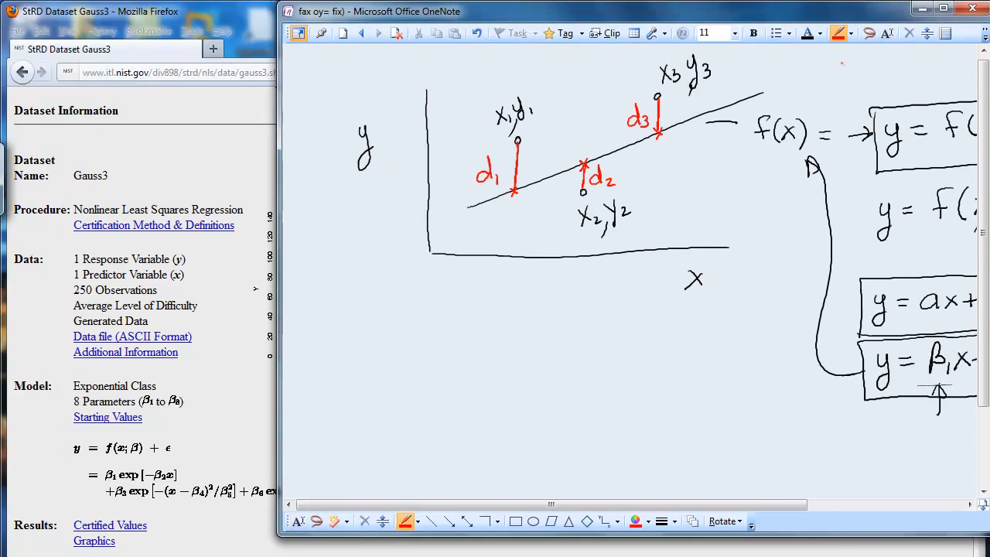
left_click(942, 9)
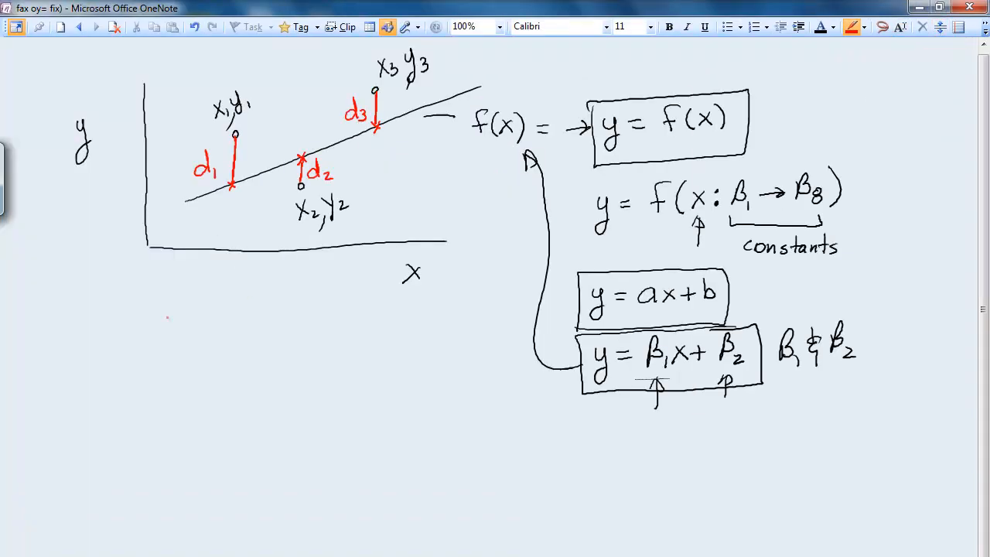
- Write cost = d1 + d2 + d3 in red below the graph
mouse_move(163, 349)
left_mouse_down()
mouse_move(154, 361)
mouse_move(169, 366)
left_mouse_up()
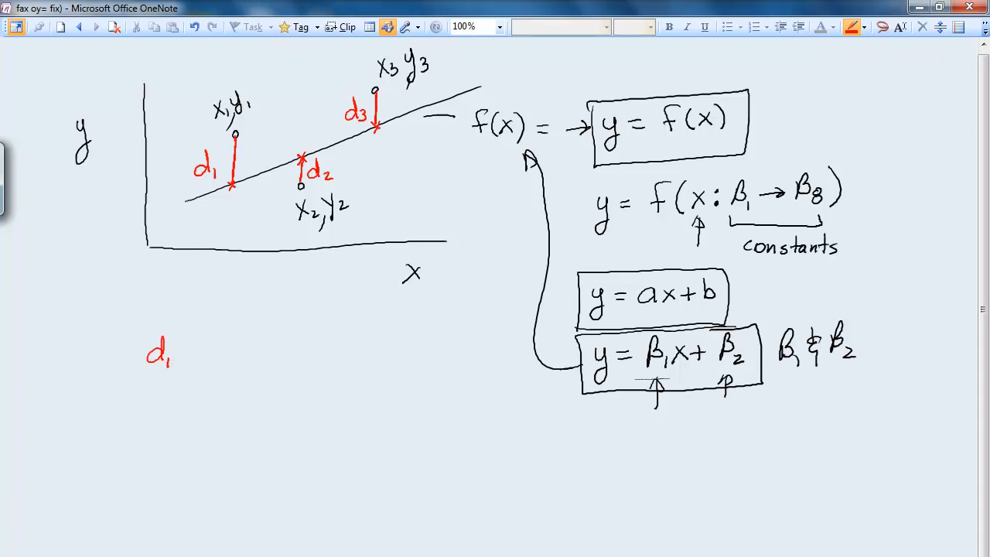
left_click_drag(192, 345, 192, 358)
mouse_move(185, 352)
left_mouse_down()
mouse_move(223, 361)
mouse_move(234, 336)
left_mouse_up()
left_click_drag(235, 354, 246, 363)
left_click_drag(265, 345, 294, 358)
left_click_drag(297, 328, 309, 364)
left_click_drag(116, 348, 127, 349)
left_click_drag(116, 357, 129, 357)
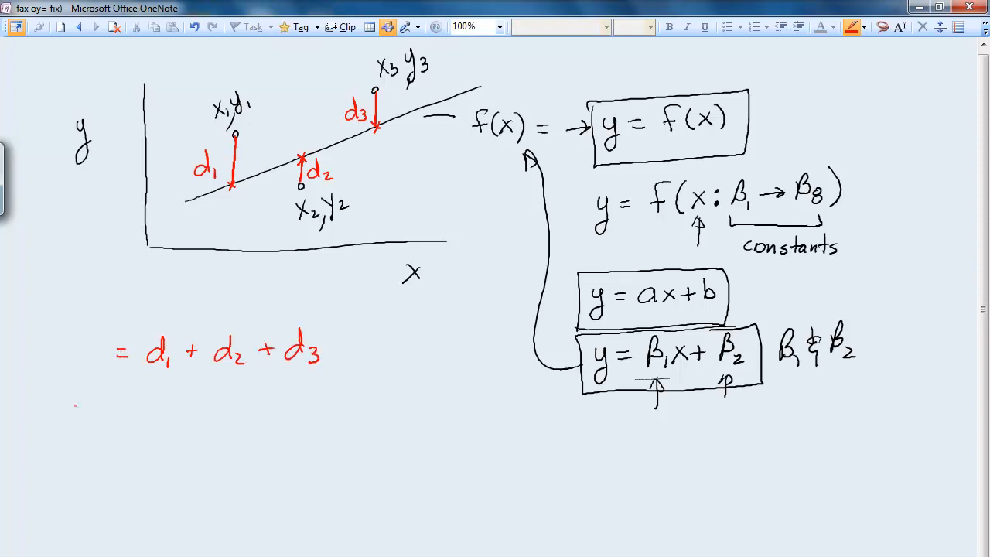
mouse_move(51, 351)
left_mouse_down()
mouse_move(49, 362)
mouse_move(60, 353)
mouse_move(83, 362)
left_mouse_up()
left_click_drag(75, 352, 89, 351)
- Add a square exponent to each distance in the cost sum and draw an arrow from the d2 segment down to it
left_click_drag(174, 328, 250, 333)
left_click_drag(312, 318, 320, 327)
mouse_move(289, 180)
left_mouse_down()
mouse_move(251, 303)
mouse_move(260, 292)
left_mouse_up()
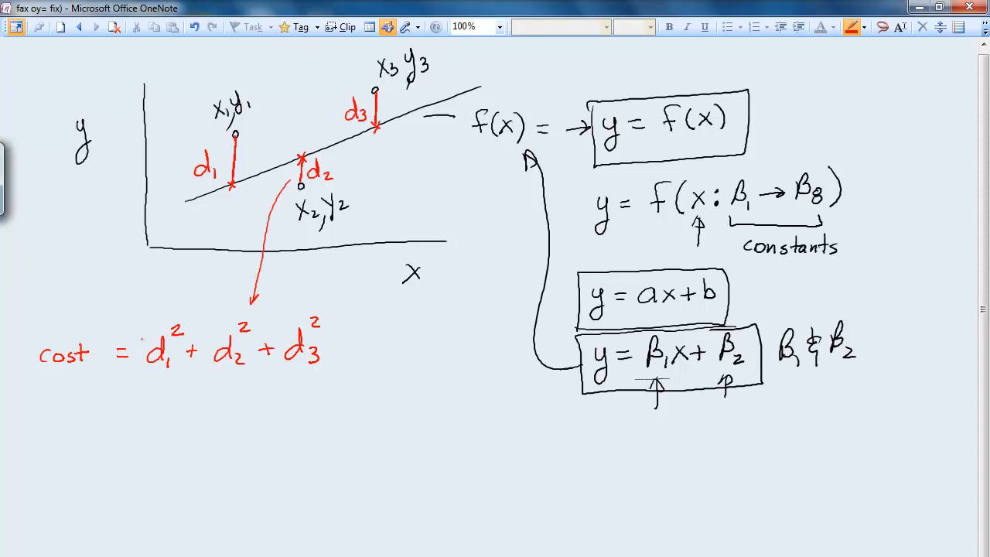
- Erase the word "cost" before the sum and write "cost = C" above the start of the expression
left_click_drag(99, 361, 36, 356)
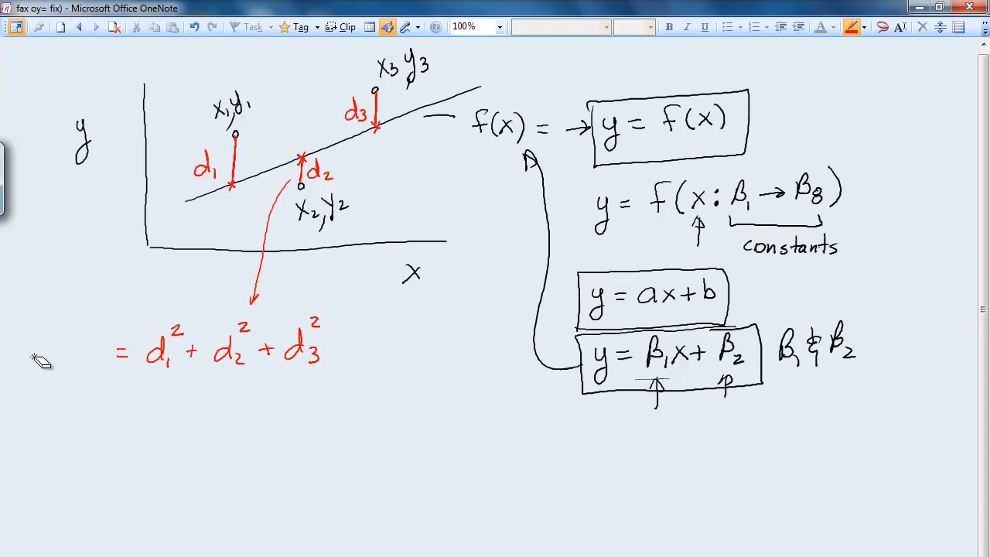
left_click_drag(56, 309, 54, 319)
left_click_drag(69, 308, 93, 311)
mouse_move(82, 304)
left_mouse_down()
mouse_move(101, 296)
mouse_move(138, 304)
left_mouse_up()
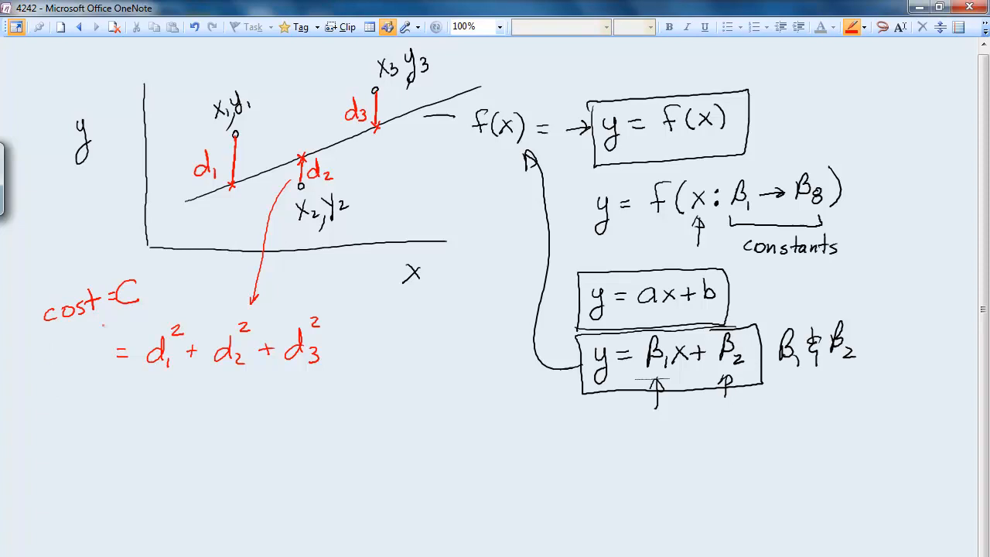
- Replace the "cost = C" label with "C(β1, β2)" in front of the squared-distance sum and underline β1 & β2 in red
mouse_move(45, 347)
left_mouse_down()
mouse_move(34, 348)
mouse_move(44, 366)
mouse_move(55, 362)
mouse_move(71, 379)
mouse_move(79, 366)
left_mouse_up()
left_click_drag(87, 343, 92, 371)
mouse_move(98, 367)
left_mouse_down()
mouse_move(95, 380)
mouse_move(101, 365)
left_mouse_up()
mouse_move(107, 340)
left_mouse_down()
mouse_move(109, 371)
mouse_move(82, 364)
mouse_move(113, 371)
mouse_move(53, 358)
left_mouse_up()
left_click_drag(781, 373, 880, 372)
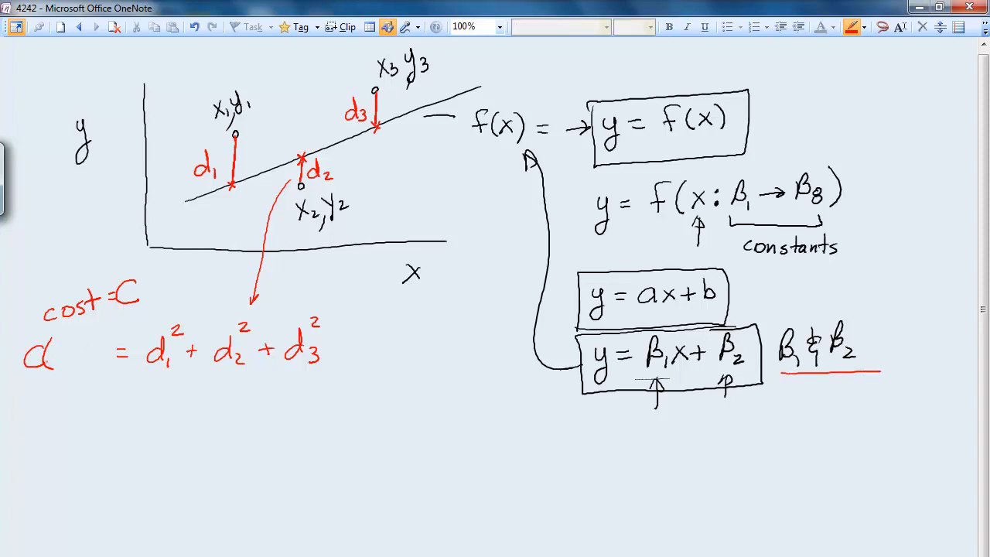
mouse_move(68, 361)
left_mouse_down()
mouse_move(80, 312)
mouse_move(62, 320)
left_mouse_up()
mouse_move(31, 352)
left_mouse_down()
mouse_move(32, 365)
mouse_move(93, 365)
mouse_move(99, 376)
left_mouse_up()
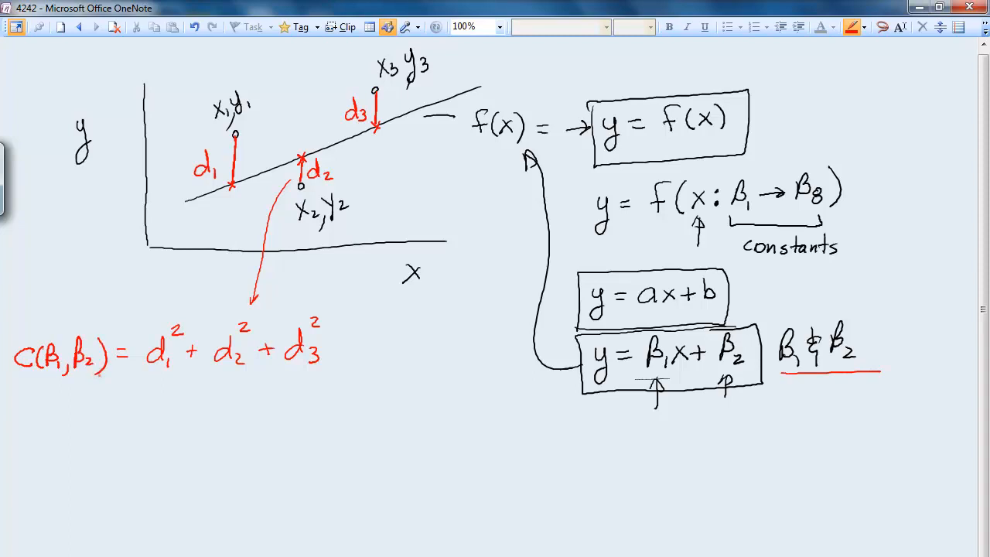
- Draw red arrows pointing up at β1 and β2 in the cost function and one pointing at the squared-distance sum
left_click_drag(78, 411, 82, 383)
left_click_drag(44, 416, 44, 380)
left_click_drag(45, 380, 51, 390)
mouse_move(380, 341)
left_mouse_down()
mouse_move(347, 341)
mouse_move(358, 347)
left_mouse_up()
- Write "= Σ di² = Σ (" below the cost sum, with both summations running from i=1 to 3
left_click_drag(140, 414, 154, 414)
left_click_drag(139, 421, 154, 422)
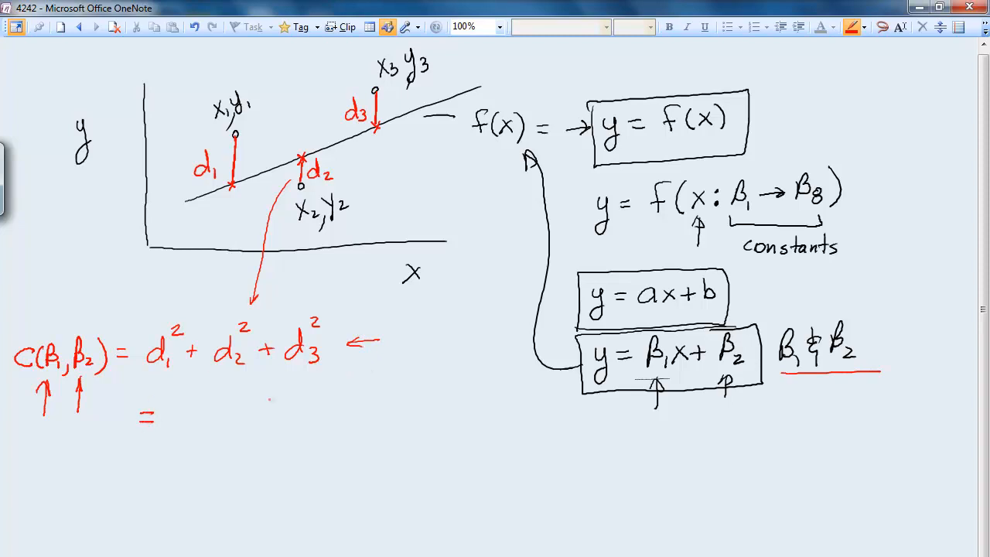
mouse_move(214, 404)
left_mouse_down()
mouse_move(217, 433)
mouse_move(185, 455)
mouse_move(202, 444)
left_mouse_up()
left_click_drag(193, 450, 209, 452)
left_click_drag(199, 383, 199, 394)
mouse_move(257, 416)
left_mouse_down()
mouse_move(263, 431)
mouse_move(281, 405)
mouse_move(310, 412)
left_mouse_up()
left_click(266, 415)
left_click_drag(300, 418, 310, 418)
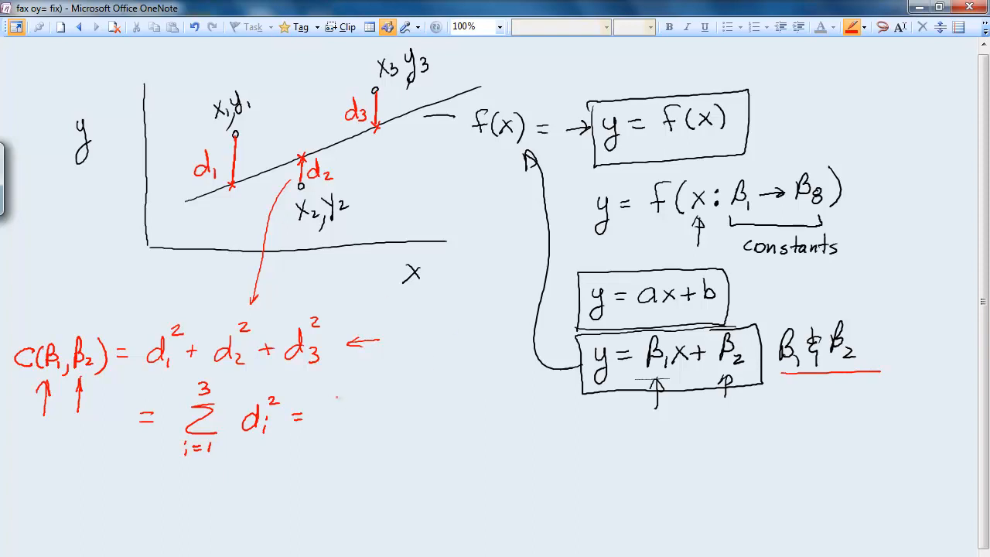
mouse_move(345, 393)
left_mouse_down()
mouse_move(323, 424)
mouse_move(349, 433)
mouse_move(319, 454)
mouse_move(330, 446)
left_mouse_up()
left_click_drag(322, 450, 335, 457)
left_click_drag(331, 380, 369, 433)
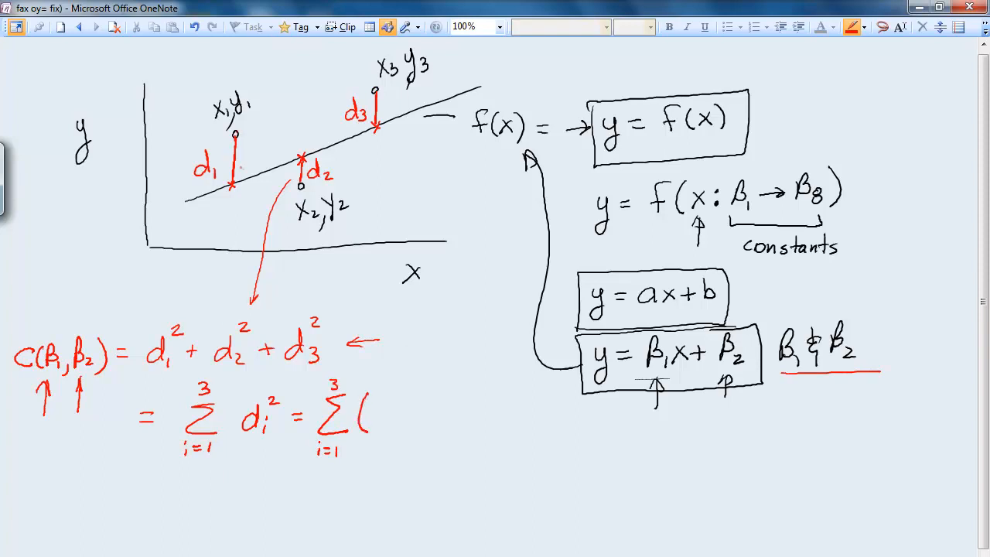
- Mark the first data point and its point on the line in red, projecting them to the axes as x1, y1 and f(x1)
left_click_drag(235, 131, 237, 132)
left_click_drag(200, 222, 226, 198)
mouse_move(226, 198)
left_mouse_down()
mouse_move(229, 248)
mouse_move(215, 274)
left_mouse_up()
left_click_drag(226, 269, 227, 279)
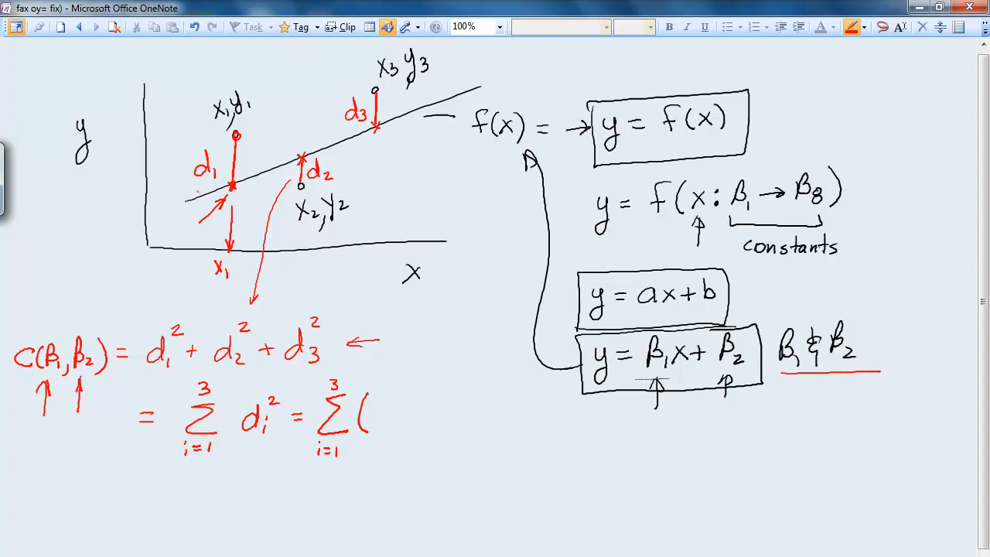
mouse_move(223, 139)
left_mouse_down()
mouse_move(121, 145)
mouse_move(122, 163)
mouse_move(135, 158)
left_mouse_up()
left_click_drag(224, 186, 146, 188)
- Draw red arrows from the f(x1) label over to f(x) and from f(x) down to the boxed y = β1x + β2
mouse_move(85, 188)
left_mouse_down()
mouse_move(83, 210)
mouse_move(113, 197)
mouse_move(105, 197)
mouse_move(121, 202)
mouse_move(85, 184)
mouse_move(83, 198)
mouse_move(133, 84)
mouse_move(248, 64)
mouse_move(433, 47)
mouse_move(564, 98)
mouse_move(526, 116)
mouse_move(542, 116)
left_mouse_up()
mouse_move(504, 148)
left_mouse_down()
mouse_move(490, 260)
mouse_move(548, 357)
mouse_move(569, 360)
left_mouse_up()
left_click_drag(552, 353, 567, 360)
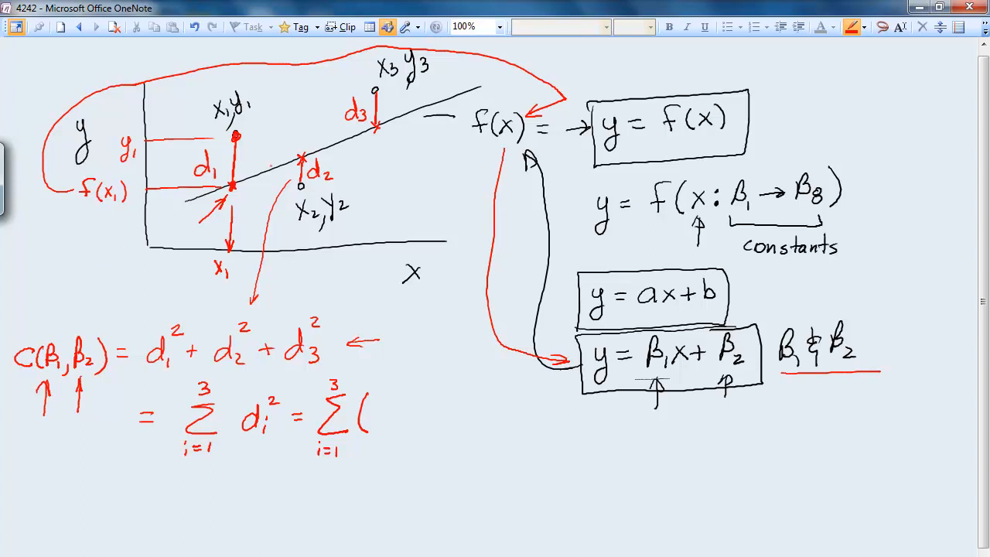
- Complete the second summation with "(yi − f(xi))²"
mouse_move(370, 407)
left_mouse_down()
mouse_move(372, 440)
mouse_move(389, 430)
left_mouse_up()
left_click_drag(402, 416, 468, 420)
mouse_move(469, 407)
left_mouse_down()
mouse_move(456, 422)
mouse_move(481, 427)
left_mouse_up()
mouse_move(489, 389)
left_mouse_down()
mouse_move(492, 433)
mouse_move(517, 397)
left_mouse_up()
- Underline f(xi) in the summation and draw a red arrow to it from the boxed y = β1x + β2
mouse_move(372, 439)
left_mouse_down()
mouse_move(477, 448)
mouse_move(481, 438)
left_mouse_up()
mouse_move(425, 452)
left_mouse_down()
mouse_move(301, 479)
mouse_move(254, 438)
mouse_move(258, 454)
left_mouse_up()
left_click_drag(303, 481, 270, 475)
left_click_drag(418, 462, 418, 451)
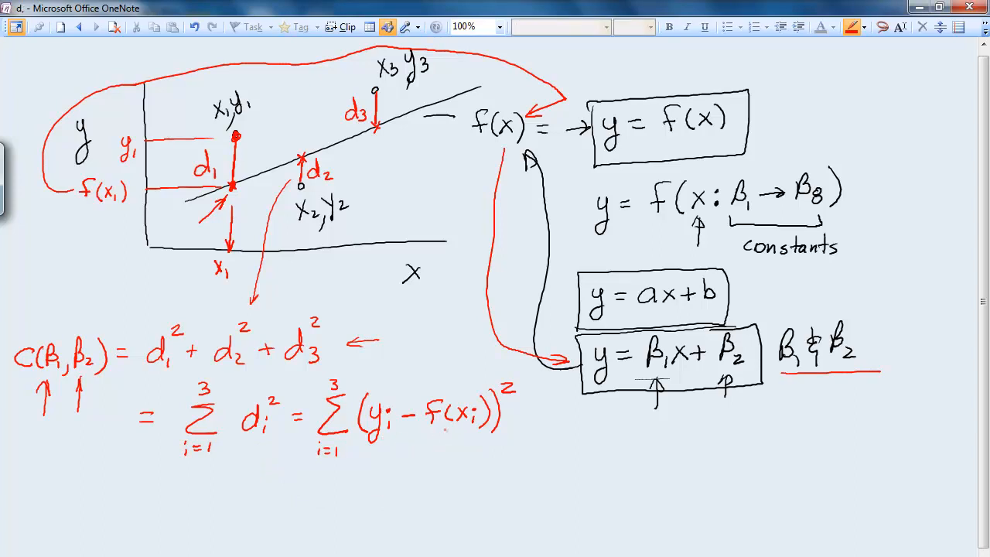
mouse_move(430, 431)
left_mouse_down()
mouse_move(474, 432)
mouse_move(461, 444)
left_mouse_up()
mouse_move(633, 387)
left_mouse_down()
mouse_move(557, 464)
mouse_move(462, 452)
mouse_move(475, 458)
left_mouse_up()
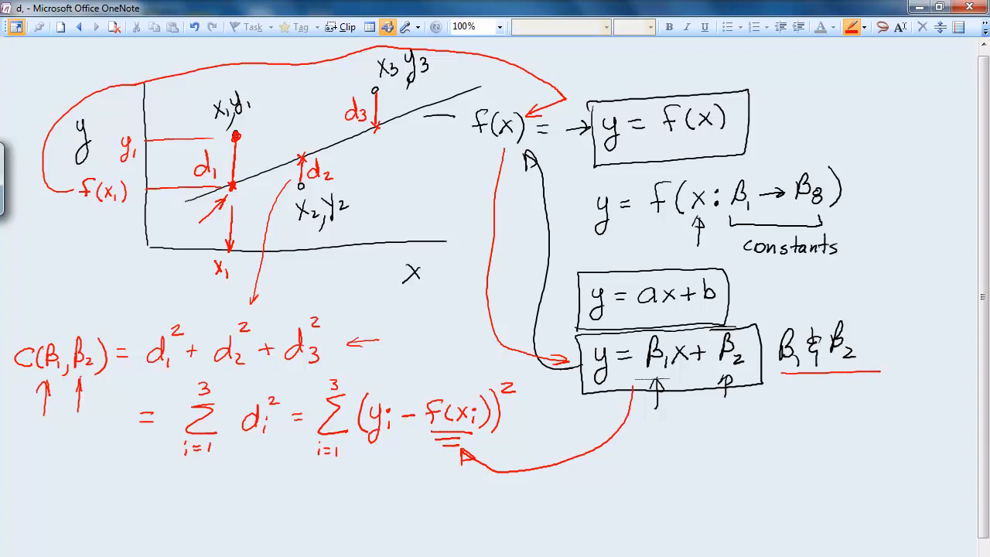
- Start a new cost equation below the sums: "C(β1, β2) = Σ (yi", with i running from 1 to 3
scroll(495, 294, "down", 5)
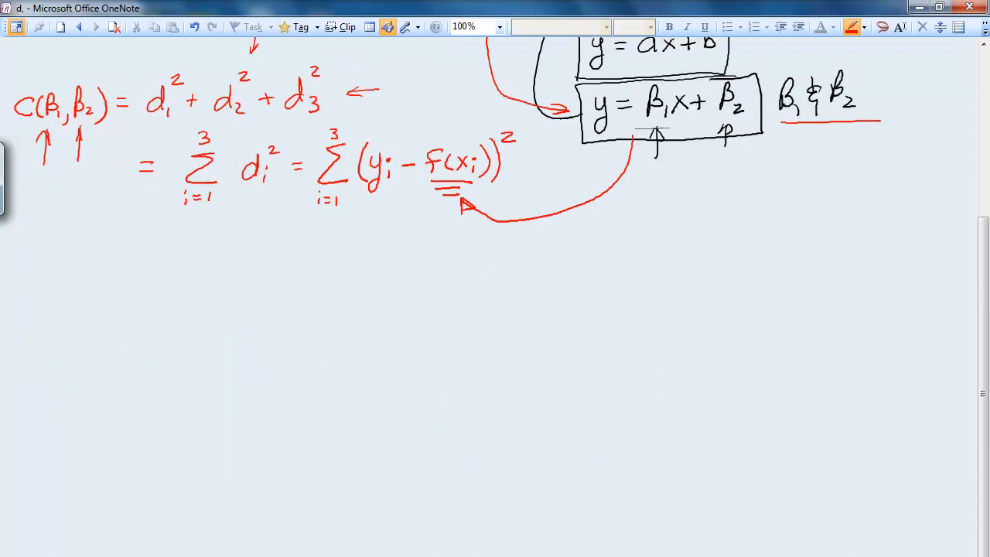
scroll(987, 390, "up", 2)
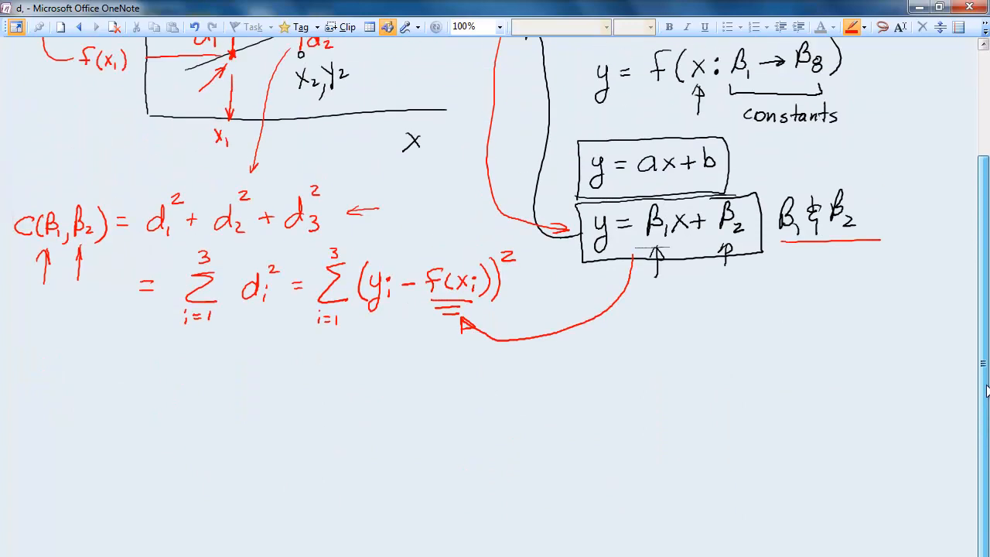
left_click_drag(987, 391, 988, 382)
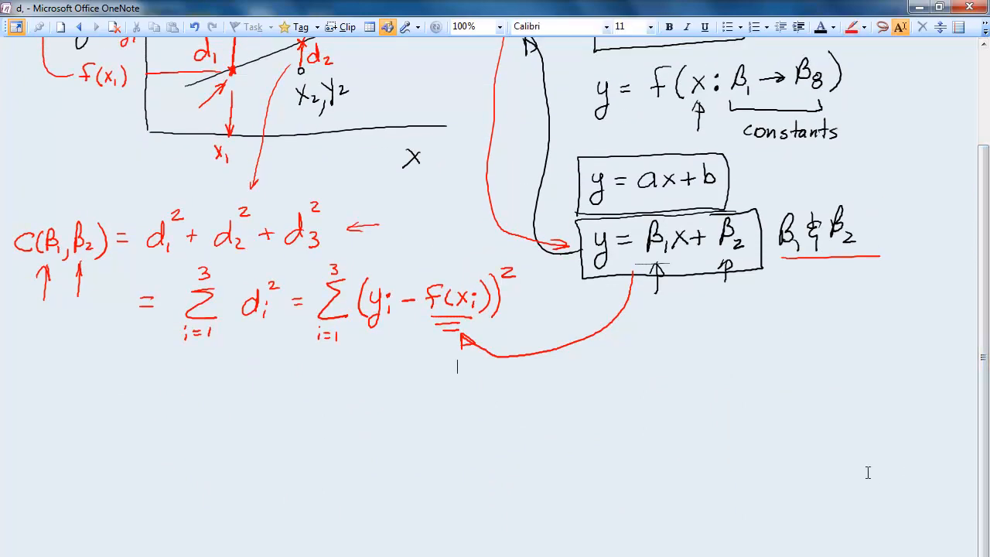
scroll(818, 22, "up", 3)
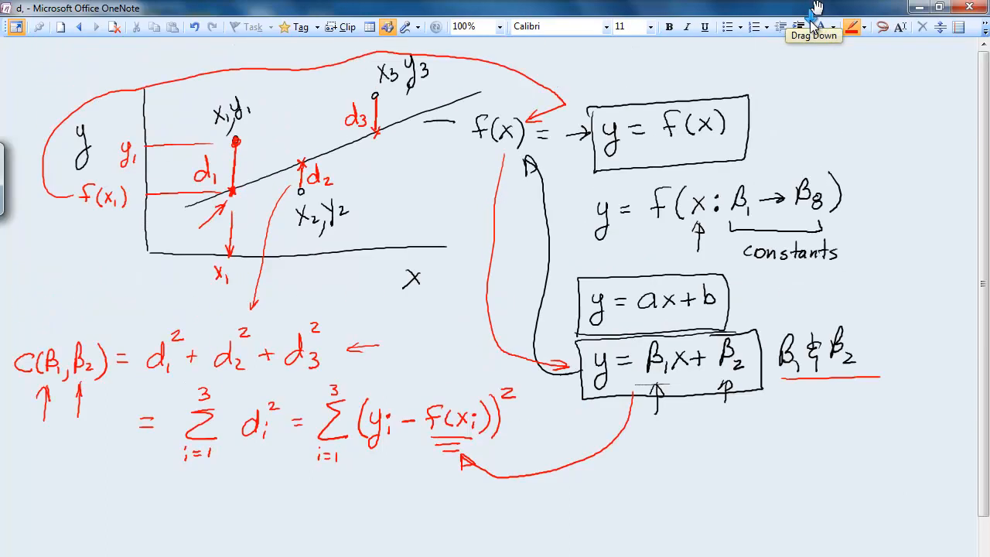
scroll(495, 278, "down", 7)
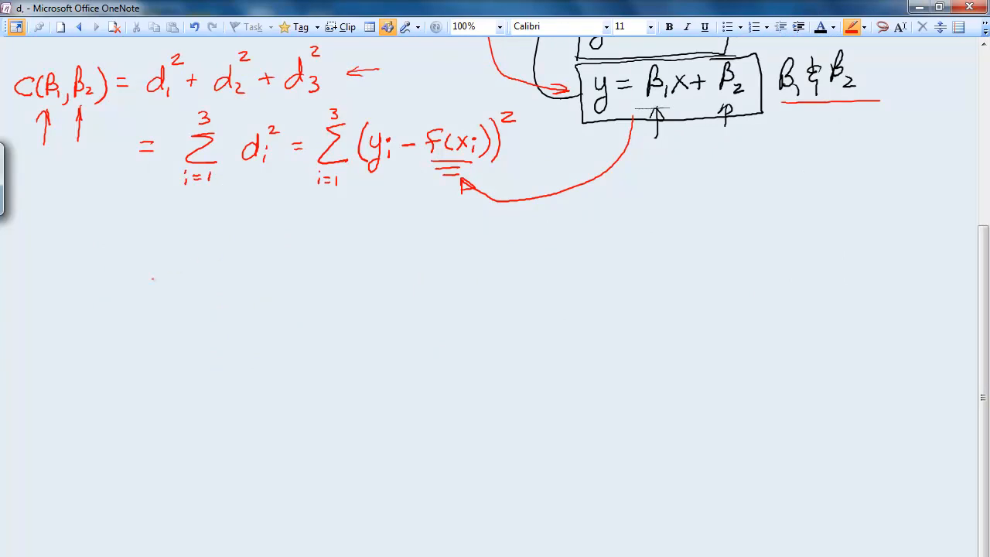
mouse_move(149, 281)
left_mouse_down()
mouse_move(147, 300)
mouse_move(190, 288)
mouse_move(207, 313)
left_mouse_up()
mouse_move(229, 280)
left_mouse_down()
mouse_move(226, 300)
mouse_move(250, 303)
left_mouse_up()
mouse_move(253, 262)
left_mouse_down()
mouse_move(268, 289)
mouse_move(261, 306)
left_mouse_up()
left_click_drag(293, 283, 309, 290)
mouse_move(370, 262)
left_mouse_down()
mouse_move(340, 263)
mouse_move(384, 294)
left_mouse_up()
left_click(341, 316)
left_click_drag(340, 317, 360, 309)
left_click_drag(348, 320, 365, 318)
left_click_drag(374, 306, 374, 324)
left_click_drag(351, 239, 354, 249)
mouse_move(417, 252)
left_mouse_down()
mouse_move(410, 292)
mouse_move(441, 282)
left_mouse_up()
left_click_drag(447, 266, 432, 311)
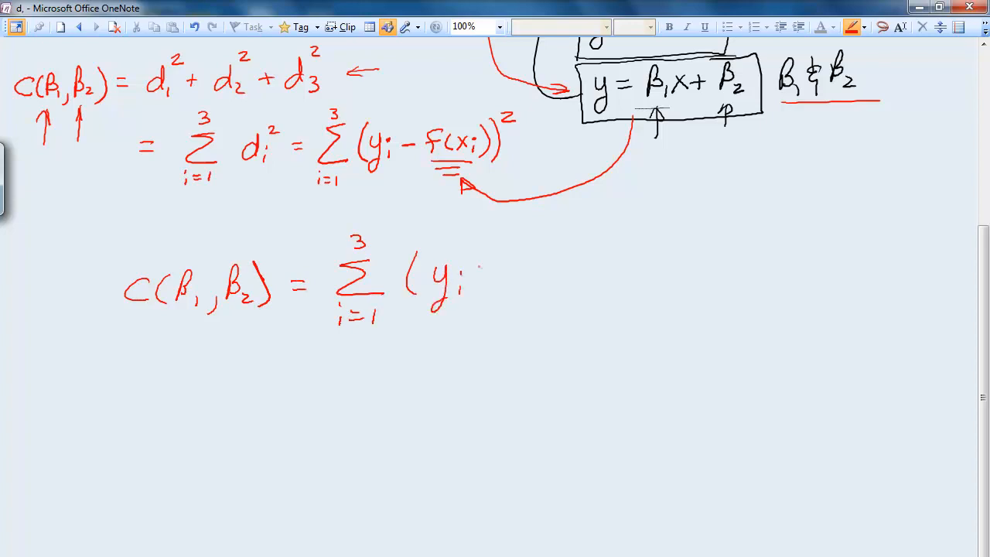
- Finish the new cost equation with "− β1xi − β2)²"
mouse_move(655, 108)
left_mouse_down()
mouse_move(516, 186)
mouse_move(518, 217)
mouse_move(524, 211)
left_mouse_up()
mouse_move(486, 278)
left_mouse_down()
mouse_move(546, 267)
mouse_move(540, 286)
mouse_move(511, 278)
mouse_move(575, 297)
left_mouse_up()
key("ctrl+z")
mouse_move(594, 265)
left_mouse_down()
mouse_move(602, 286)
mouse_move(586, 288)
mouse_move(613, 291)
mouse_move(678, 245)
mouse_move(686, 283)
mouse_move(696, 283)
left_mouse_up()
left_click(615, 274)
mouse_move(714, 230)
left_mouse_down()
mouse_move(727, 266)
mouse_move(706, 292)
left_mouse_up()
left_click_drag(734, 231, 757, 238)
- Put tick marks over both minus signs of the expanded cost equation and erase the red arrow pointing to f(xi)
mouse_move(412, 157)
left_mouse_down()
mouse_move(445, 204)
mouse_move(632, 132)
mouse_move(639, 110)
mouse_move(631, 117)
left_mouse_up()
mouse_move(511, 220)
left_mouse_down()
mouse_move(511, 260)
mouse_move(518, 251)
left_mouse_up()
mouse_move(613, 193)
left_mouse_down()
mouse_move(644, 222)
mouse_move(648, 253)
left_mouse_up()
mouse_move(641, 245)
left_mouse_down()
mouse_move(653, 244)
mouse_move(521, 244)
mouse_move(473, 208)
mouse_move(517, 181)
left_mouse_up()
left_click(510, 250)
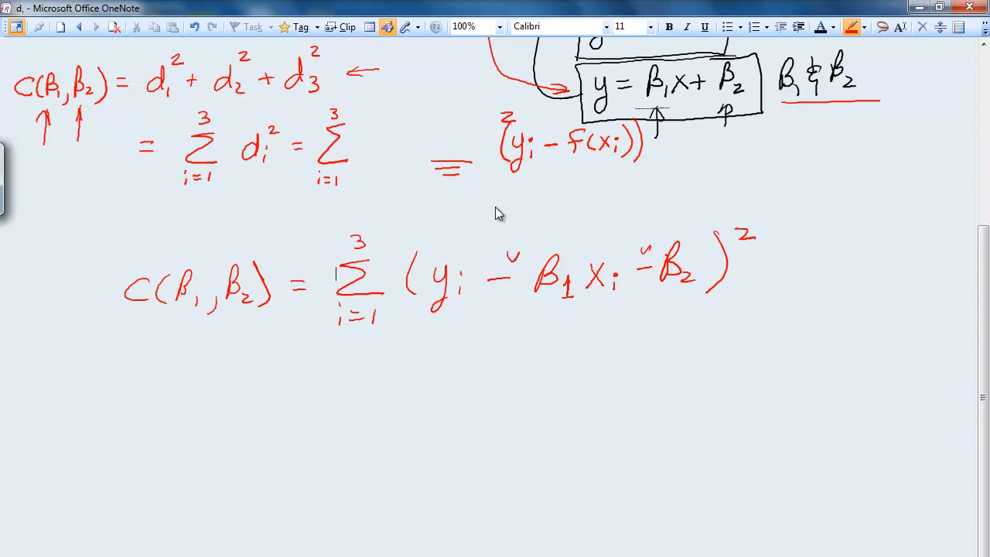
key("Right")
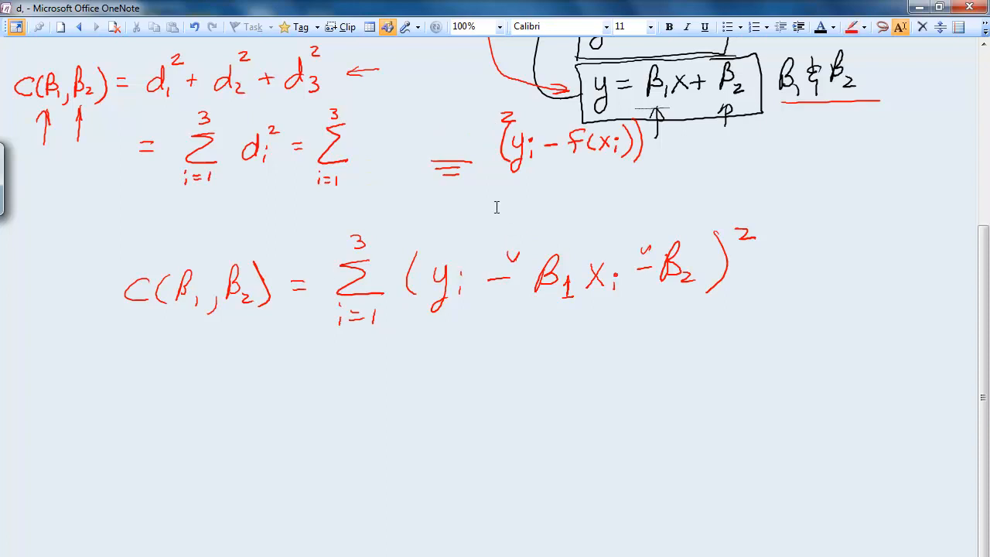
scroll(777, 16, "up", 5)
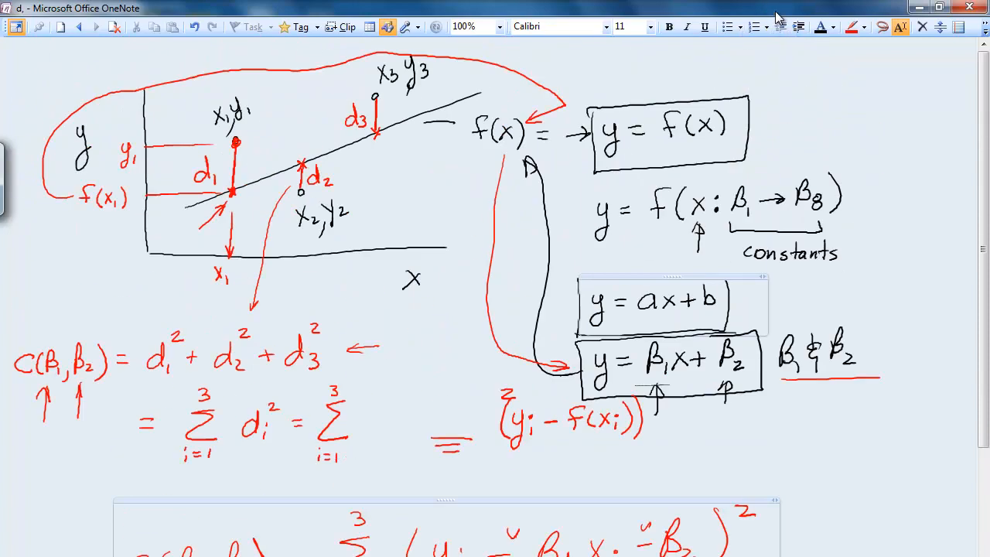
scroll(495, 294, "down", 3)
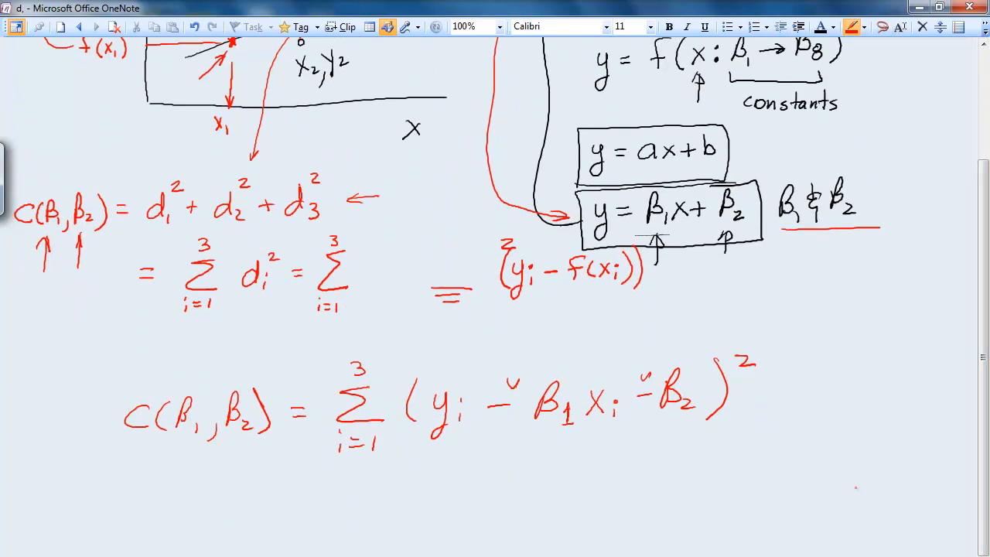
- Erase both tick marks and the lines under f(xi), and return (yi − f(xi))² to its place beside the summation
left_click_drag(512, 379, 526, 387)
left_click_drag(644, 375, 639, 369)
left_click_drag(458, 314, 456, 283)
key("ctrl+z")
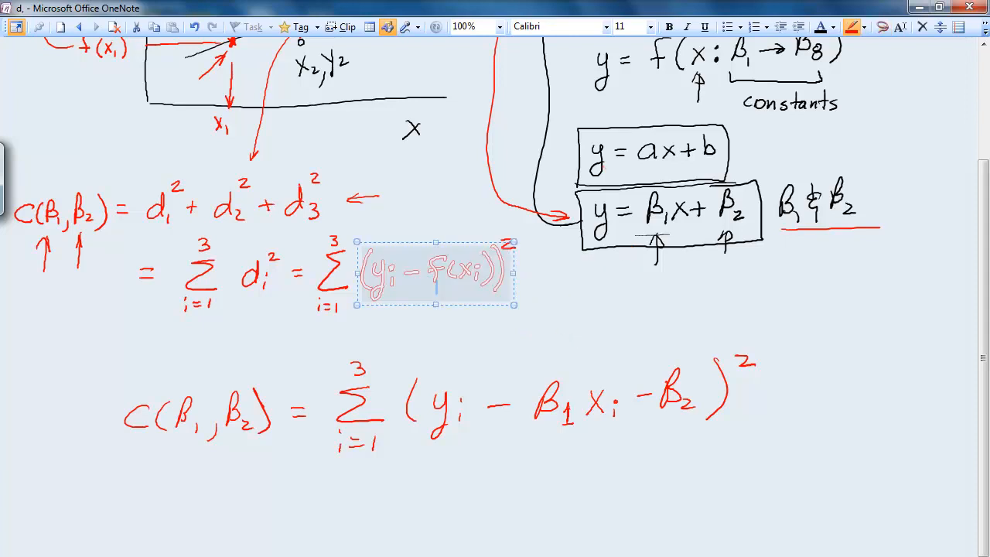
left_click(815, 360)
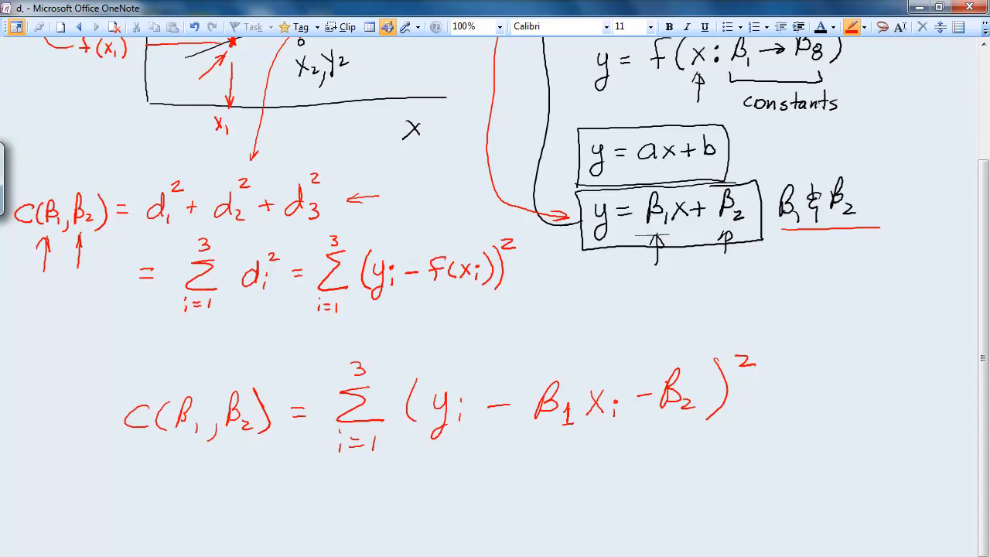
- Write "∂C/∂β1 = 0" in red below the expanded cost equation
scroll(495, 293, "down", 5)
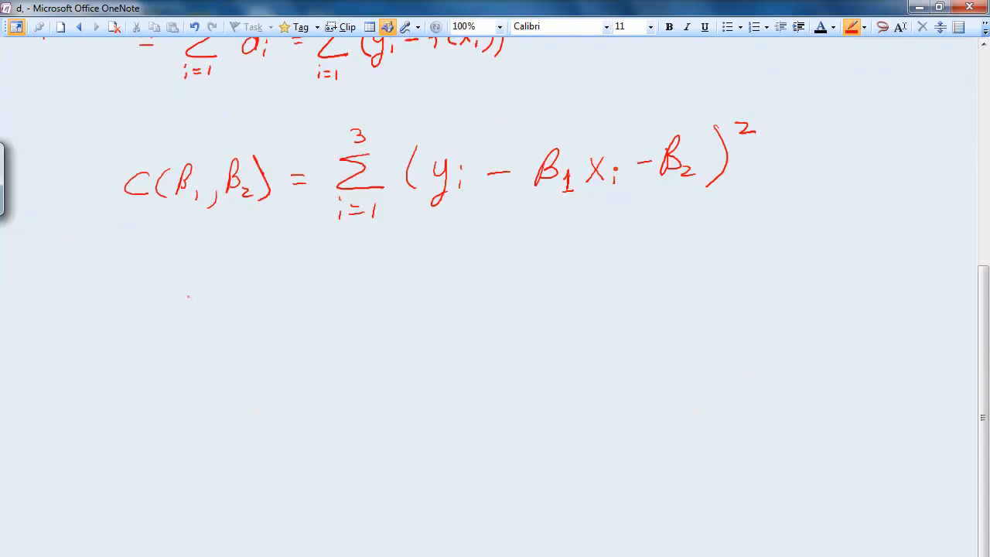
left_click_drag(180, 300, 150, 278)
left_click_drag(215, 288, 217, 304)
left_click_drag(152, 325, 228, 320)
left_click_drag(175, 342, 154, 326)
mouse_move(189, 362)
left_mouse_down()
mouse_move(200, 351)
mouse_move(207, 362)
left_mouse_up()
mouse_move(248, 317)
left_mouse_down()
mouse_move(267, 315)
mouse_move(269, 324)
left_mouse_up()
left_click_drag(289, 309, 291, 308)
- Write "∂C/∂β2 = 0" under the first partial derivative condition
mouse_move(181, 412)
left_mouse_down()
mouse_move(159, 392)
mouse_move(217, 413)
left_mouse_up()
left_click_drag(149, 441, 240, 423)
mouse_move(186, 462)
left_mouse_down()
mouse_move(169, 438)
mouse_move(218, 455)
mouse_move(211, 464)
left_mouse_up()
left_click_drag(233, 458, 246, 467)
left_click_drag(264, 422, 290, 417)
left_click_drag(269, 431, 323, 407)
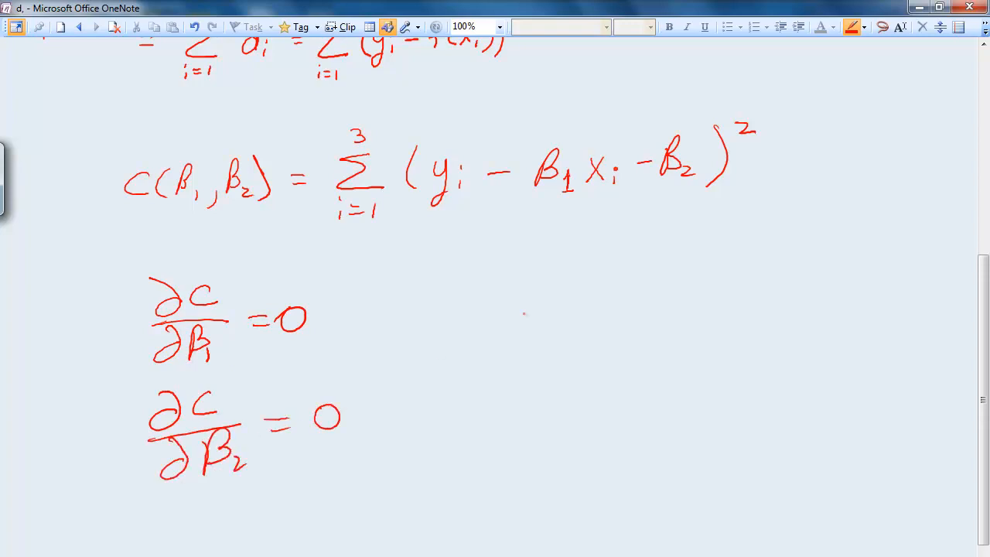
- Circle the expanded cost equation in red and underline its β1xi − β2 terms
left_click_drag(849, 243, 807, 243)
mouse_move(775, 246)
left_mouse_down()
mouse_move(179, 264)
mouse_move(430, 91)
mouse_move(724, 243)
left_mouse_up()
left_click_drag(538, 211, 709, 191)
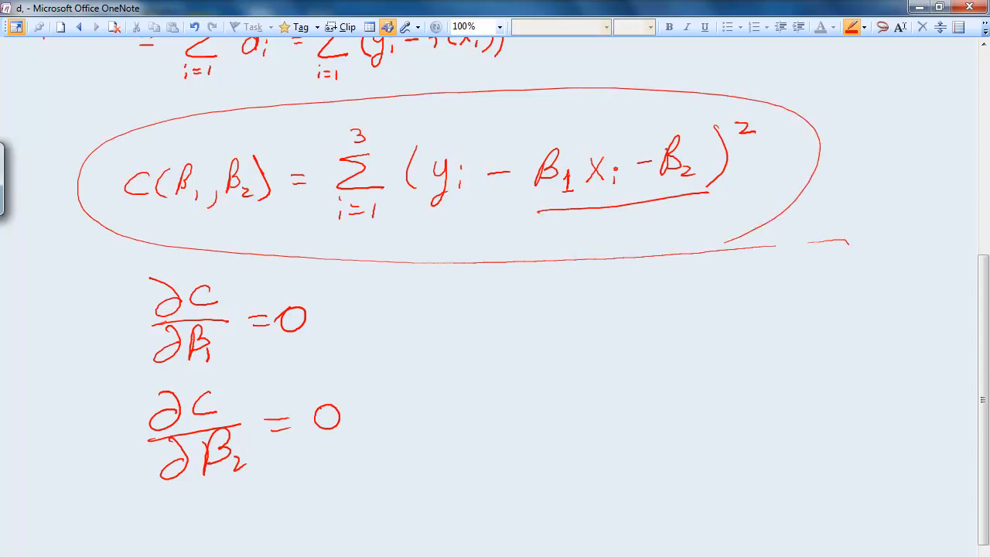
- Circle y = f(x : β1 → β8) in red and write an "e" with a negative exponent sign above it
left_click_drag(982, 418, 975, 210)
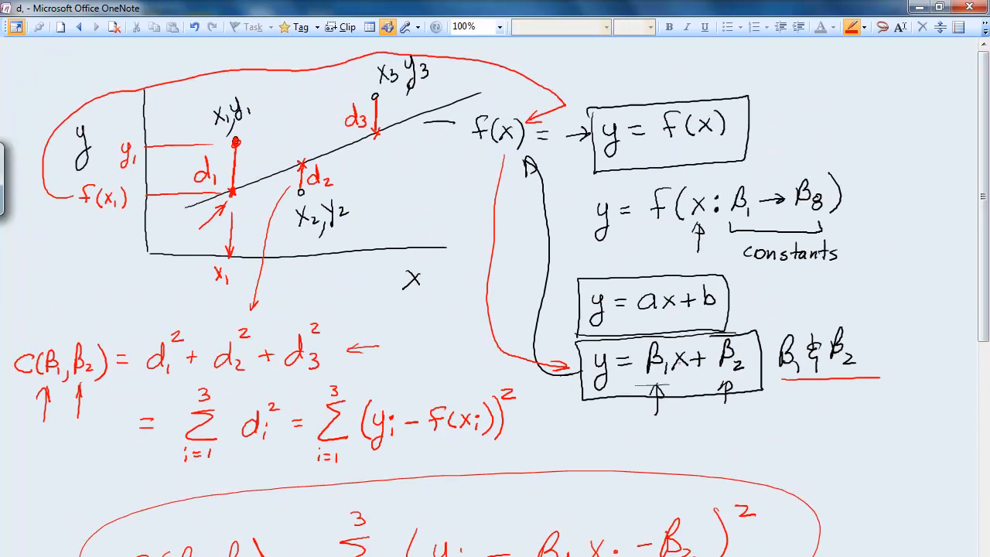
mouse_move(597, 207)
left_mouse_down()
mouse_move(600, 258)
mouse_move(727, 272)
mouse_move(881, 195)
mouse_move(685, 173)
mouse_move(587, 236)
left_mouse_up()
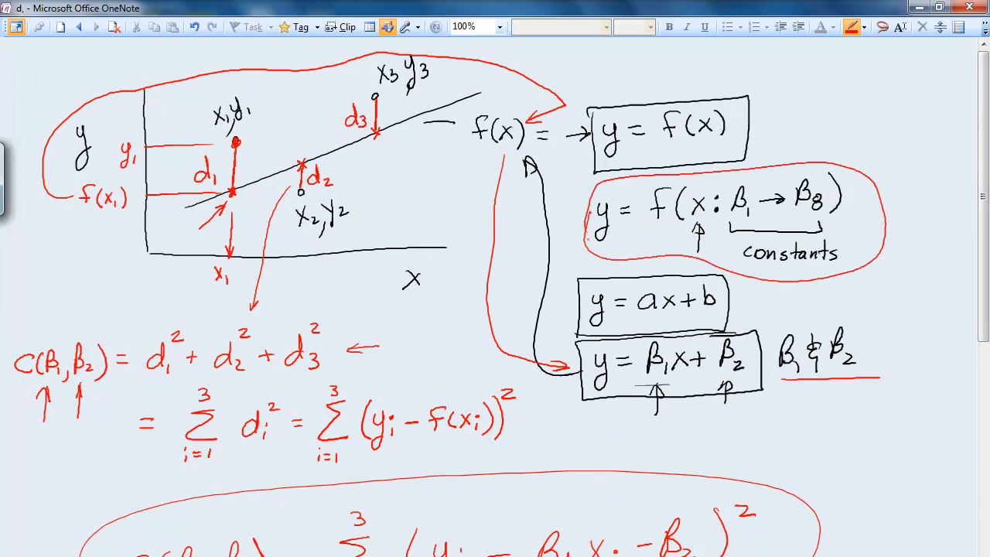
mouse_move(816, 144)
left_mouse_down()
mouse_move(826, 137)
mouse_move(833, 153)
mouse_move(855, 124)
left_mouse_up()
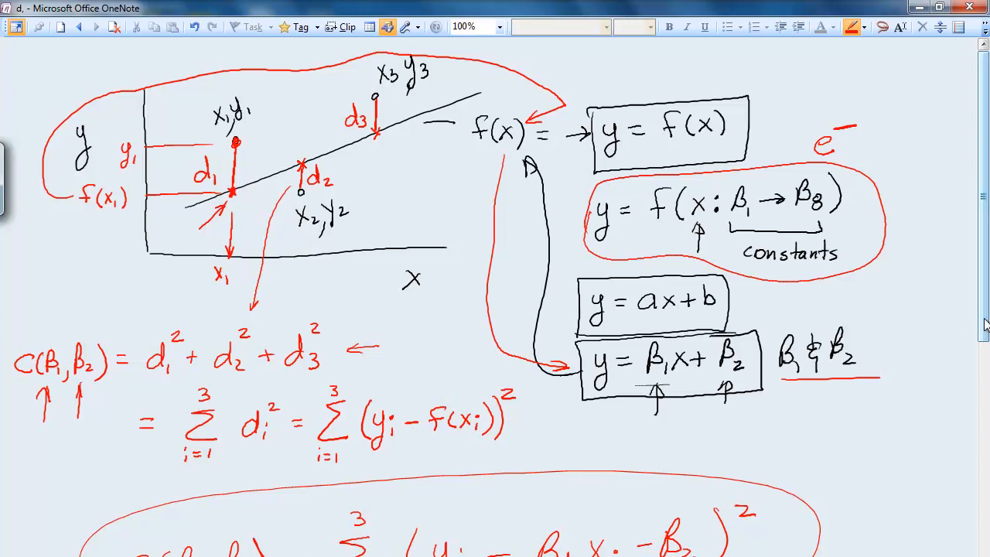
- Circle the two partial derivative conditions below the cost equation
scroll(986, 418, "down", 5)
scroll(987, 419, "down", 4)
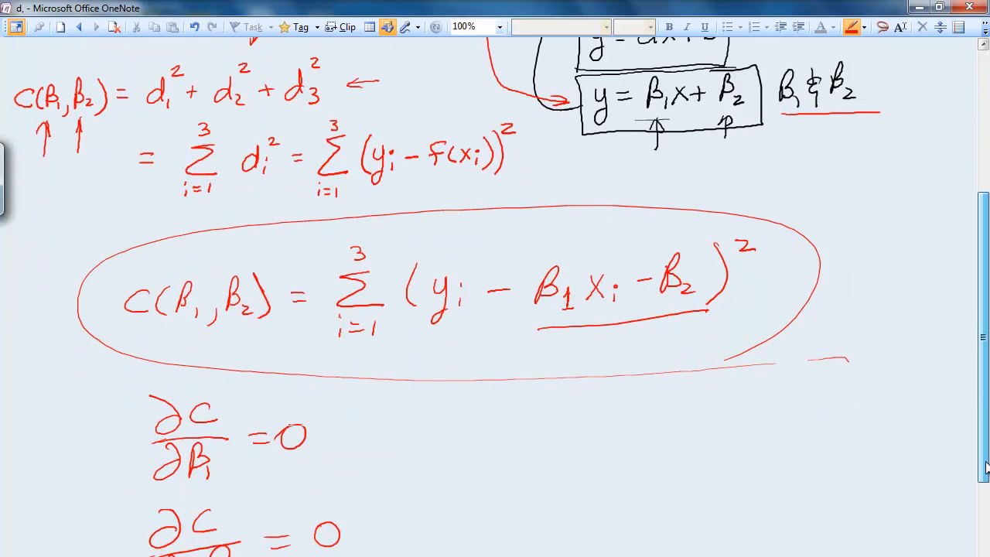
mouse_move(365, 499)
left_mouse_down()
mouse_move(360, 413)
mouse_move(184, 319)
mouse_move(186, 554)
mouse_move(365, 493)
left_mouse_up()
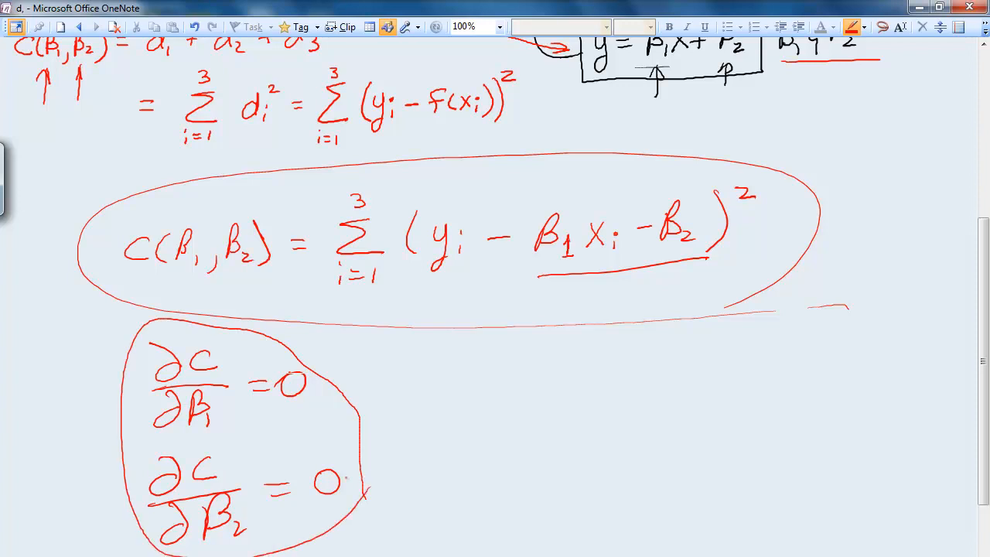
- Erase the derivative conditions and the cost equation's oval and underline, along with its C(β1, β2) and linear β1xi − β2 terms
mouse_move(453, 470)
left_mouse_down()
mouse_move(155, 526)
mouse_move(270, 472)
mouse_move(142, 479)
mouse_move(232, 391)
mouse_move(238, 402)
mouse_move(218, 355)
mouse_move(177, 397)
left_mouse_up()
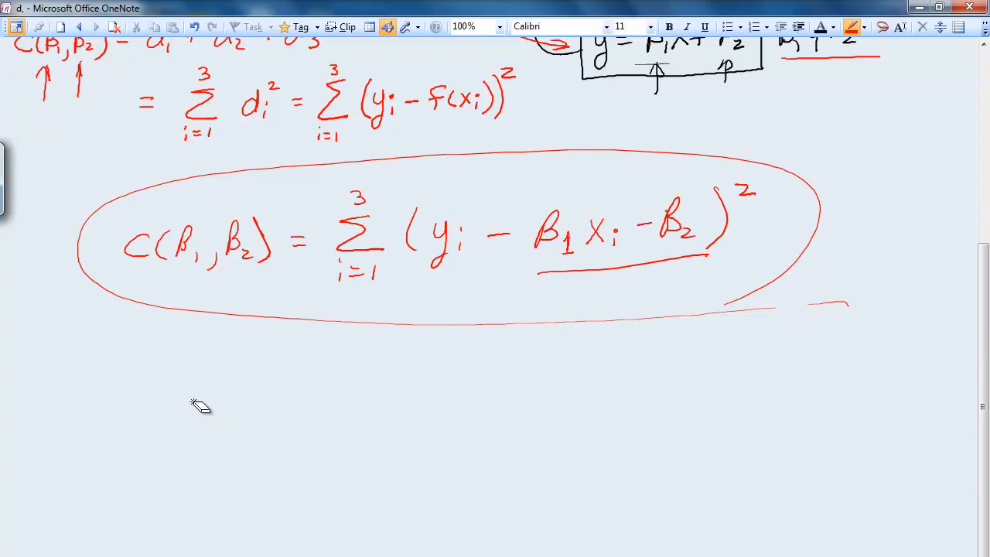
left_click_drag(406, 347, 518, 342)
mouse_move(840, 309)
left_mouse_down()
mouse_move(698, 327)
mouse_move(621, 256)
left_mouse_up()
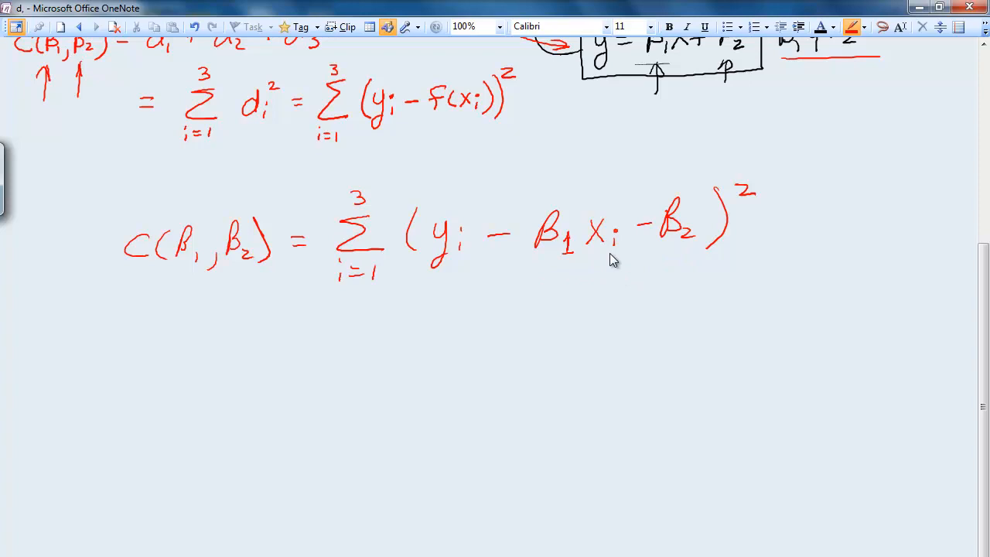
mouse_move(512, 256)
left_mouse_down()
mouse_move(627, 216)
mouse_move(633, 288)
left_mouse_up()
mouse_move(265, 276)
left_mouse_down()
mouse_move(243, 255)
mouse_move(128, 246)
mouse_move(116, 263)
left_mouse_up()
- Rewrite the cost equation's start as "C(β1 → β8)" and add "− f" after yi
mouse_move(139, 226)
left_mouse_down()
mouse_move(136, 270)
mouse_move(157, 244)
mouse_move(144, 254)
left_mouse_up()
mouse_move(159, 255)
left_mouse_down()
mouse_move(160, 265)
mouse_move(194, 248)
left_mouse_up()
mouse_move(186, 241)
left_mouse_down()
mouse_move(185, 254)
mouse_move(232, 261)
left_mouse_up()
mouse_move(236, 219)
left_mouse_down()
mouse_move(248, 255)
mouse_move(236, 270)
left_mouse_up()
mouse_move(493, 231)
left_mouse_down()
mouse_move(515, 230)
mouse_move(550, 206)
mouse_move(545, 246)
mouse_move(558, 229)
left_mouse_up()
- Erase the old closing bracket and exponent, and complete the equation with "(xi : β1 → β8))²" after f
scroll(985, 332, "up", 5)
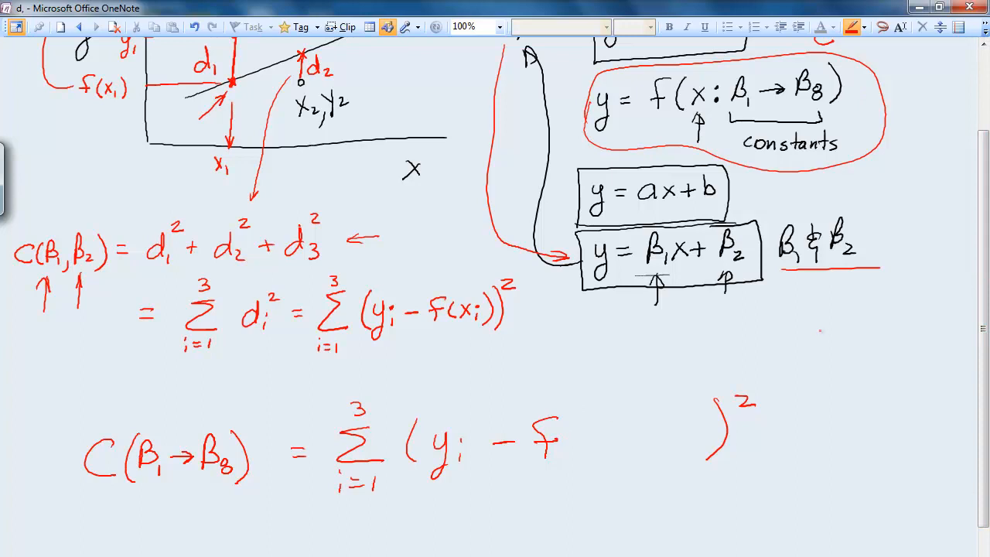
left_click_drag(766, 409, 706, 437)
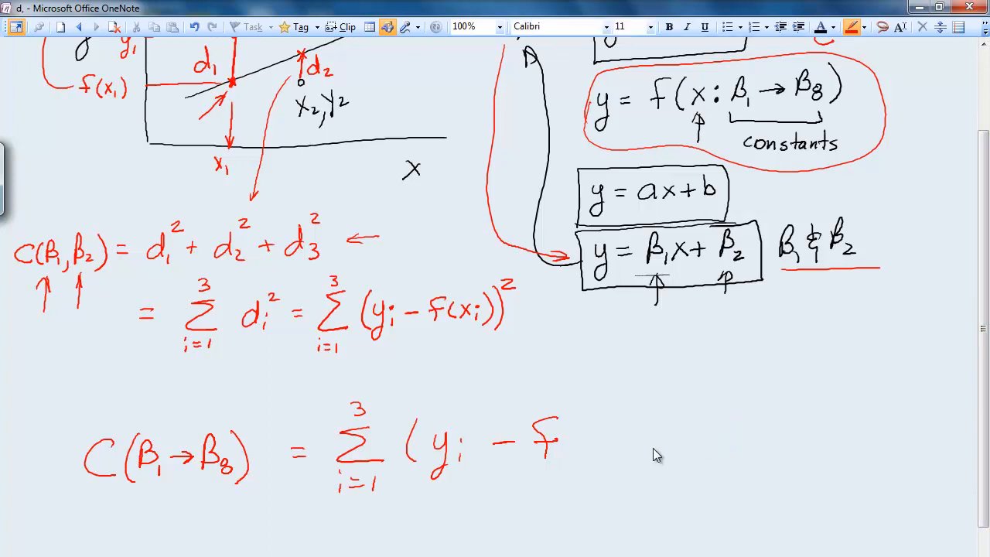
mouse_move(574, 421)
left_mouse_down()
mouse_move(571, 456)
mouse_move(593, 452)
mouse_move(580, 453)
left_mouse_up()
left_click(620, 437)
left_click(621, 448)
left_click_drag(639, 431, 654, 447)
mouse_move(658, 446)
left_mouse_down()
mouse_move(659, 456)
mouse_move(725, 435)
mouse_move(748, 449)
left_mouse_up()
mouse_move(758, 408)
left_mouse_down()
mouse_move(761, 455)
mouse_move(781, 407)
left_mouse_up()
- Change the summation's upper limit to 250 and draw a red box around the general cost equation
scroll(140, 447, "down", 1)
left_click_drag(556, 330, 53, 348)
mouse_move(378, 355)
left_mouse_down()
mouse_move(347, 373)
mouse_move(360, 362)
left_mouse_up()
mouse_move(45, 348)
left_mouse_down()
mouse_move(37, 463)
mouse_move(839, 442)
mouse_move(663, 331)
mouse_move(493, 339)
left_mouse_up()
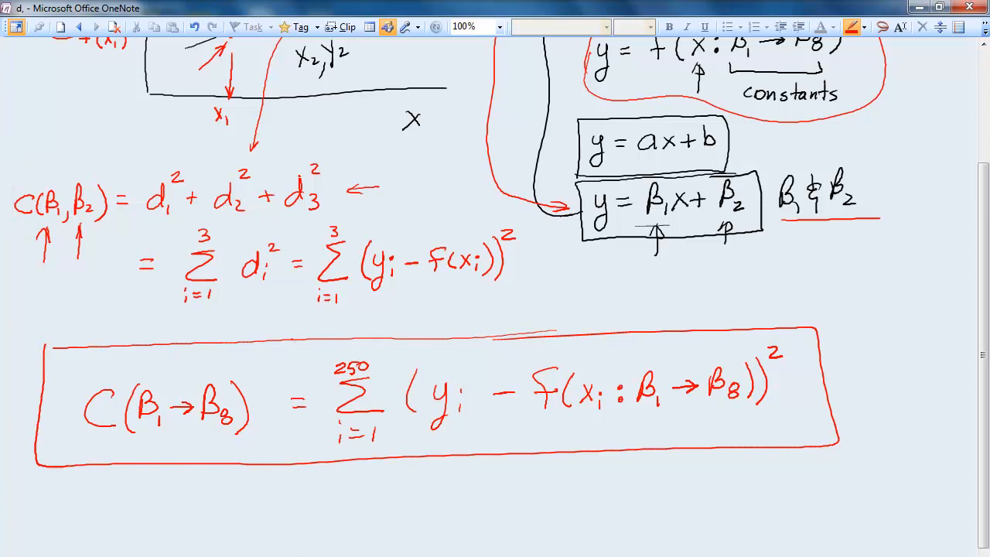
left_click(344, 434)
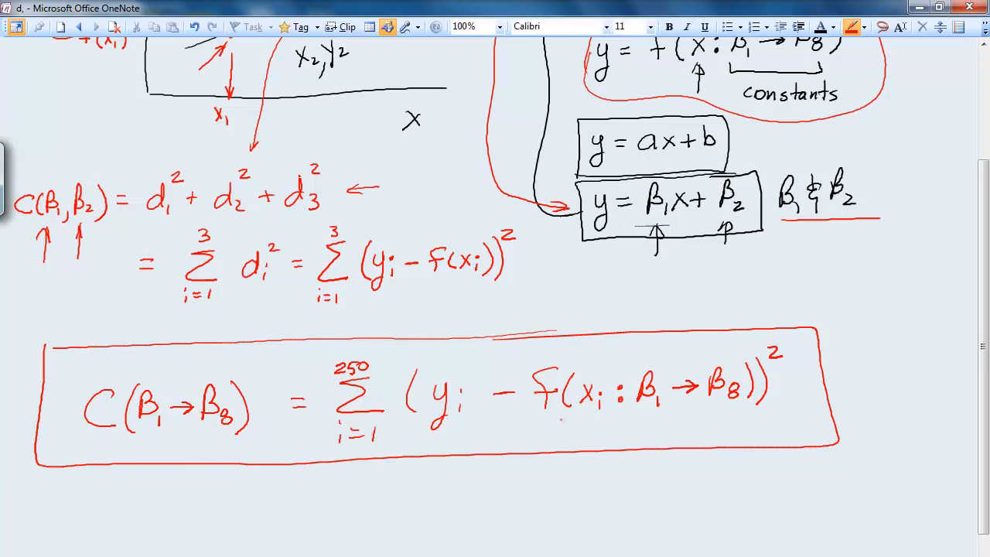
- Bracket the yi and f(xi : β1 → β8) terms of the boxed cost equation, and draw upward arrows beneath yi, xi and C
mouse_move(539, 405)
left_mouse_down()
mouse_move(563, 433)
mouse_move(686, 433)
mouse_move(747, 418)
mouse_move(746, 405)
left_mouse_up()
mouse_move(421, 424)
left_mouse_down()
mouse_move(443, 449)
mouse_move(465, 423)
left_mouse_up()
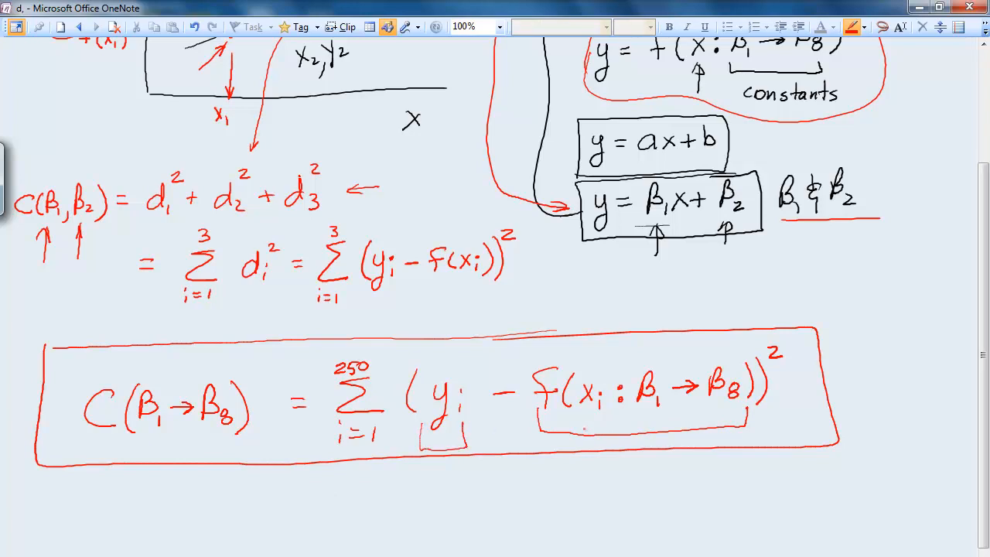
mouse_move(589, 416)
left_mouse_down()
mouse_move(583, 469)
mouse_move(590, 430)
mouse_move(578, 430)
left_mouse_up()
mouse_move(445, 438)
left_mouse_down()
mouse_move(444, 481)
mouse_move(447, 454)
left_mouse_up()
left_click_drag(444, 436, 431, 457)
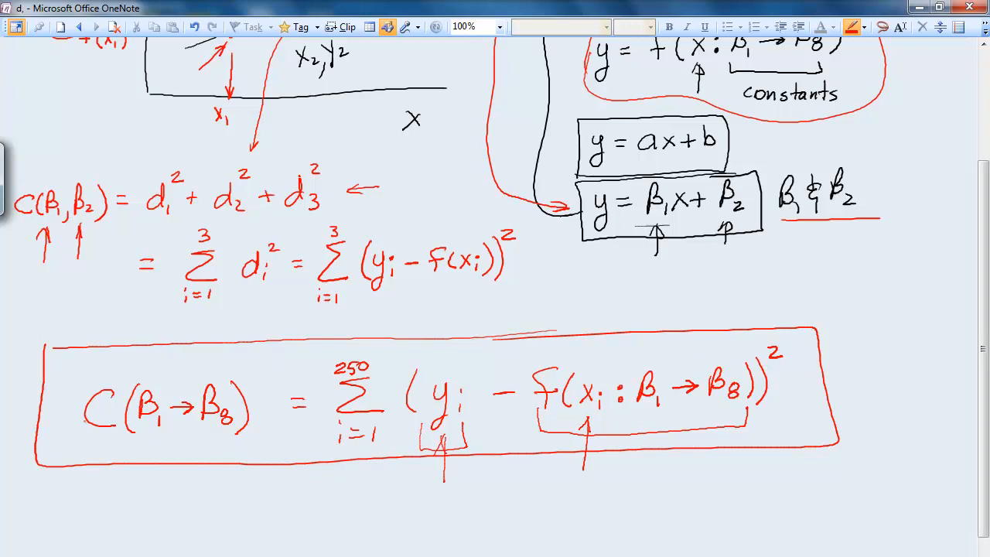
mouse_move(106, 448)
left_mouse_down()
mouse_move(106, 485)
mouse_move(110, 462)
left_mouse_up()
left_click_drag(106, 447, 100, 463)
- Write "β1 → β8" below the boxed equation, with a row of alternating down and up arrows enclosed in an oval beneath it
scroll(976, 401, "down", 1)
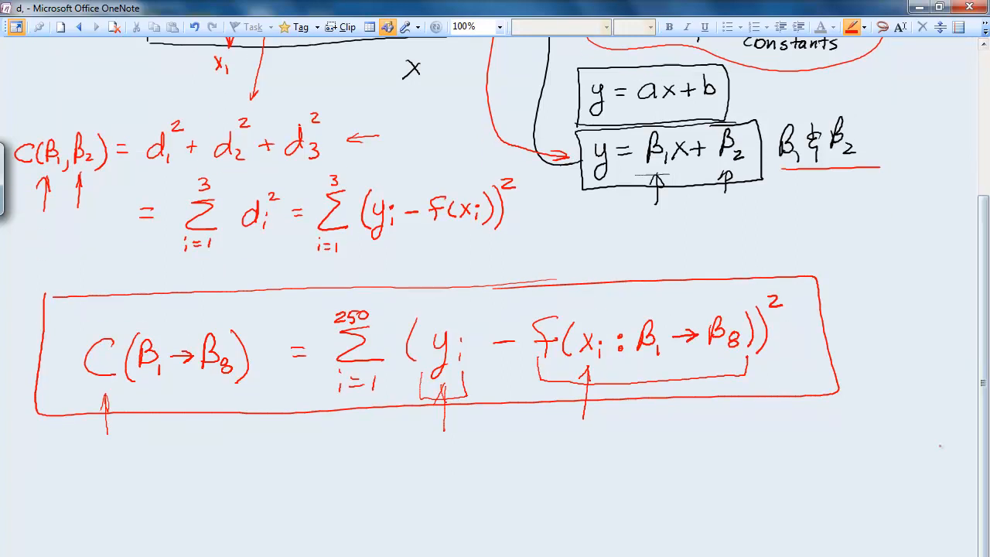
mouse_move(411, 454)
left_mouse_down()
mouse_move(407, 483)
mouse_move(414, 475)
mouse_move(438, 488)
mouse_move(459, 465)
mouse_move(490, 464)
left_mouse_up()
mouse_move(480, 457)
left_mouse_down()
mouse_move(481, 470)
mouse_move(523, 462)
left_mouse_up()
left_click_drag(543, 462, 540, 475)
mouse_move(415, 498)
left_mouse_down()
mouse_move(414, 522)
mouse_move(546, 517)
mouse_move(404, 491)
mouse_move(576, 533)
mouse_move(585, 491)
left_mouse_up()
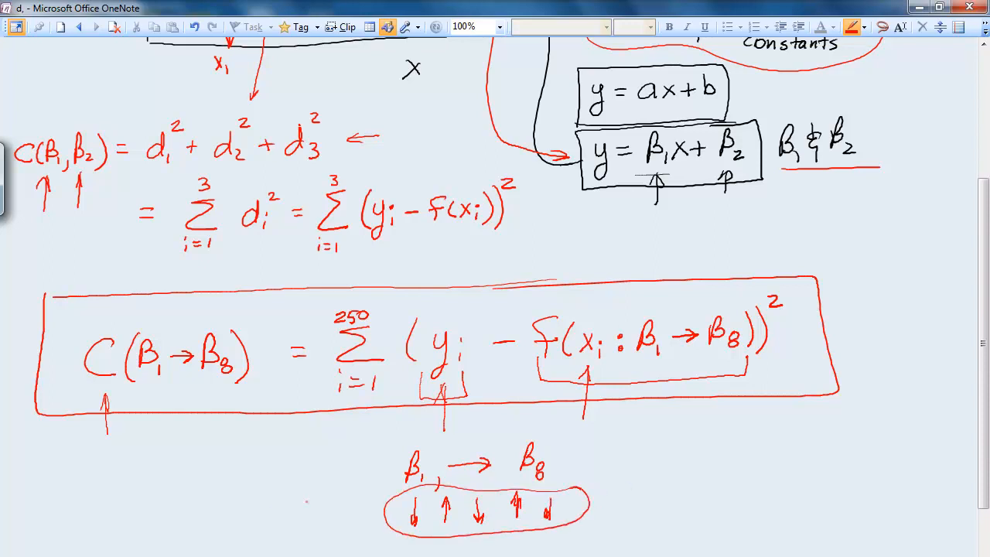
- Write "C → min" below the boxed equation and draw an oval around the β1 → β8 note
mouse_move(178, 489)
left_mouse_down()
mouse_move(179, 514)
mouse_move(216, 499)
mouse_move(242, 504)
left_mouse_up()
mouse_move(250, 496)
left_mouse_down()
mouse_move(252, 505)
mouse_move(255, 491)
left_mouse_up()
left_click_drag(258, 505, 269, 502)
mouse_move(466, 437)
left_mouse_down()
mouse_move(410, 441)
mouse_move(534, 492)
mouse_move(445, 430)
mouse_move(408, 435)
left_mouse_up()
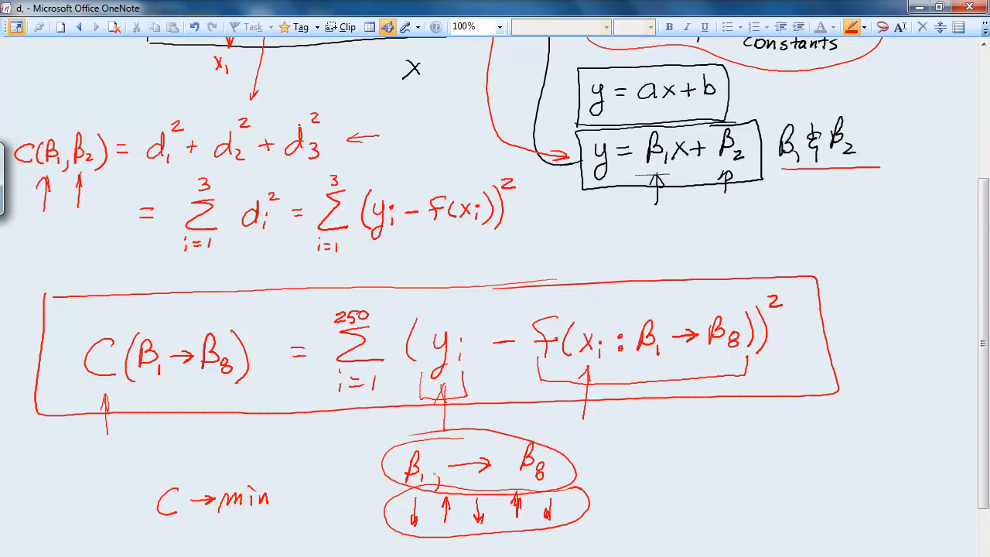
- Write two circled question marks beside the β1 → β8 note, followed by "optim" and a long dash
left_click(631, 492)
mouse_move(629, 469)
left_mouse_down()
mouse_move(633, 484)
mouse_move(665, 477)
left_mouse_up()
left_click(664, 485)
mouse_move(627, 516)
left_mouse_down()
mouse_move(704, 481)
mouse_move(642, 510)
left_mouse_up()
left_click_drag(744, 472, 754, 493)
mouse_move(777, 450)
left_mouse_down()
mouse_move(775, 480)
mouse_move(785, 463)
mouse_move(784, 478)
mouse_move(809, 461)
mouse_move(877, 448)
left_mouse_up()
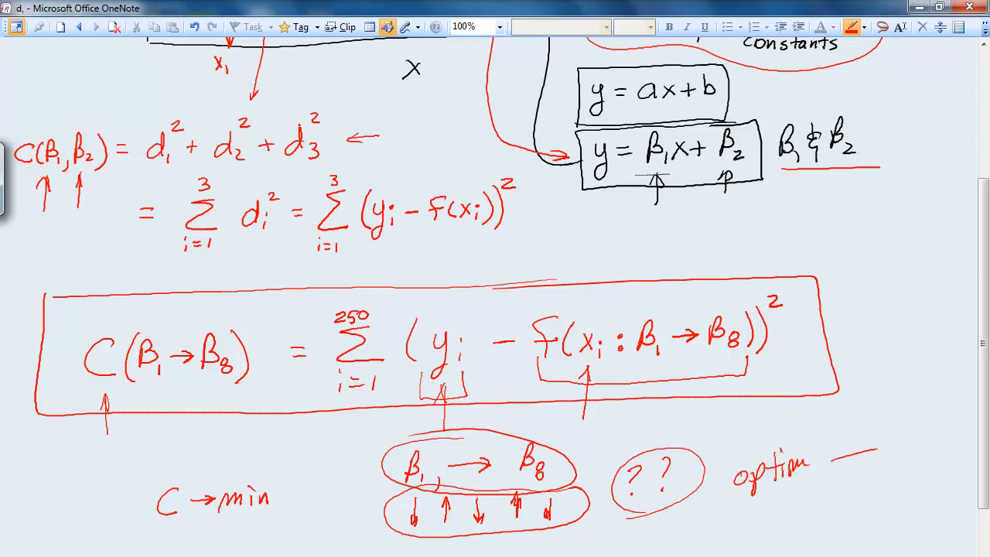
- Underline "optim", write an underlined "CG" below it, and enclose both in an oval
left_click_drag(749, 507, 886, 468)
mouse_move(764, 516)
left_mouse_down()
mouse_move(764, 533)
mouse_move(780, 526)
left_mouse_up()
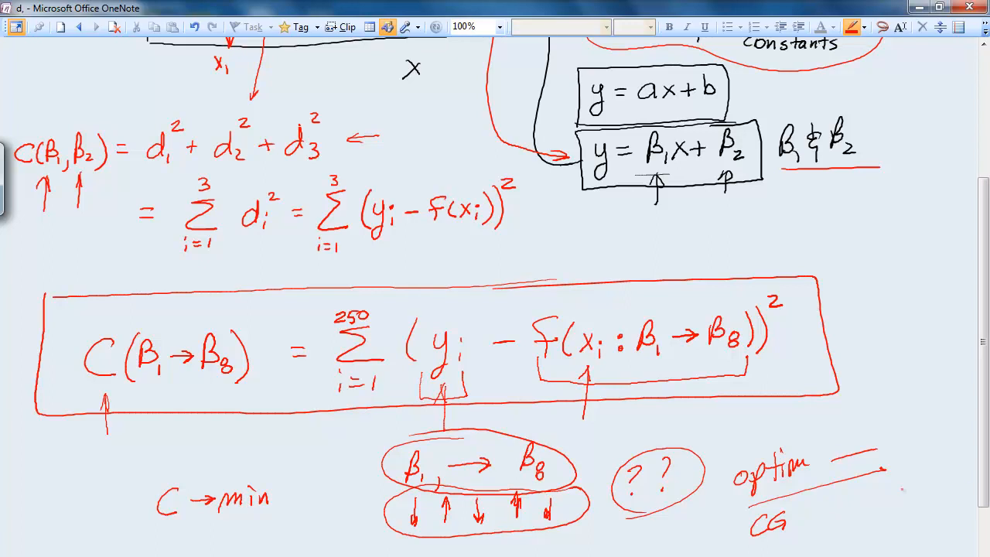
left_click_drag(983, 483, 983, 516)
mouse_move(757, 494)
left_mouse_down()
mouse_move(883, 432)
mouse_move(730, 473)
mouse_move(792, 482)
left_mouse_up()
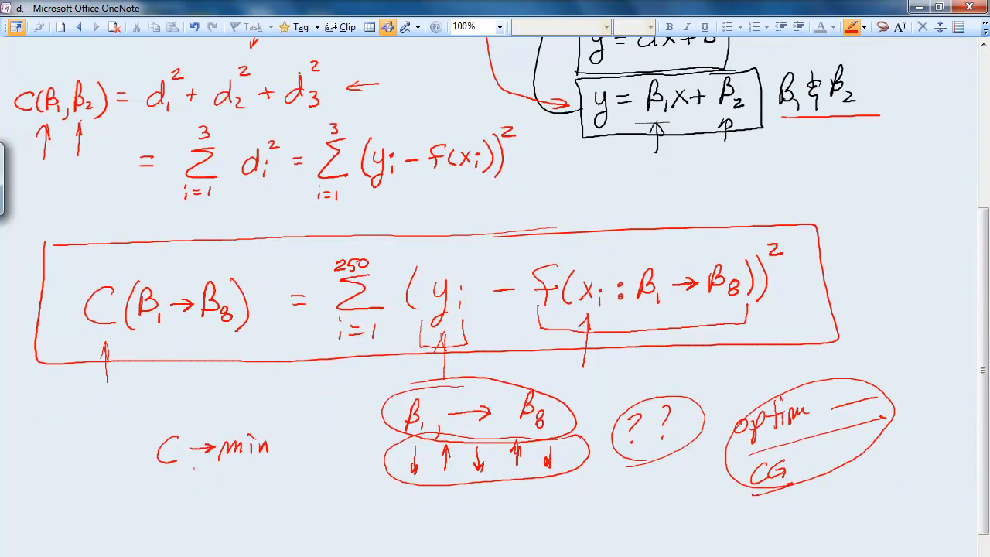
- Circle "C → min" and the whole β group, connect them with an arrow, and underline the C
mouse_move(155, 476)
left_mouse_down()
mouse_move(271, 418)
mouse_move(159, 478)
left_mouse_up()
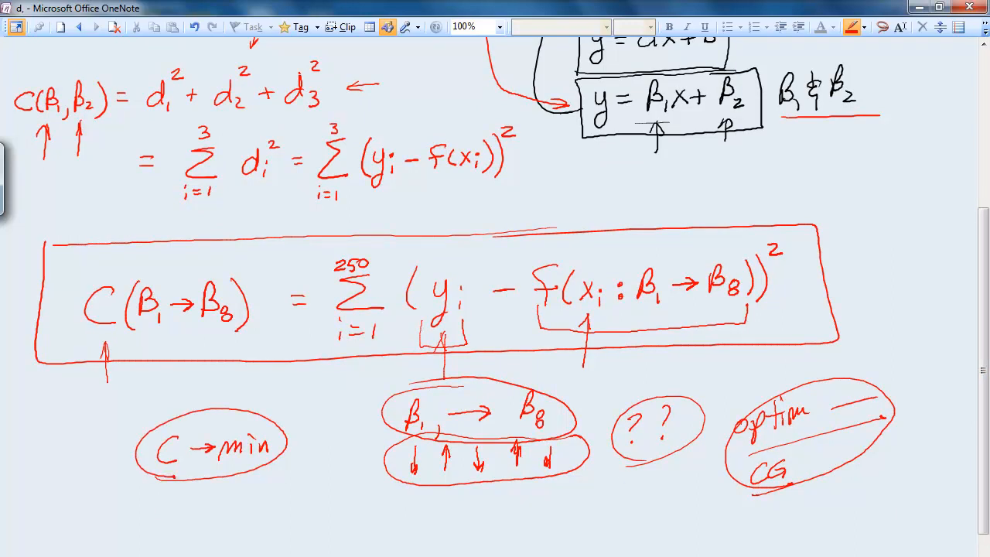
mouse_move(464, 379)
left_mouse_down()
mouse_move(410, 484)
mouse_move(580, 414)
mouse_move(391, 387)
left_mouse_up()
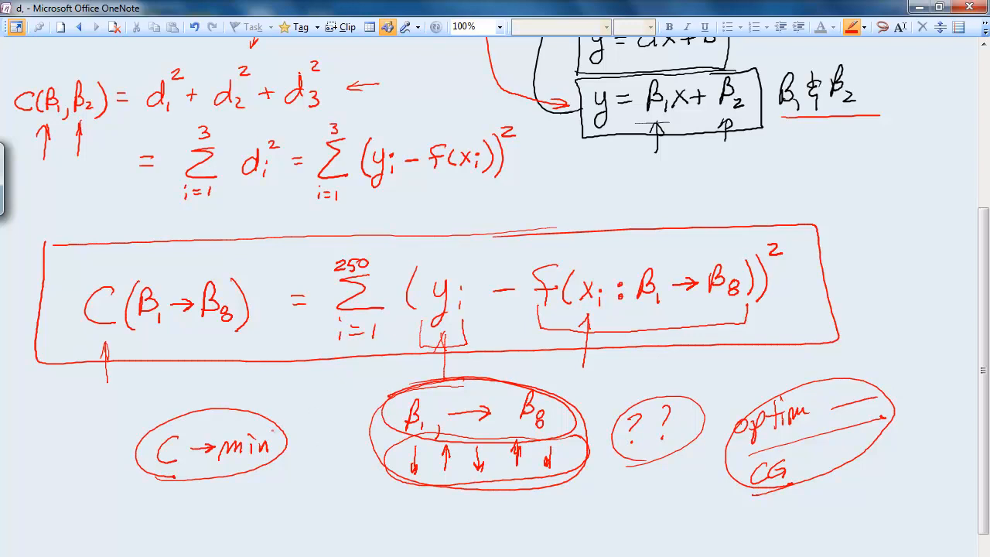
left_click_drag(277, 425, 375, 412)
left_click_drag(160, 471, 179, 470)
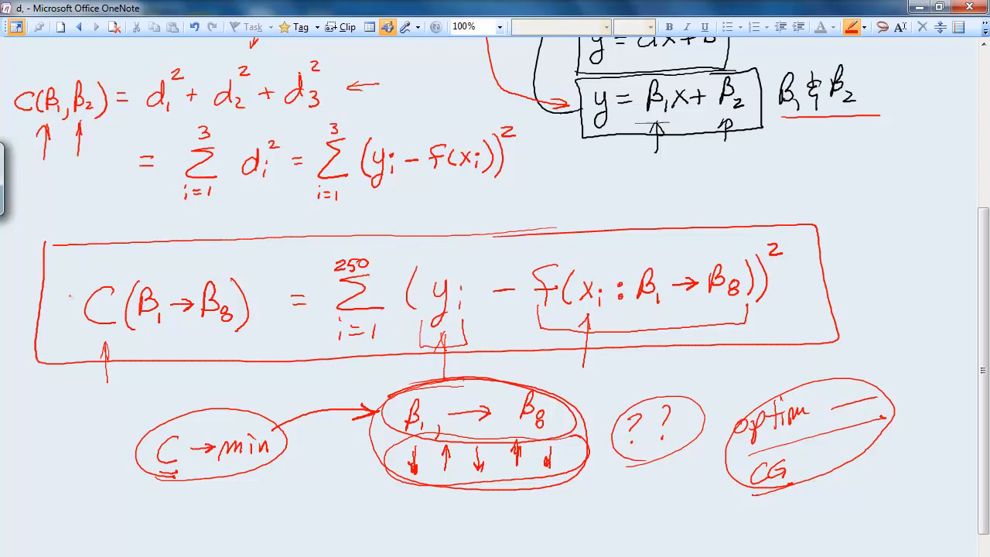
left_click(900, 27)
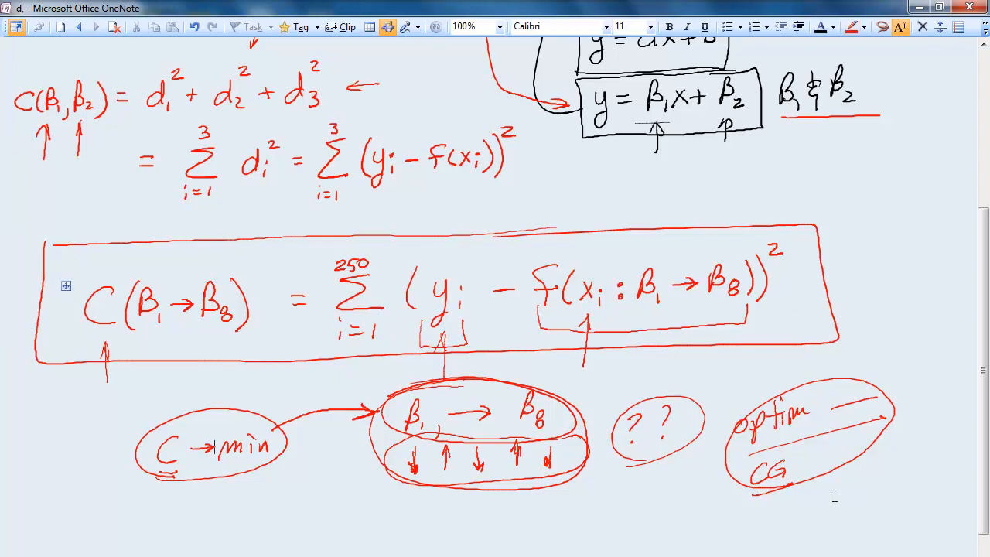
- Switch to Firefox, open the Gauss3 ASCII data file, and examine its model, starting values, certified values and y/x data
key("alt+Tab")
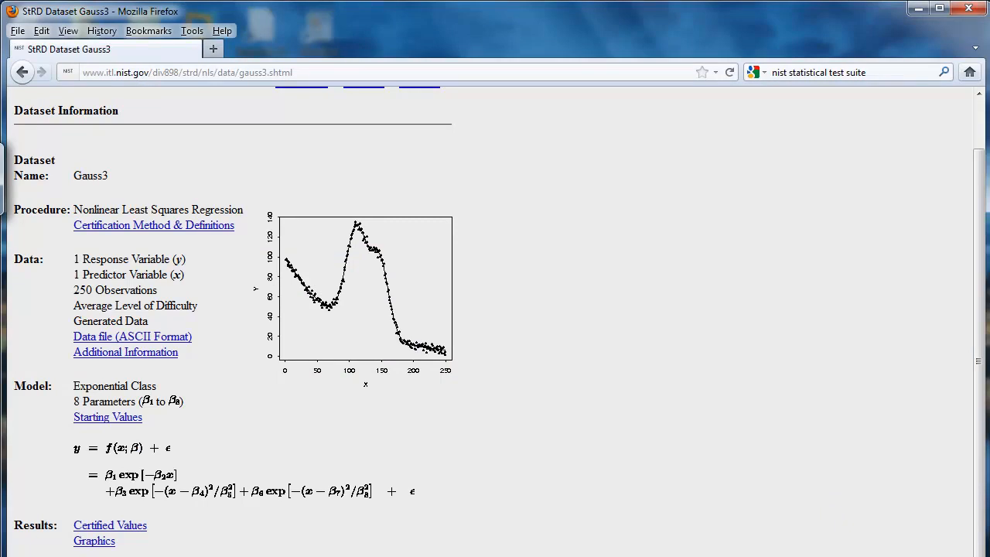
left_click(135, 340)
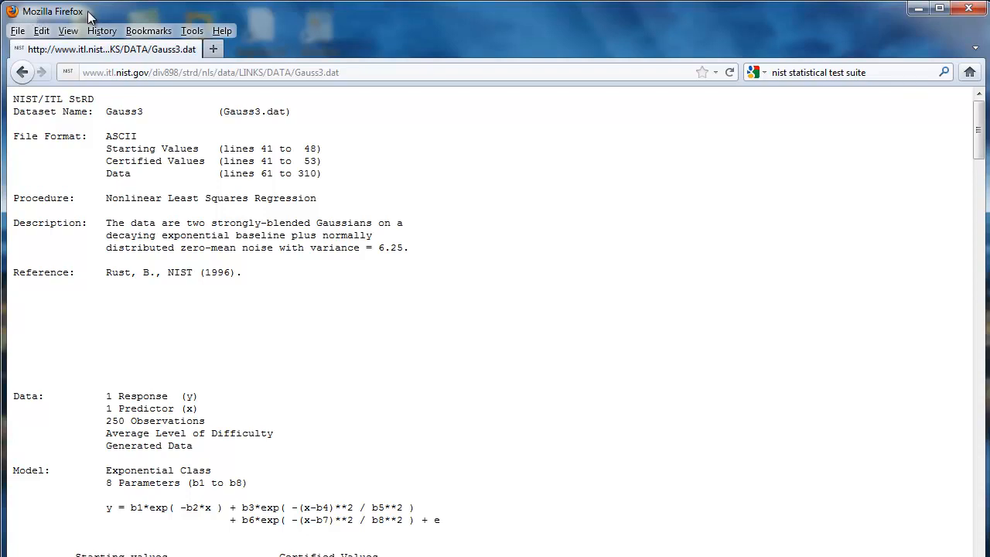
scroll(293, 343, "down", 10)
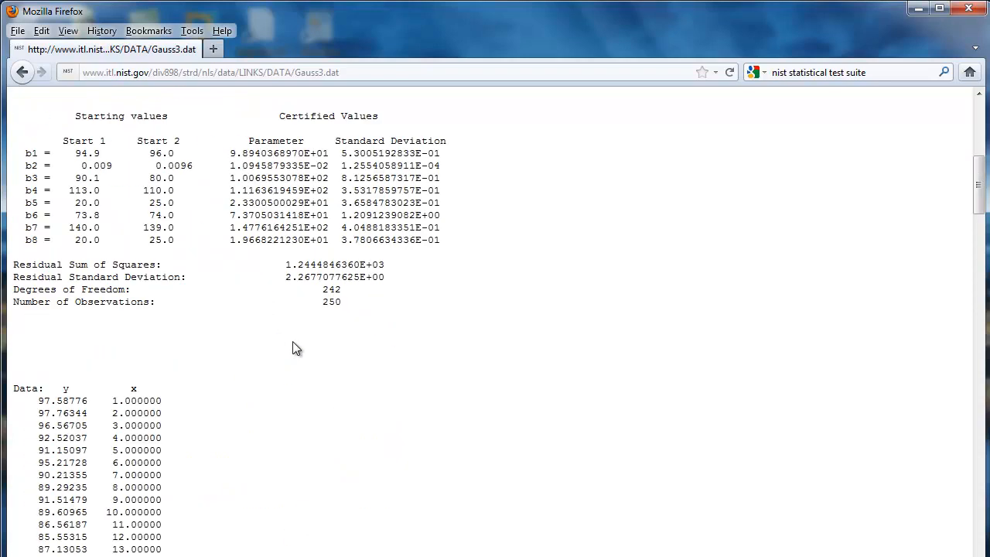
scroll(293, 341, "down", 7)
left_click_drag(340, 72, 298, 78)
left_click(334, 150)
left_click(349, 73)
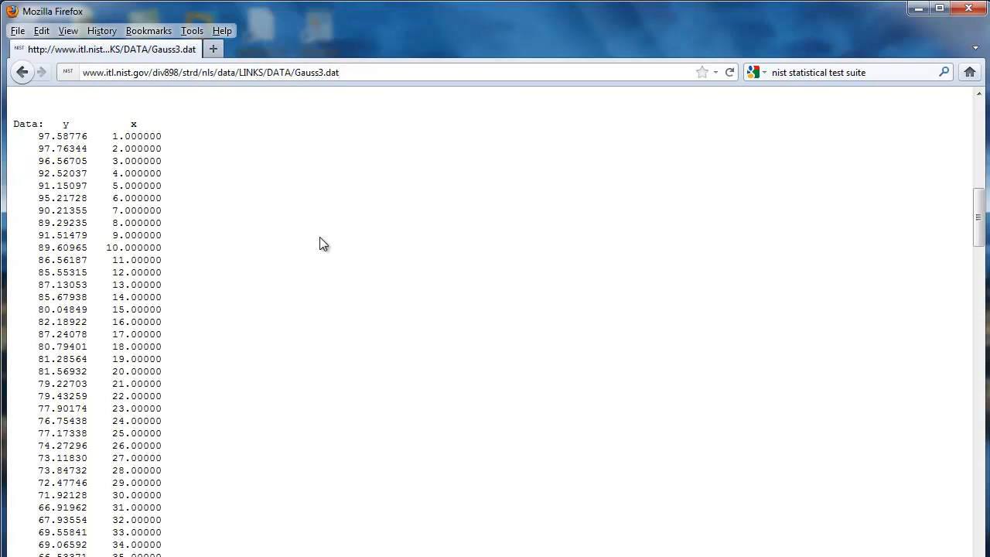
scroll(313, 240, "up", 18)
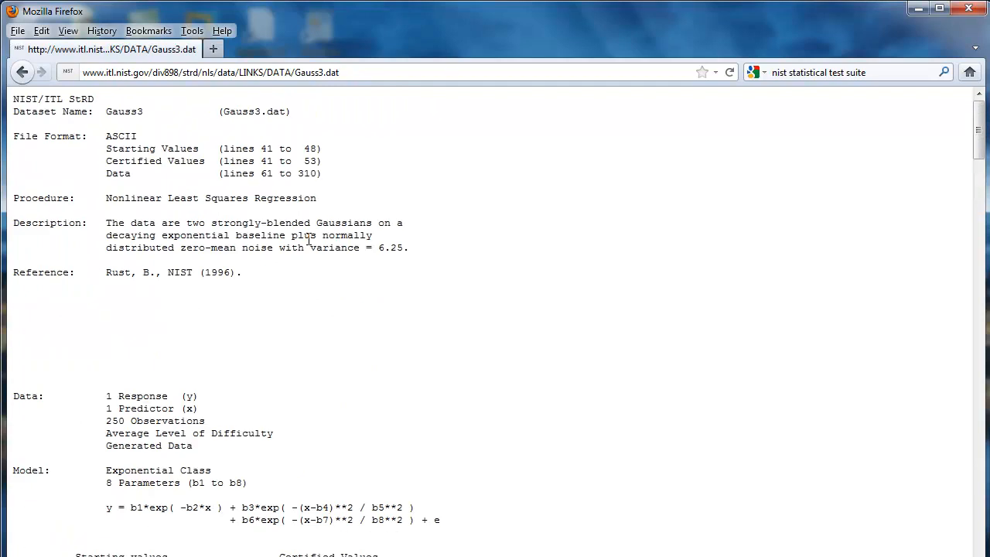
scroll(310, 240, "down", 9)
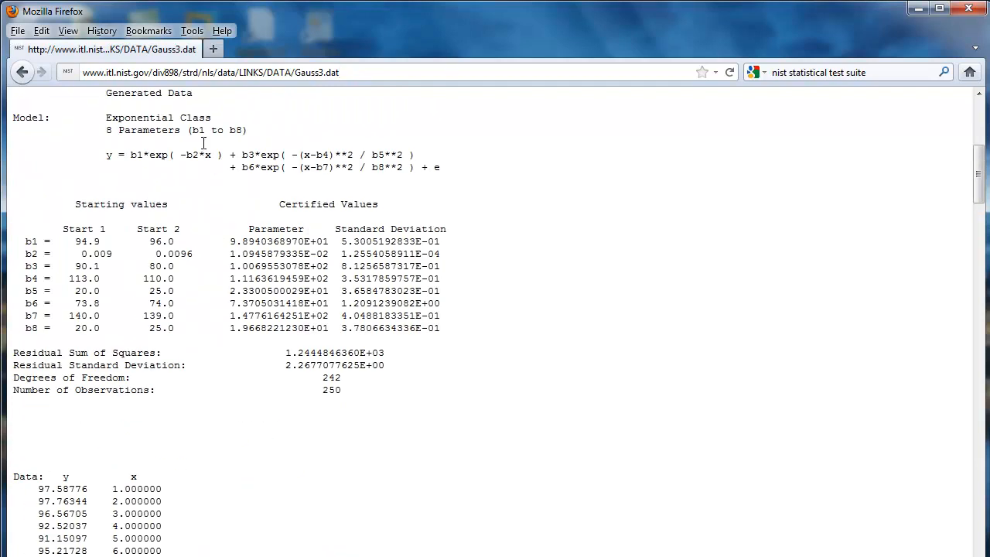
- Return to the Gauss3 dataset page and save the linked ASCII data file to the Desktop as Gauss3.dat
left_click(27, 74)
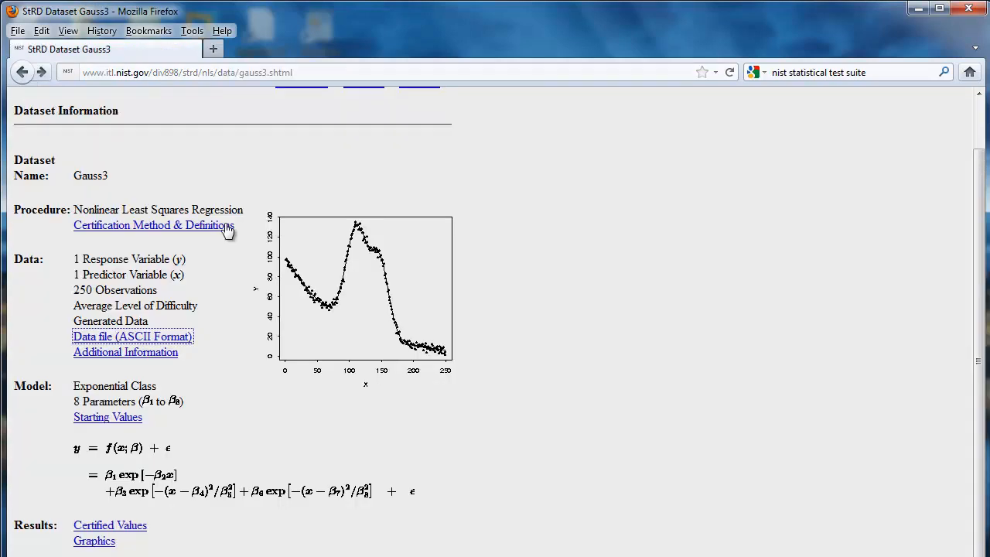
right_click(184, 341)
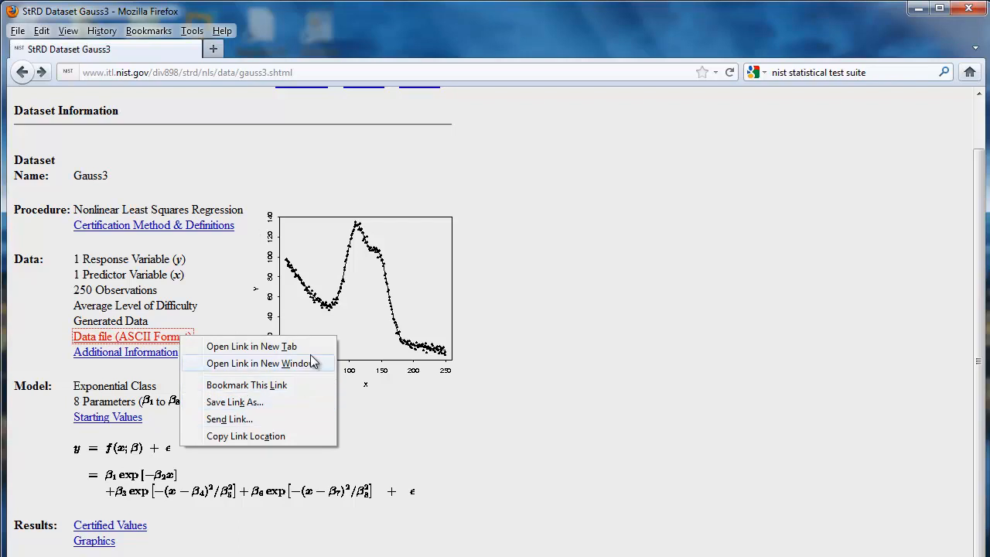
left_click(299, 402)
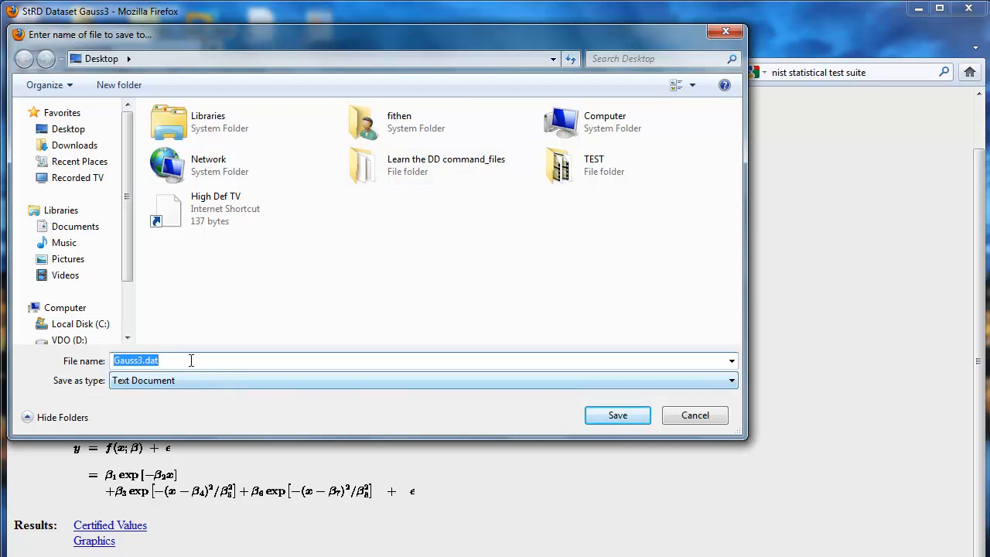
left_click(732, 383)
left_click(732, 384)
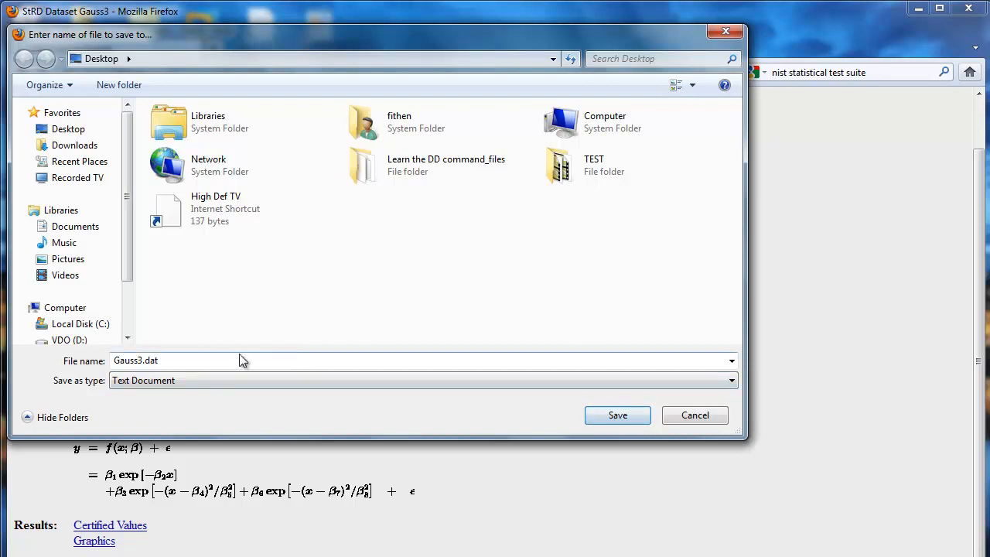
left_click(203, 361)
left_click(203, 360)
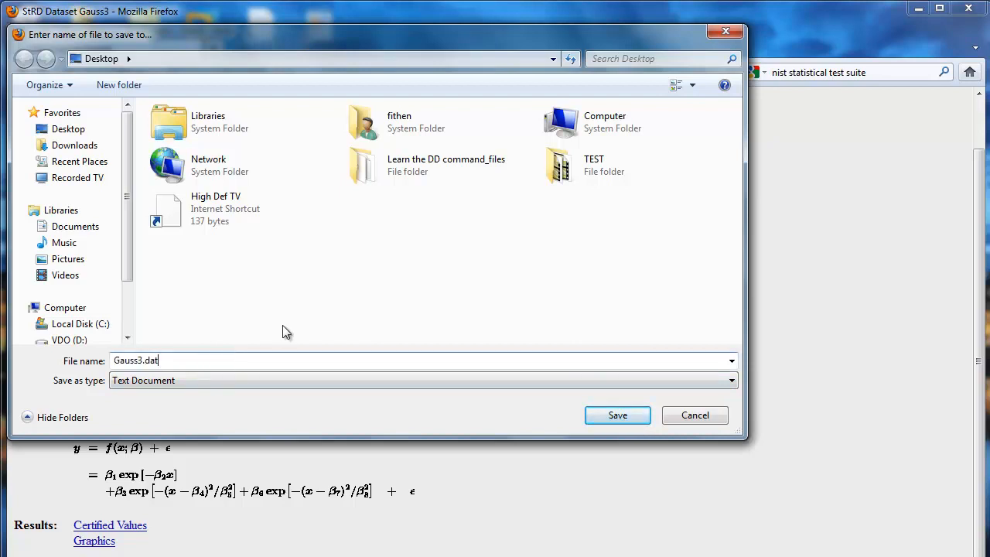
left_click(631, 419)
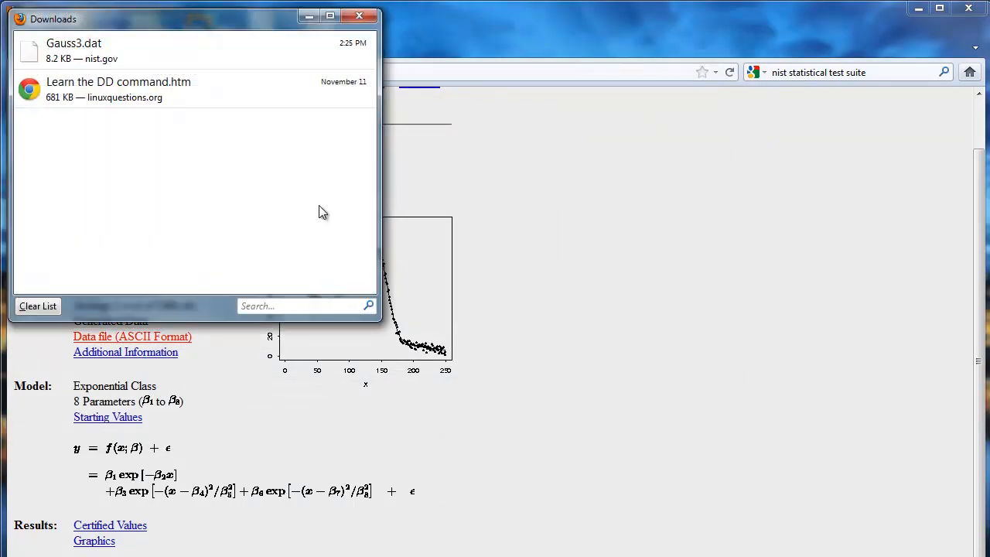
- Switch to Excel and open Gauss3.dat from the Desktop with all file types listed
right_click(117, 59)
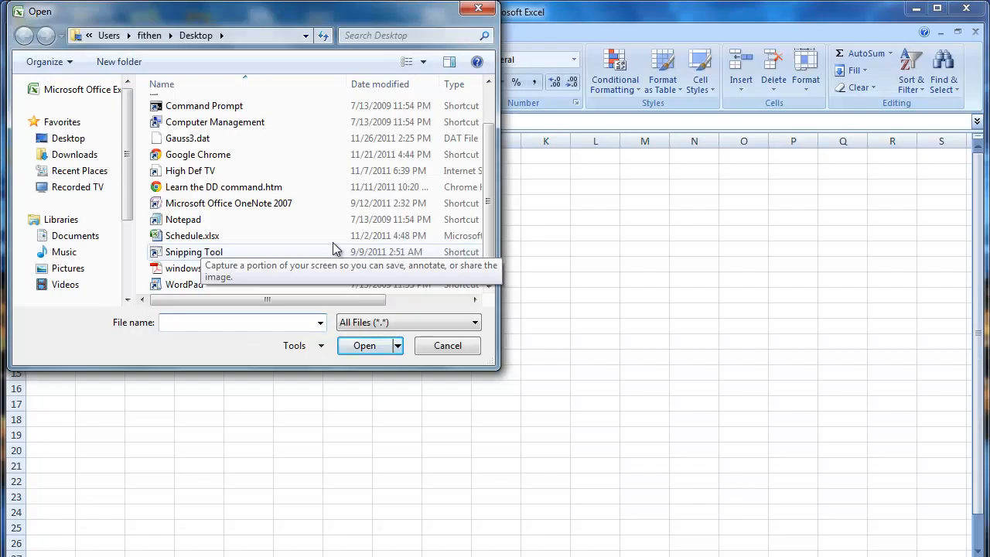
key("Escape")
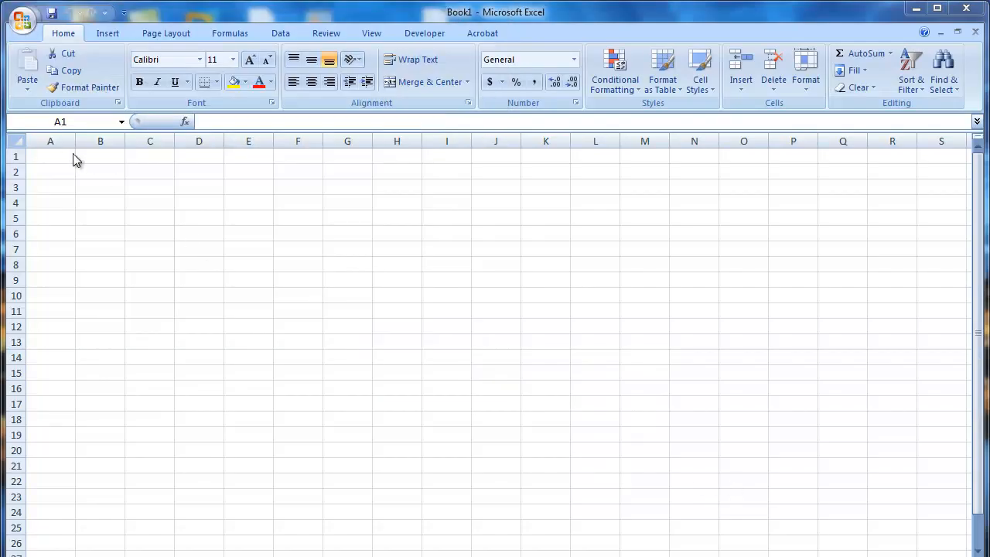
left_click(27, 31)
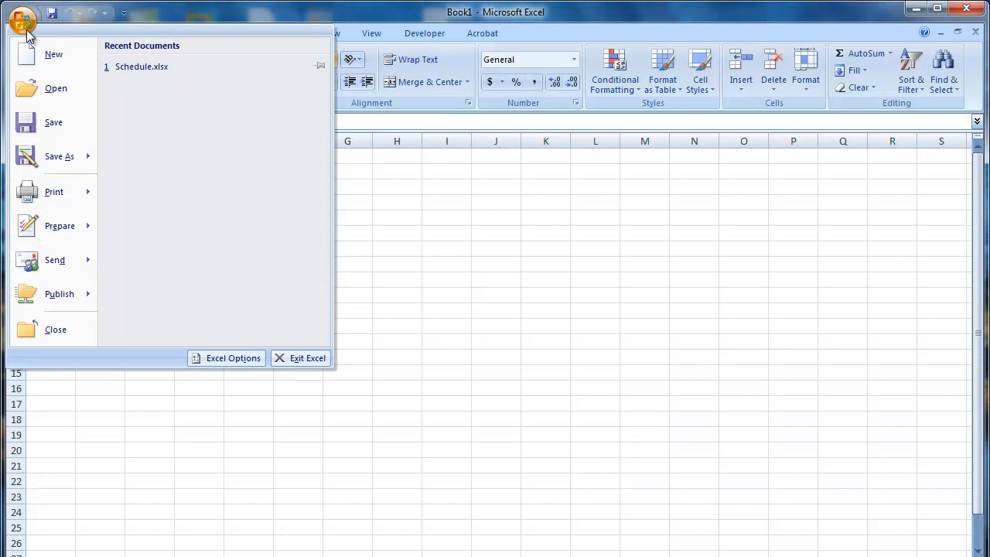
left_click(62, 89)
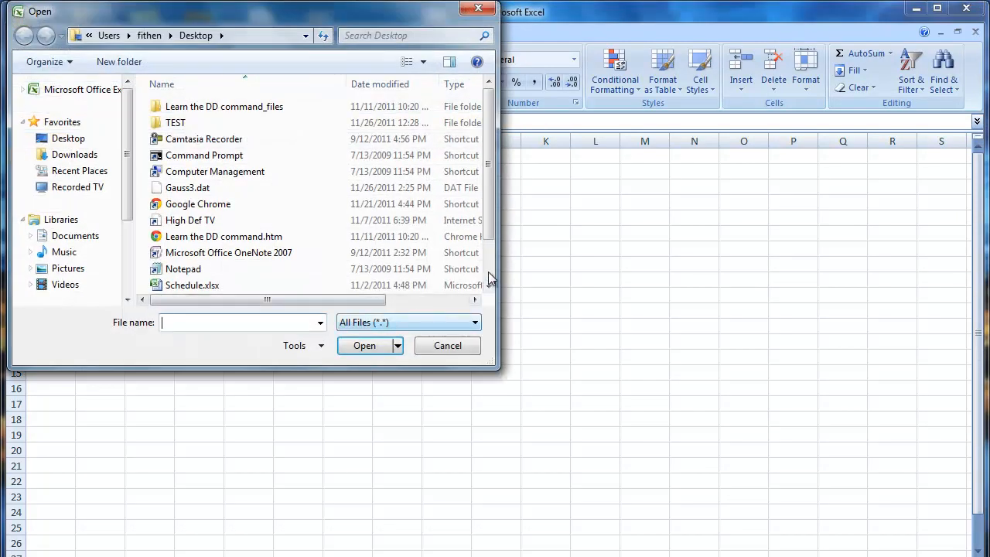
left_click(383, 323)
left_click(433, 320)
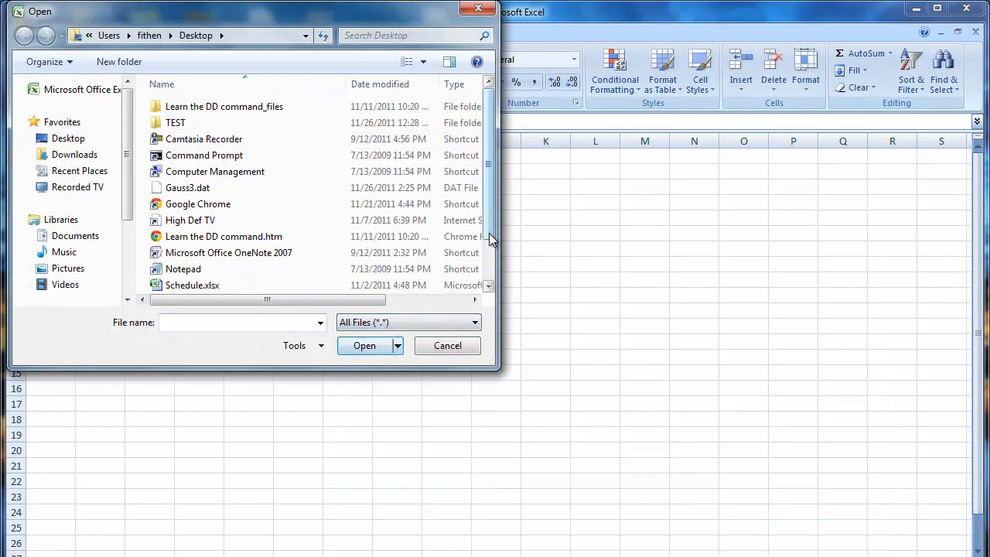
left_click_drag(490, 227, 490, 289)
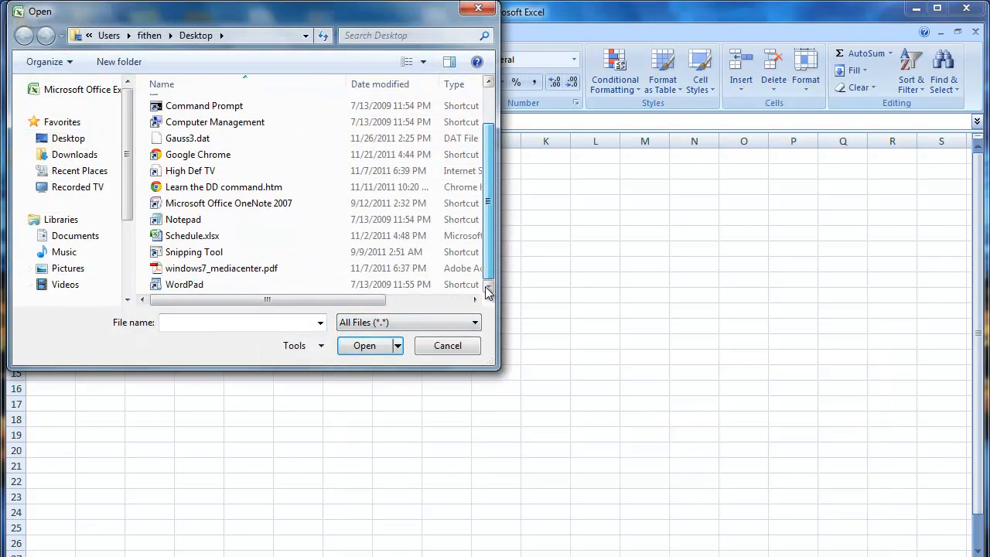
left_click(176, 139)
left_click(364, 348)
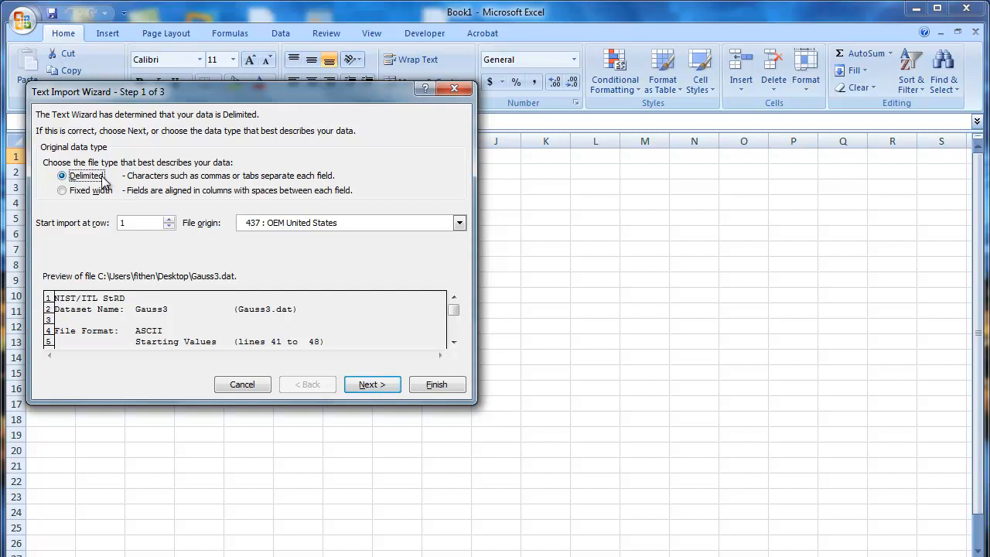
- Import Gauss3.dat as delimited text, adding space to the tab delimiter and keeping the General column format
left_click(361, 385)
left_click(48, 204)
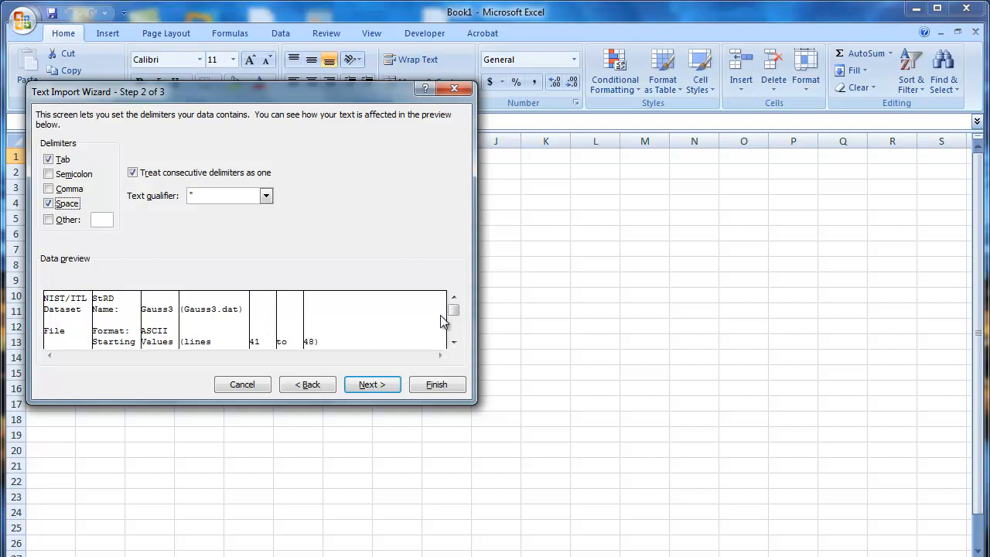
left_click_drag(456, 321, 455, 334)
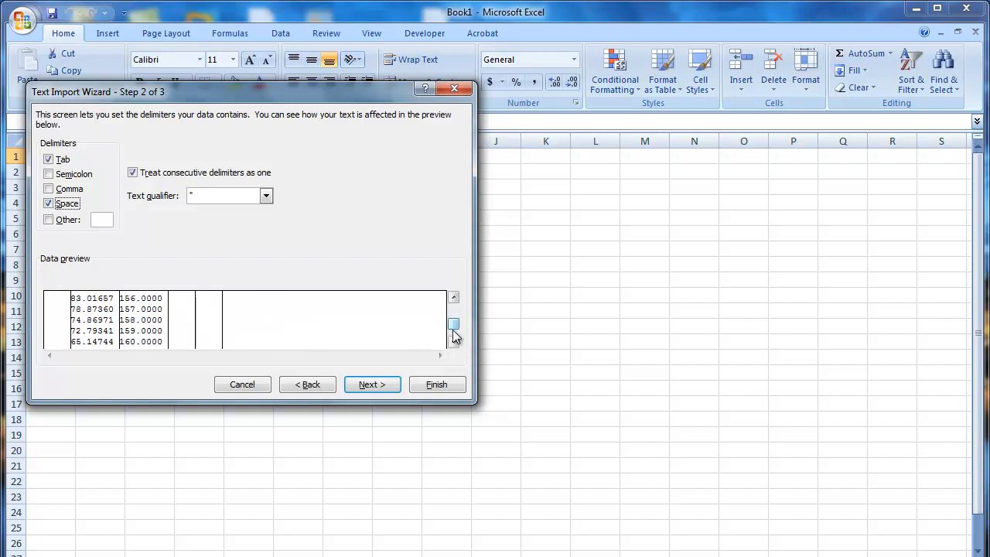
left_click(451, 301)
left_click(451, 302)
left_click_drag(453, 300, 452, 300)
left_click_drag(455, 345, 454, 347)
left_click(454, 343)
left_click(454, 343)
left_click(453, 342)
left_click(454, 343)
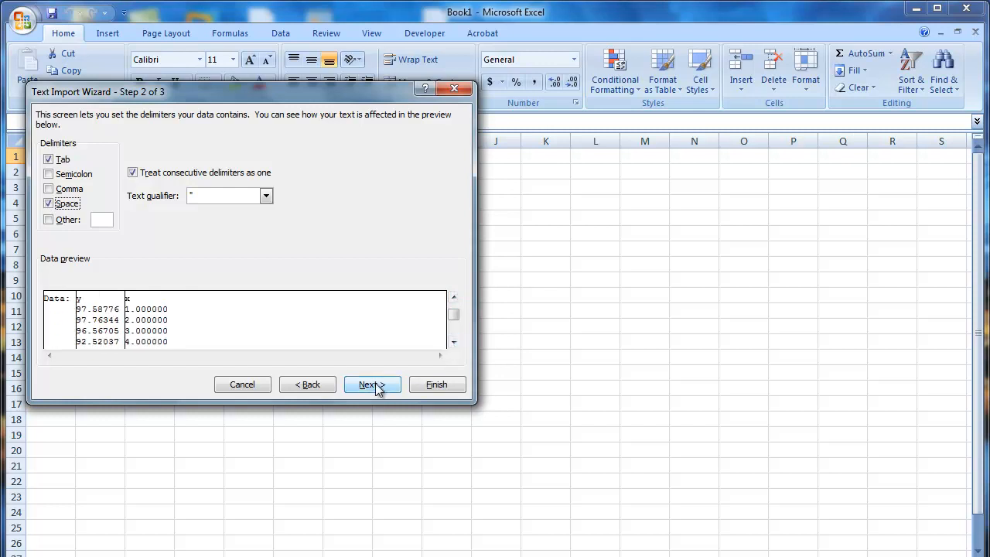
left_click(371, 384)
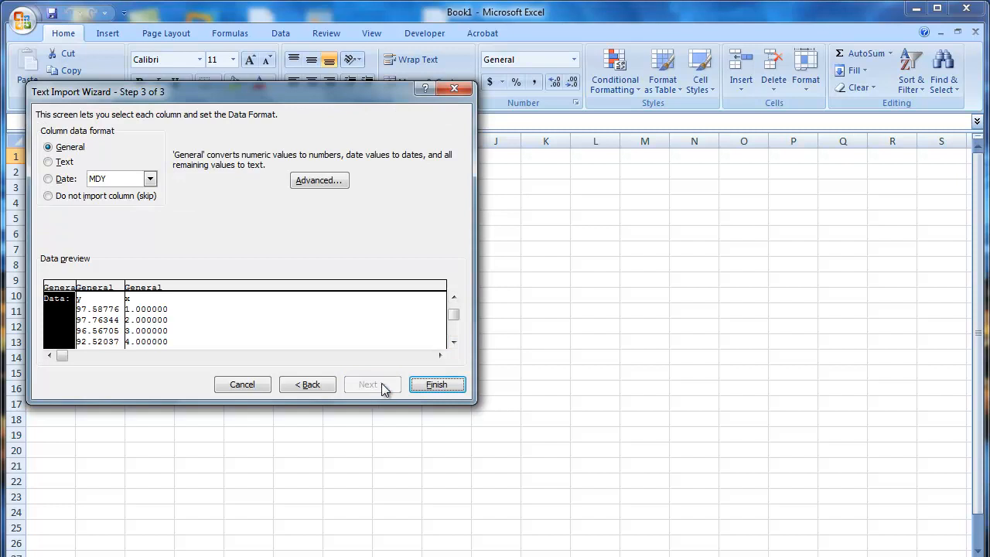
left_click(445, 386)
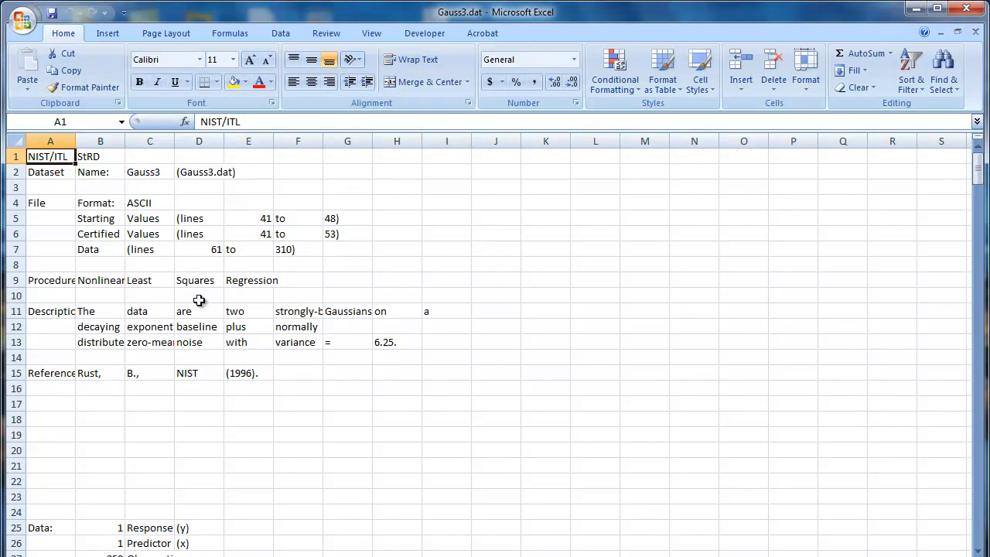
- Examine the imported model, starting values and y/x data, and compare them with the Gauss3 dataset page in Firefox
scroll(183, 302, "down", 8)
scroll(300, 325, "down", 2)
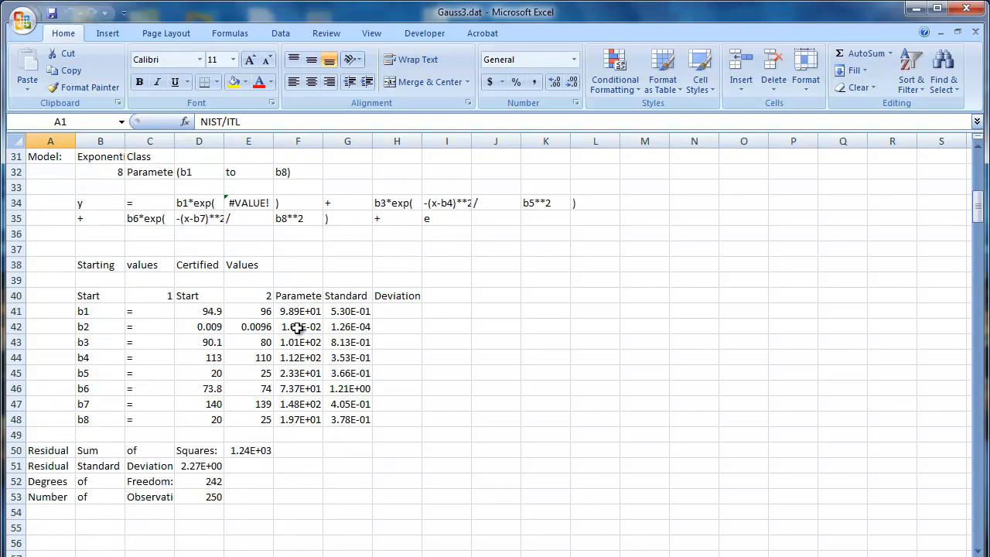
scroll(294, 404, "down", 5)
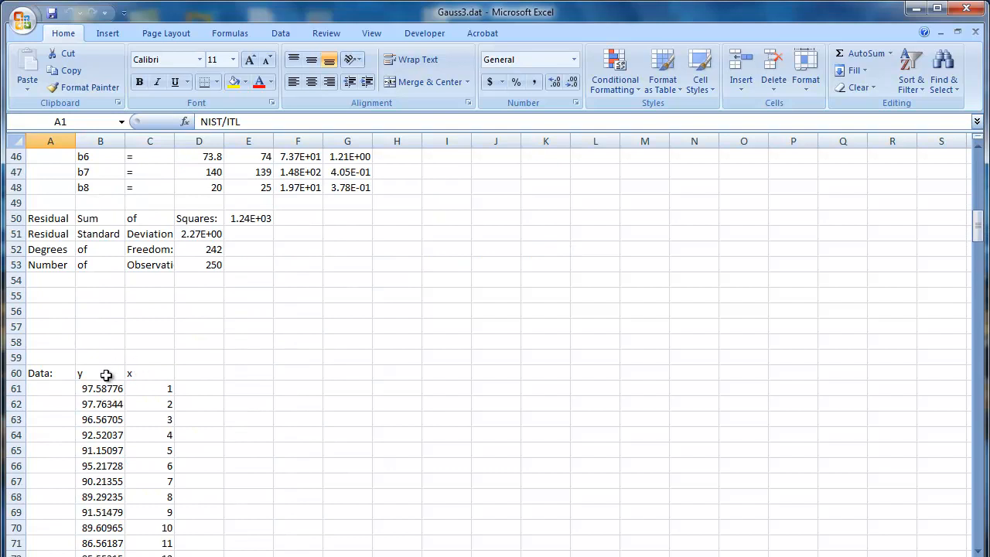
left_click_drag(93, 391, 164, 442)
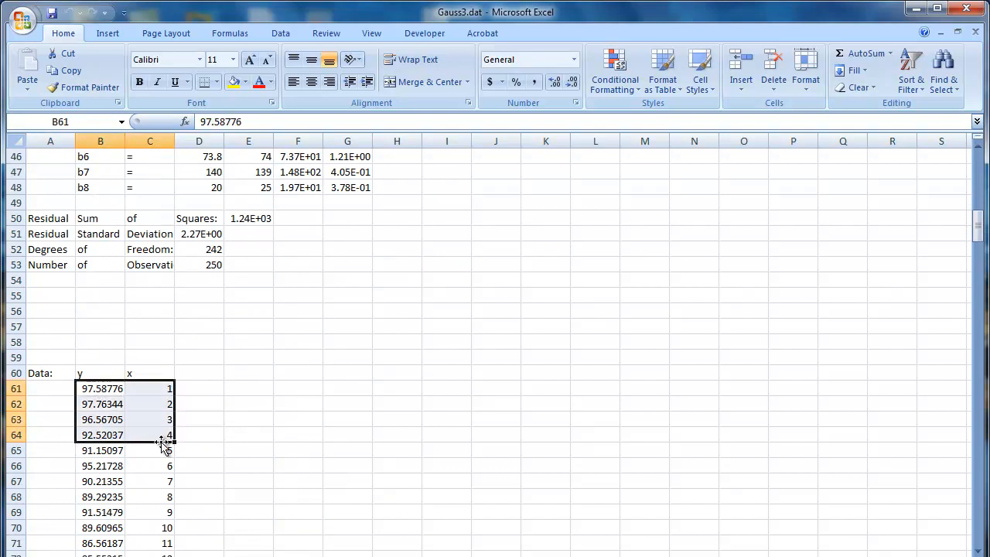
left_click(138, 383)
left_click(112, 387)
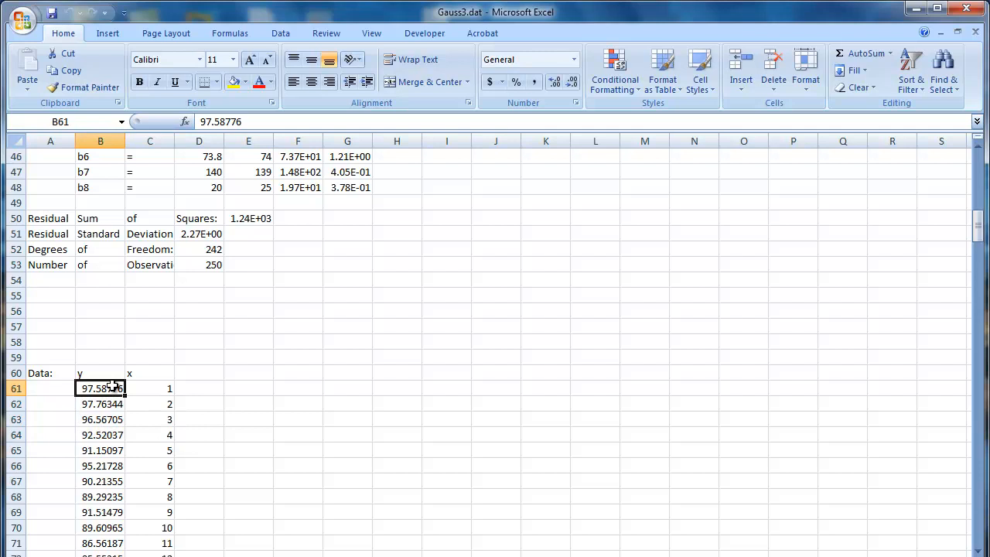
scroll(287, 311, "up", 3)
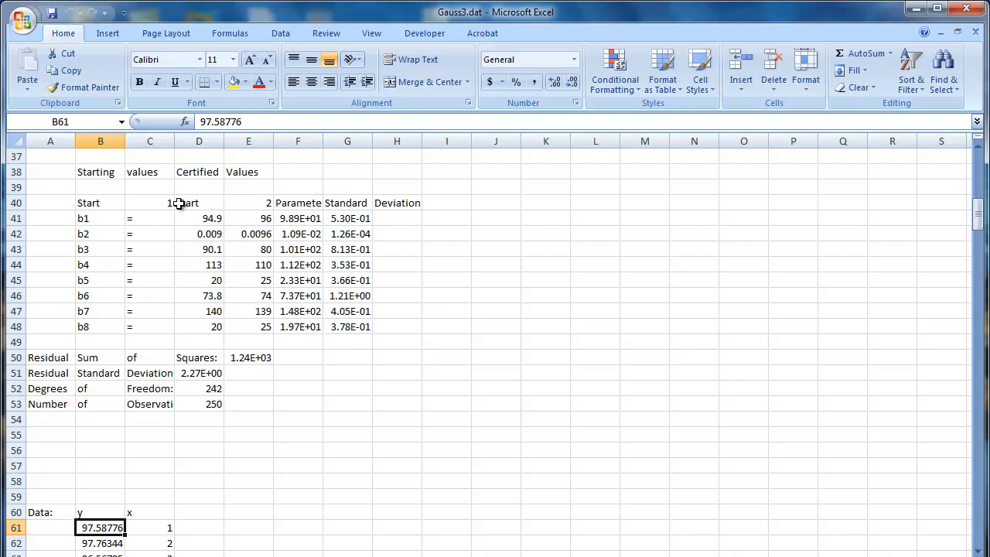
left_click(196, 264)
left_click(201, 229)
left_click(204, 218)
scroll(212, 365, "down", 4)
left_click(152, 328)
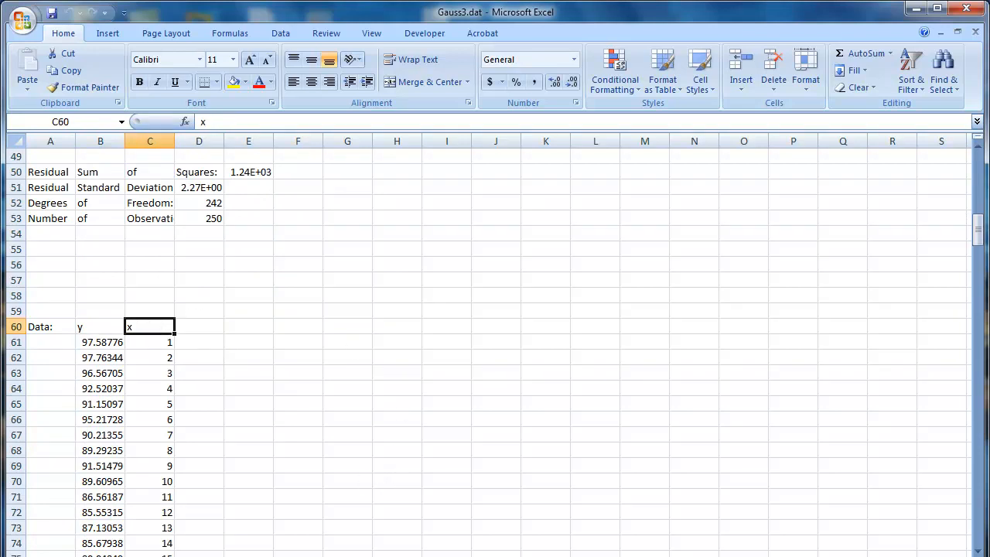
key("alt+Tab")
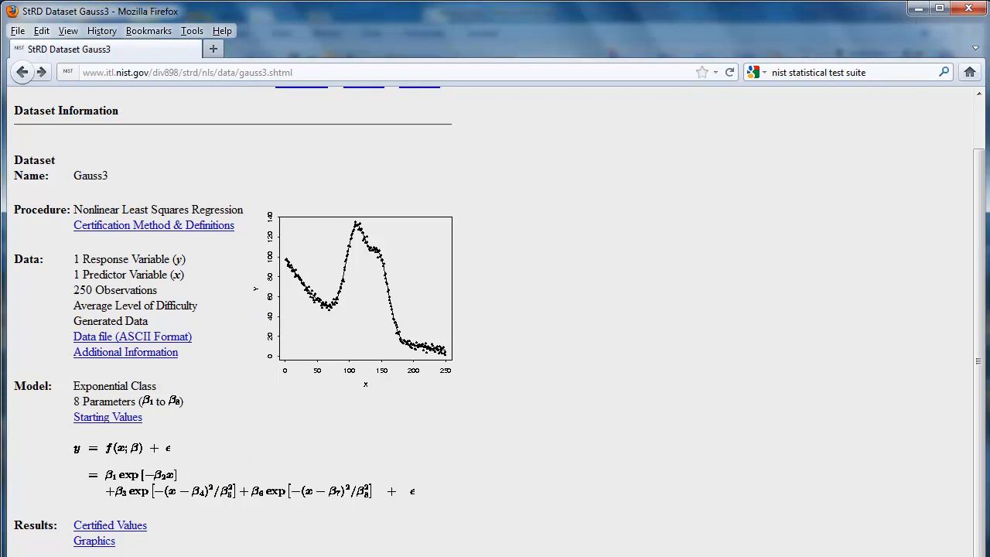
left_click(275, 556)
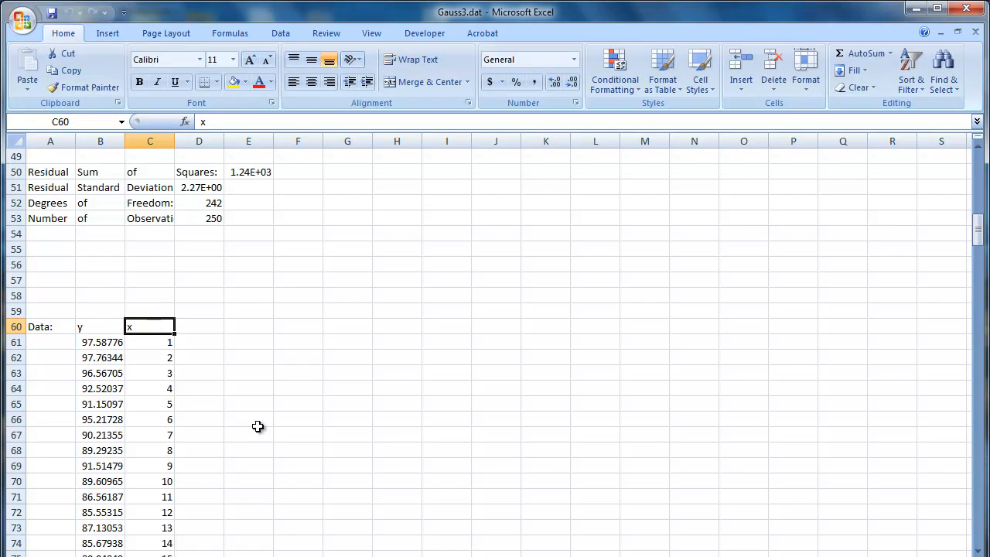
- Copy all the x values in cells C61 to C310
left_click_drag(154, 342, 153, 512)
left_click(161, 348)
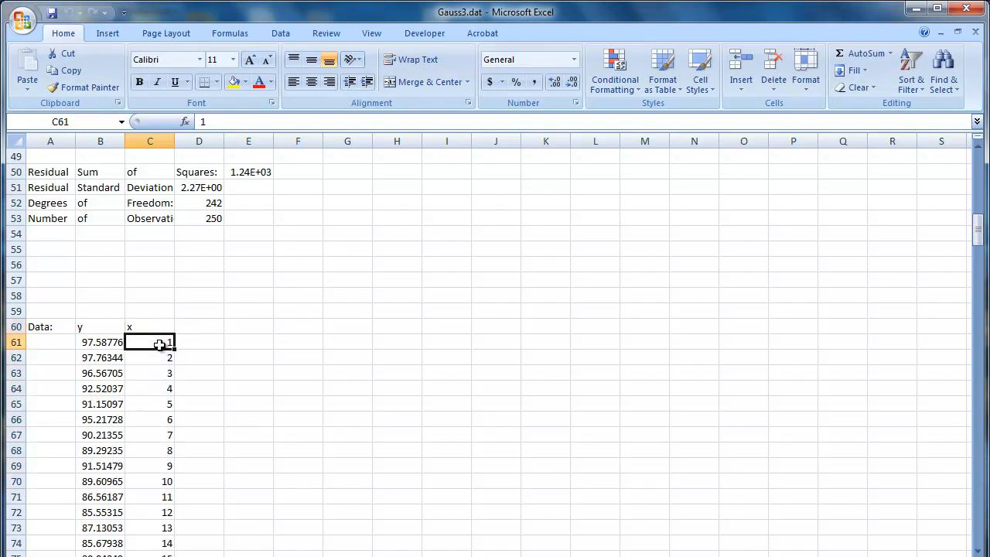
key("shift+Down")
key("shift+Down")
key("shift+Down")
key("shift+Down")
key("shift+Down")
key("shift+Down")
key("shift+Down")
key("shift+Down")
key("shift+Down")
key("shift+Down")
key("shift+Down")
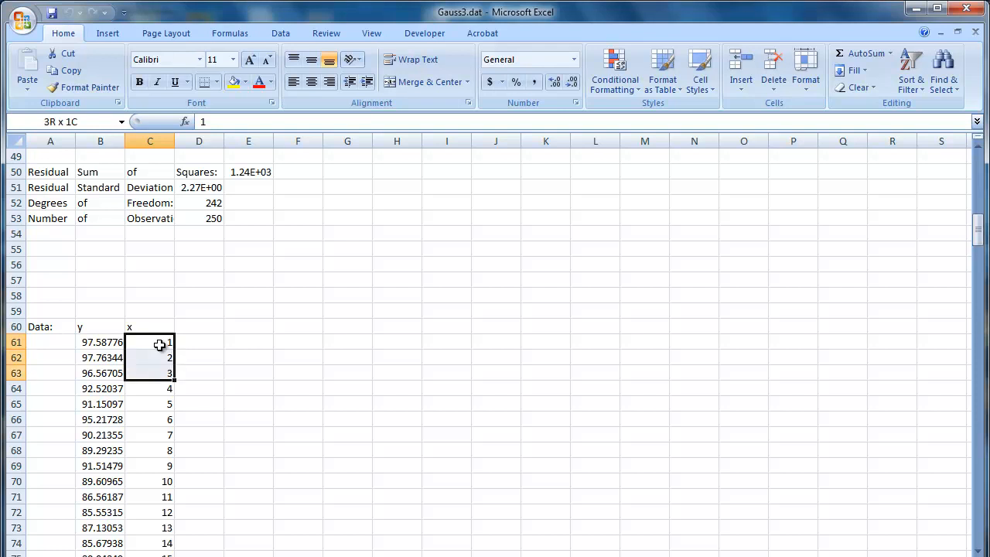
key("shift+Page_Down")
key("shift+Page_Down")
key("shift+Page_Down")
key("shift+Page_Down")
key("shift+Page_Down")
key("shift+Page_Down")
key("shift+Page_Down")
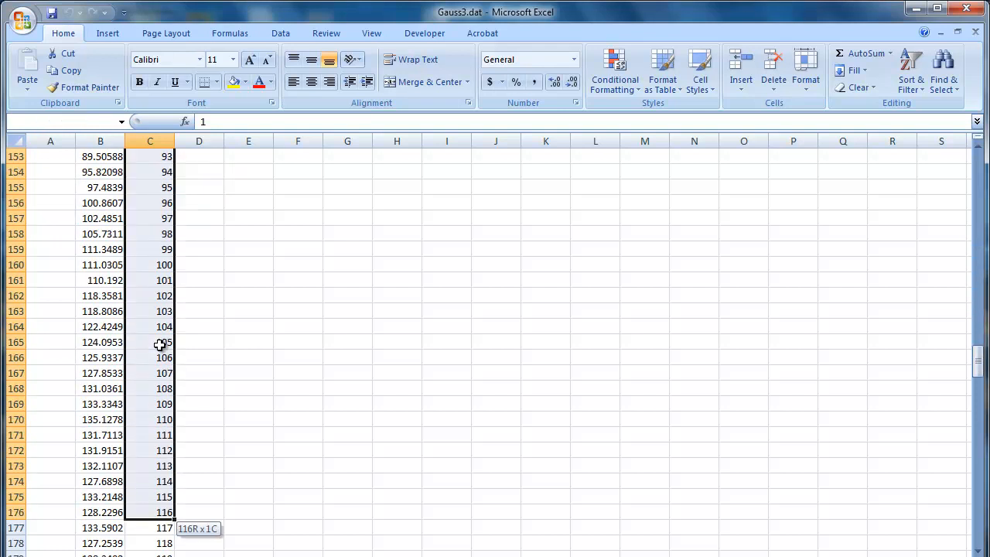
key("shift+Page_Down")
key("shift+Page_Down")
key("shift+Page_Down")
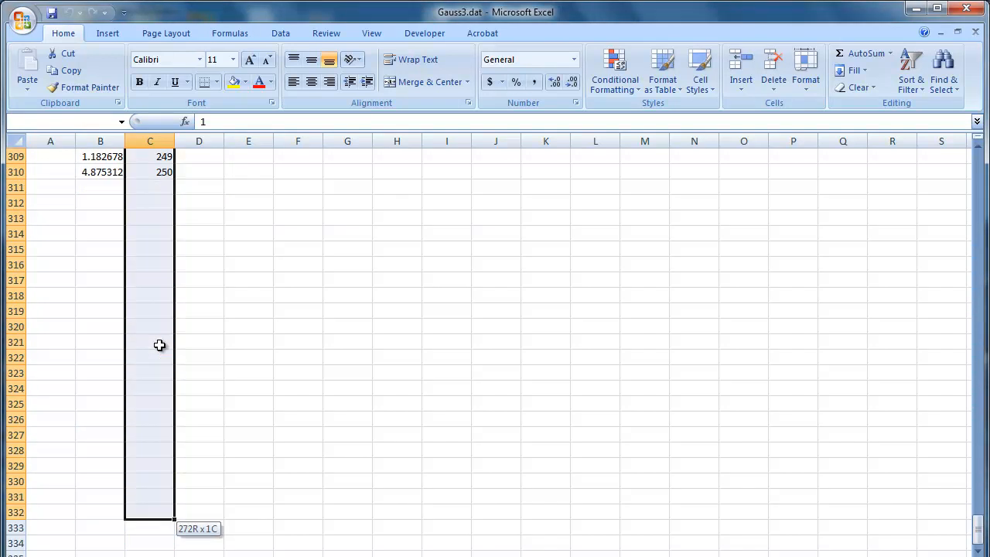
key("shift+Up")
key("shift+Up")
key("shift+Up")
key("shift+Up")
key("shift+Up")
key("shift+Up")
key("shift+Up")
key("shift+Up")
key("shift+Up")
key("shift+Up")
key("shift+Up")
key("shift+Up")
key("shift+Up")
key("shift+Up")
key("shift+Up")
key("shift+Up")
key("shift+Up")
key("shift+Up")
key("shift+Up")
key("shift+Up")
key("shift+Up")
key("shift+Up")
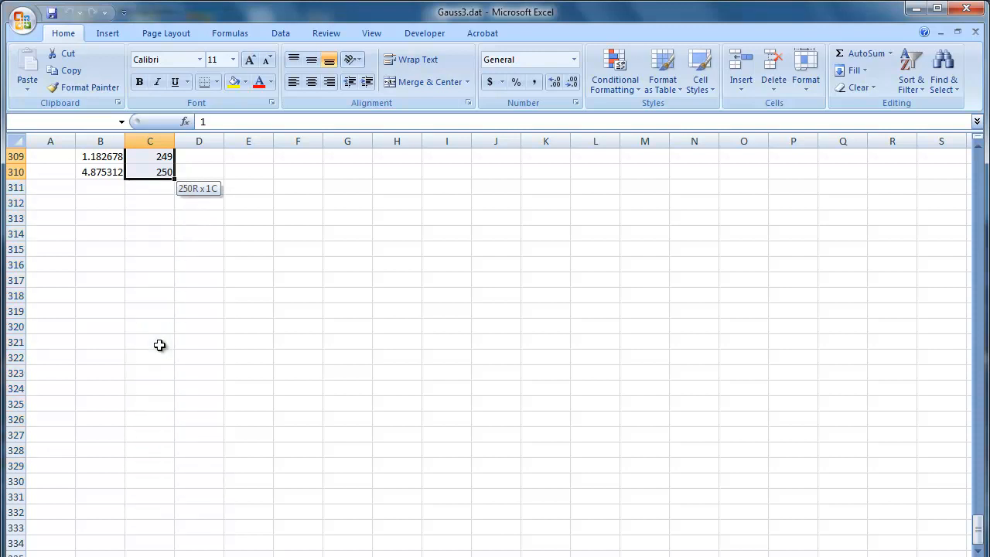
right_click(159, 170)
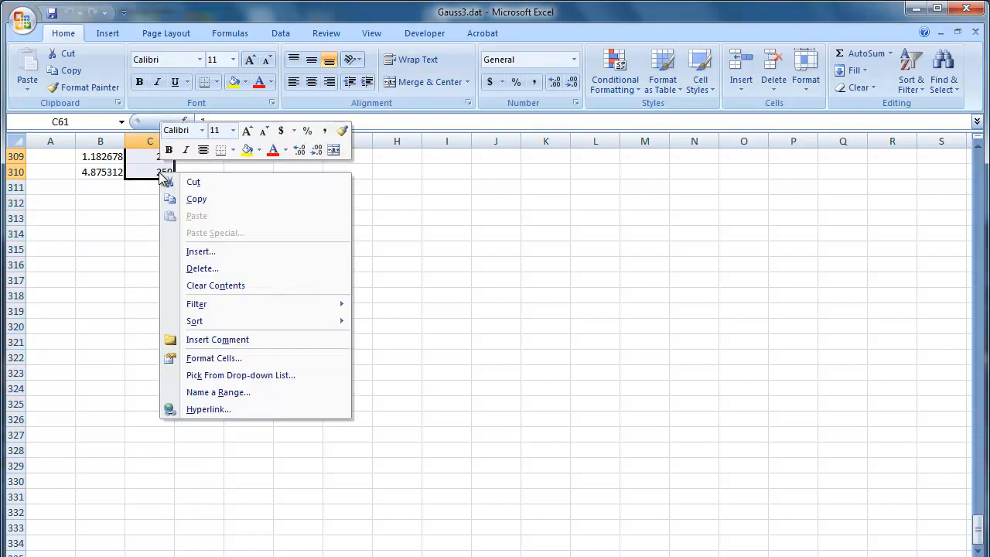
left_click(194, 199)
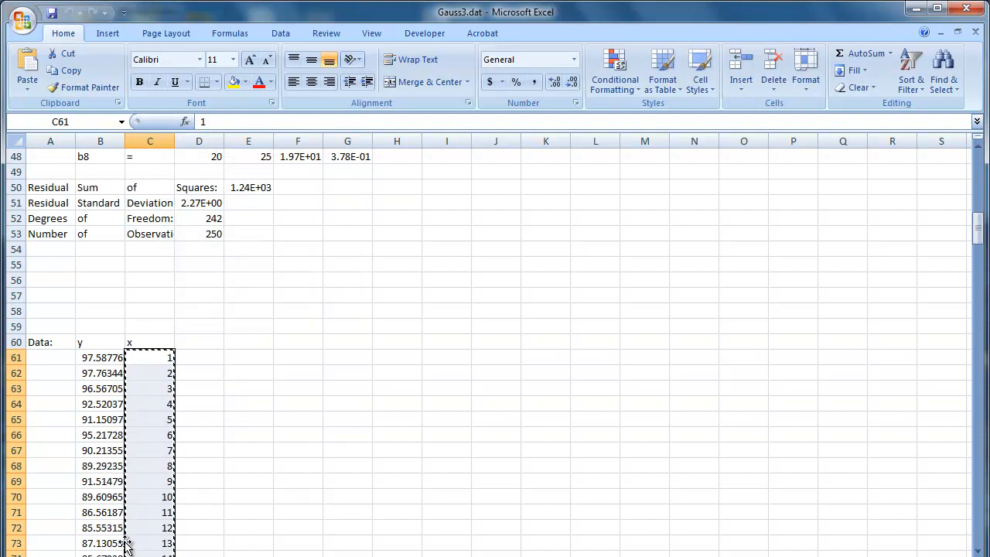
- Add a new blank worksheet and paste the copied x values into column A starting at A2
key("shift+F11")
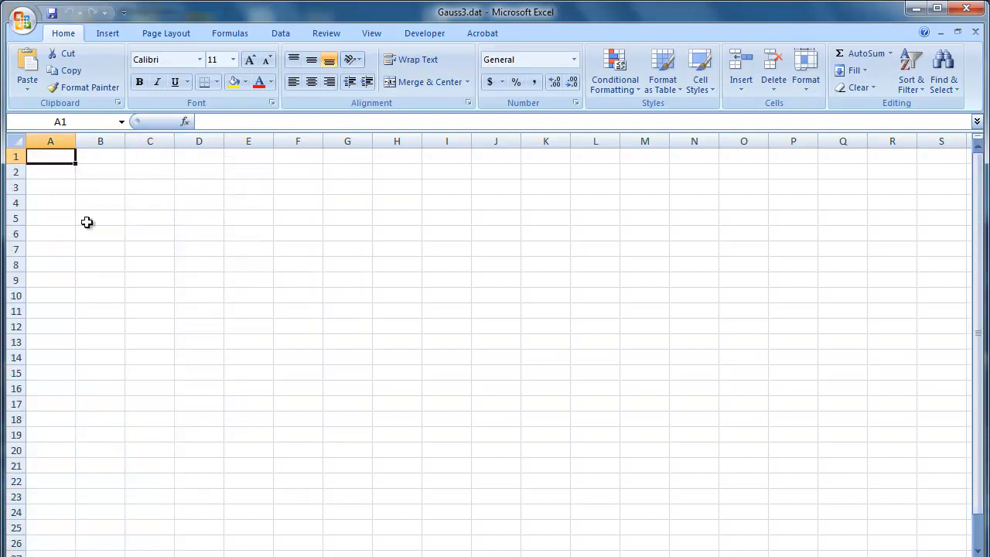
left_click(49, 171)
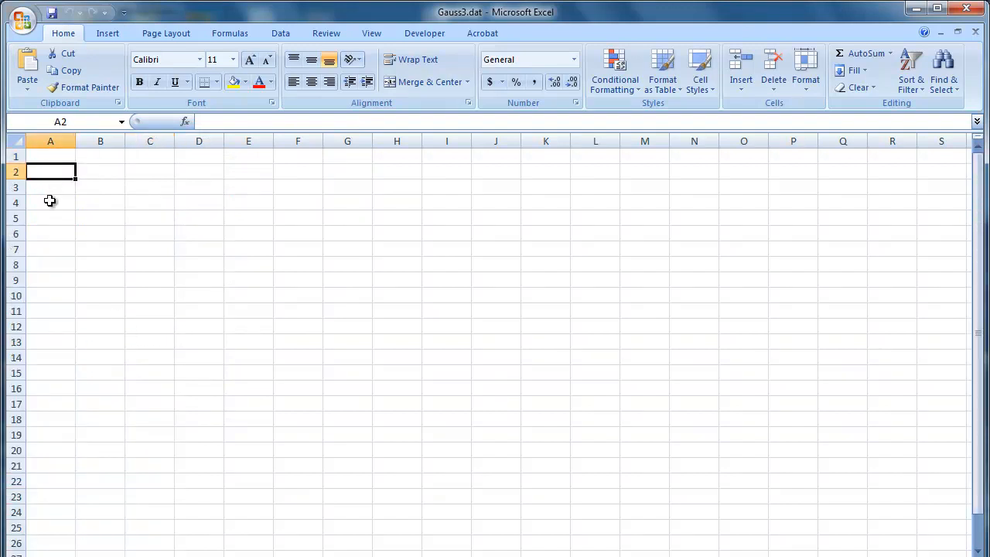
right_click(54, 172)
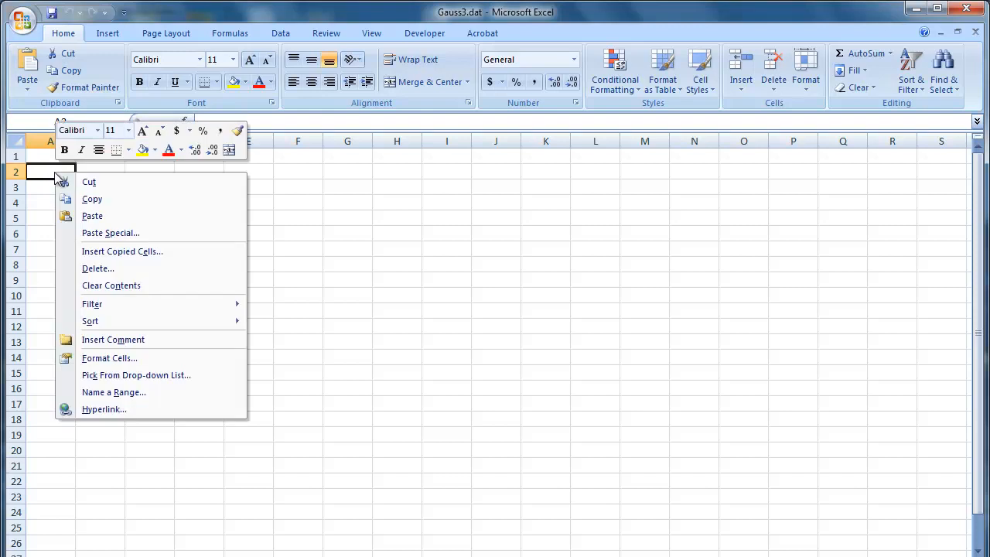
left_click(111, 217)
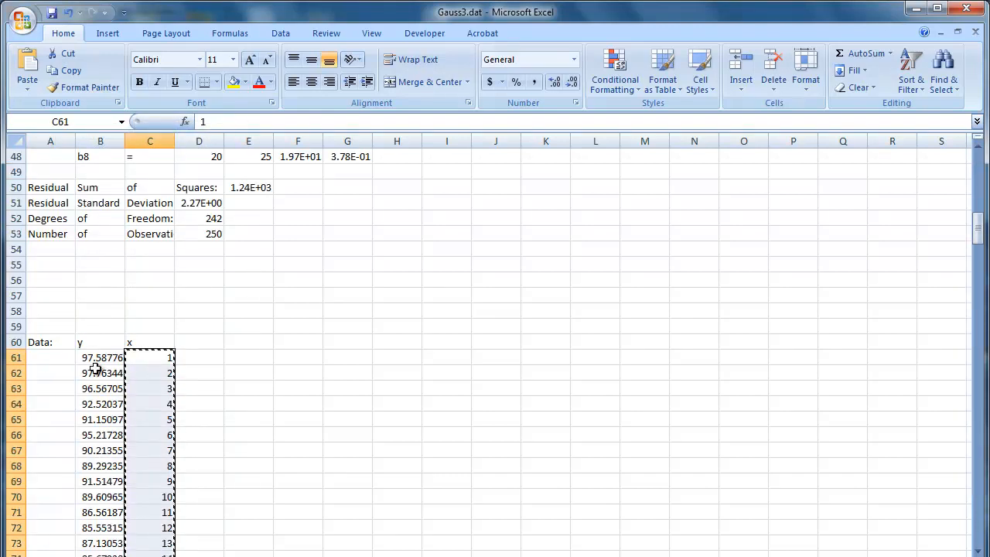
- Copy the y values in B61 to B310 of the imported sheet into the new worksheet starting at B2
left_click(90, 358)
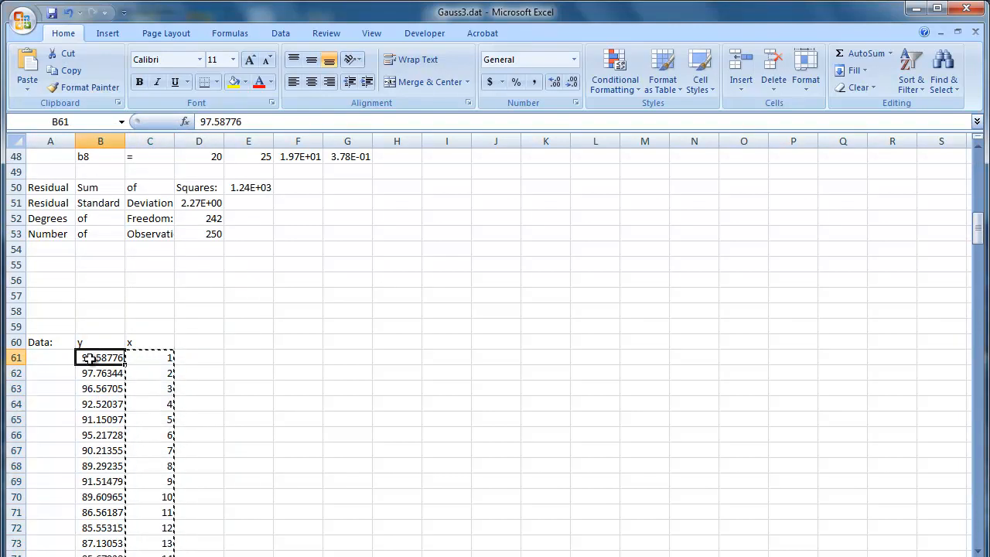
left_click_drag(89, 358, 77, 349)
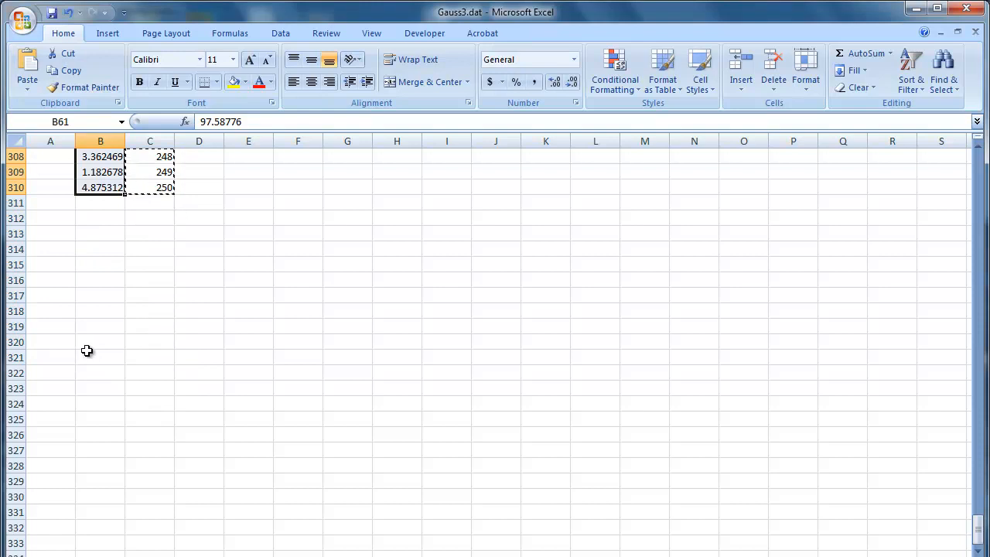
right_click(116, 154)
left_click(142, 196)
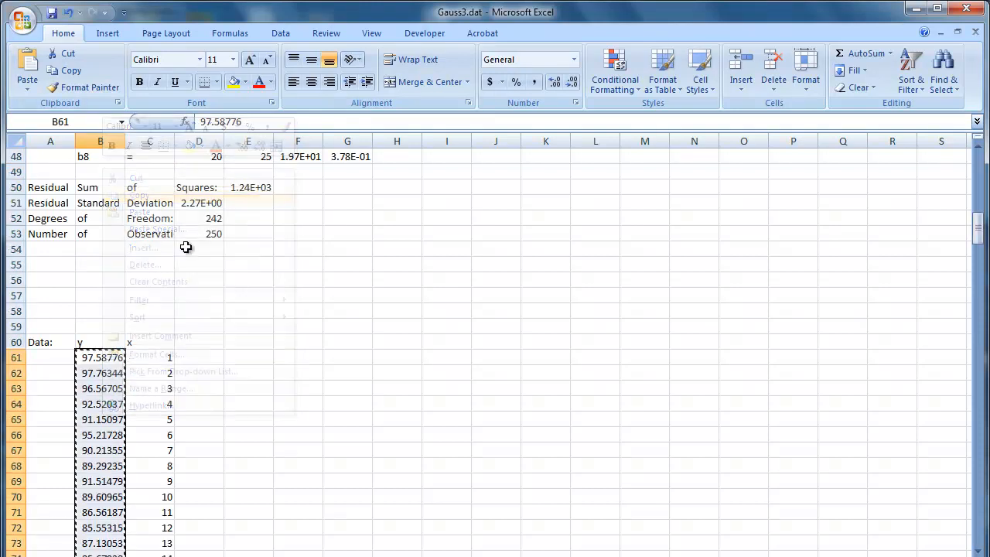
key("ctrl+Page_Down")
left_click(108, 178)
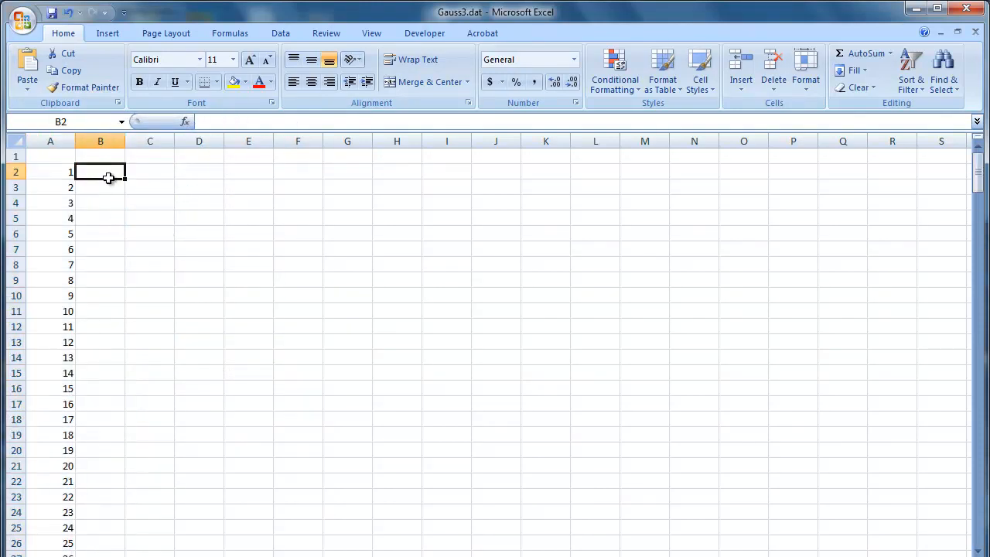
right_click(108, 173)
left_click(146, 219)
- Enter the column headings X in A1 and Y in B1
left_click(70, 152)
type("X")
key("Tab")
type("Y")
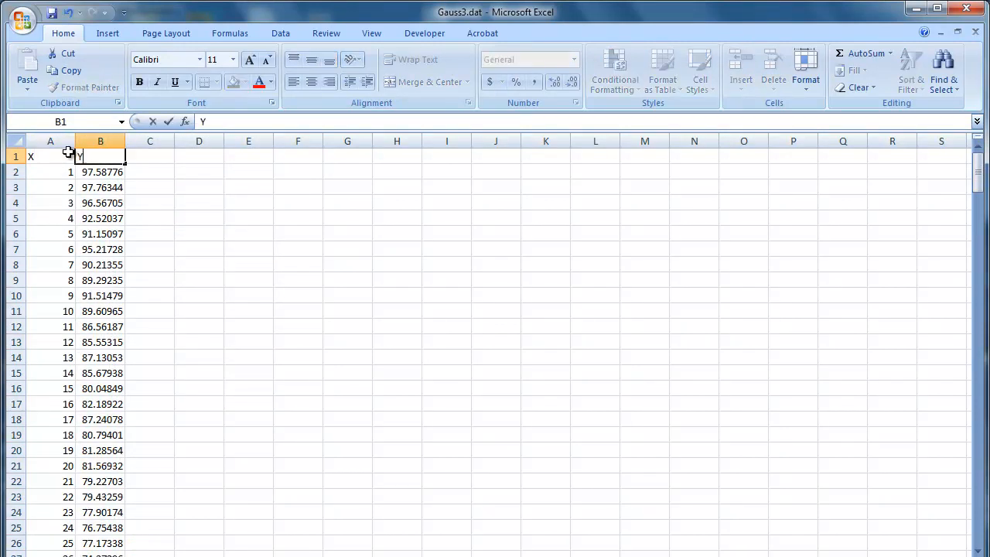
left_click(86, 174)
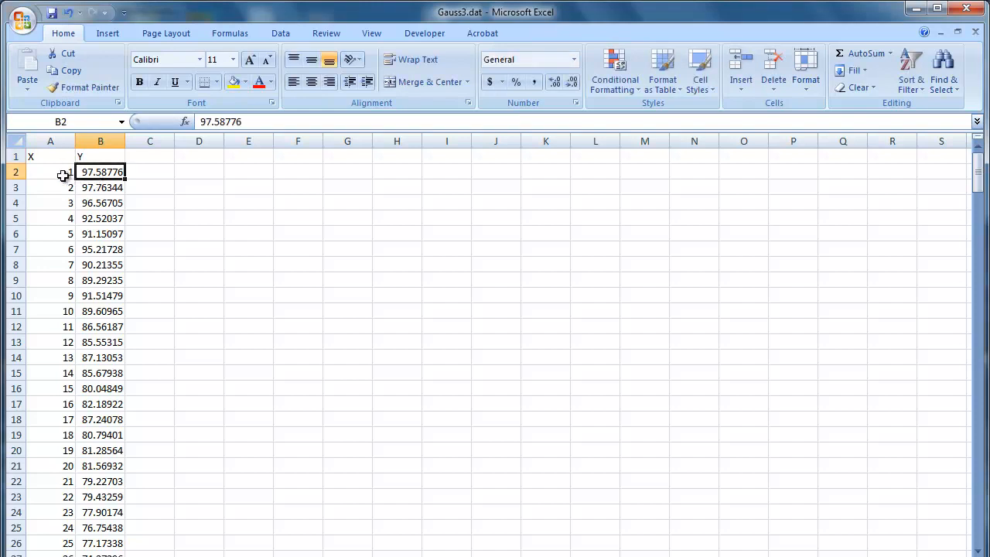
- Insert a markers-only scatter chart of the X and Y data in A2 to B251
left_click_drag(66, 172, 122, 481)
left_click_drag(122, 541, 126, 533)
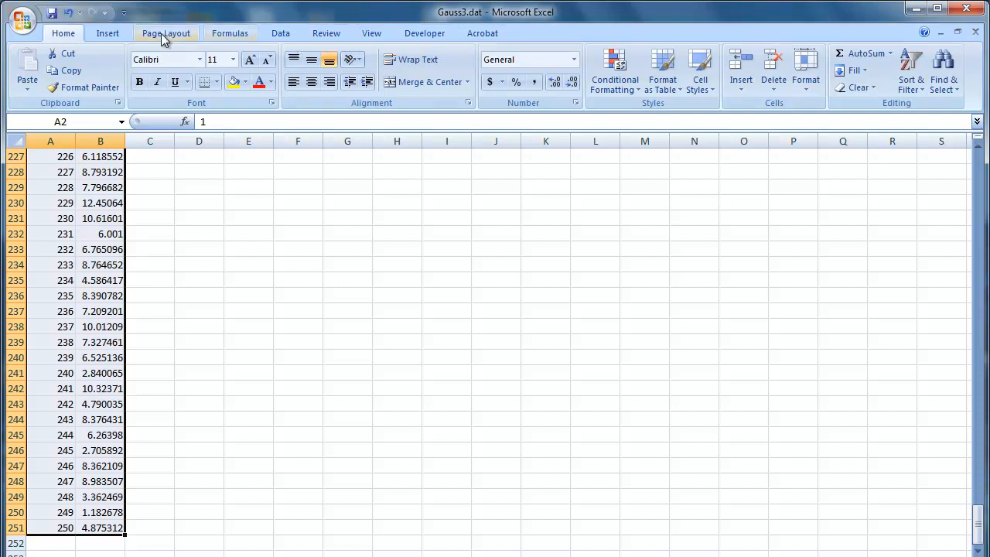
left_click(104, 33)
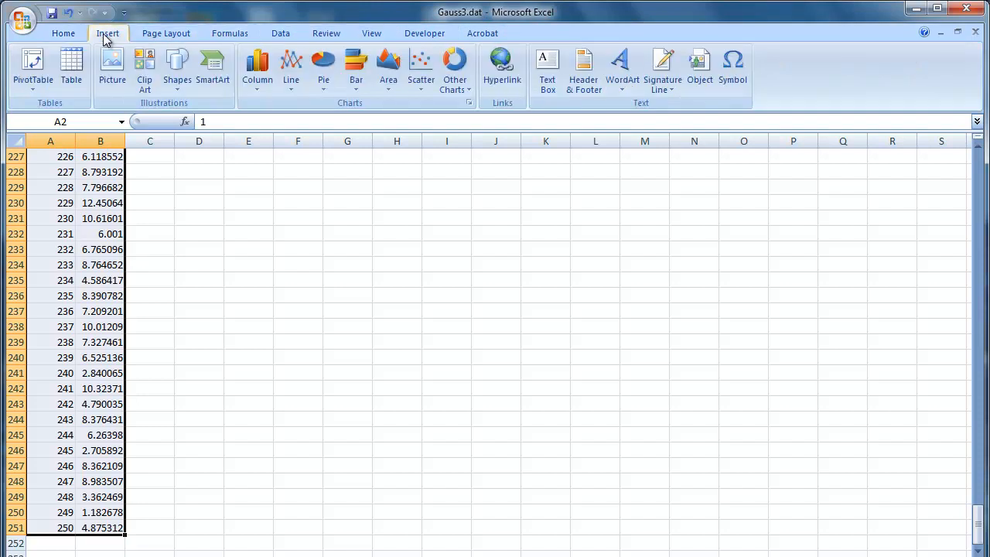
left_click(420, 93)
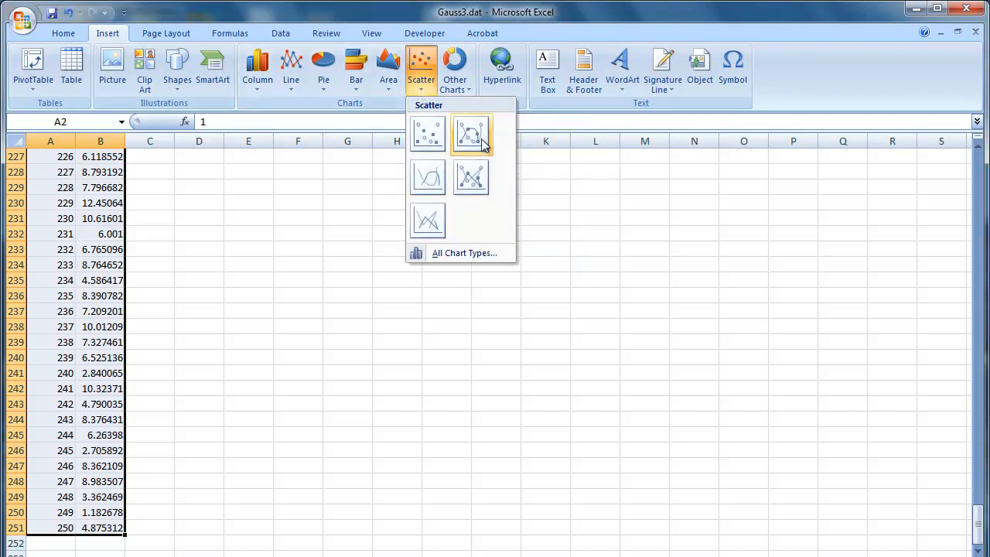
left_click(430, 136)
- Move the scatter chart further away from the data columns and delete its legend
left_click_drag(654, 281, 717, 245)
left_click(726, 328)
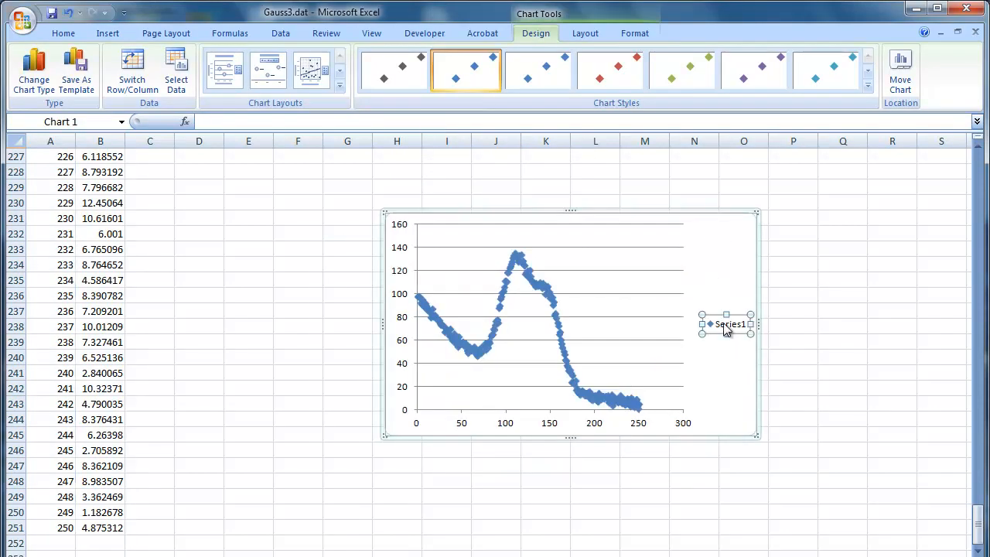
key("Delete")
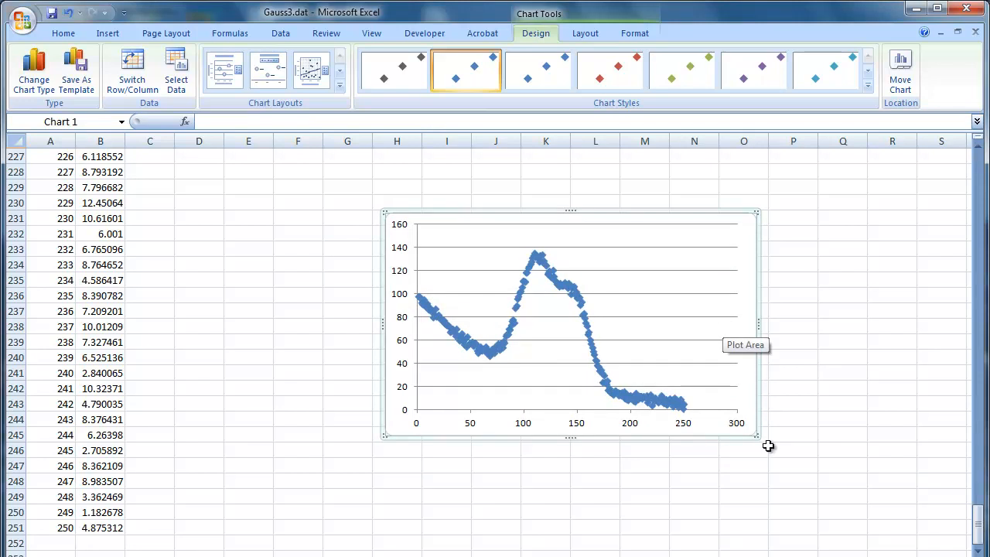
- Enlarge the scatter chart and move it beside the first data rows, clear of the X and Y columns
left_click_drag(757, 438, 836, 512)
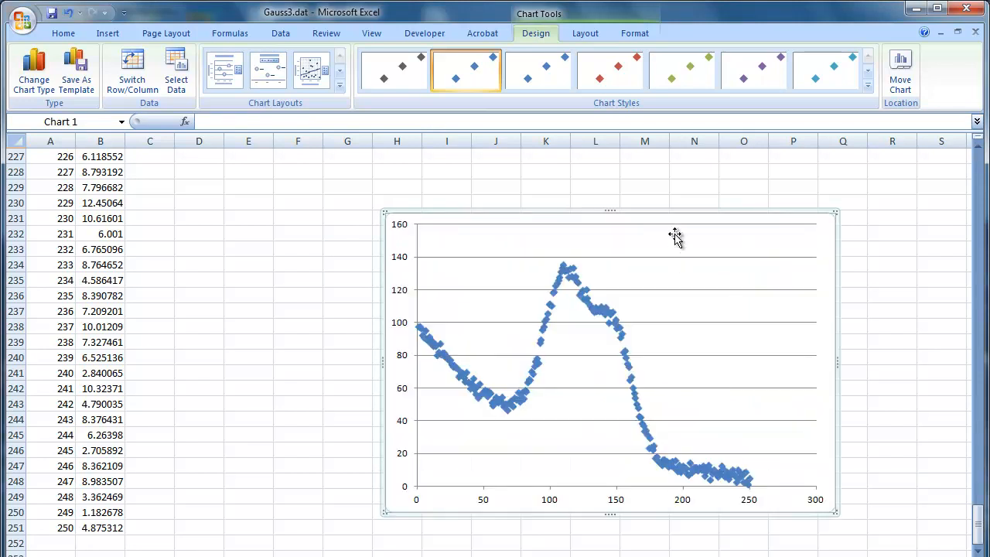
left_click_drag(678, 219, 744, 203)
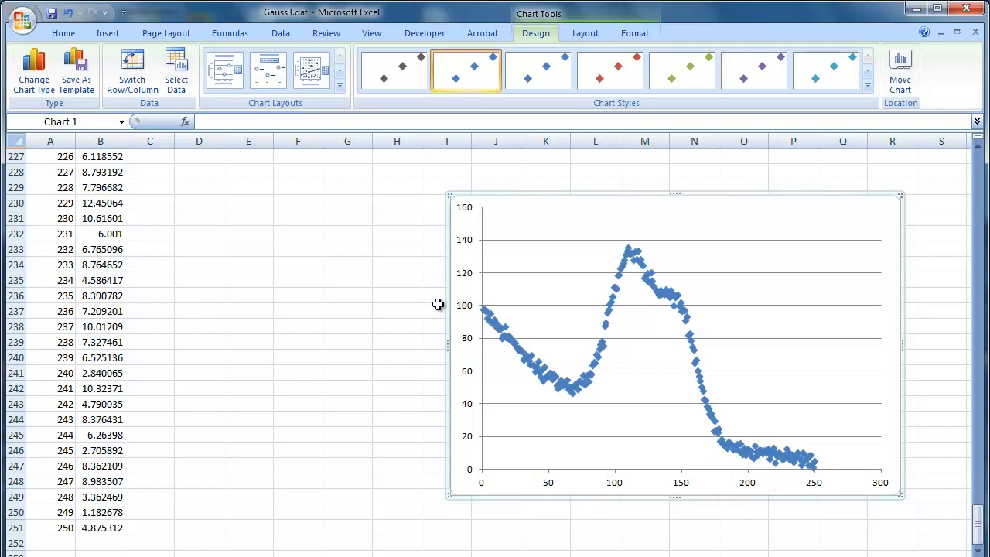
left_click(976, 181)
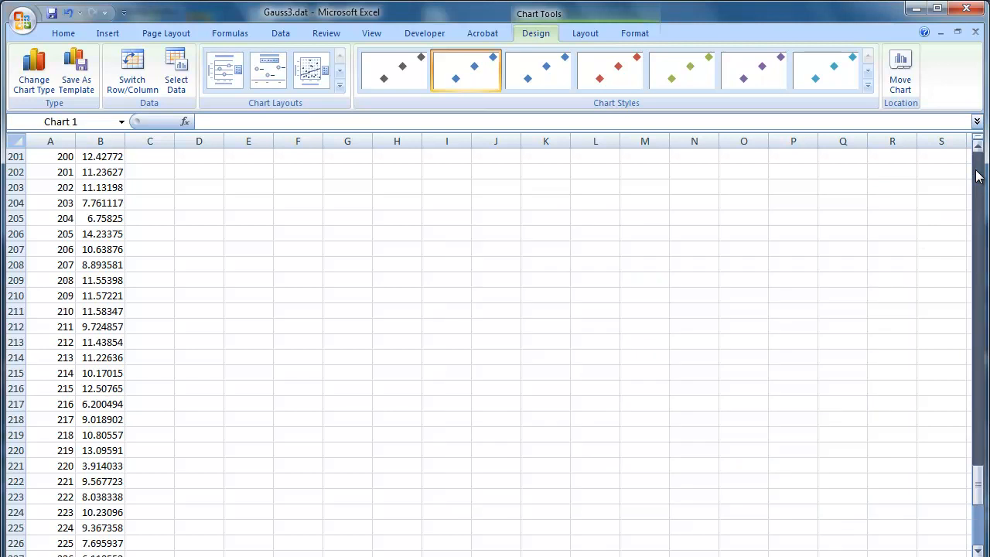
left_click_drag(980, 292, 978, 517)
left_click(857, 364)
left_click(785, 215)
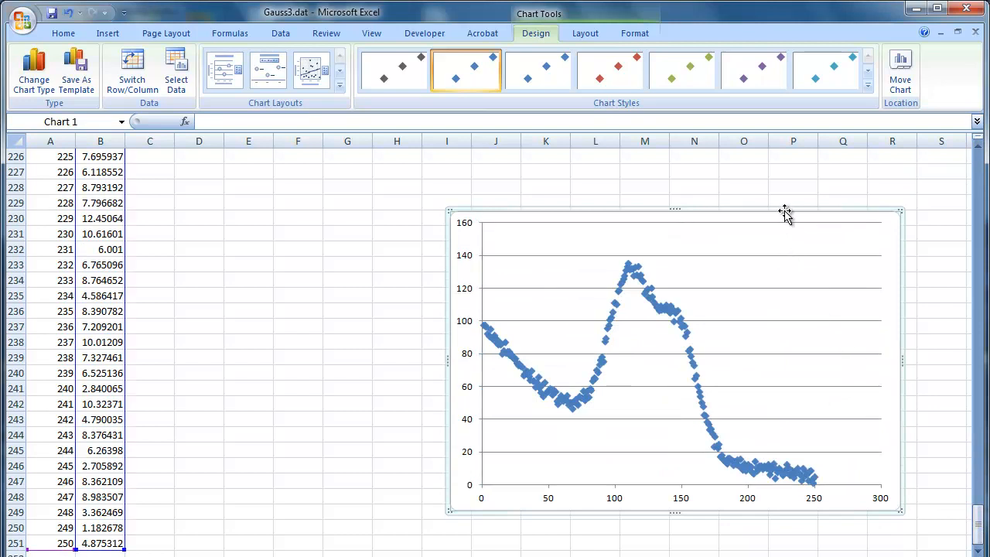
left_click_drag(785, 215, 806, 232)
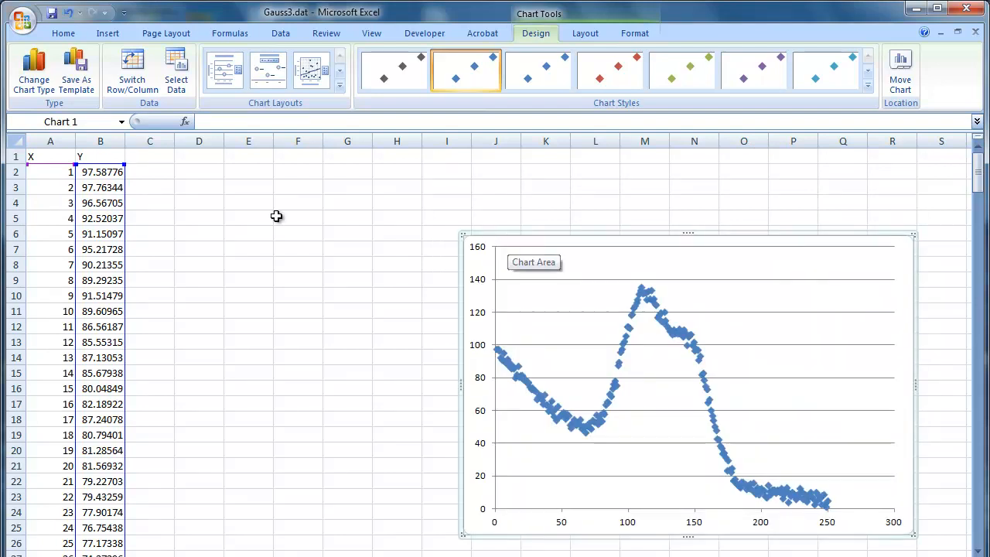
left_click(159, 159)
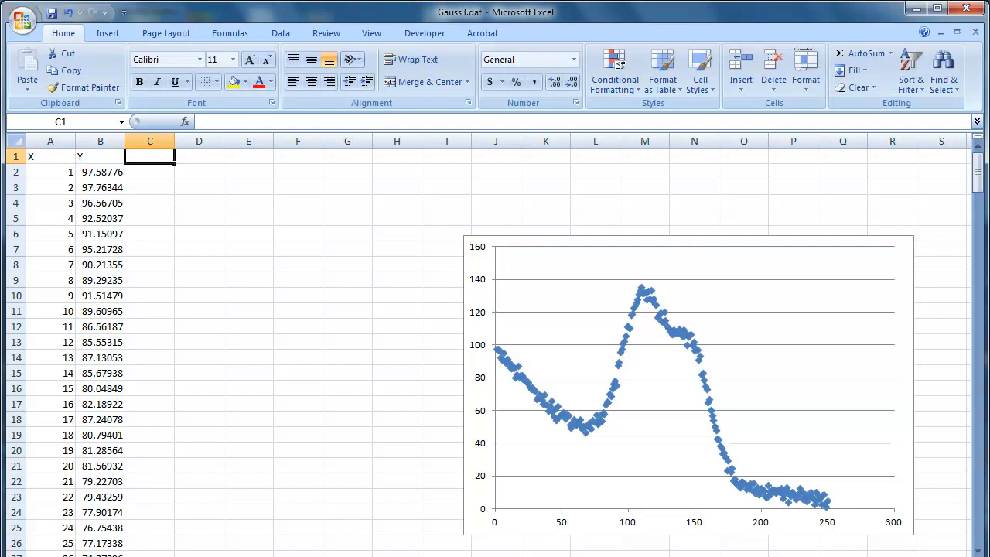
- Switch to OneNote and annotate the C(β1→β8) formula in thin green pen, labelling its y and col terms, circling the summation and underlining C
key("alt+Tab")
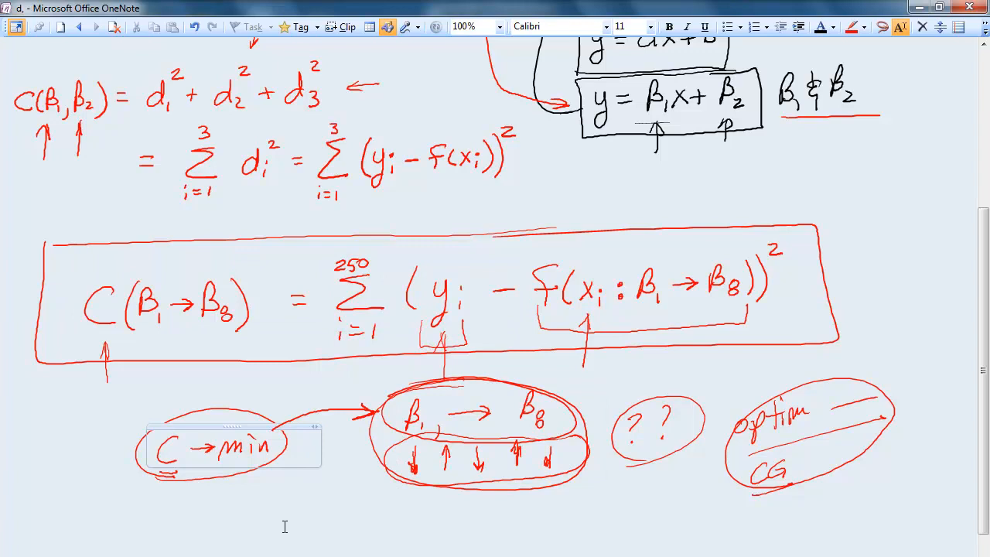
left_click(851, 28)
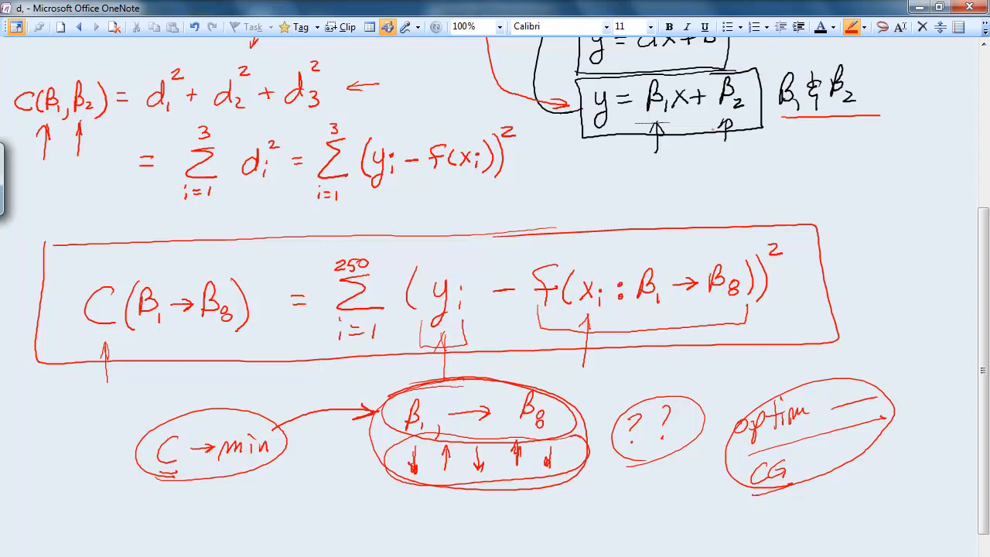
left_click(863, 27)
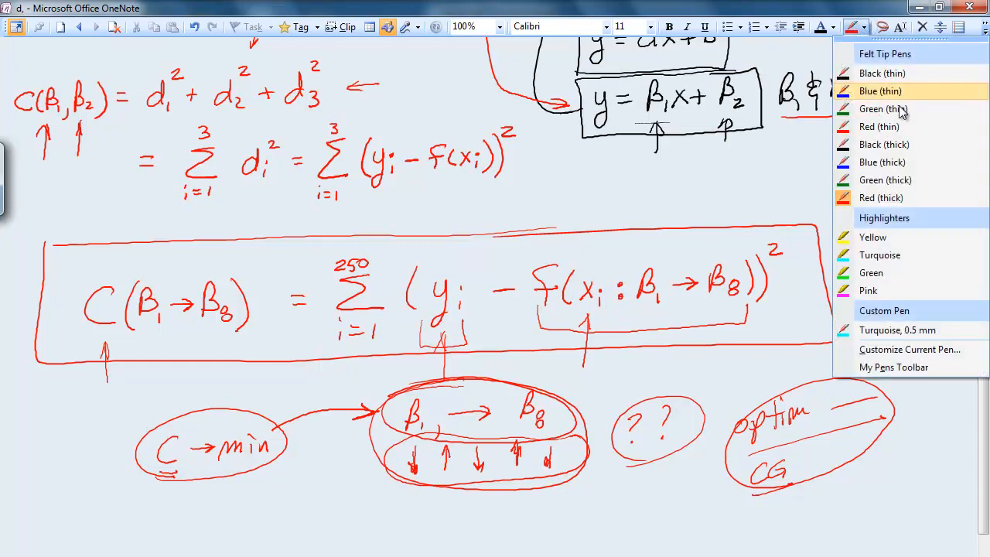
left_click(887, 110)
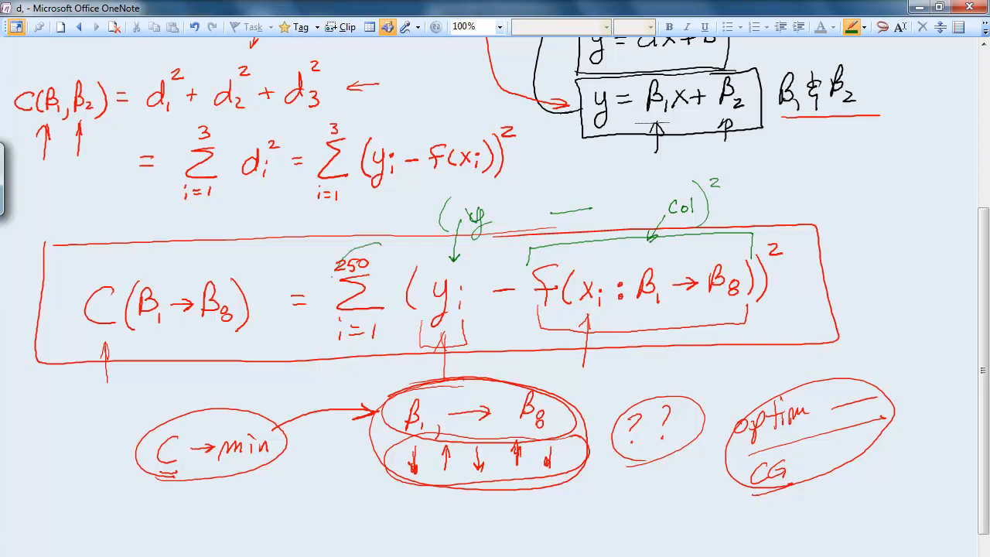
left_click_drag(77, 338, 224, 347)
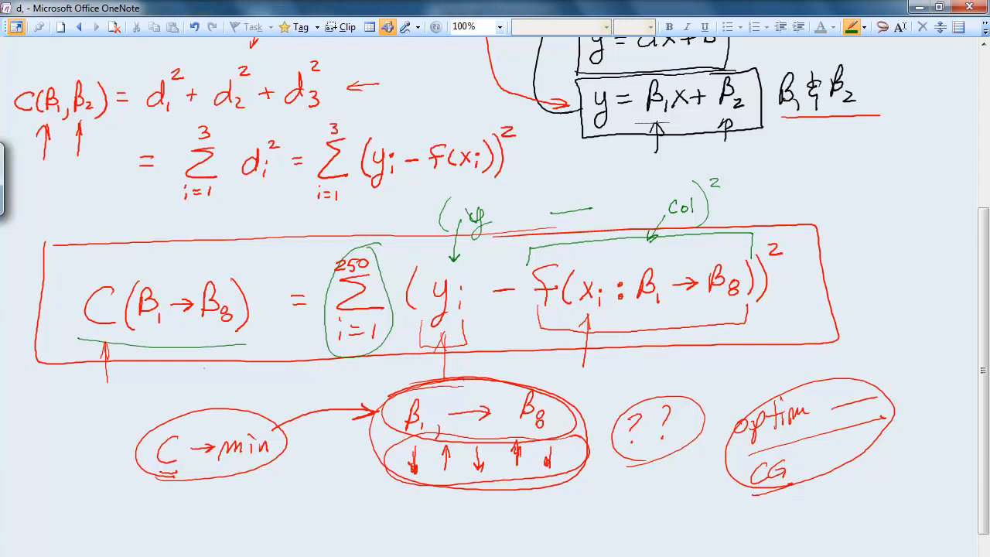
key("Escape")
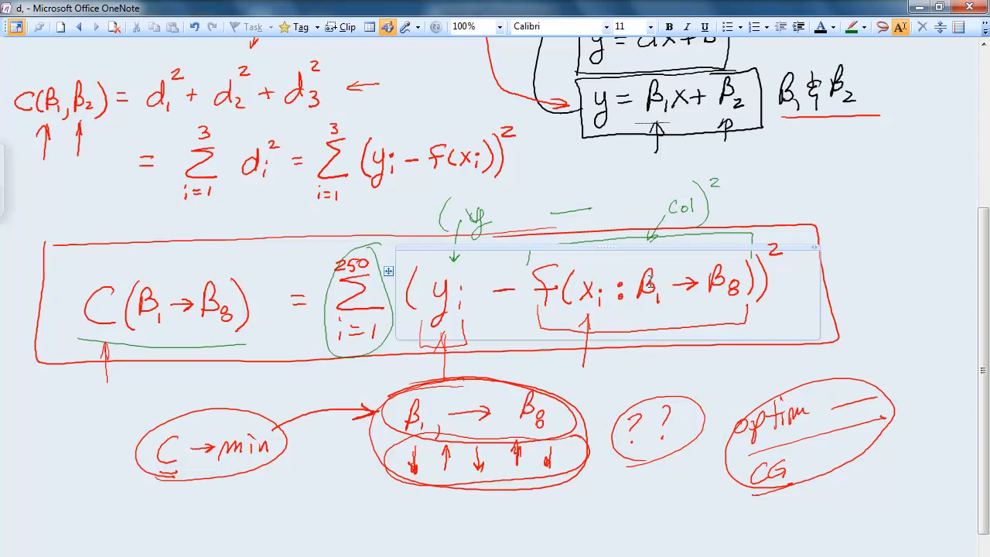
left_click(918, 9)
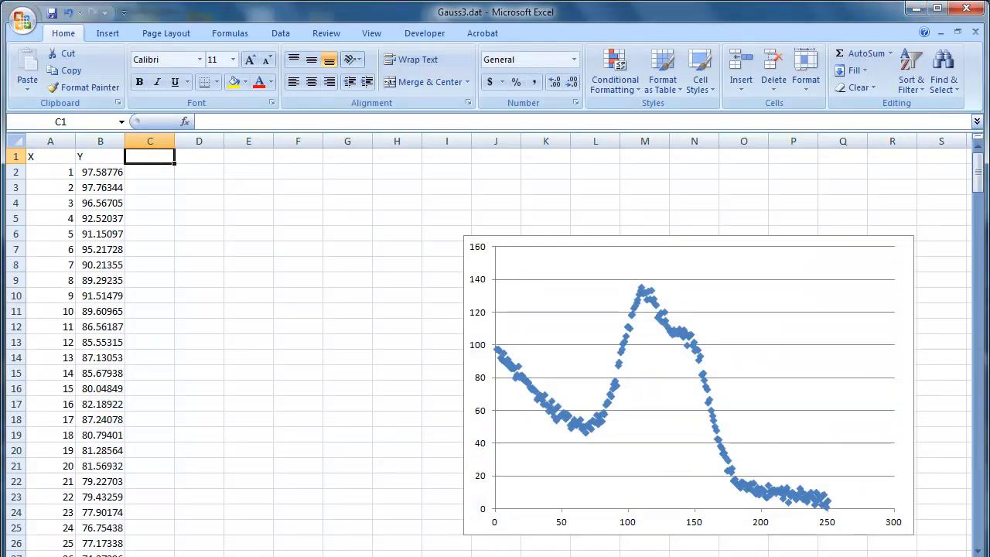
- Switch to Firefox, open the Gauss3 ASCII data file and examine the model equation and its parameters b1 to b8
left_click(251, 499)
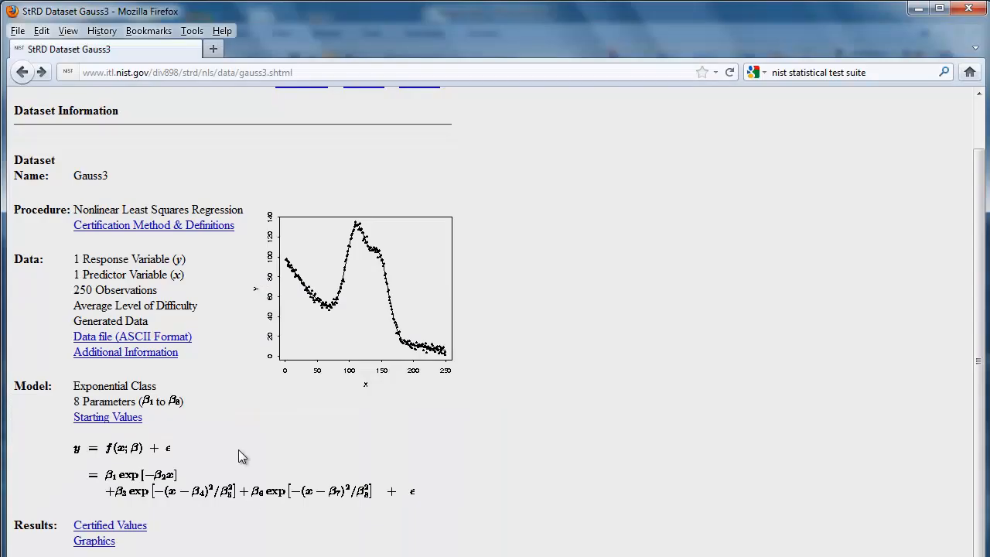
left_click(173, 336)
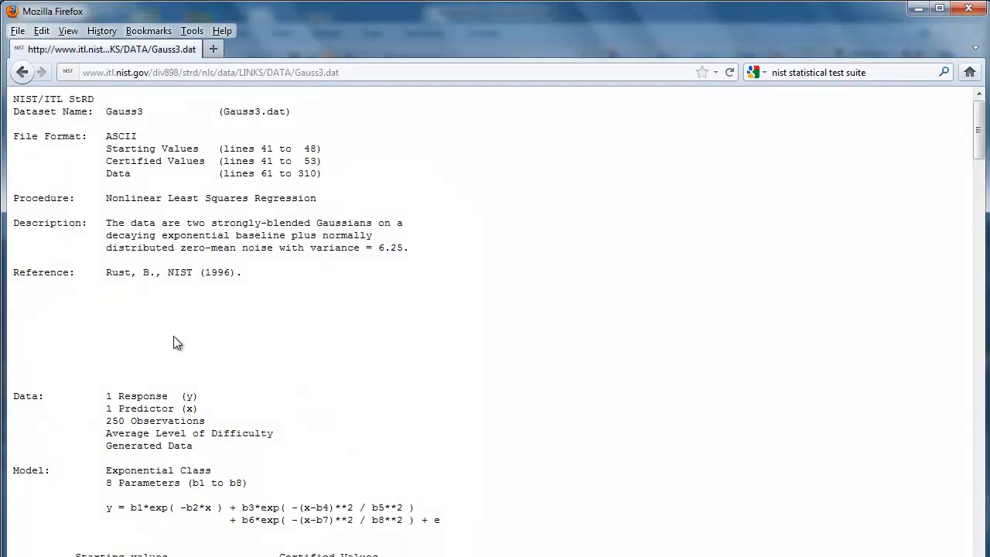
scroll(346, 549, "down", 2)
scroll(263, 468, "down", 2)
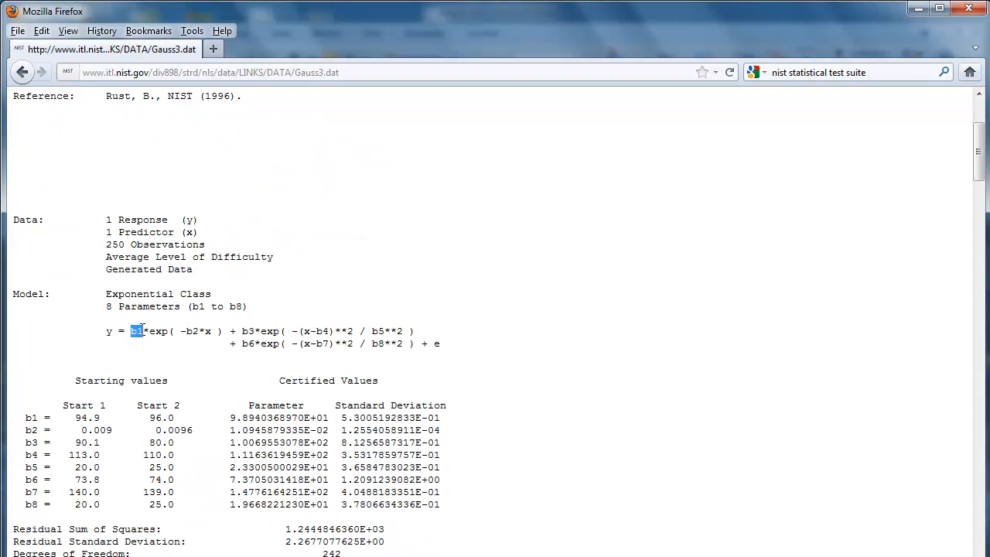
left_click(191, 333)
left_click_drag(314, 331, 336, 332)
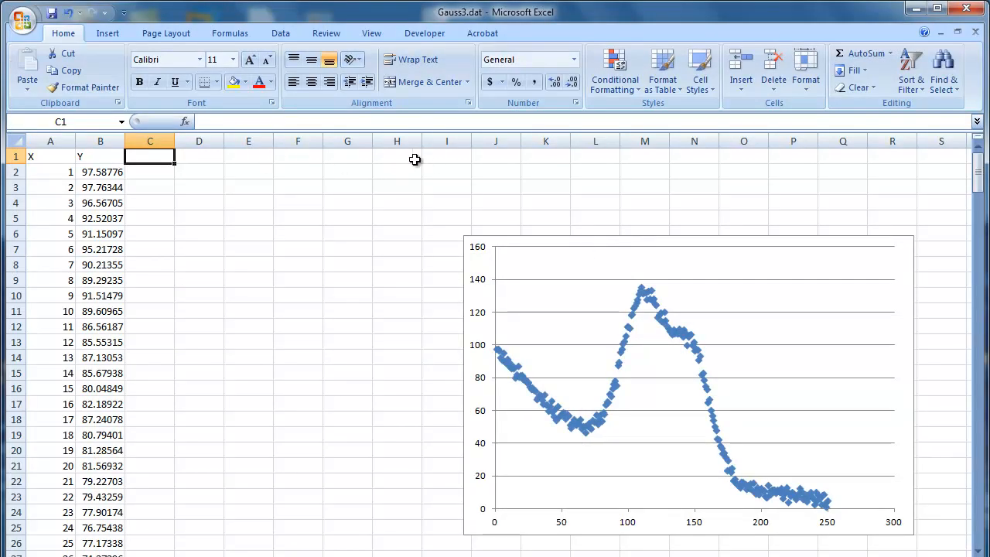
- Enter the headings b1 to b8 in G1 to N1 of the Excel sheet and the value 1 beneath each in G2 to N2
left_click(341, 155)
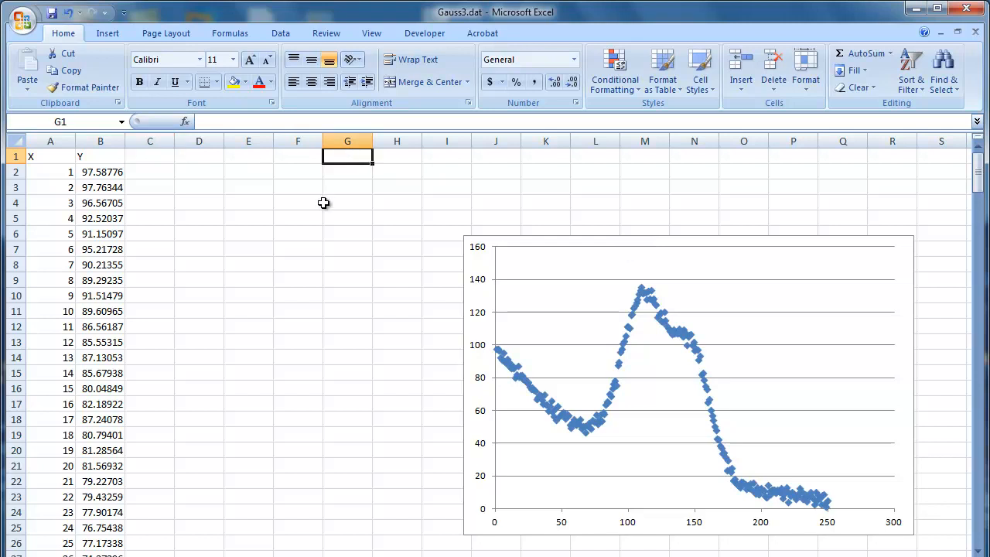
type("b1")
key("Tab")
type("b2")
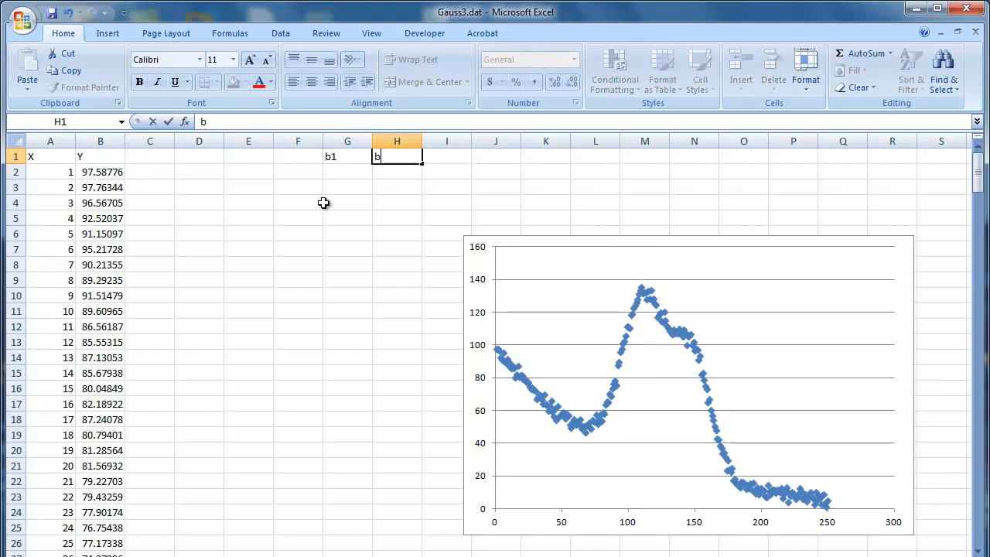
key("Tab")
type("b3")
key("Tab")
type("b4")
key("Tab")
type("b5")
key("Tab")
type("b6")
key("Tab")
type("b7")
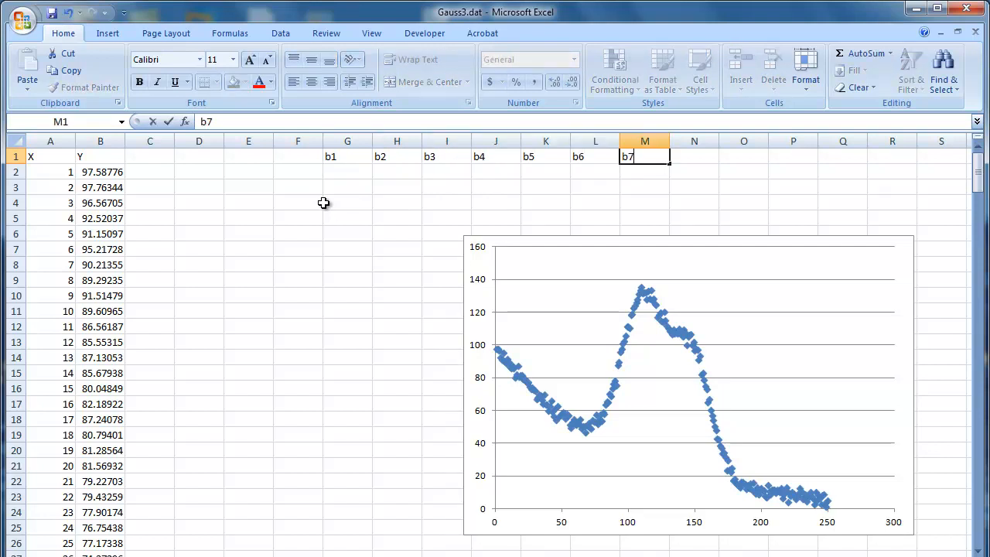
key("Tab")
type("b8")
left_click(342, 173)
type("1\t1\t1\t1\t1\t1\t1\t1")
- Define the workbook-scope name b1_ for cell G2
left_click(346, 173)
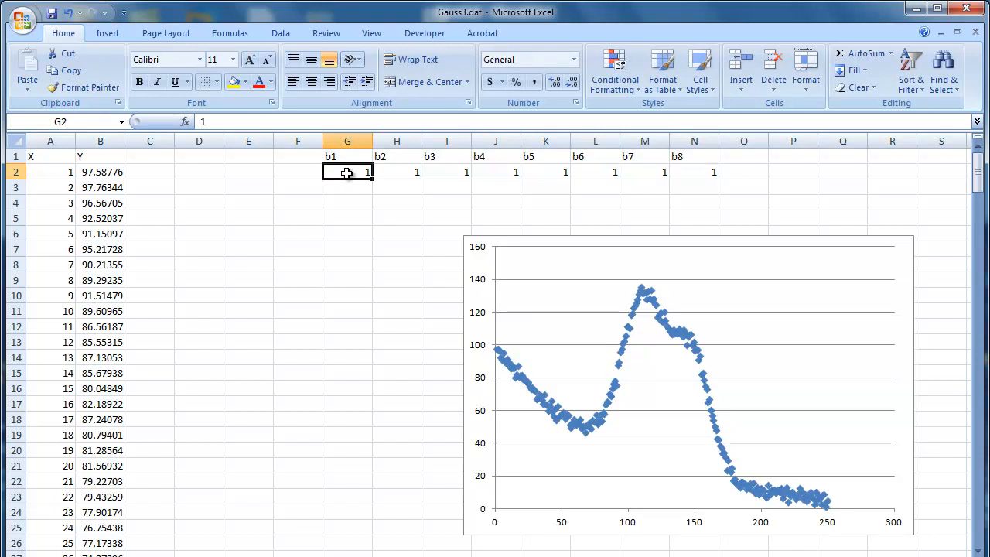
right_click(348, 174)
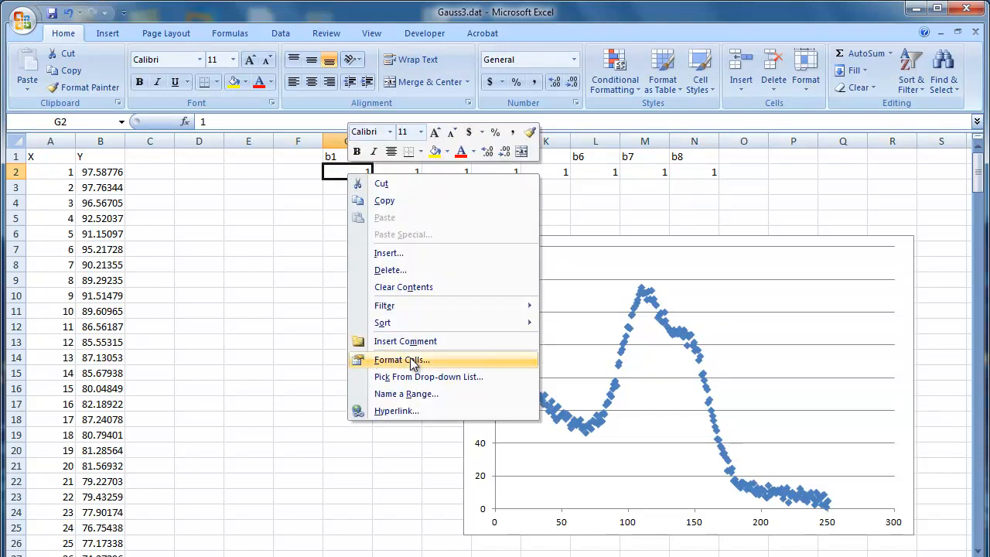
left_click(426, 393)
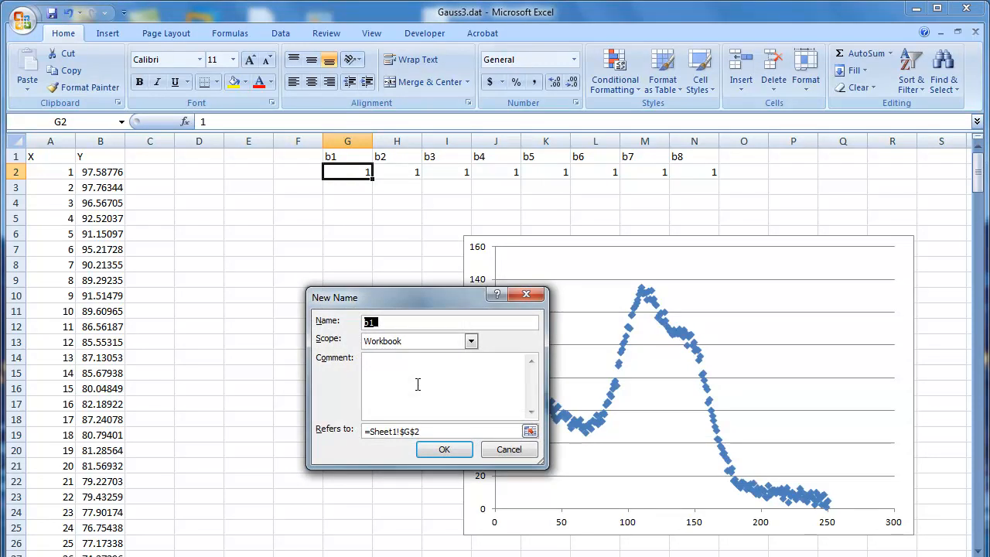
left_click(443, 449)
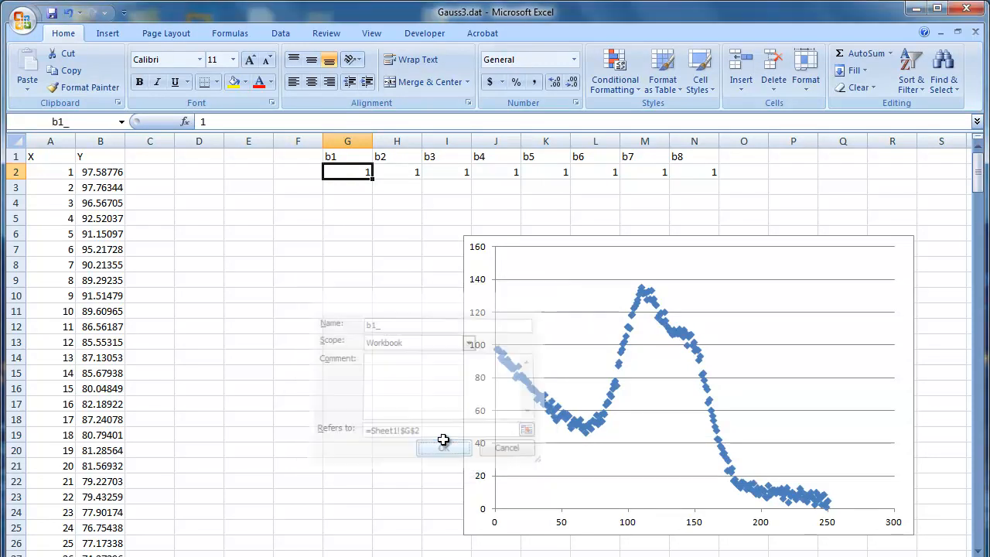
- Define the workbook-scope name b2_ for cell H2
right_click(396, 177)
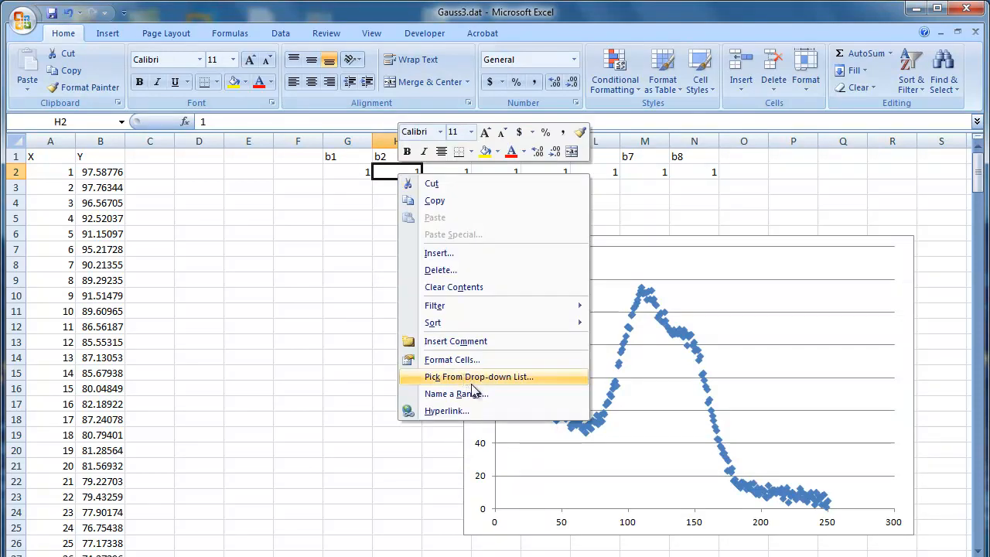
left_click(474, 392)
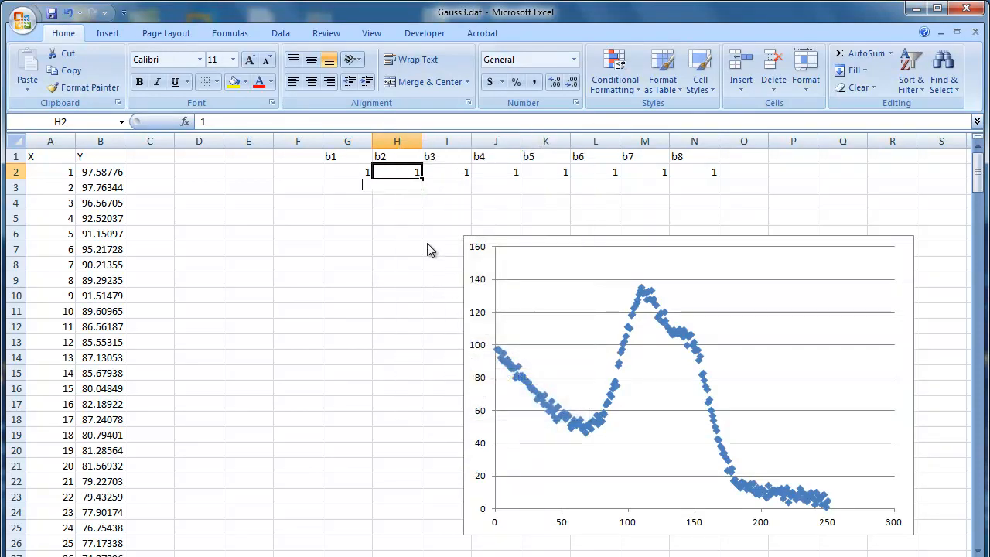
right_click(402, 175)
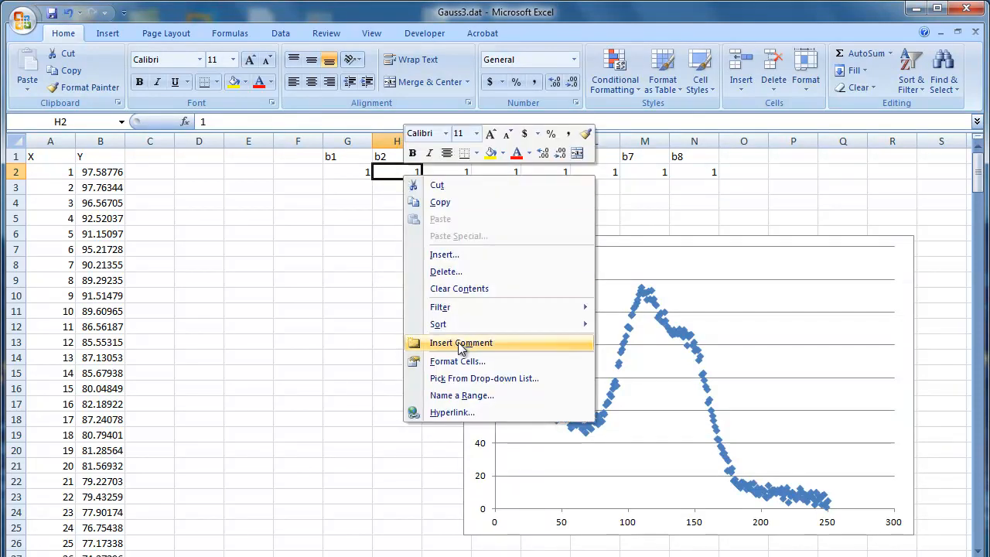
left_click(477, 396)
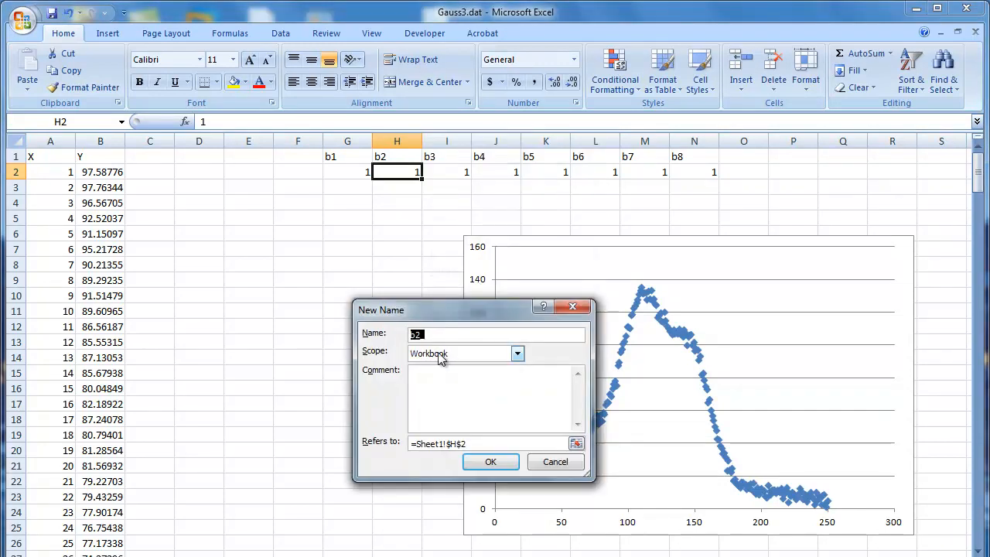
left_click(490, 462)
- Define the workbook-scope name b3_ for cell I2
left_click(438, 173)
right_click(438, 173)
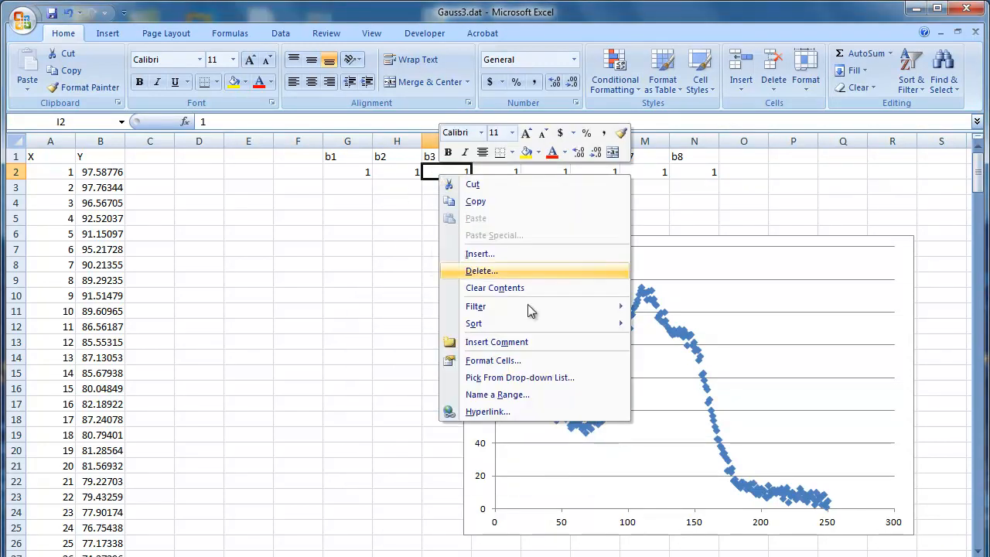
left_click(499, 396)
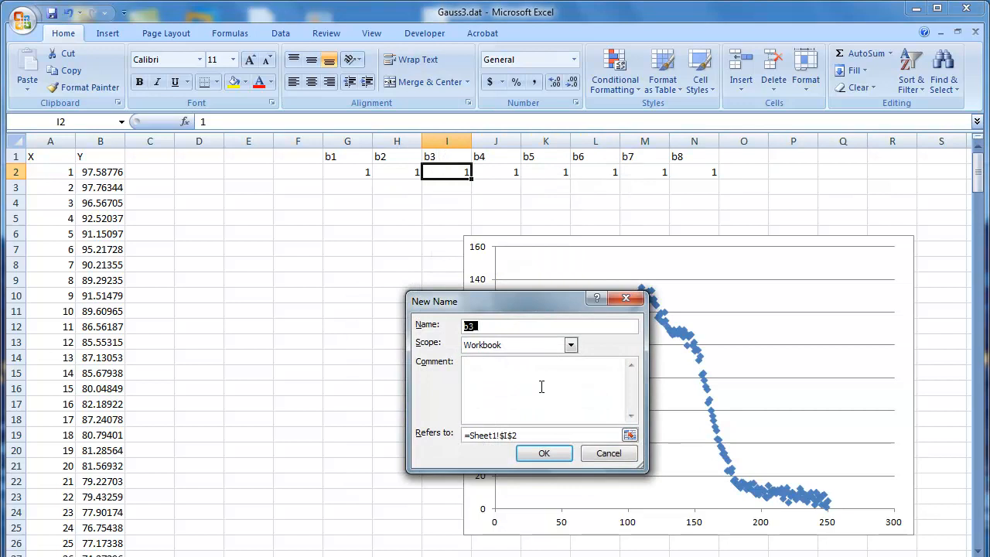
left_click(554, 456)
- Check the names assigned to the b3, b2 and b1 value cells against the unnamed b4 value cell J2
left_click(501, 176)
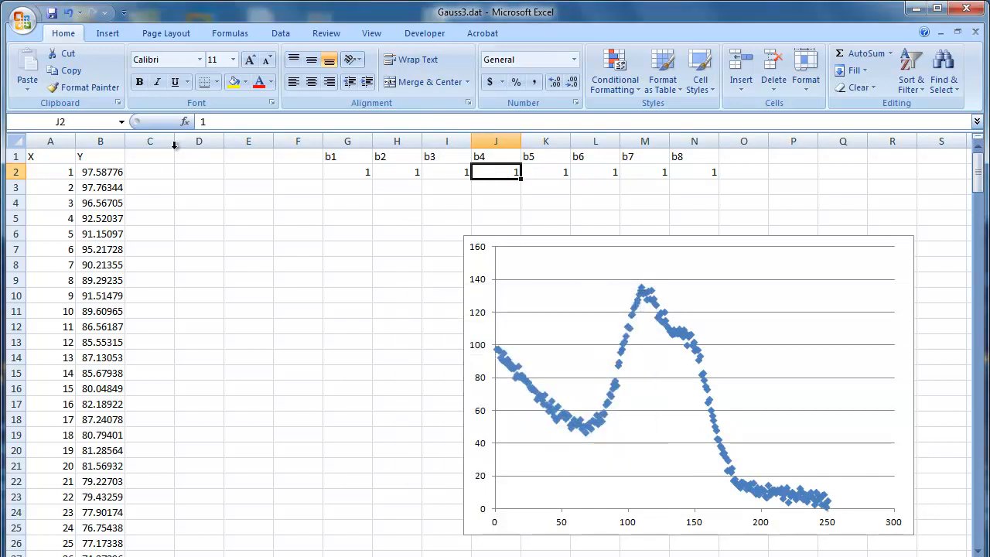
left_click_drag(111, 158, 119, 179)
left_click(441, 177)
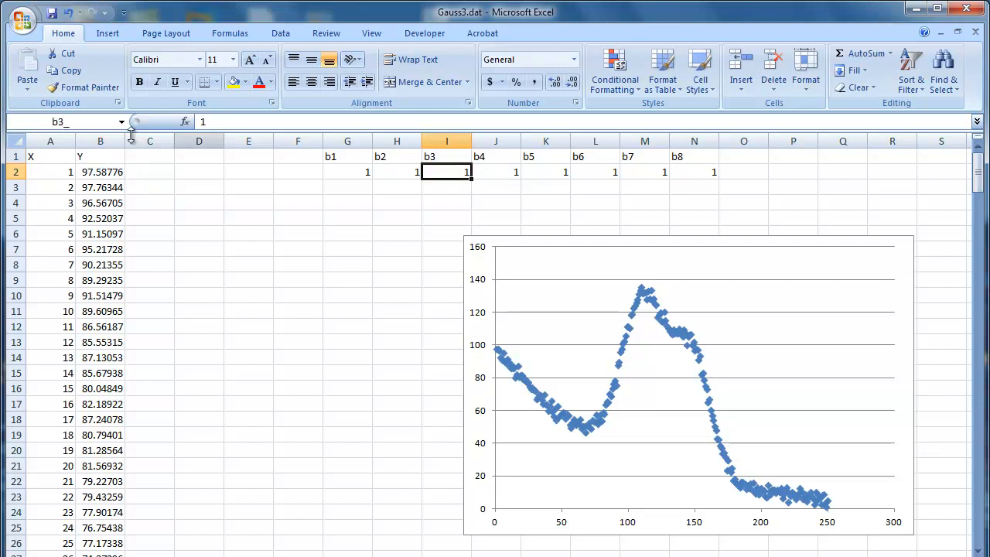
left_click(390, 172)
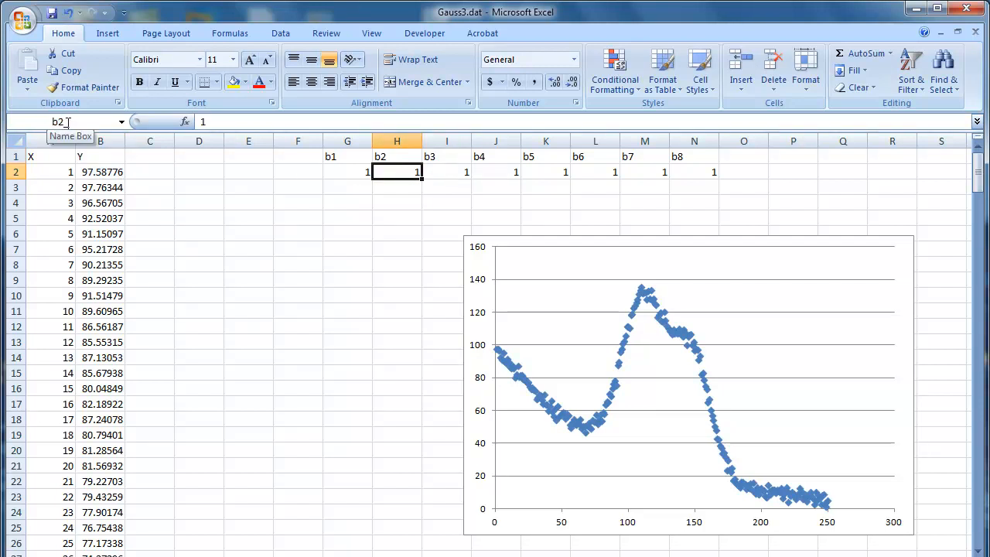
left_click(352, 172)
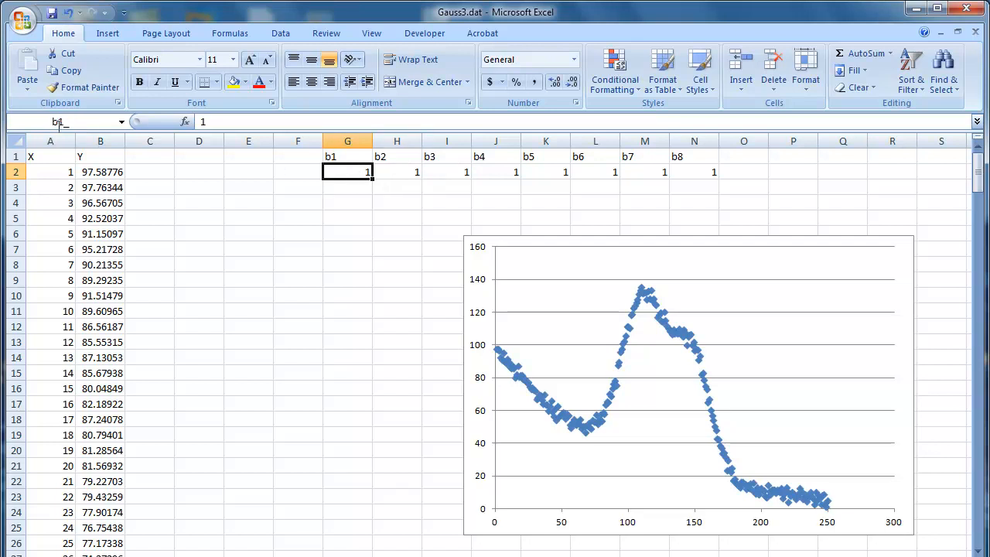
left_click(504, 170)
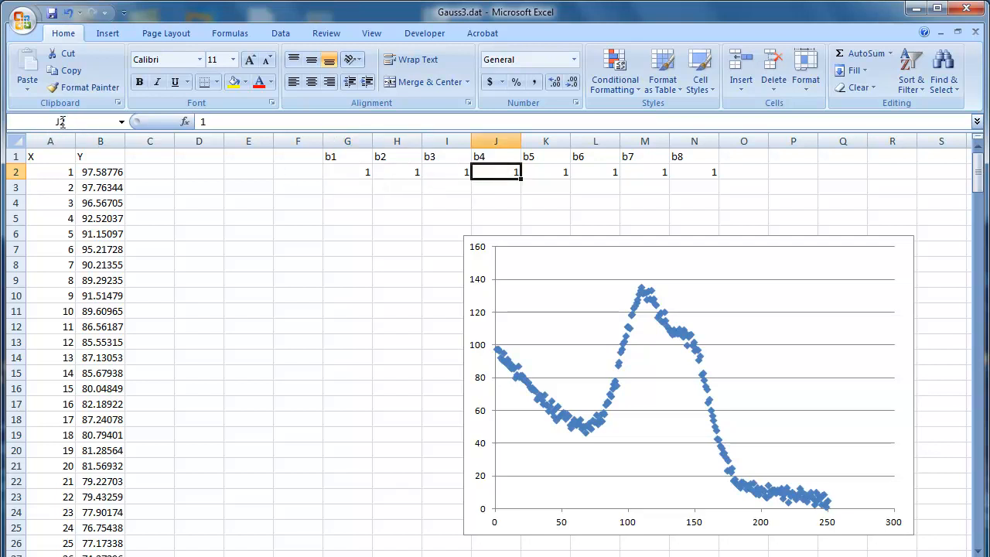
- Define the workbook-scope names b4_ for cell J2 and b5_ for cell K2
right_click(498, 172)
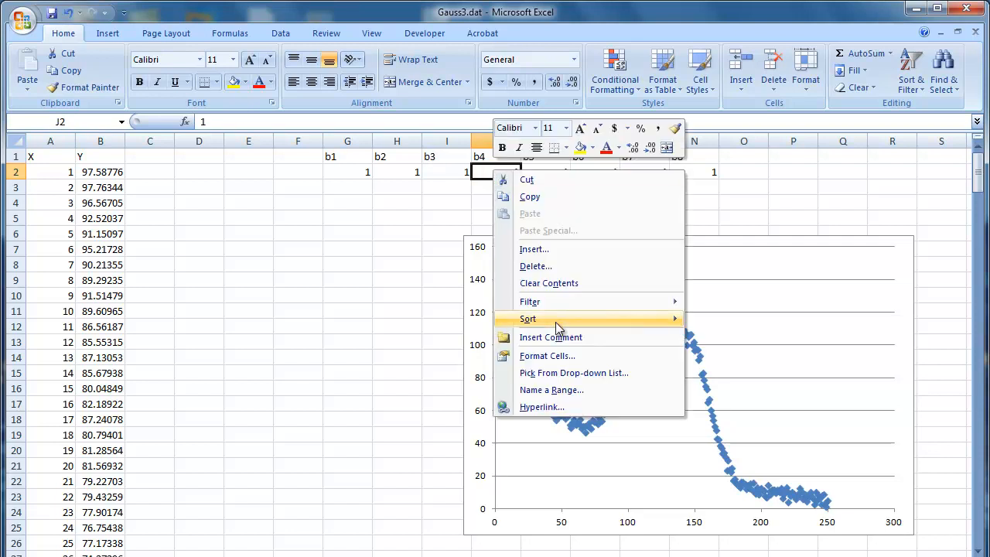
left_click(578, 389)
left_click(611, 445)
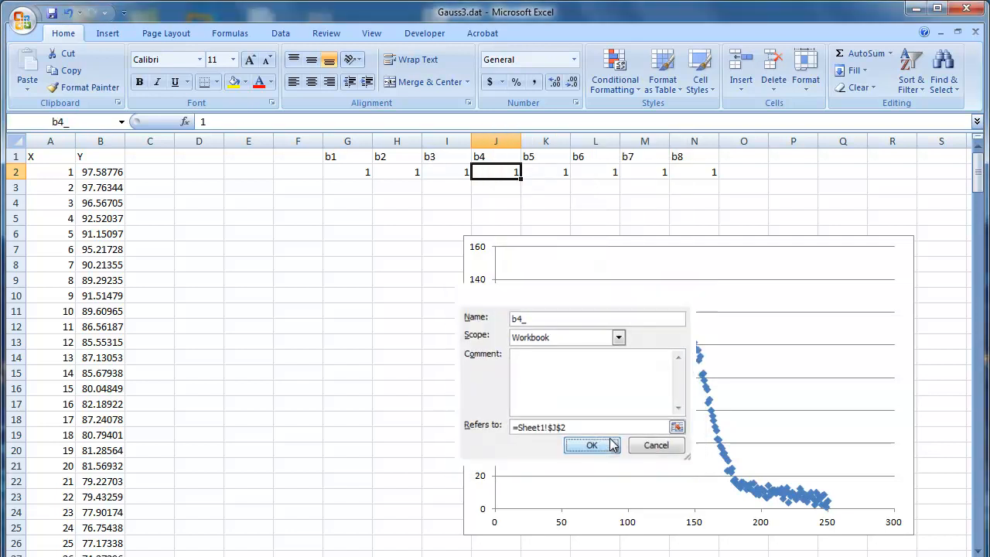
left_click(556, 171)
right_click(556, 172)
left_click(637, 394)
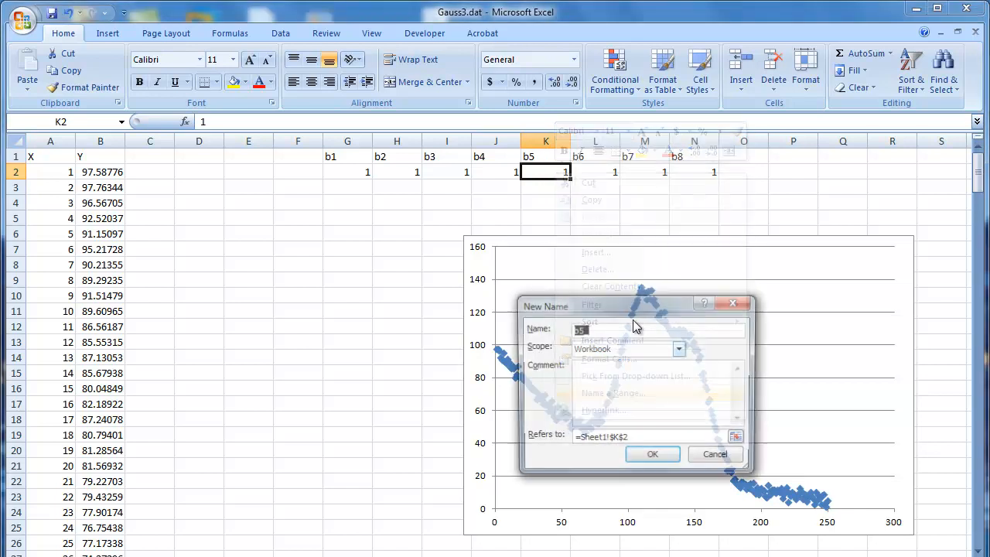
left_click(651, 451)
- Define the workbook-scope names b6_ for cell L2 and b7_ for cell M2
left_click(596, 172)
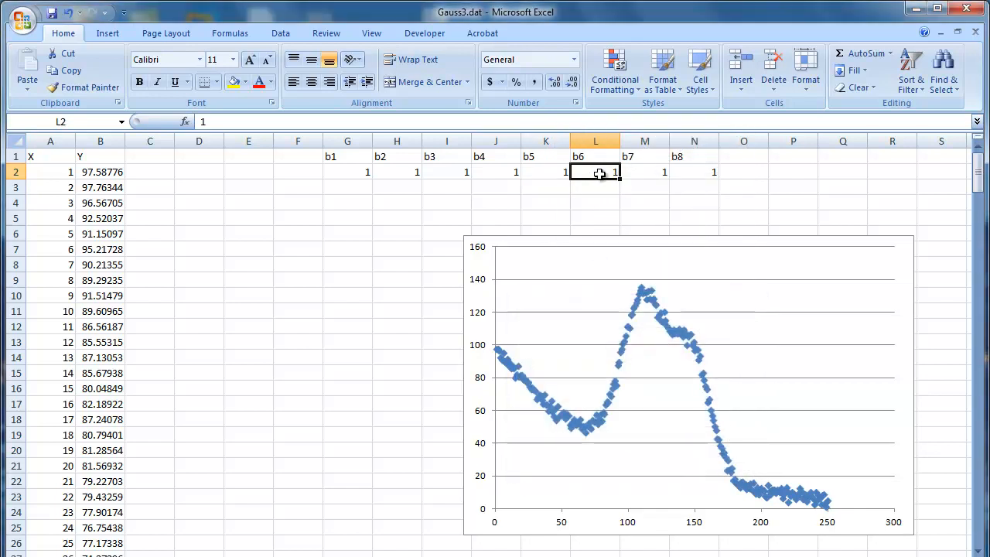
right_click(596, 173)
left_click(692, 390)
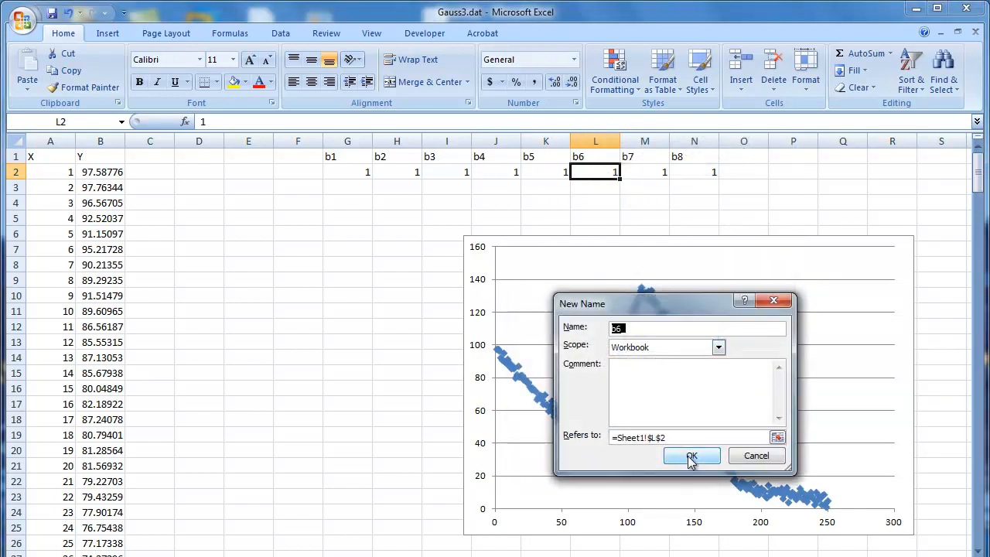
left_click(690, 450)
left_click(636, 178)
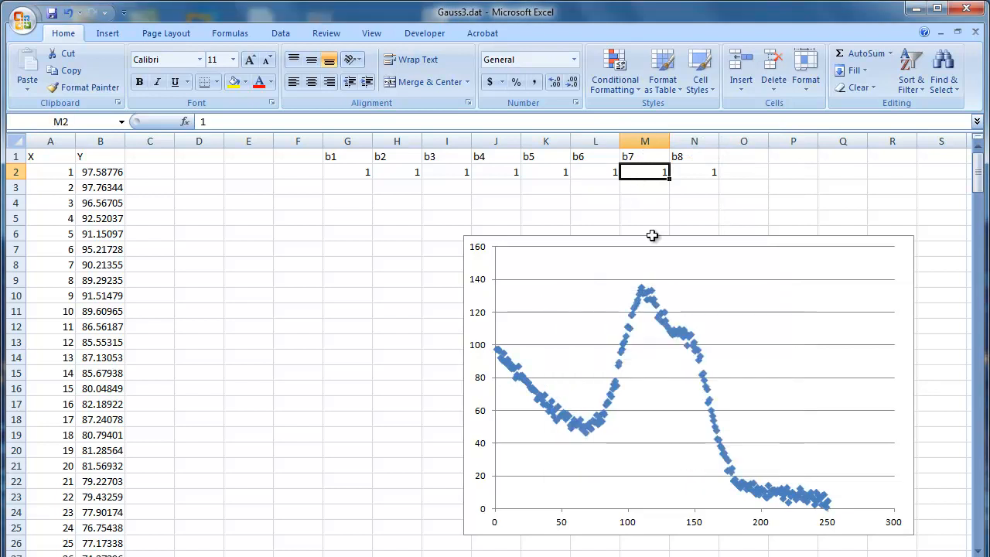
right_click(641, 175)
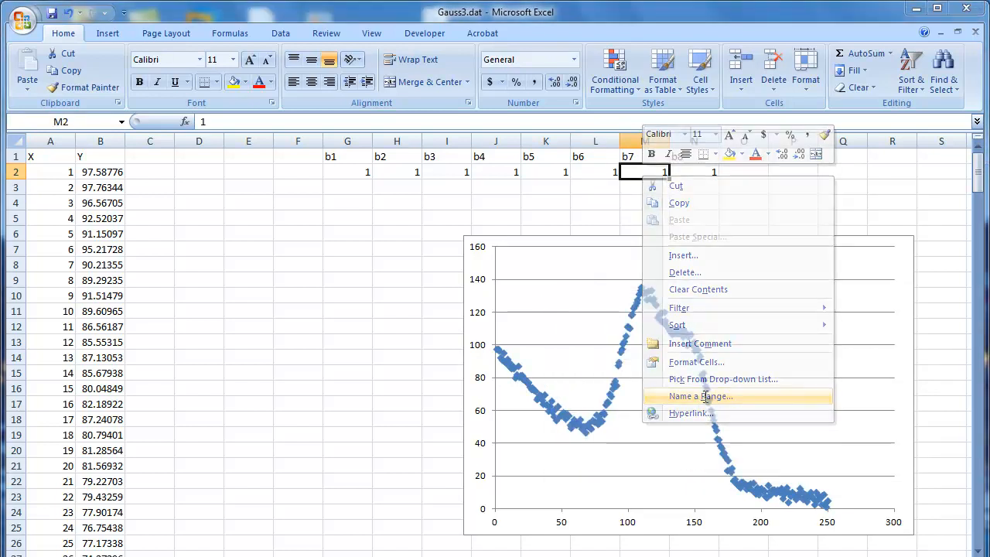
left_click(700, 396)
left_click(727, 463)
- Define the workbook-scope name b8_ for cell N2
left_click(708, 172)
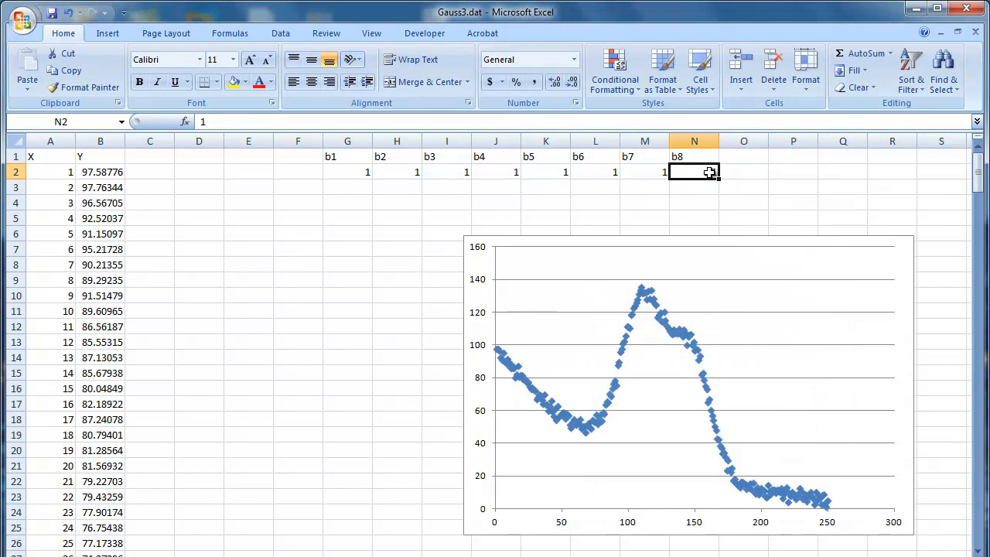
right_click(710, 174)
left_click(764, 391)
key("End")
type("_")
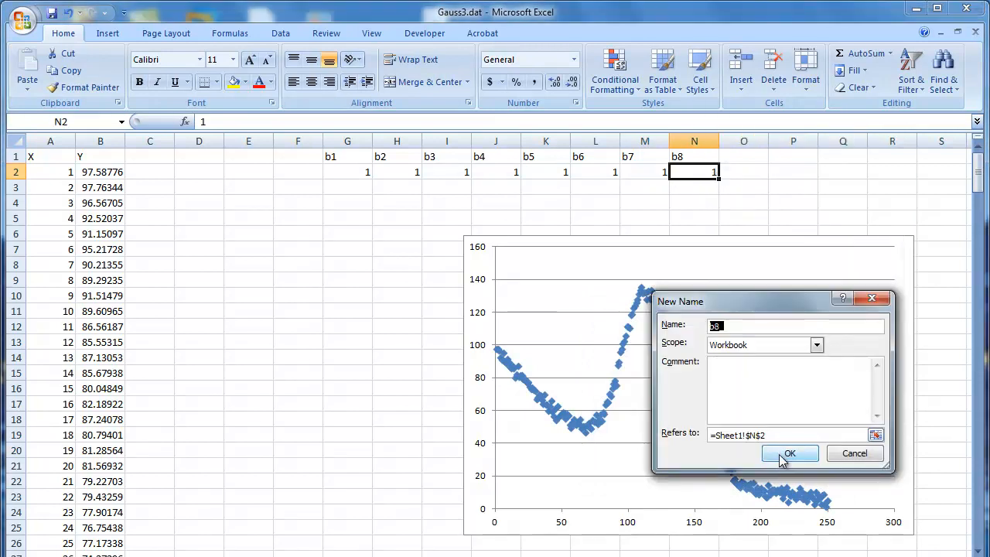
left_click(789, 450)
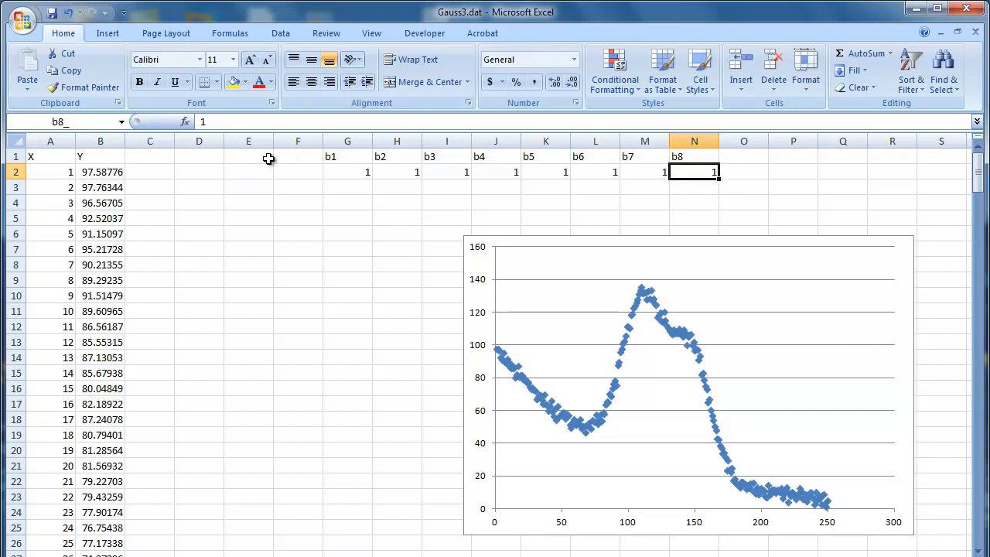
- Enter the column headings Function in cell C1 and Cost in cell D1
left_click(157, 158)
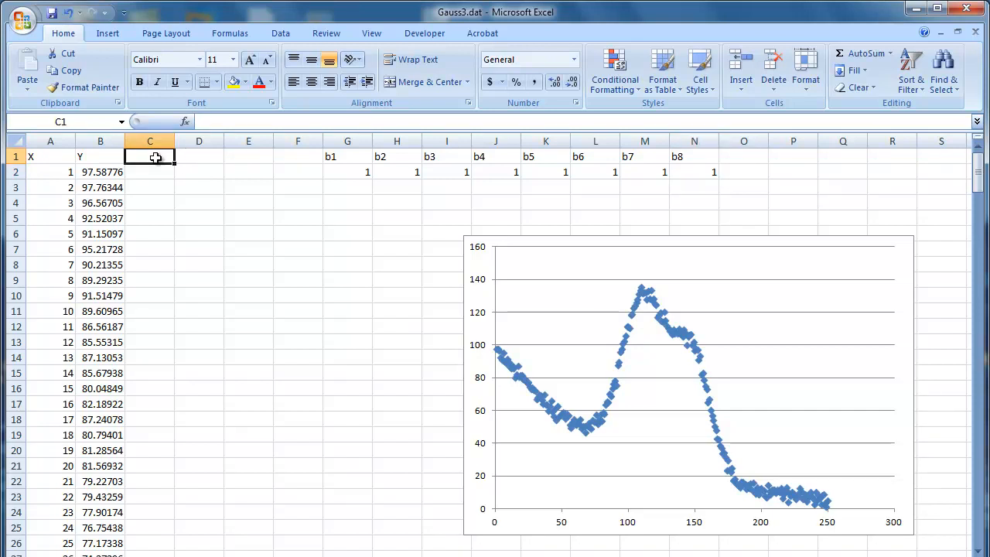
type("Func")
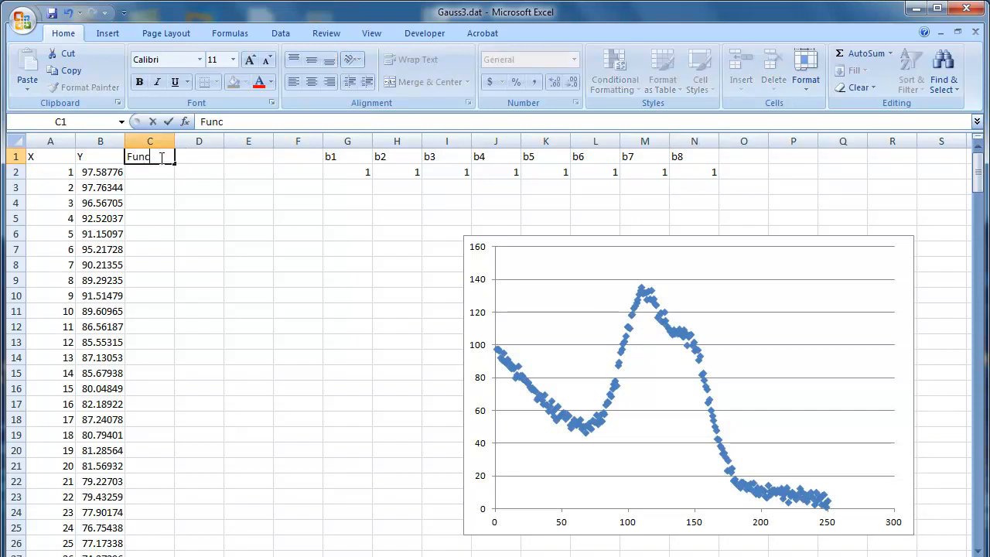
type("tion")
left_click(157, 172)
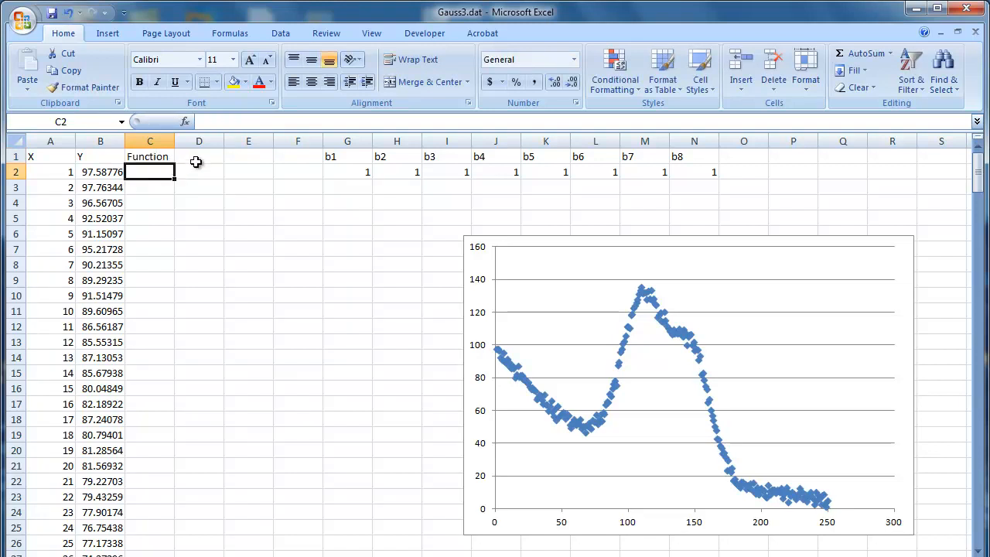
left_click(198, 157)
type("Cost")
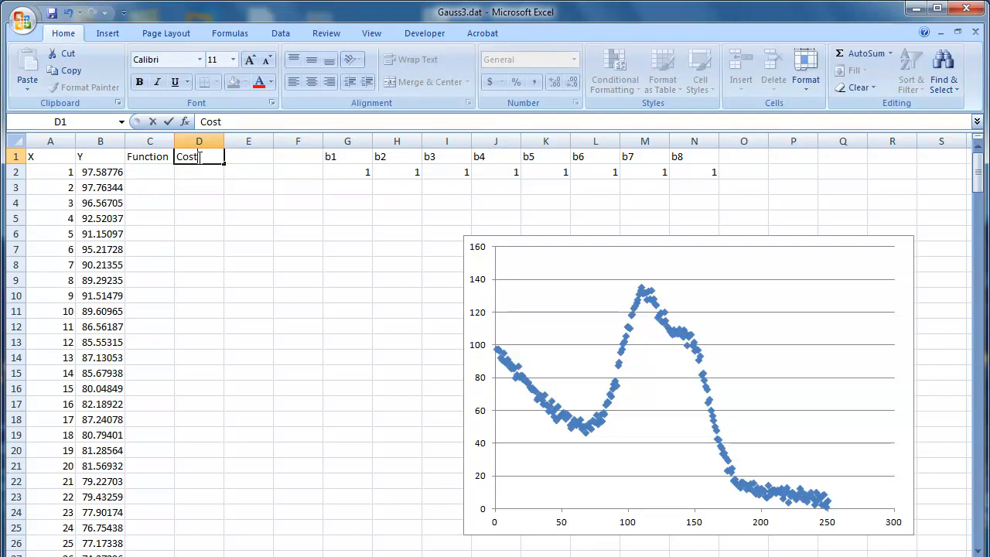
key("Return")
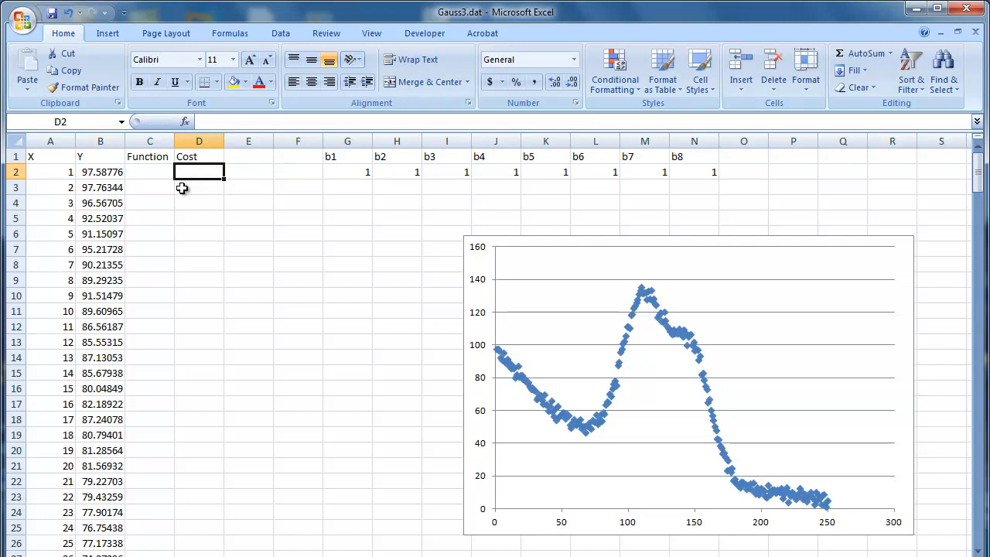
- Copy the first line of the model equation, from its equals sign on, from the NIST Gauss3 page in Firefox into Excel cell C2
left_click(152, 174)
left_click(211, 124)
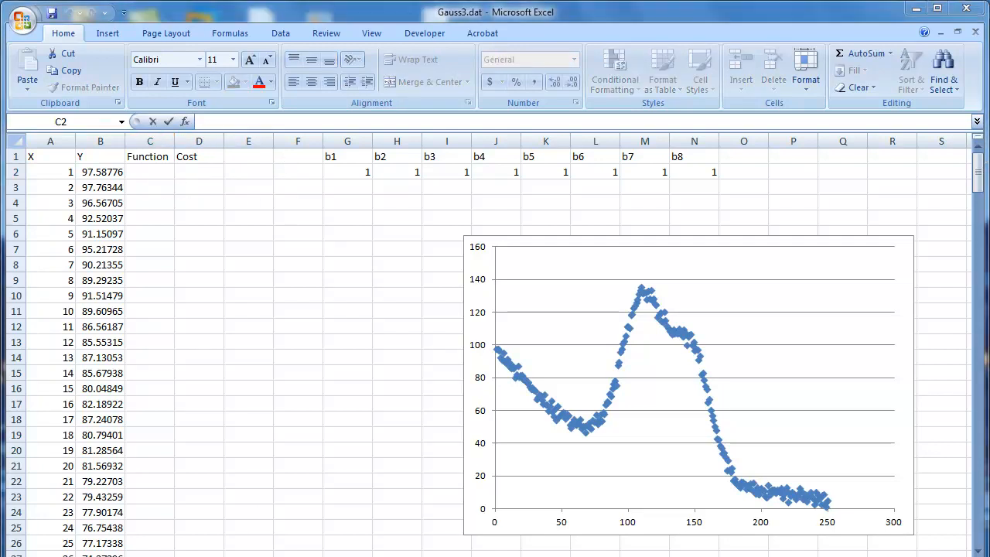
key("alt+Tab")
left_click_drag(114, 331, 418, 340)
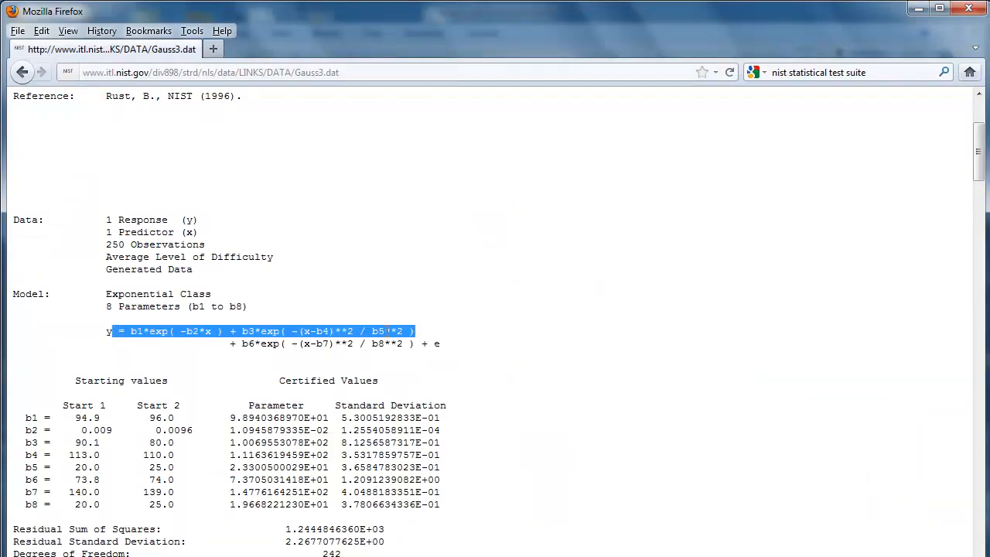
right_click(387, 331)
left_click(429, 347)
key("alt+Tab")
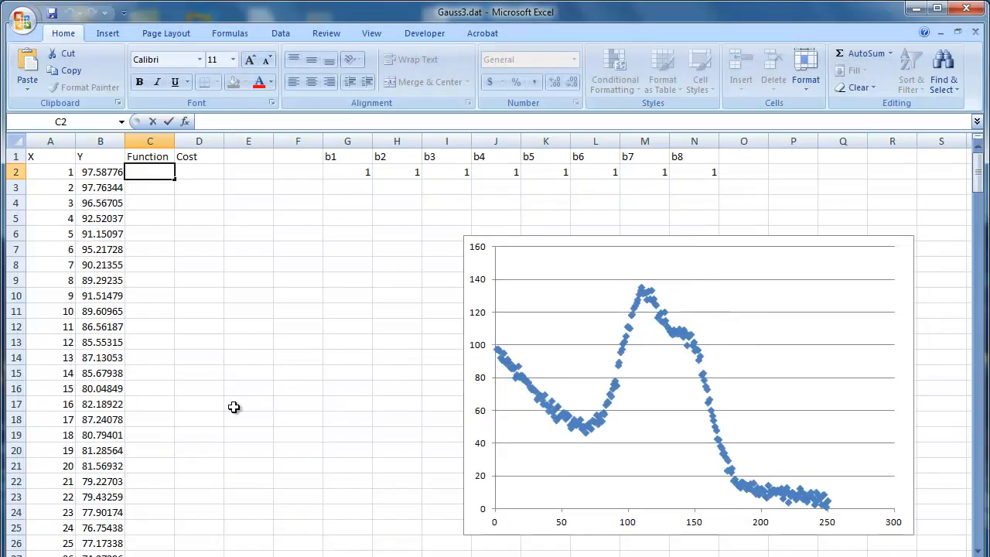
right_click(227, 124)
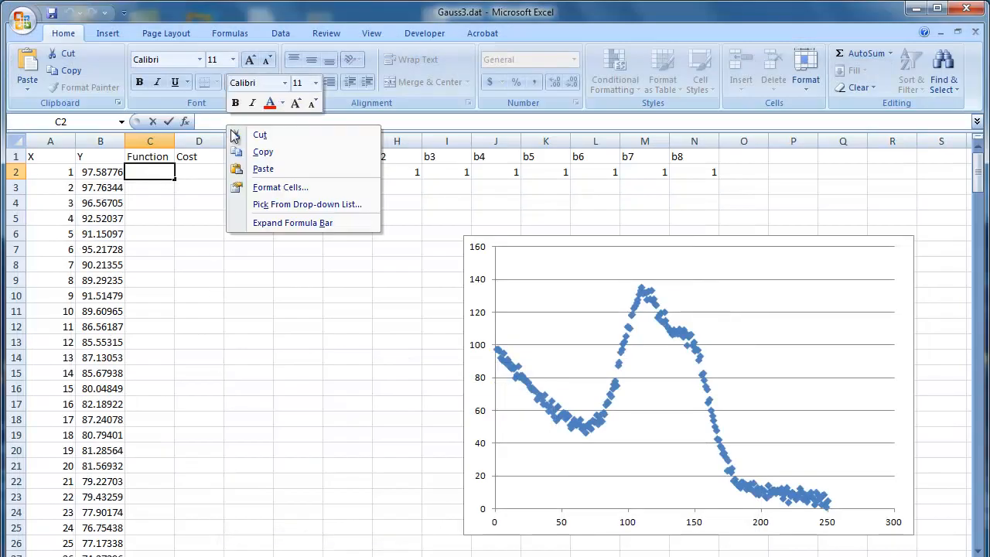
left_click(263, 167)
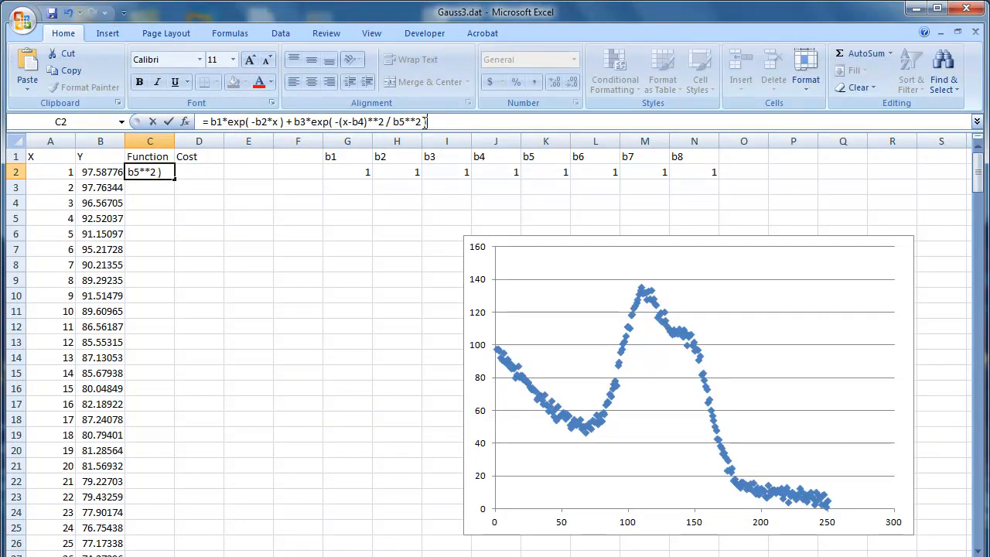
- Replace both ** power operators in the C2 formula text with ^
left_click_drag(416, 123, 409, 123)
type("^")
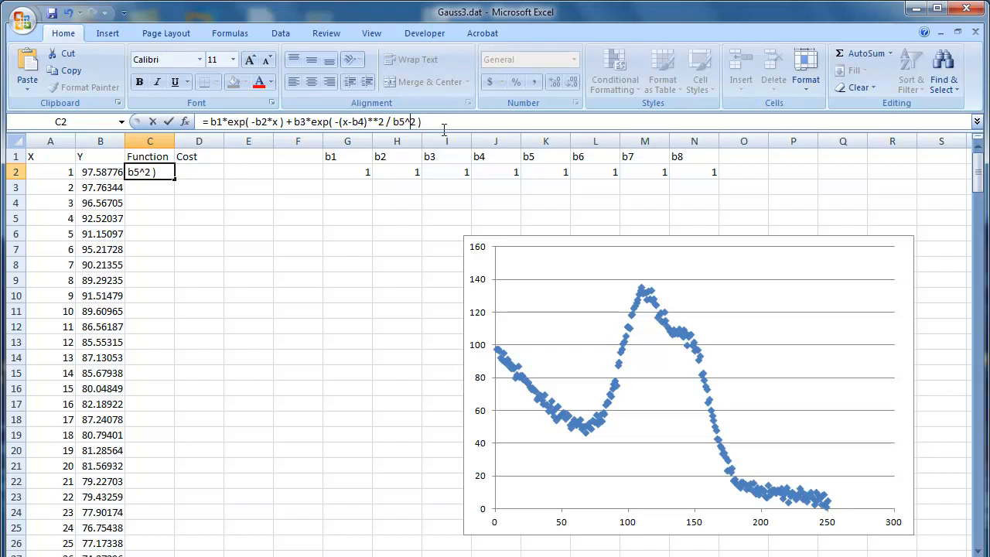
left_click(379, 121)
key("BackSpace")
type("^")
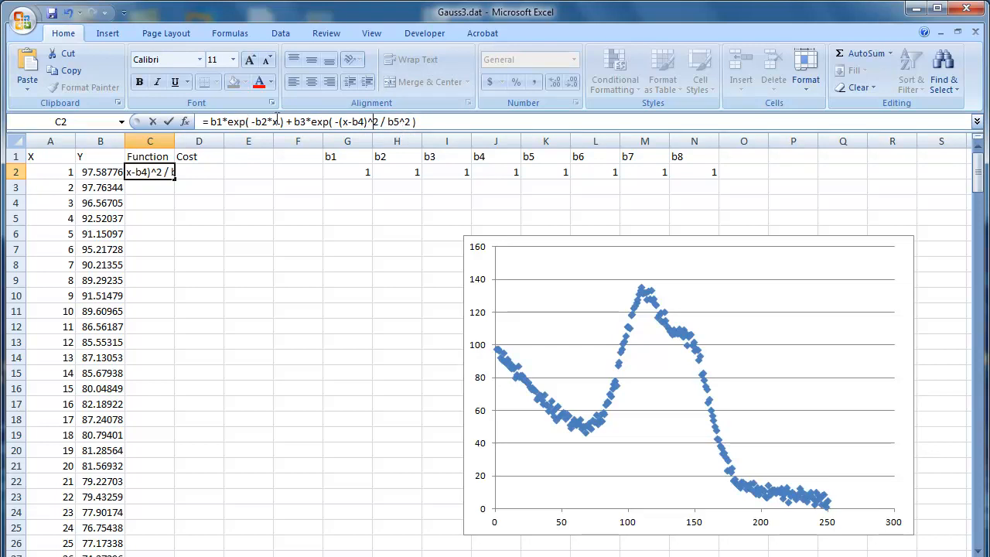
key("Return")
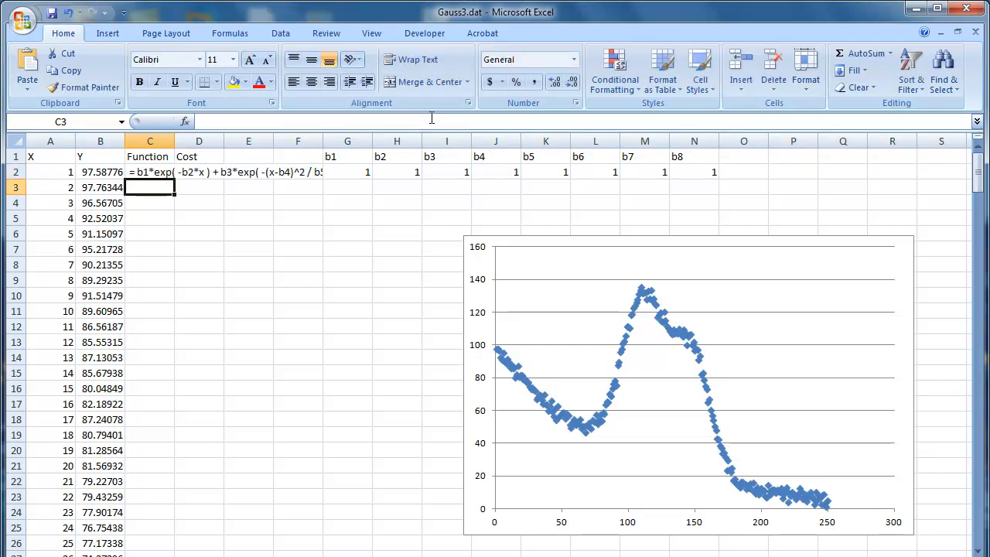
- Change the parameters in the C2 formula text to the defined names b1_, b2_, b3_, b4_ and b5_
left_click(161, 175)
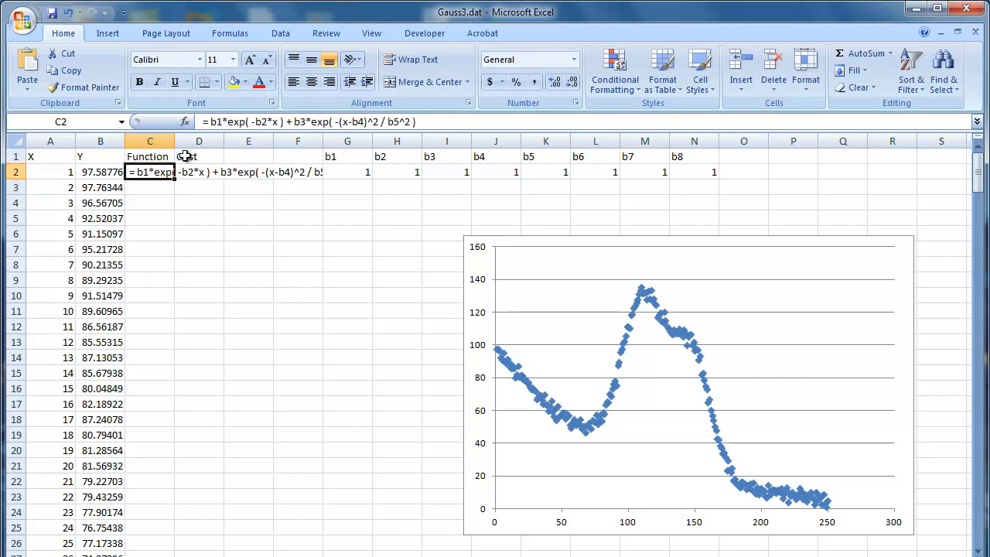
left_click(224, 121)
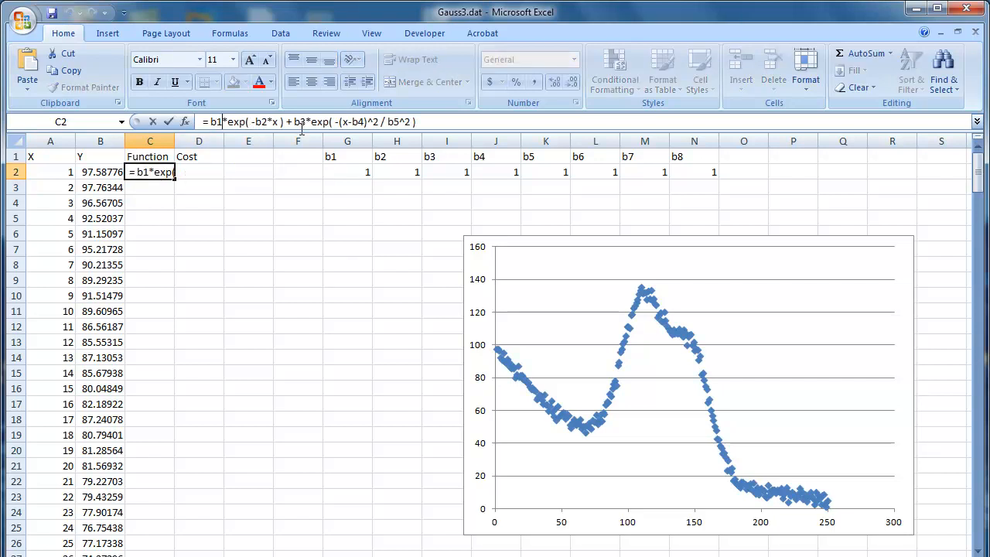
type("_")
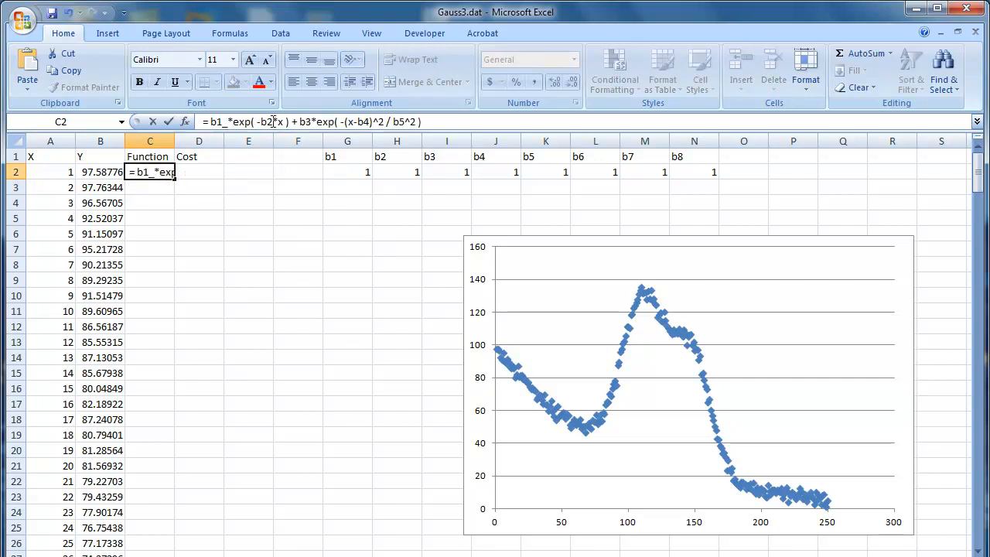
left_click(274, 121)
type("_")
type("_")
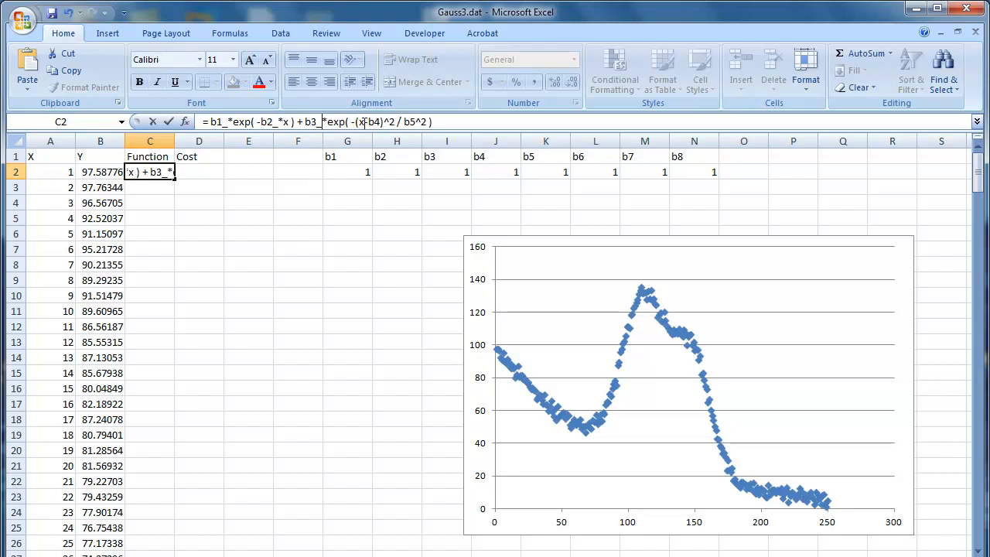
type("_")
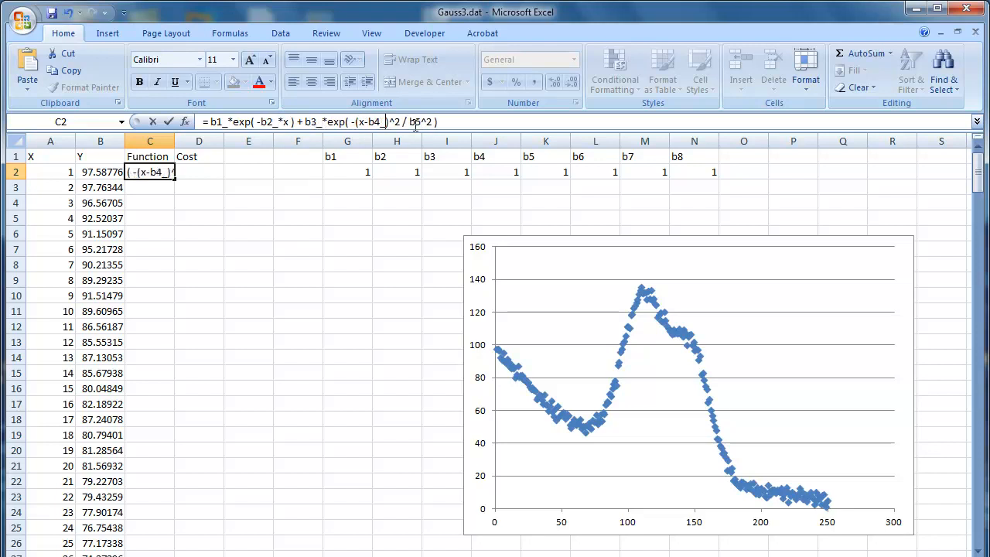
left_click(422, 122)
type("_")
left_click(465, 121)
key("Return")
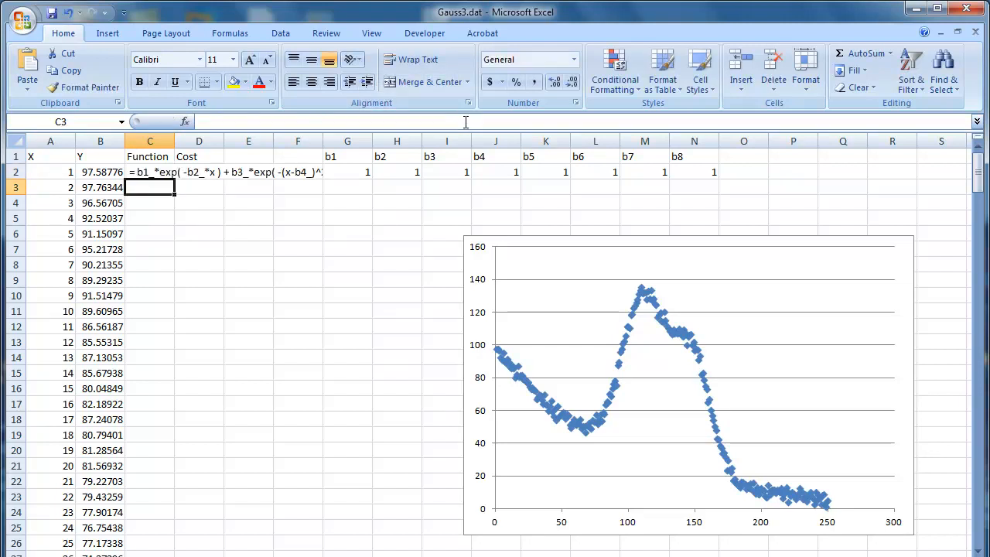
- Try to replace the first x in the C2 formula text with a reference to cell A2
left_click(159, 172)
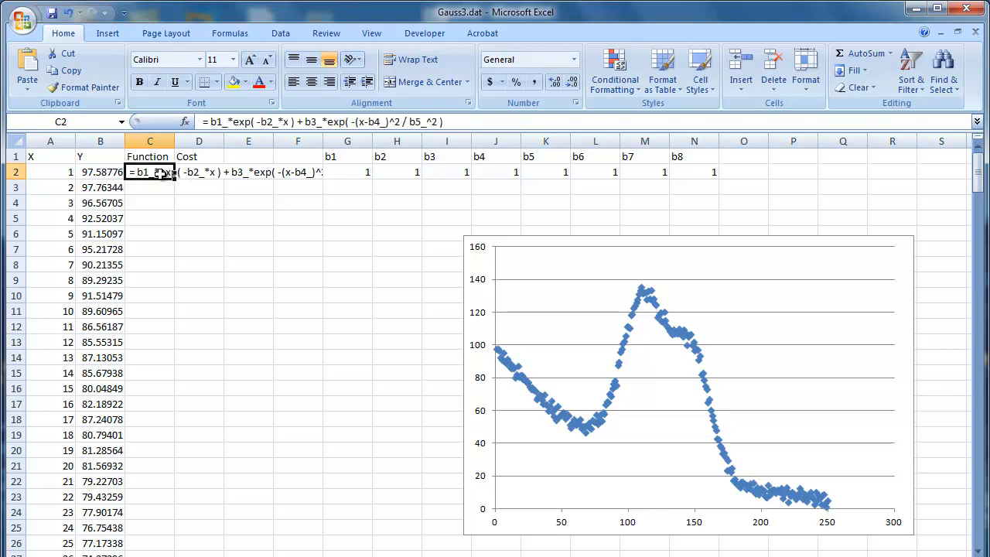
double_click(285, 121)
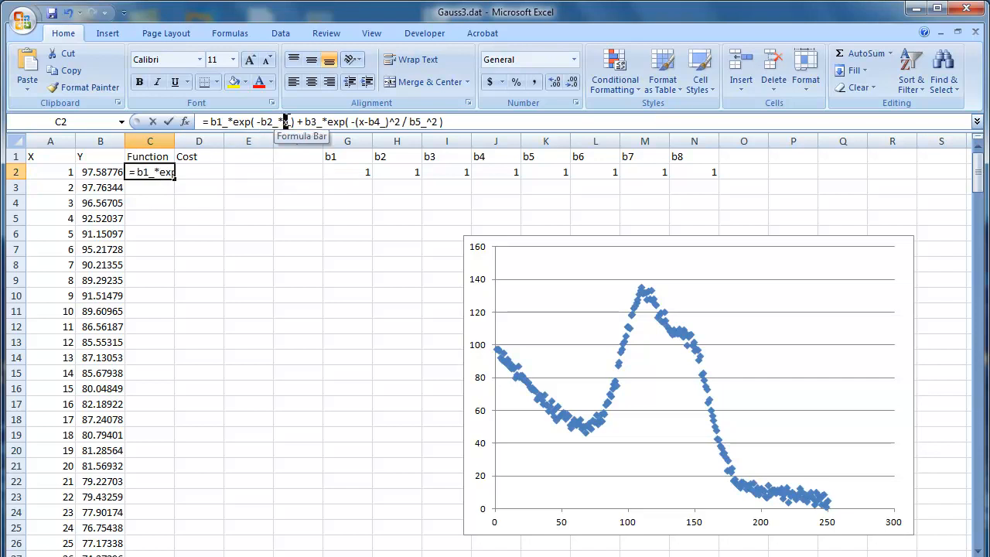
left_click(46, 175)
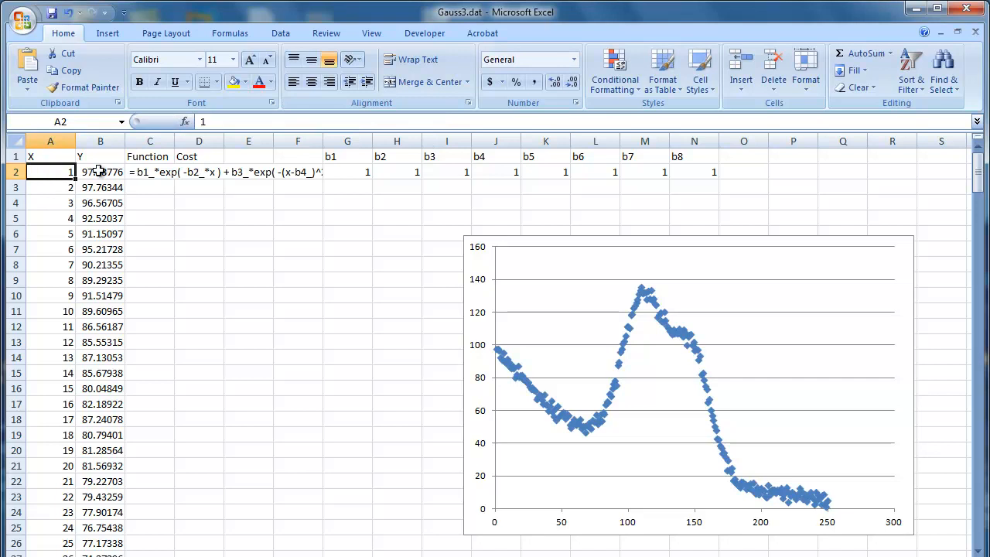
- Remove the space after the equals sign in C2 so the entry starts with =b1_, and reselect the cell
left_click(143, 171)
left_click(229, 121)
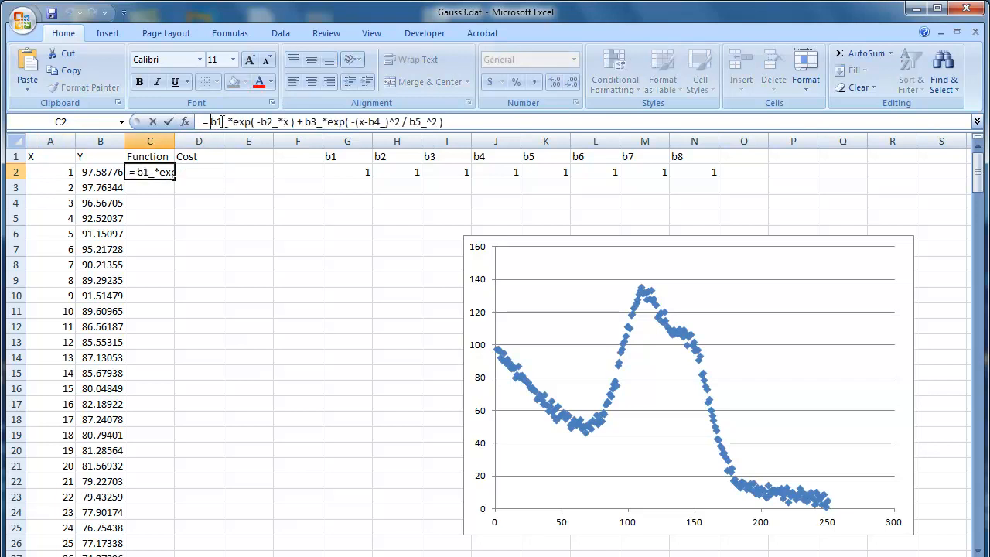
key("Return")
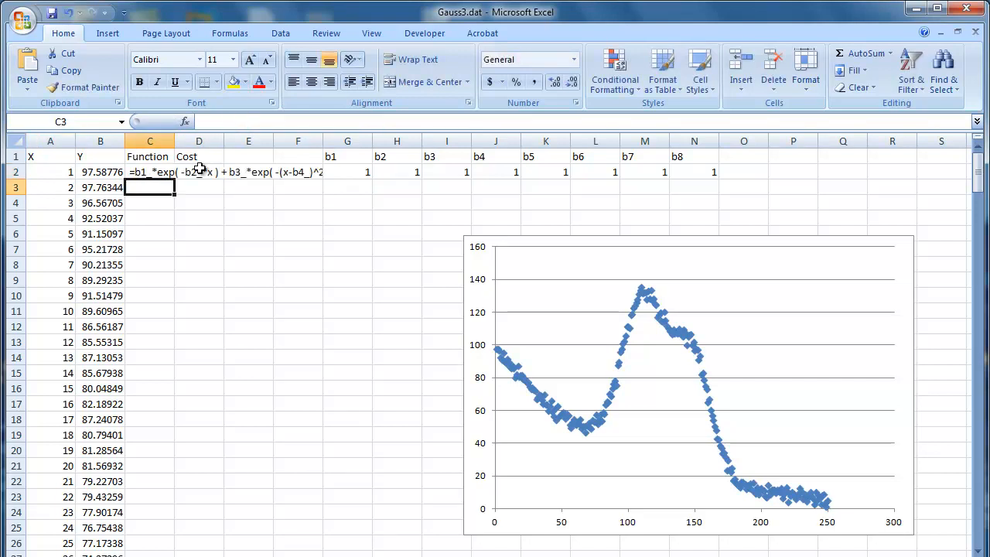
left_click(139, 170)
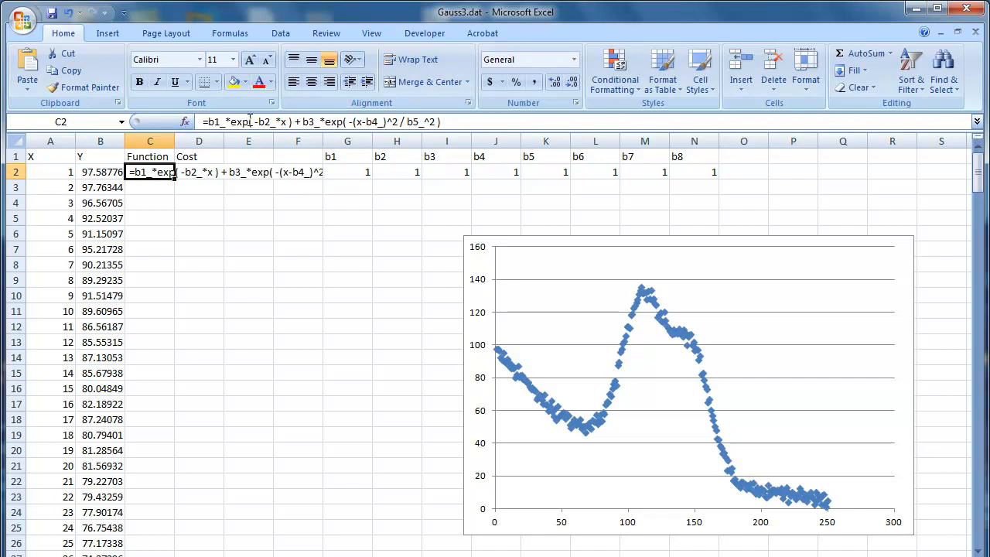
- Try to get C2 evaluated as a formula by re-entering its existing text
left_click(456, 121)
left_click(378, 122)
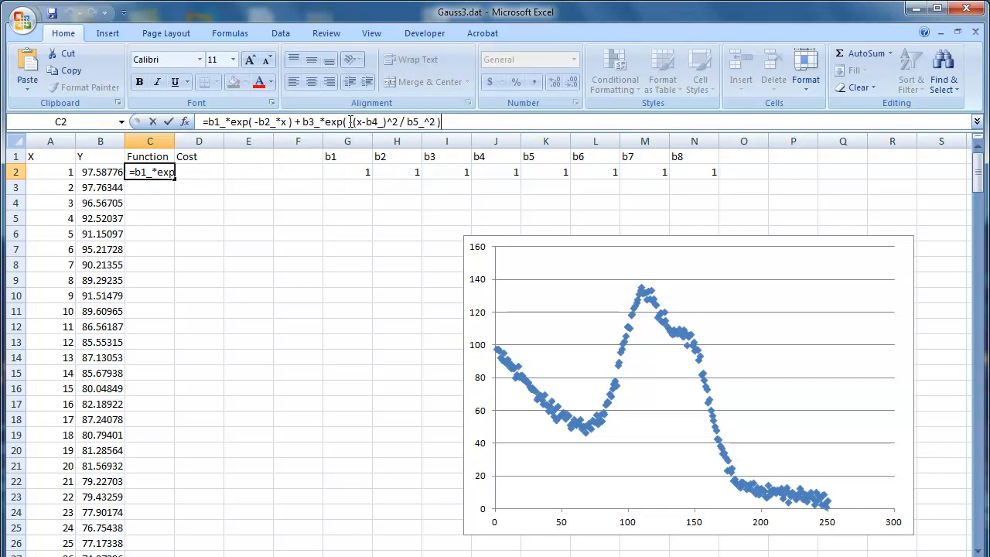
key("Return")
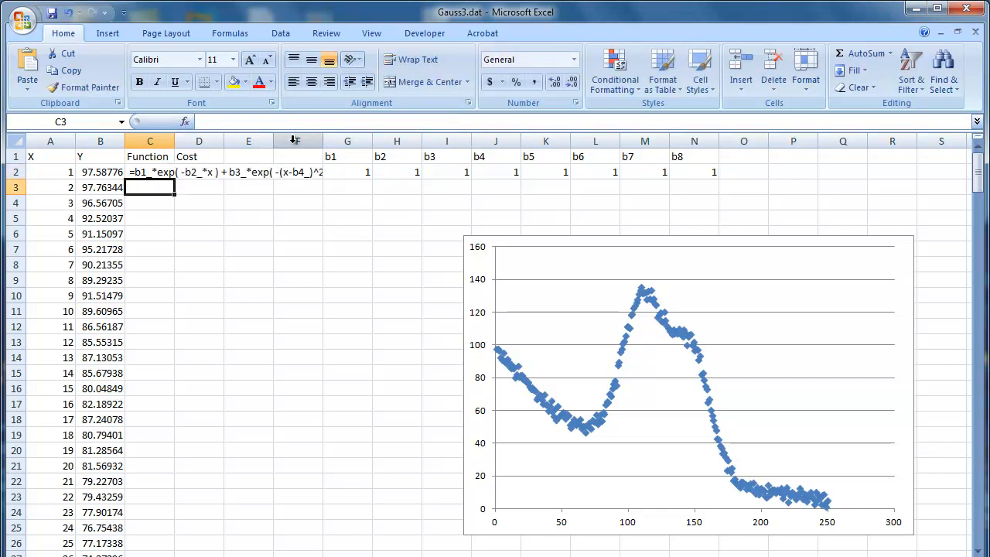
left_click(148, 171)
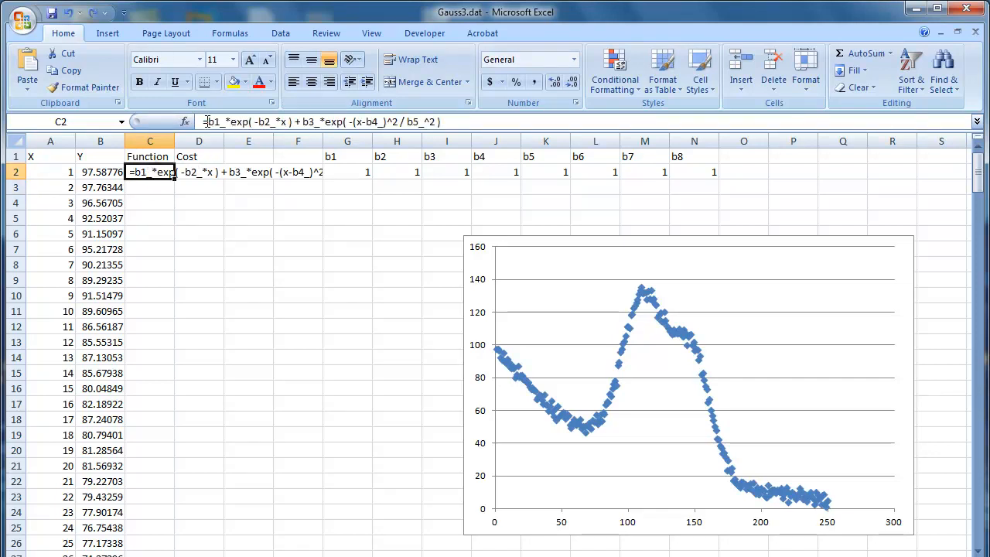
left_click(220, 122)
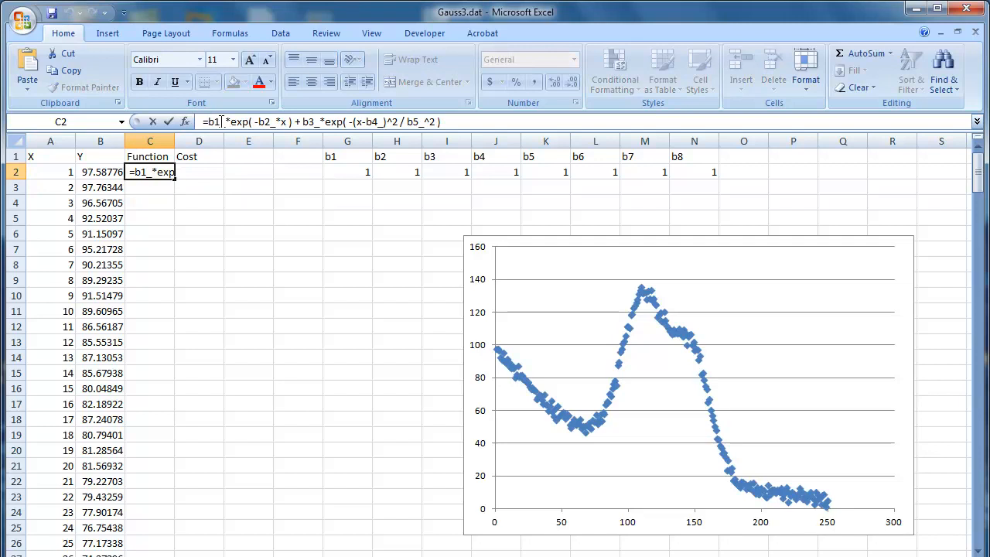
key("Return")
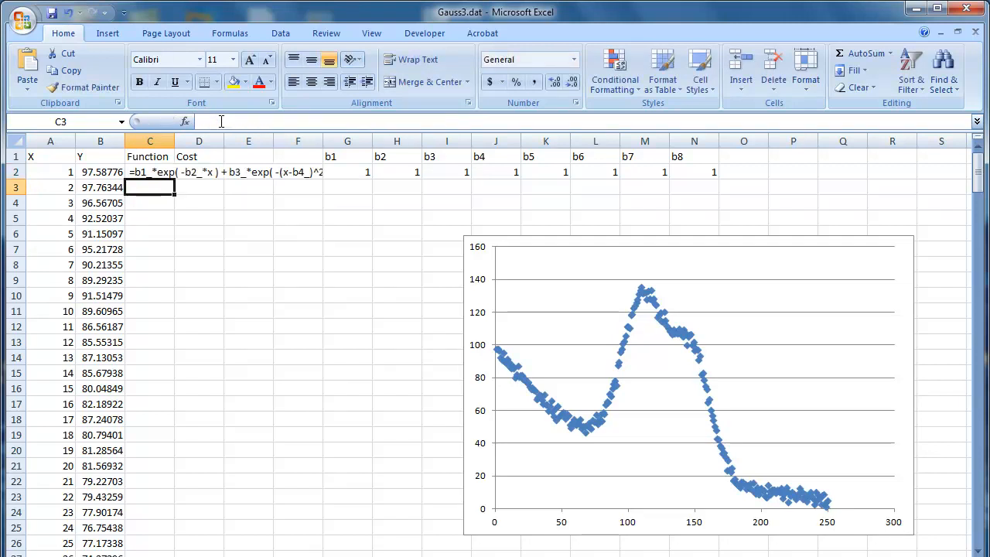
- Remove the leading space before the equals sign in C2 so the entry becomes a formula
left_click(172, 173)
left_click(208, 122)
key("BackSpace")
type("=")
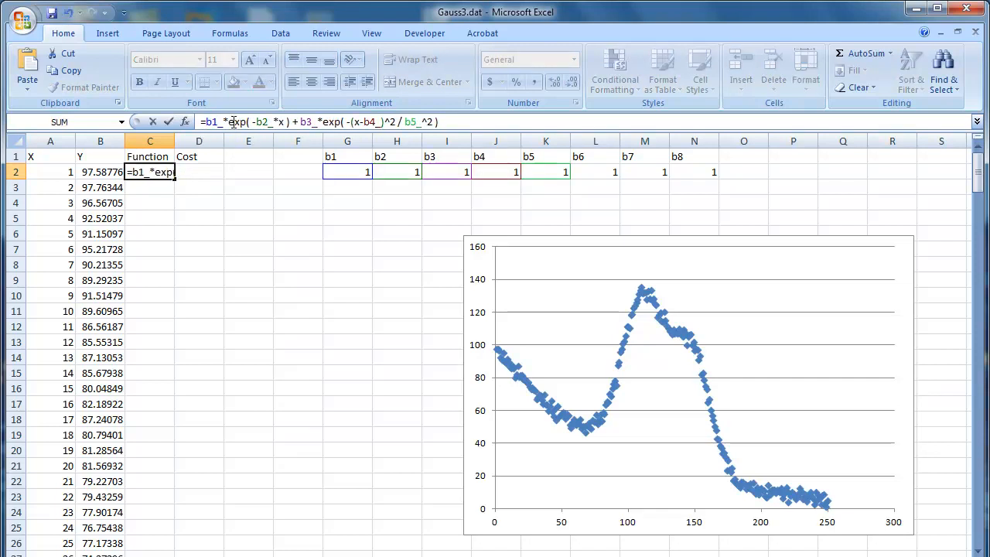
key("ctrl+Return")
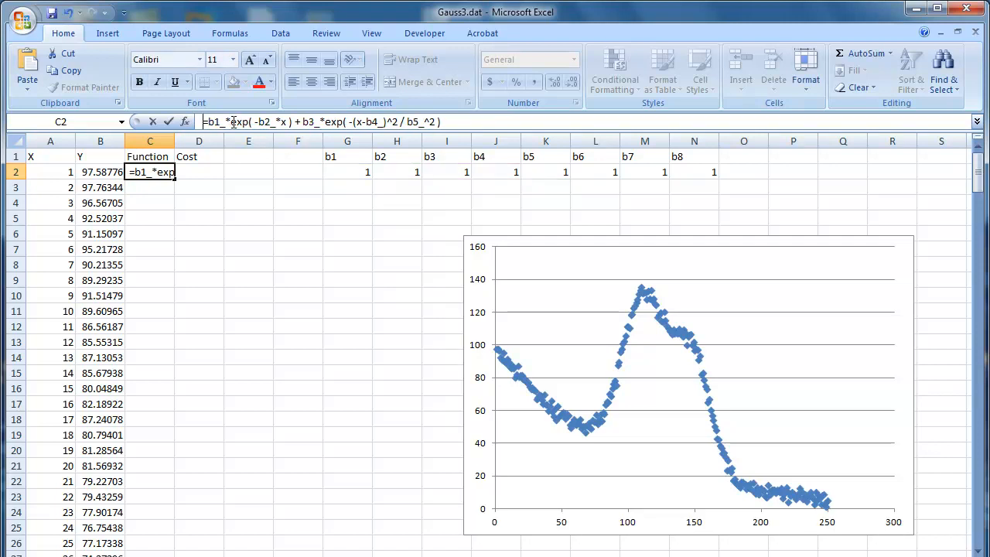
key("BackSpace")
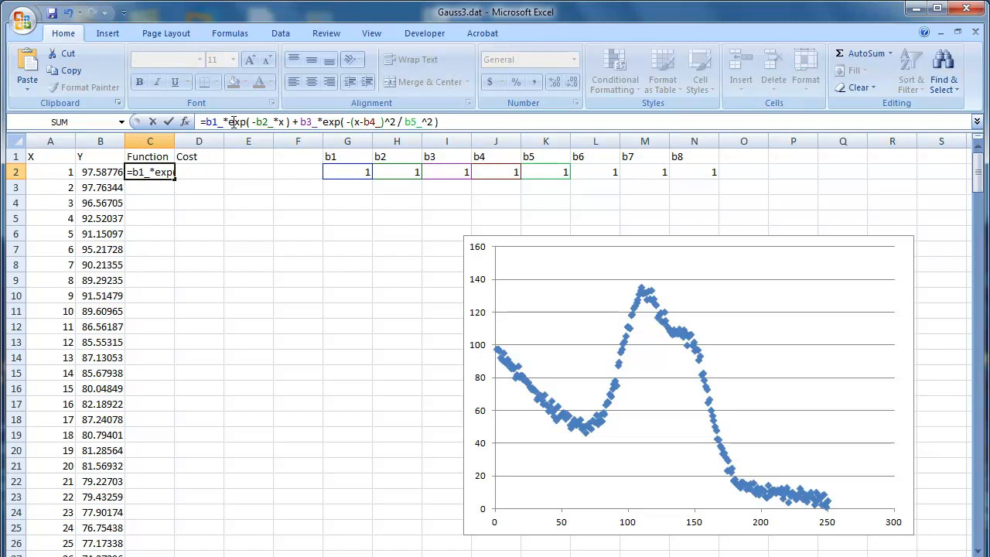
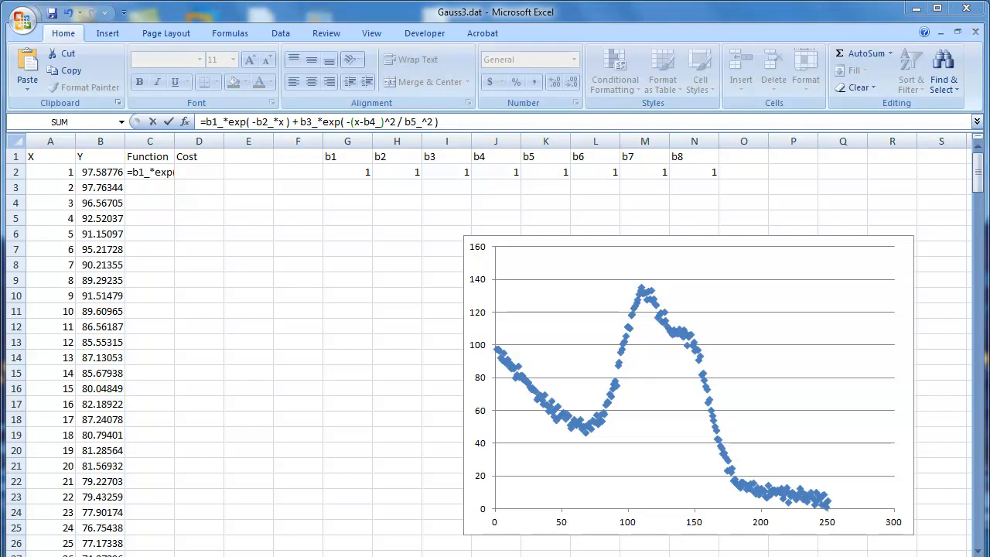
mouse_move(353, 181)
left_mouse_down()
mouse_move(374, 177)
mouse_move(321, 190)
mouse_move(217, 138)
mouse_move(221, 130)
mouse_move(203, 116)
mouse_move(223, 130)
mouse_move(258, 116)
mouse_move(266, 159)
mouse_move(271, 139)
mouse_move(396, 172)
mouse_move(405, 164)
left_mouse_up()
left_click_drag(305, 127, 366, 177)
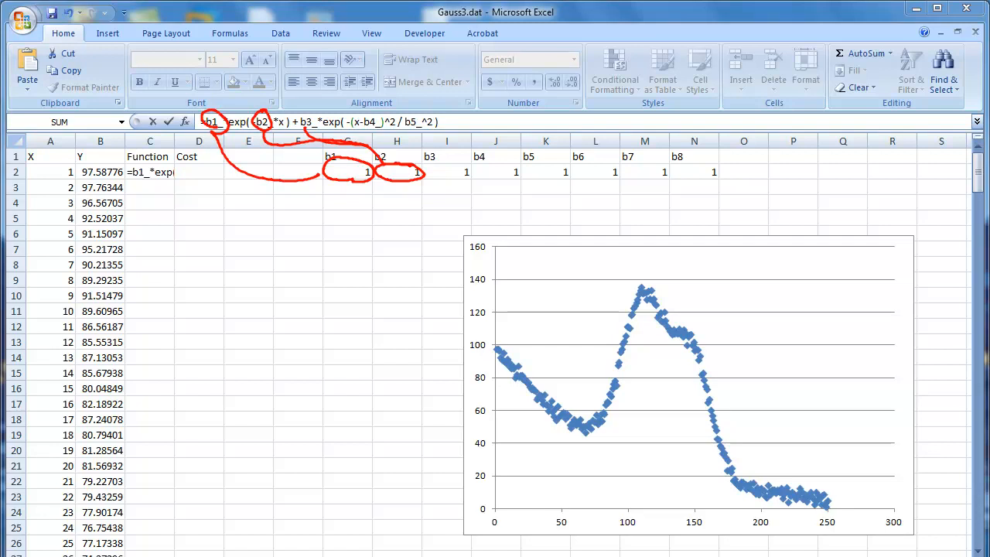
key("Escape")
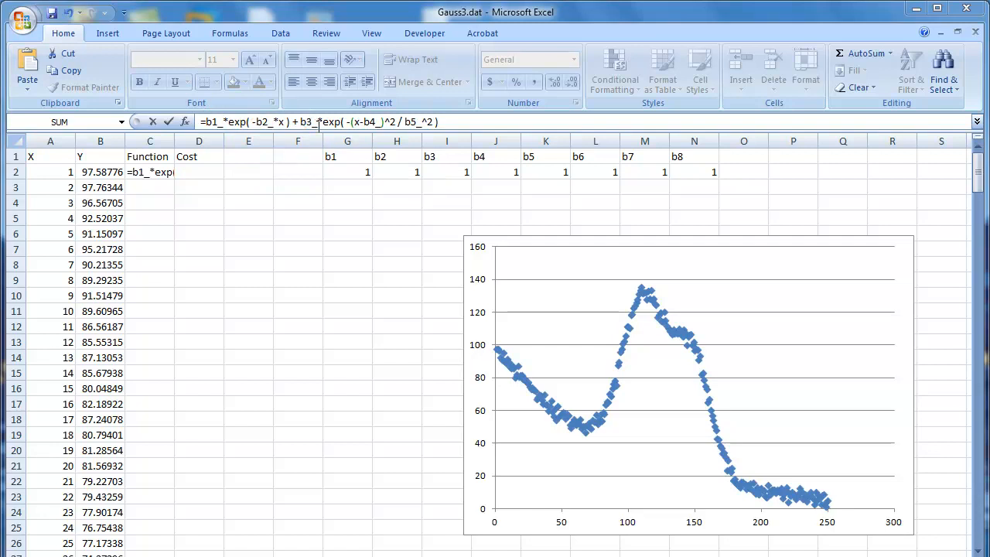
- Enter the C2 formula, and replace both x variables in it with references to cell A2
left_click(318, 122)
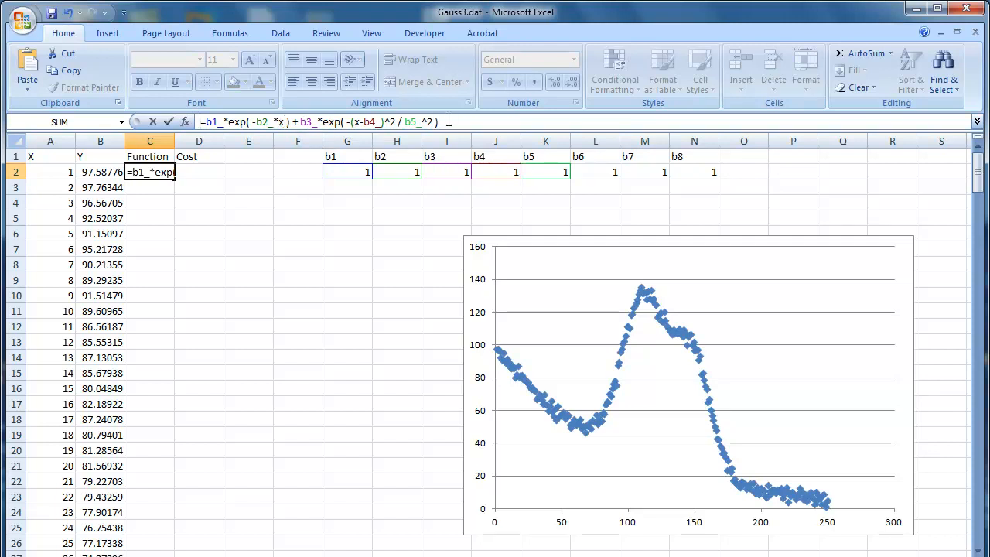
key("Return")
left_click(146, 172)
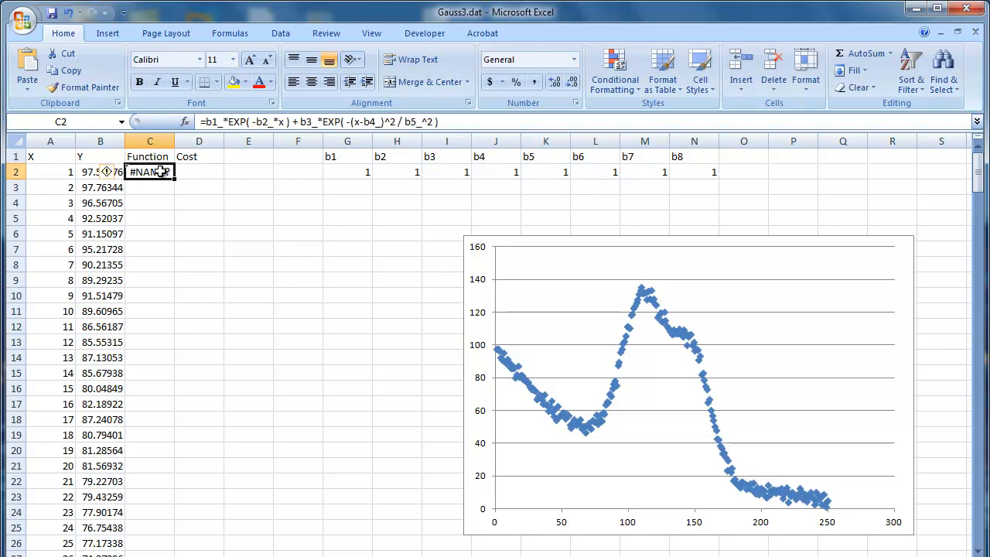
left_click(280, 121)
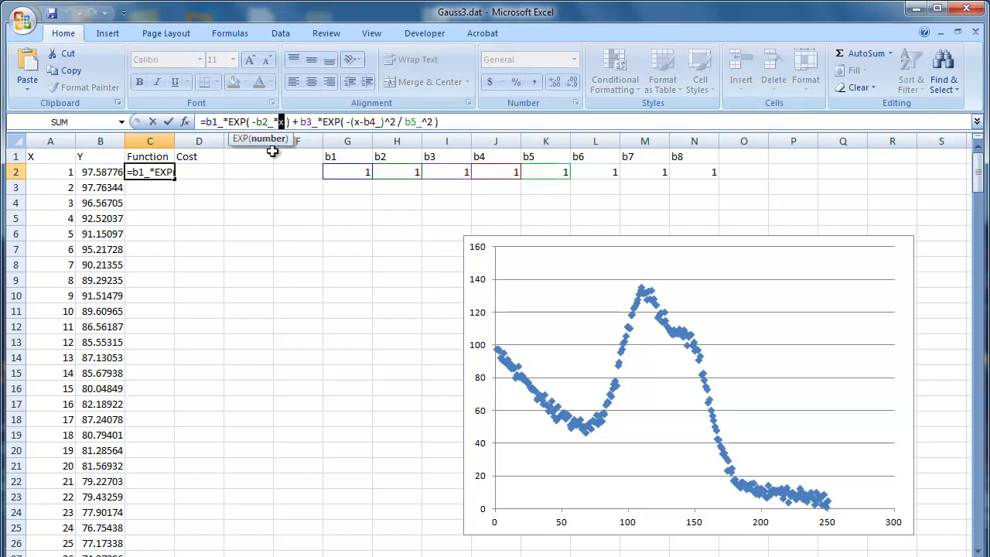
left_click(56, 175)
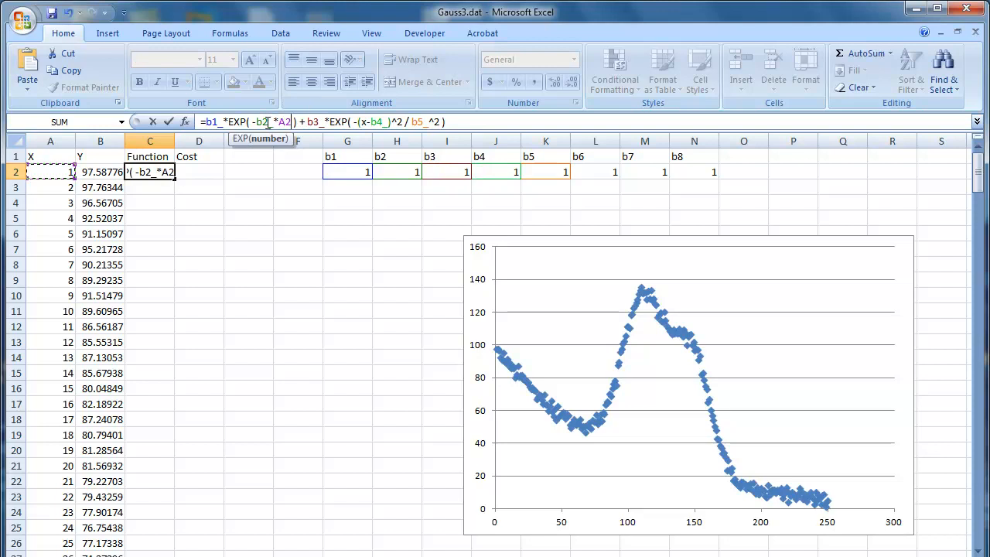
double_click(364, 122)
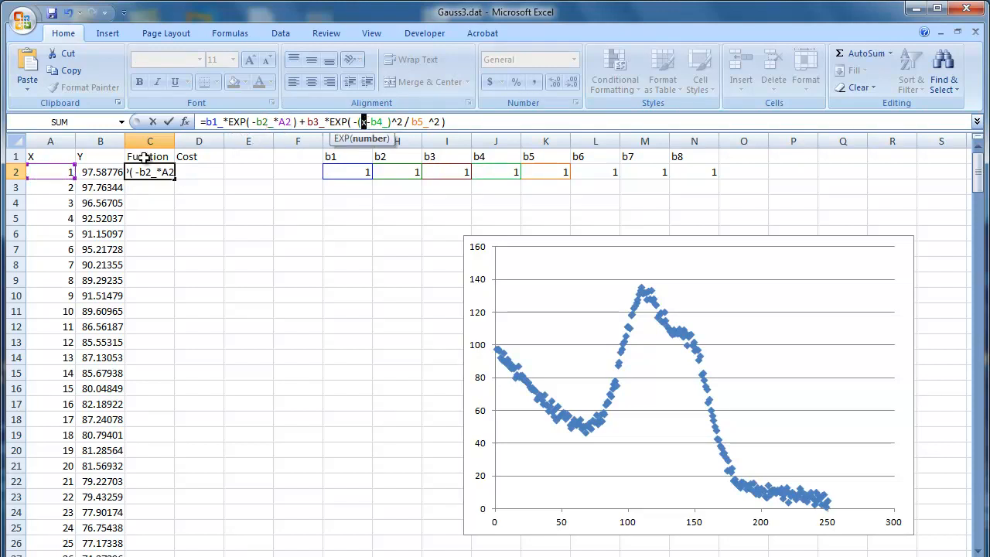
left_click(60, 171)
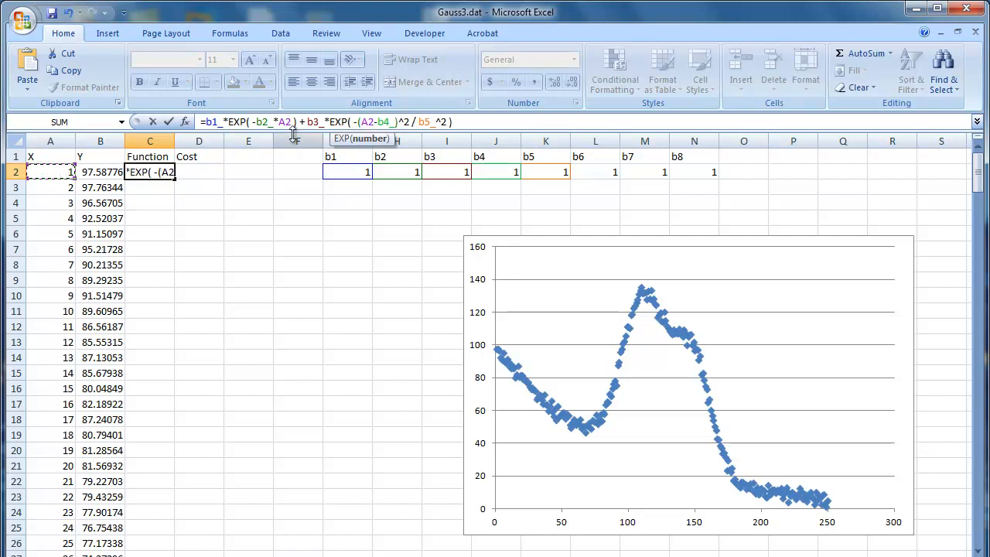
key("Return")
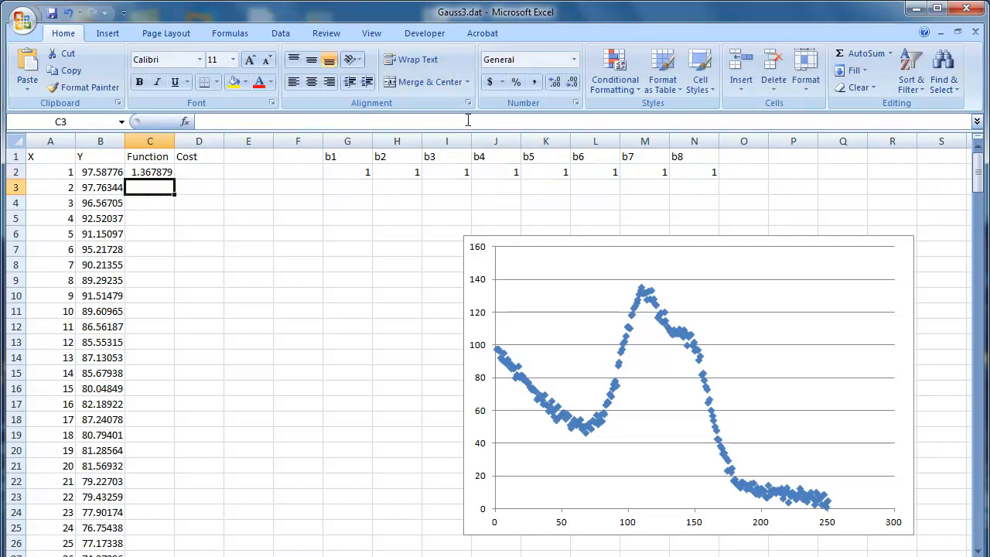
- Copy the model term + b6*exp( -(x-b7)**2 / b8**2 ) from the NIST page in Firefox and append it to the C2 formula in Excel
left_click(164, 172)
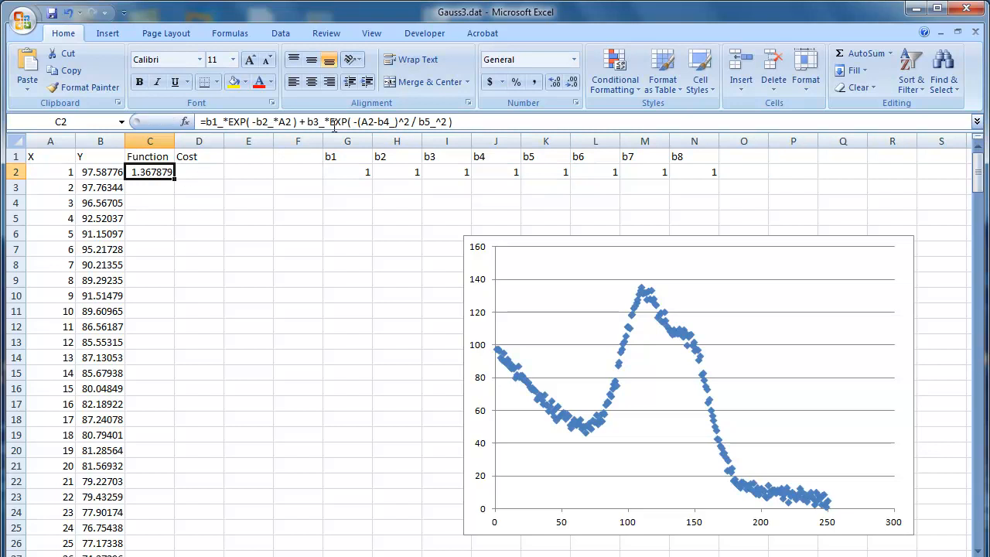
left_click(457, 121)
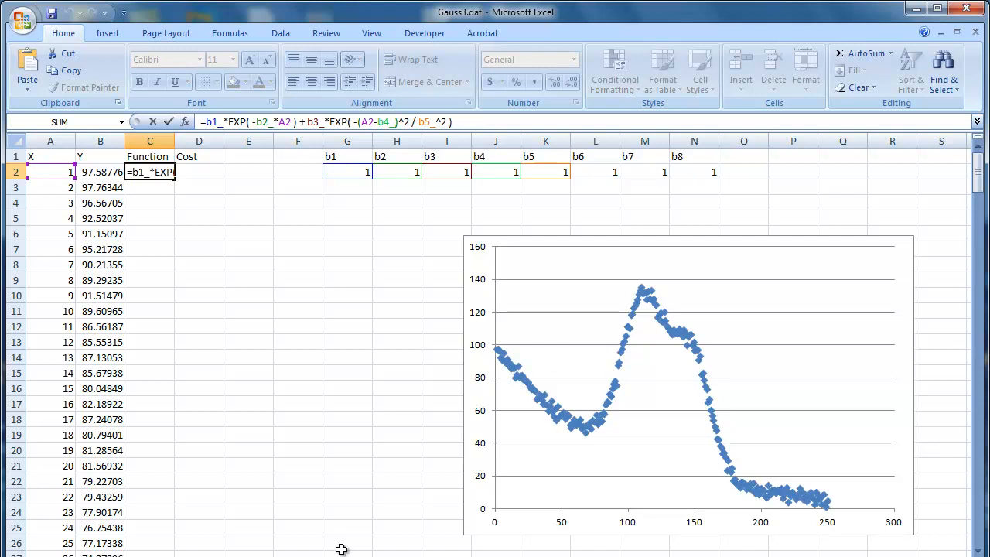
key("alt+Tab")
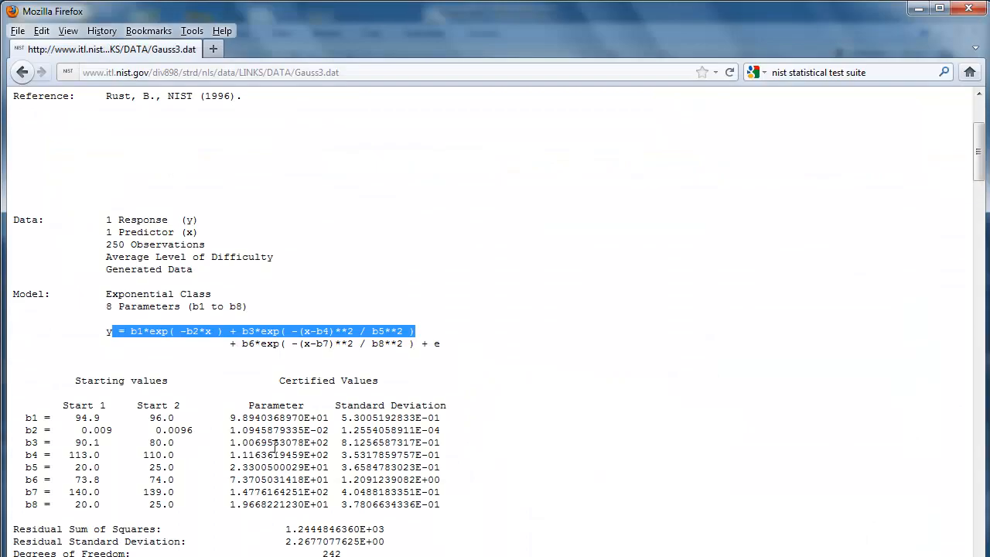
left_click_drag(231, 343, 416, 345)
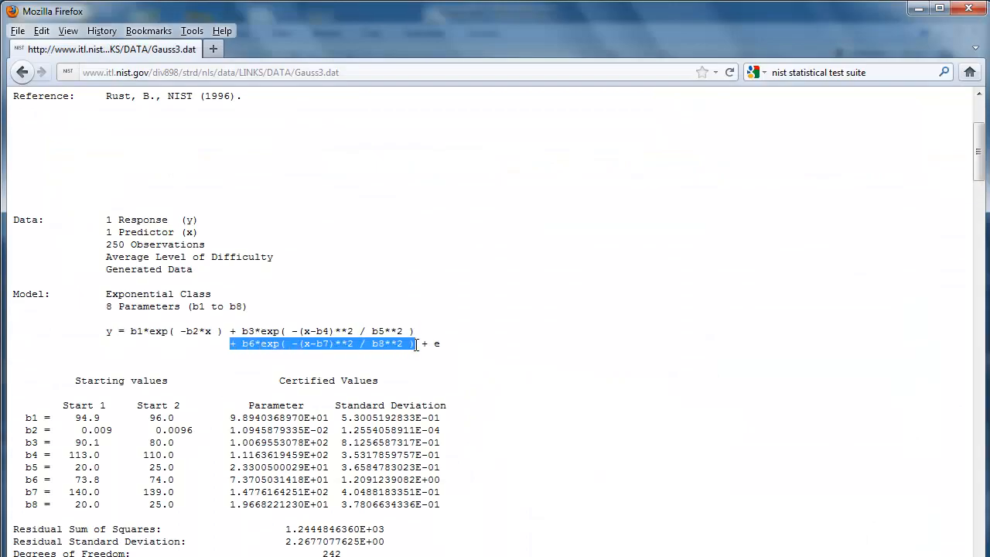
right_click(387, 343)
left_click(424, 353)
left_click(920, 9)
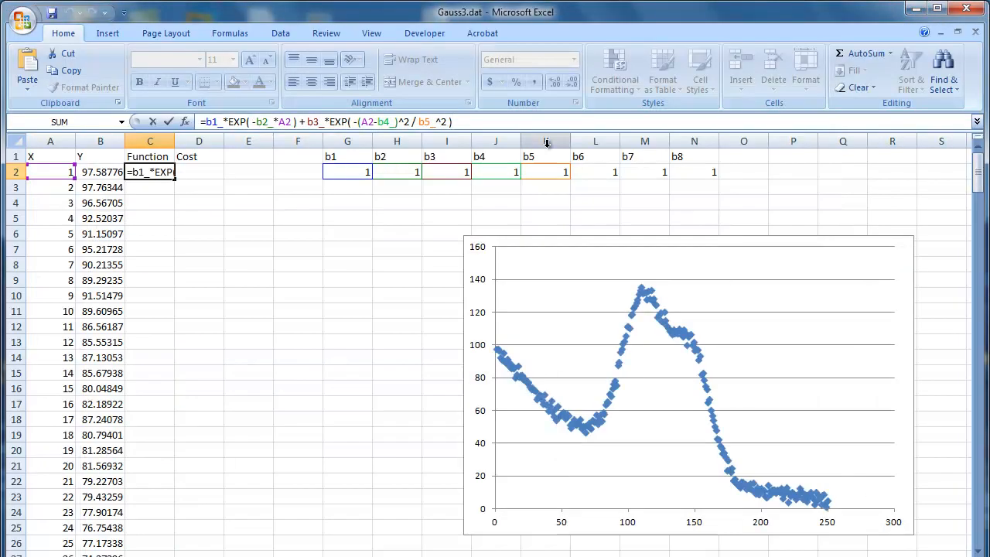
right_click(476, 122)
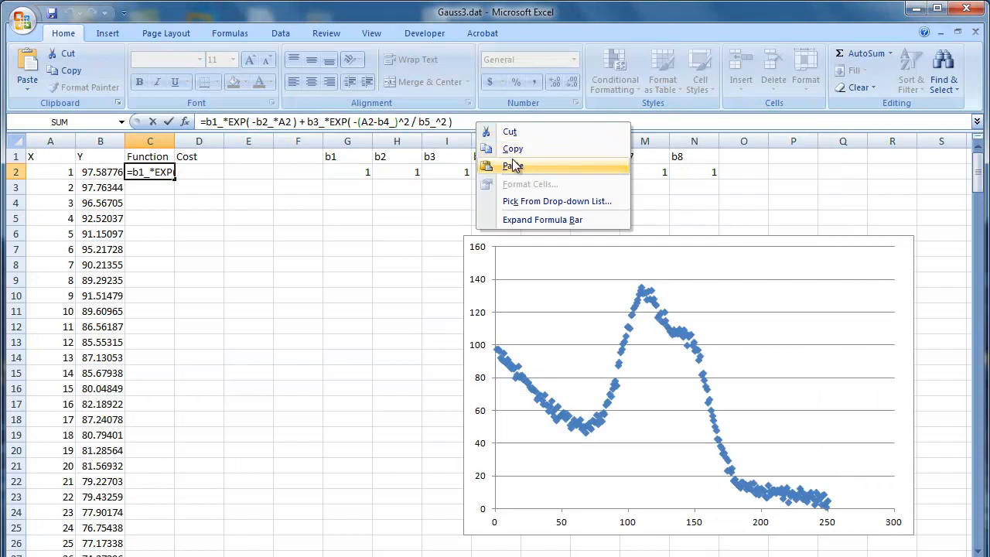
left_click(487, 166)
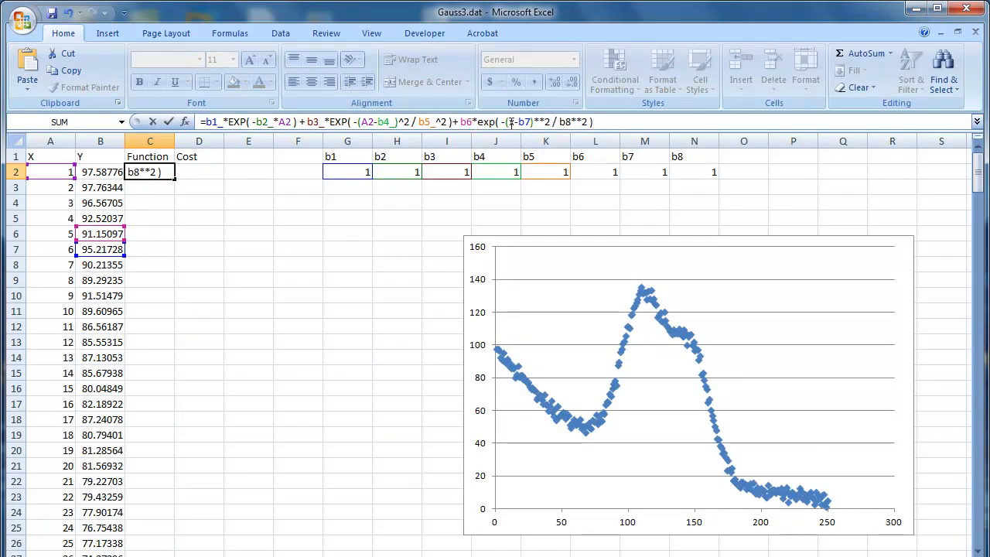
- Change the parameters in the appended term of the C2 formula to the defined names b6_, b7_ and b8_
type("_")
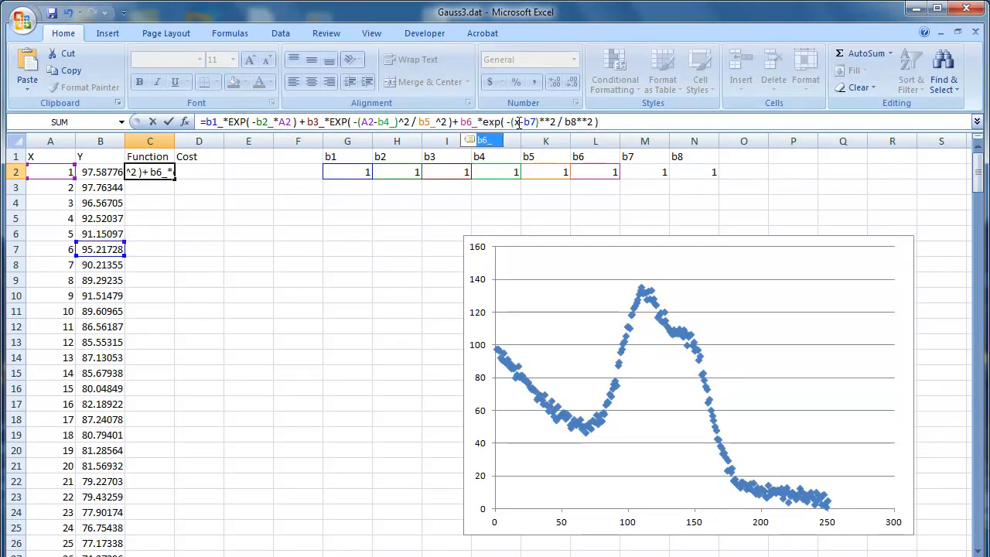
left_click(532, 121)
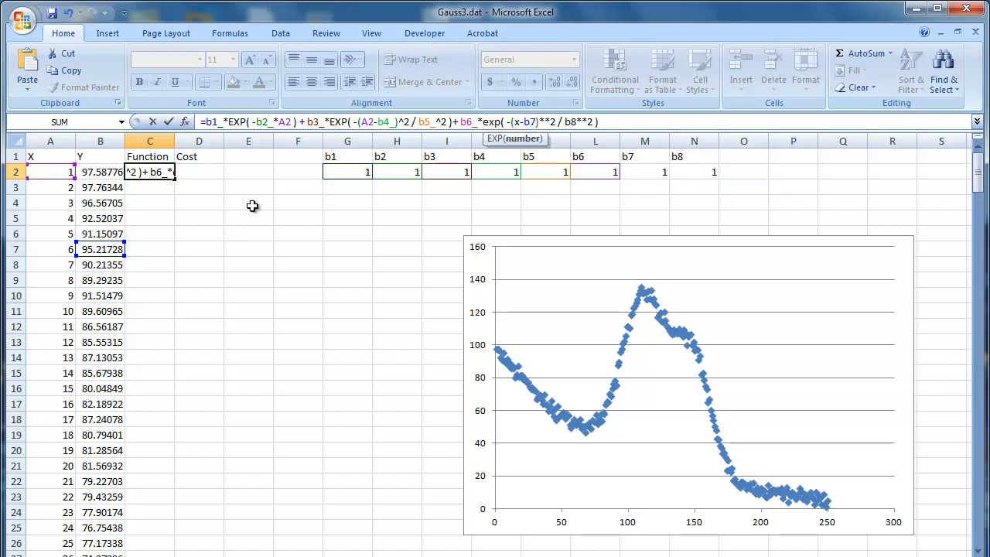
left_click(537, 124)
type("_")
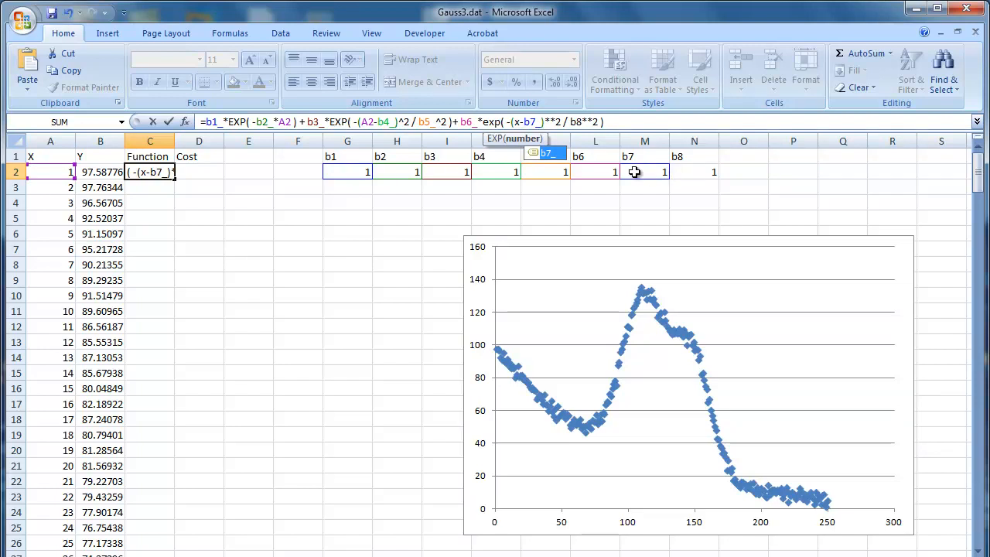
left_click(612, 124)
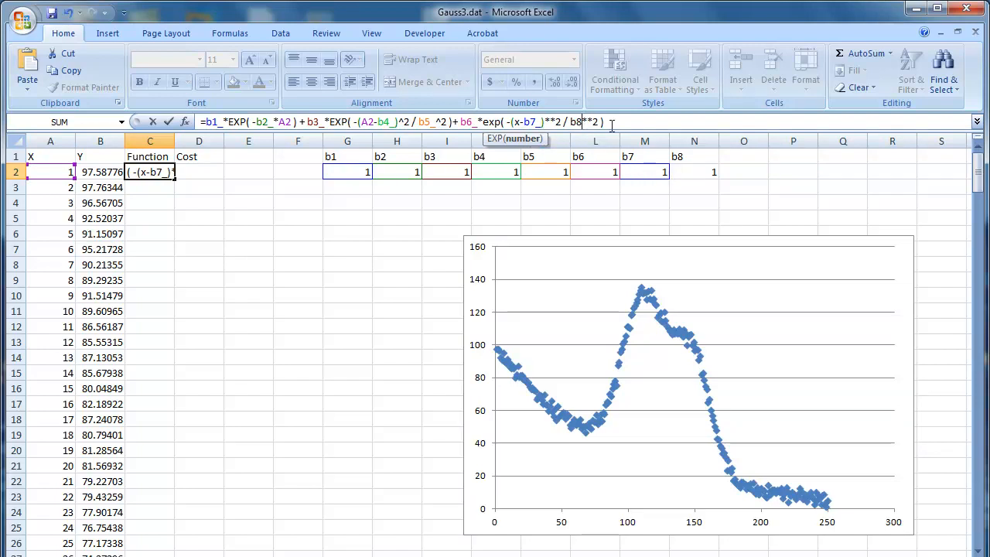
key("Left")
key("Left")
key("Left")
key("Left")
key("Left")
type("_")
- Replace both ** power operators in the appended term of C2 with ^ and enter the formula
left_click(551, 121)
type("^")
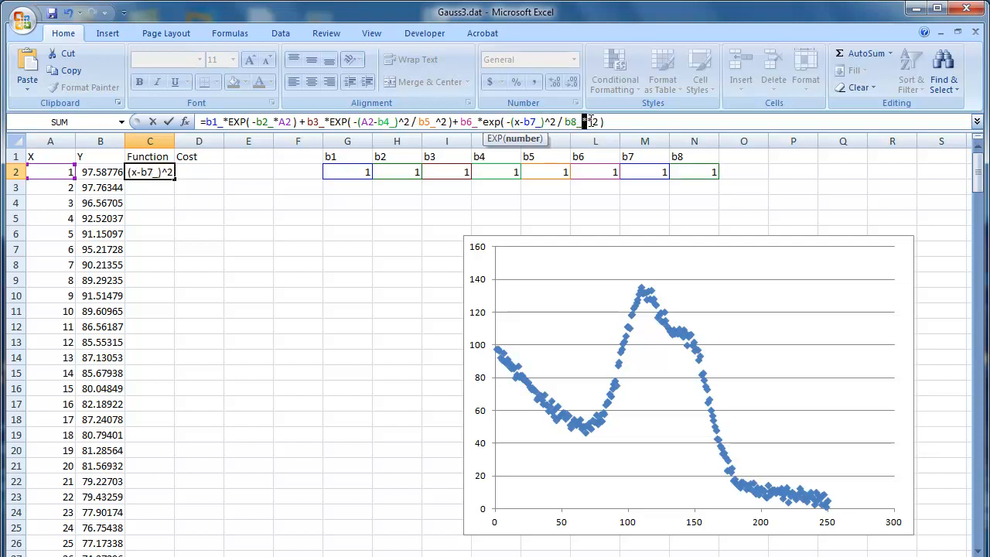
type("^")
left_click(616, 121)
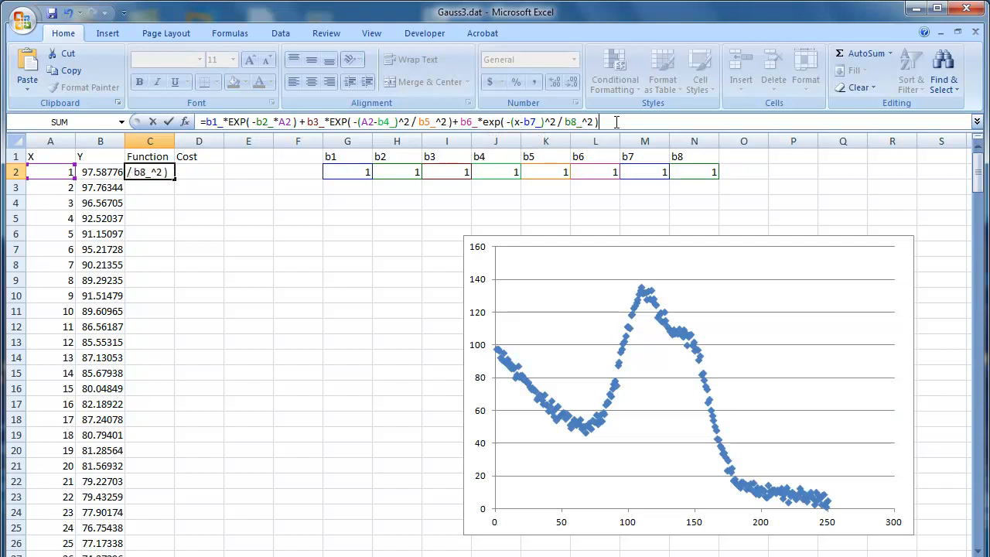
key("Return")
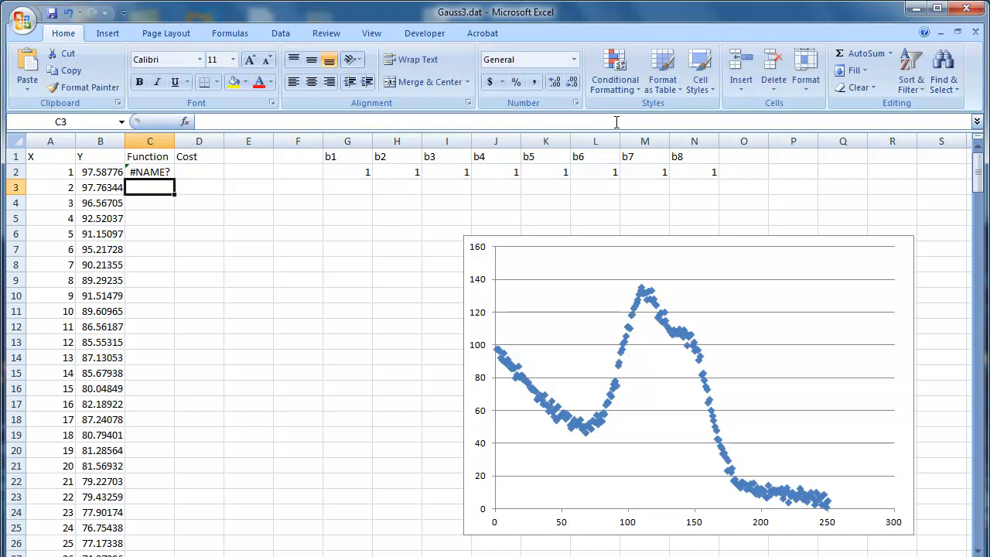
- Replace the x variable in the b6_ term of the C2 formula with a reference to cell A2 and enter the formula
left_click(164, 172)
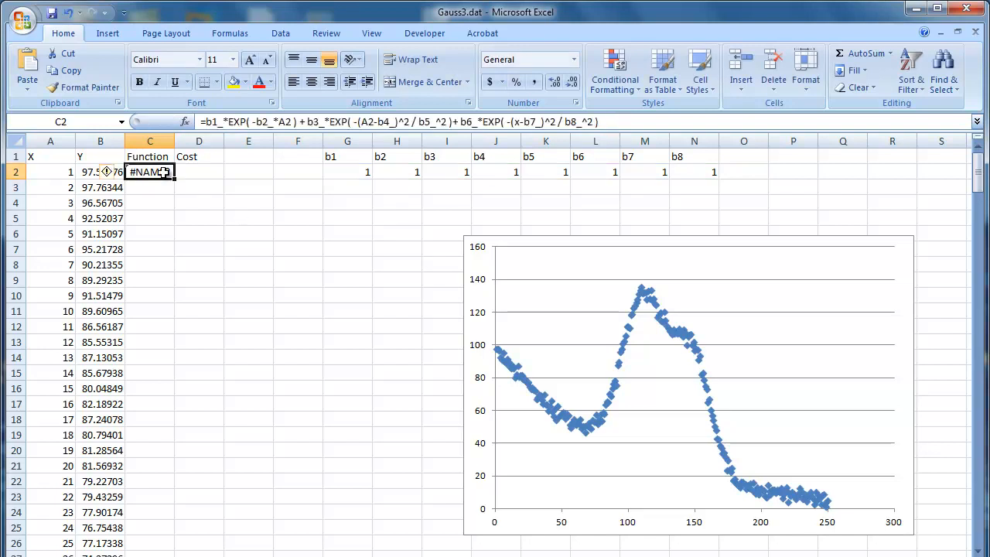
left_click(394, 121)
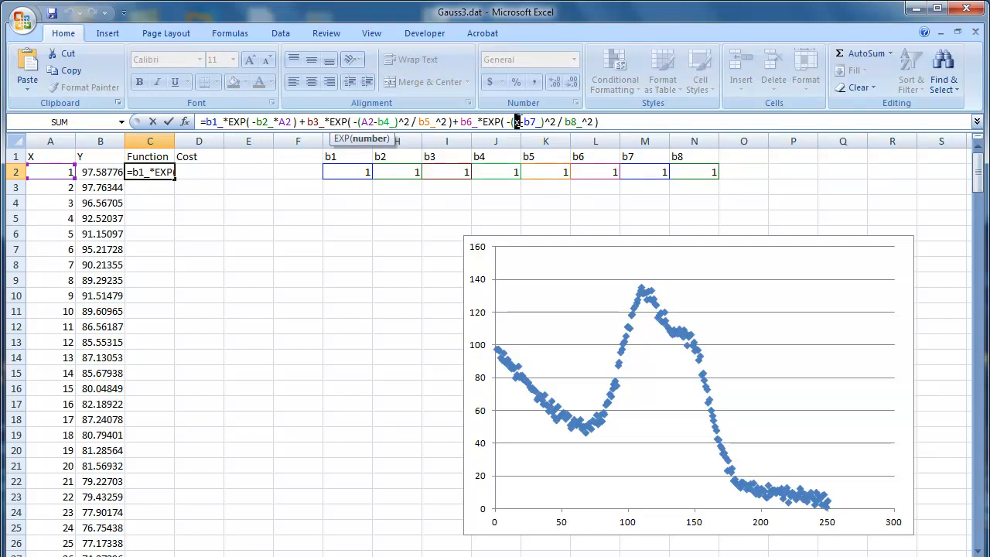
left_click(64, 172)
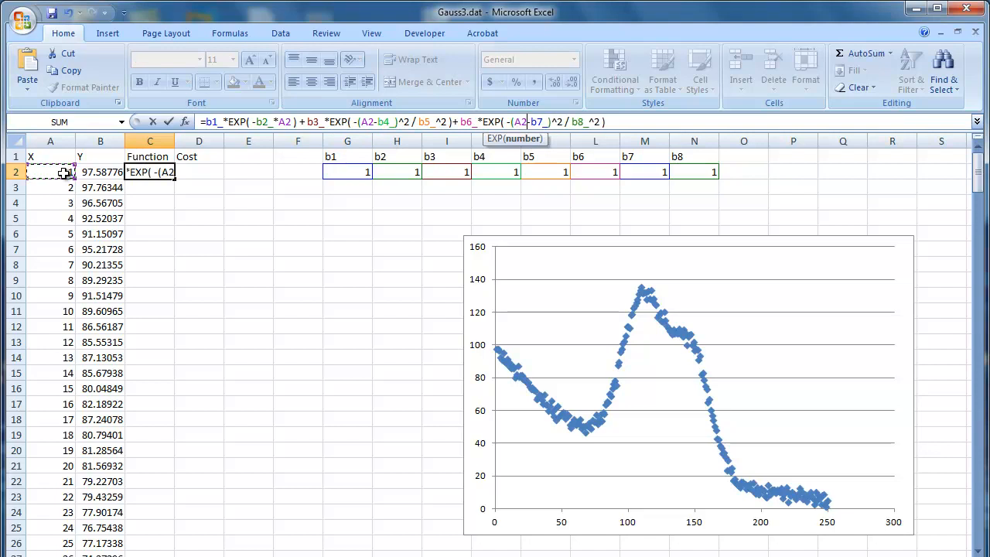
key("Return")
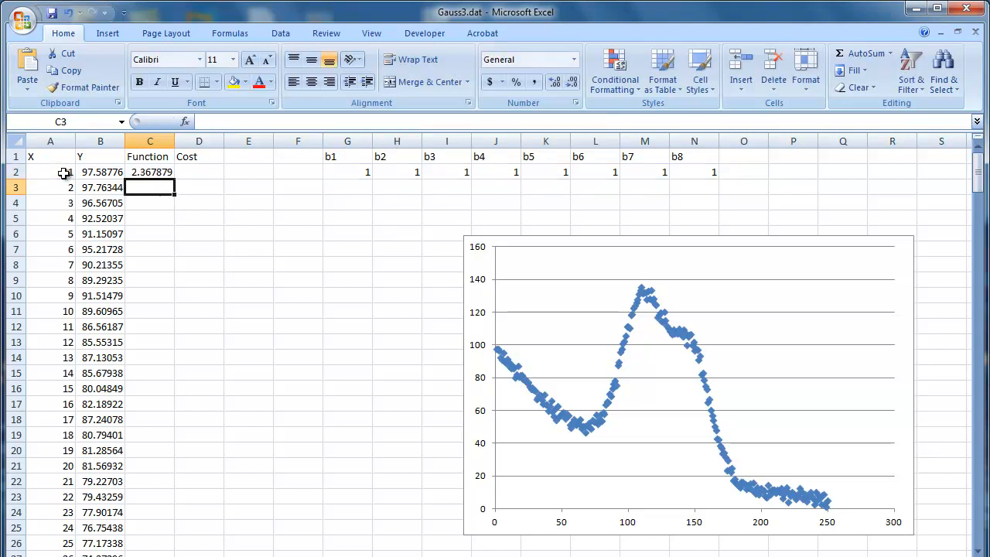
left_click(151, 171)
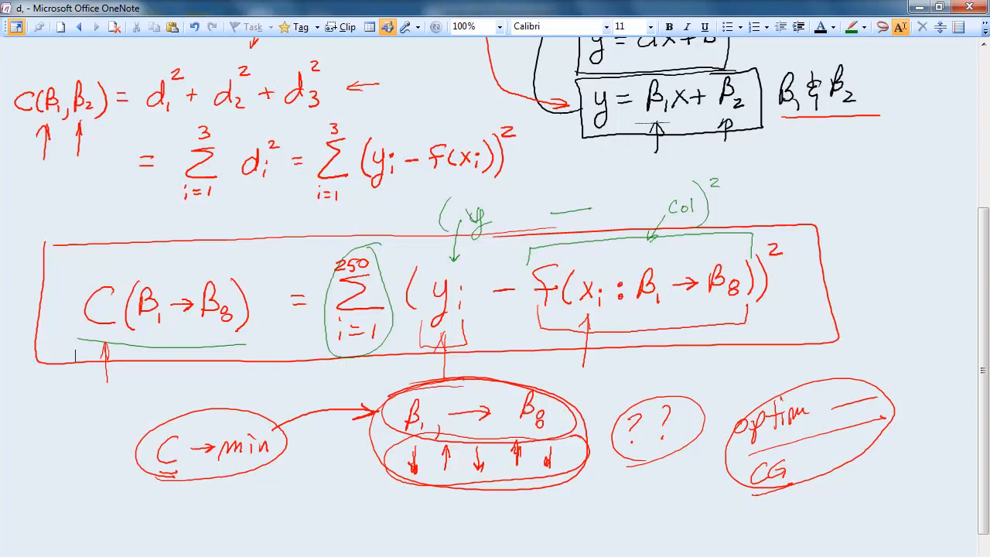
- Switch to the OneNote cost equation and outline its f(xi: β1→β8) term in green
scroll(495, 310, "up", 5)
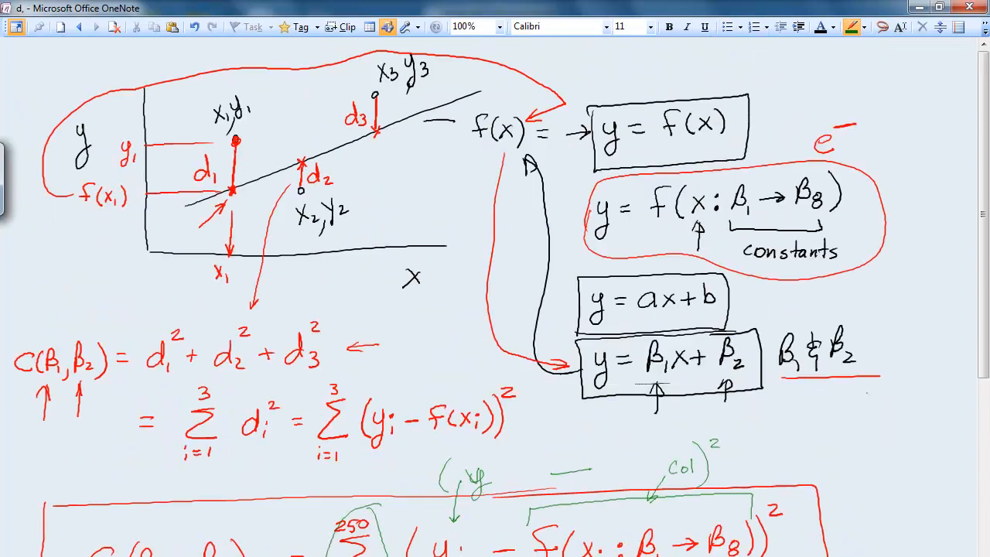
scroll(495, 309, "down", 6)
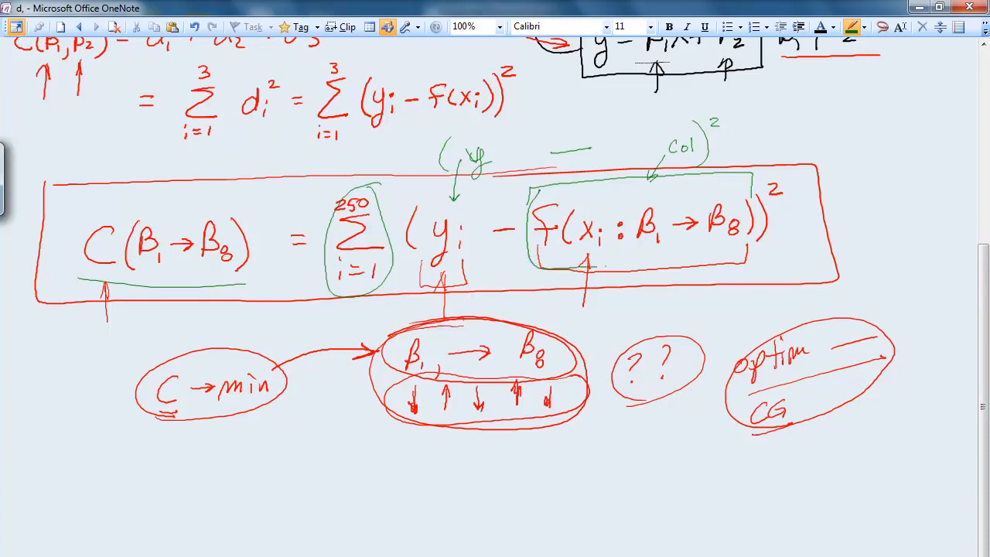
left_click_drag(749, 184, 624, 196)
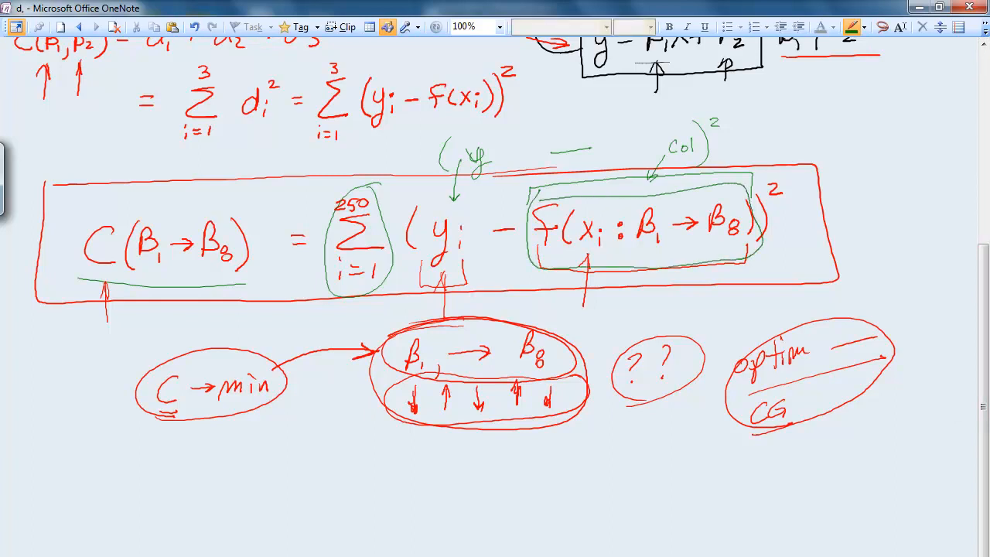
- Erase all the green annotations on and above the boxed cost equation
left_click_drag(608, 203, 588, 194)
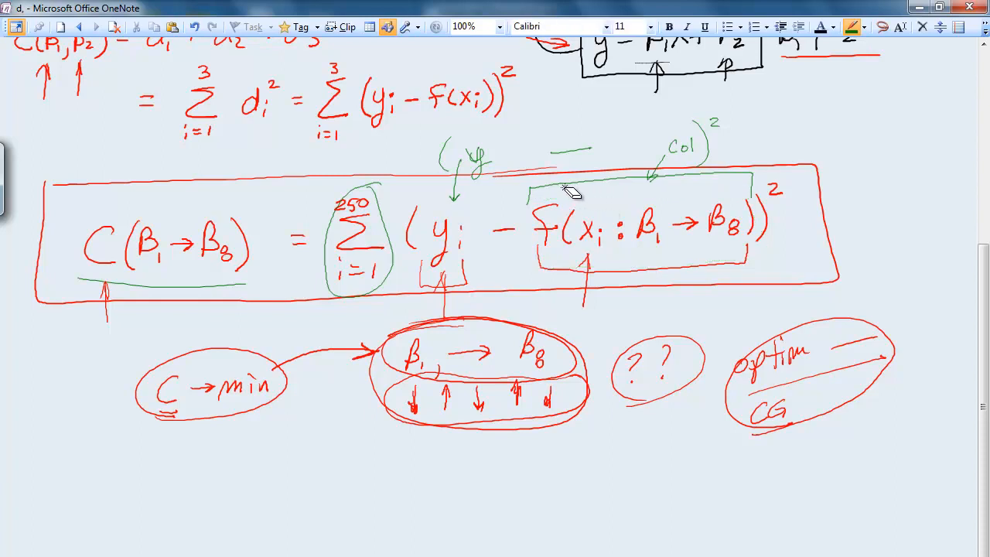
left_click(570, 185)
left_click_drag(699, 147, 684, 151)
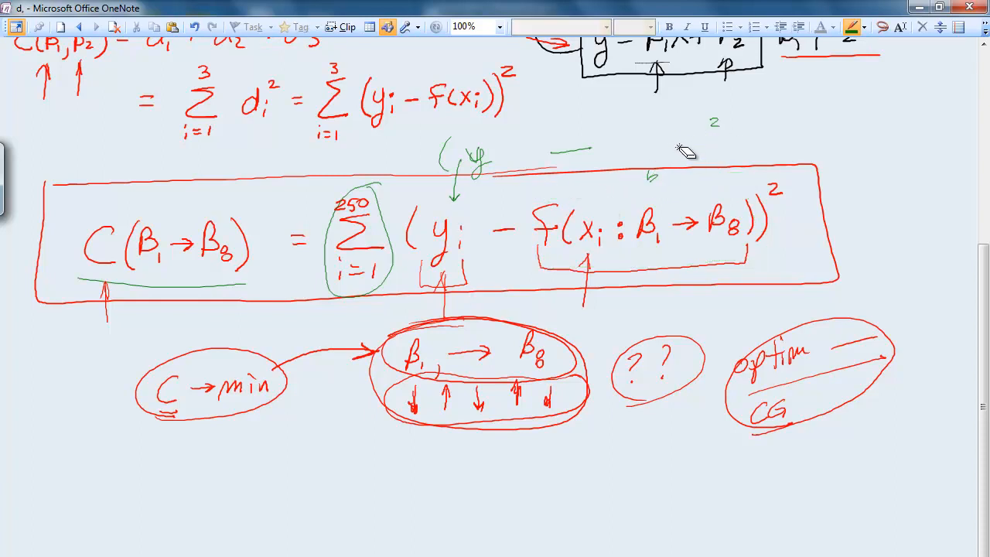
left_click(652, 179)
left_click(713, 126)
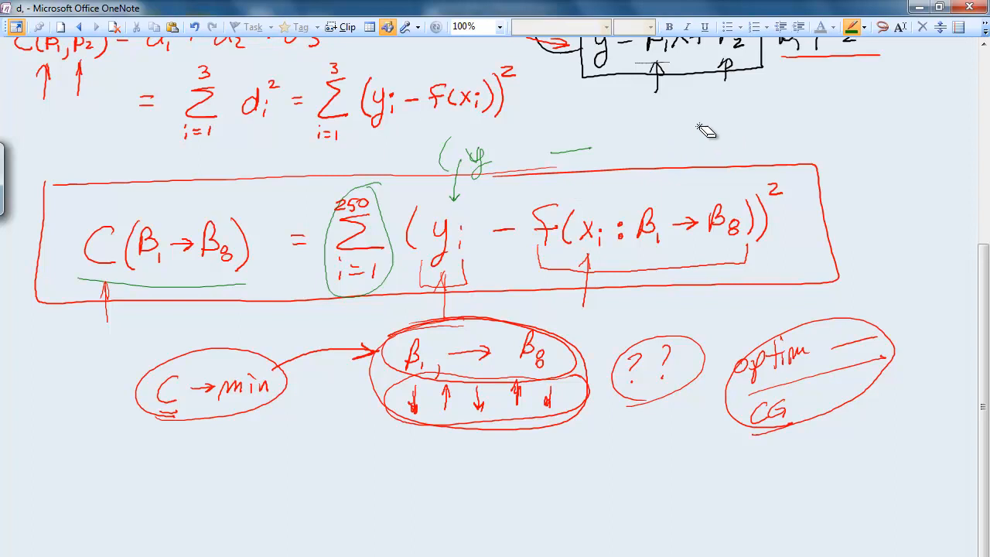
left_click_drag(579, 154, 441, 159)
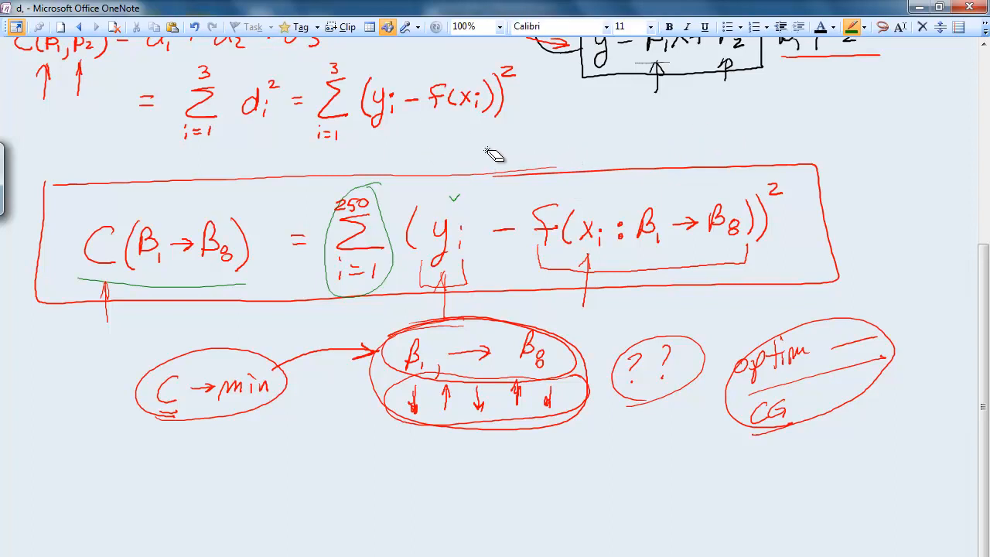
left_click(454, 199)
left_click(392, 215)
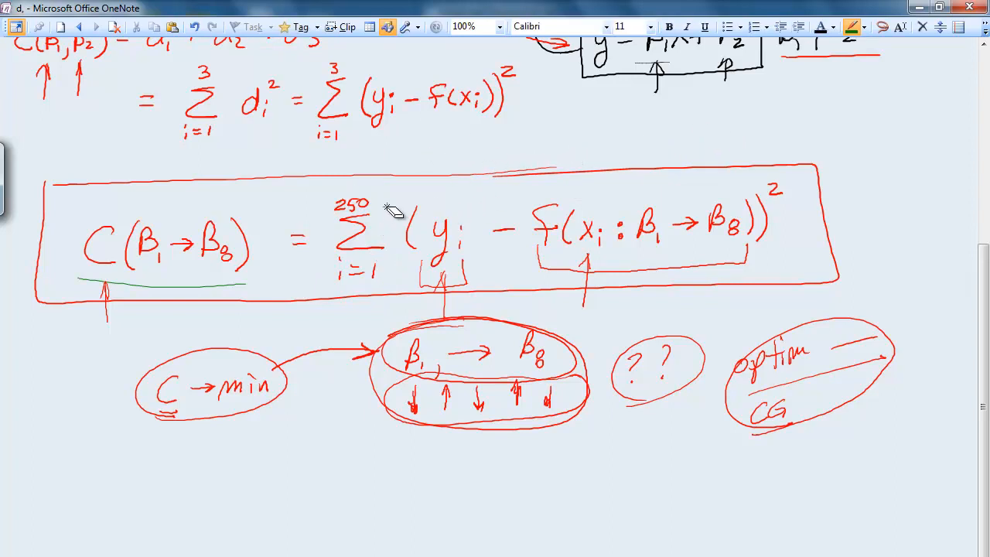
left_click(216, 284)
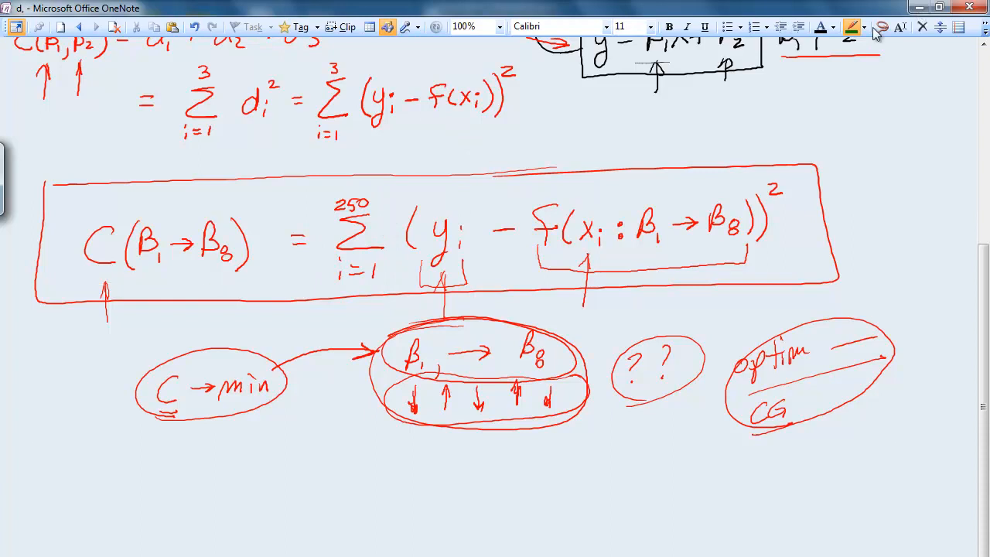
- Switch to Excel, fill the C2 formula down to C11, and check the cell references in the copied formulas
key("alt+Tab")
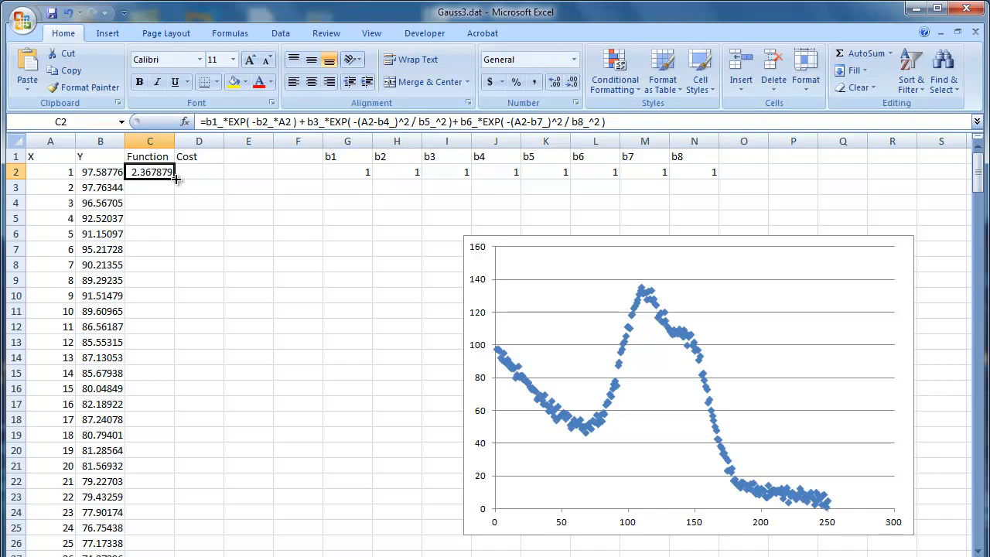
left_click_drag(175, 179, 170, 317)
left_click(155, 205)
left_click(299, 121)
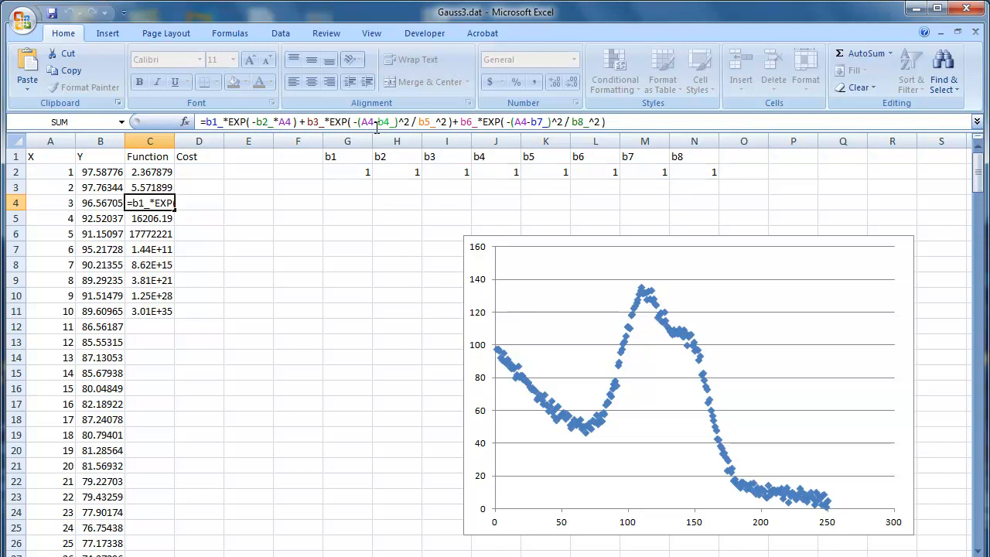
key("ctrl+Return")
left_click(155, 223)
left_click(153, 238)
left_click(155, 278)
left_click(159, 309)
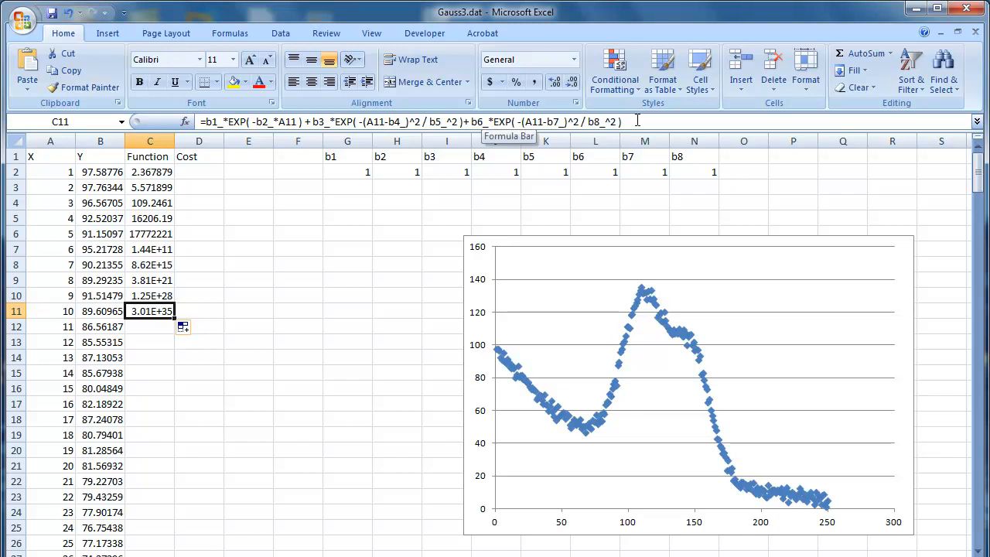
- Fill the Function formula from C11 down to C251
left_click(198, 173)
left_click(169, 312)
left_click_drag(172, 313, 170, 541)
scroll(495, 348, "down", 5)
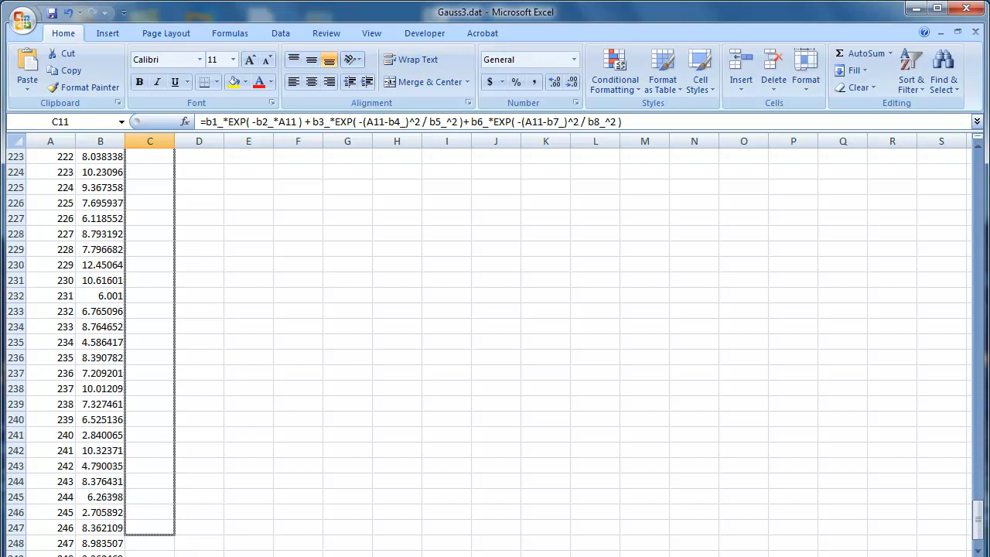
left_click(175, 534, "shift")
key("ctrl+v")
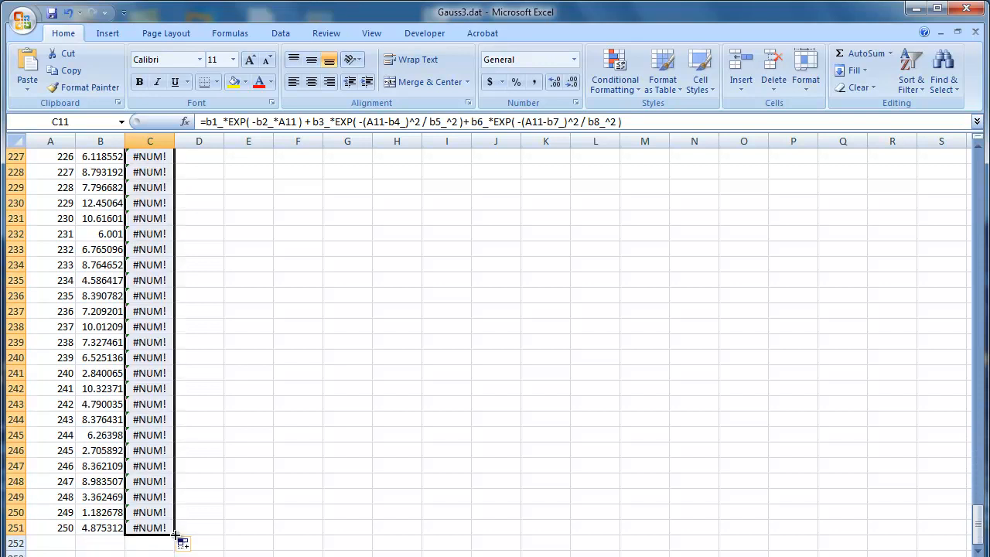
left_click(160, 321)
left_click_drag(979, 526, 948, 151)
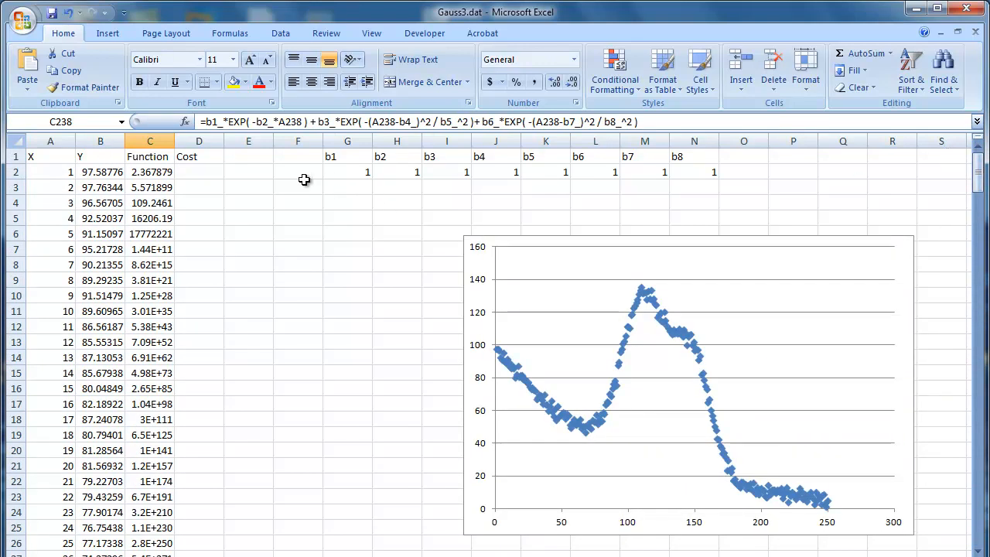
- In OneNote, write a circled green di² above the boxed cost equation, with marks linking to yi, the f term and the square
left_click(191, 173)
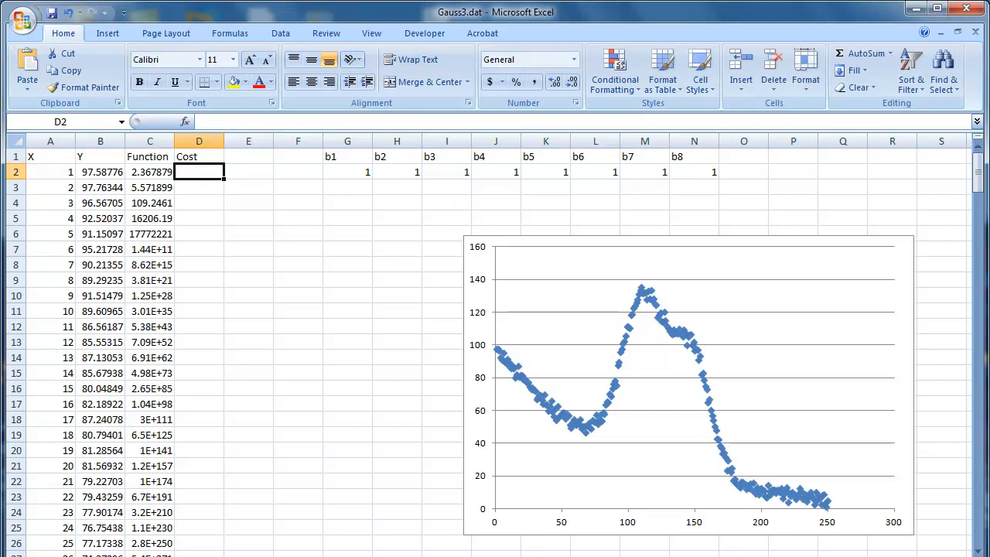
key("alt+Tab")
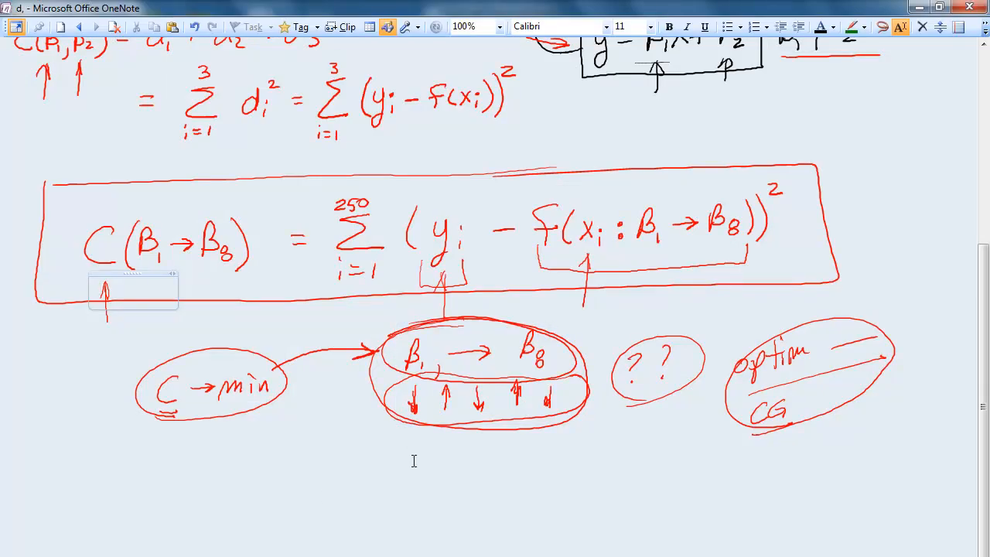
scroll(725, 6, "up", 5)
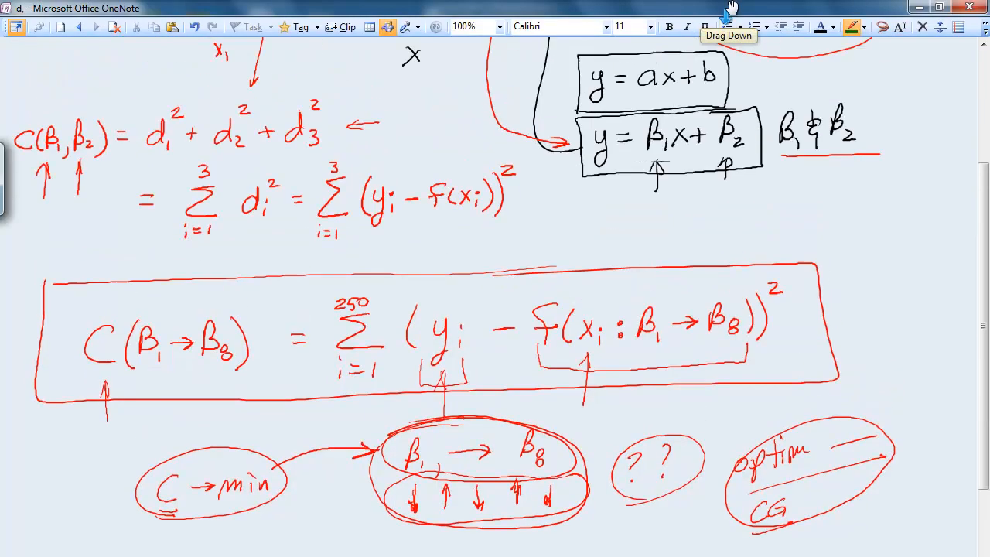
scroll(495, 297, "down", 5)
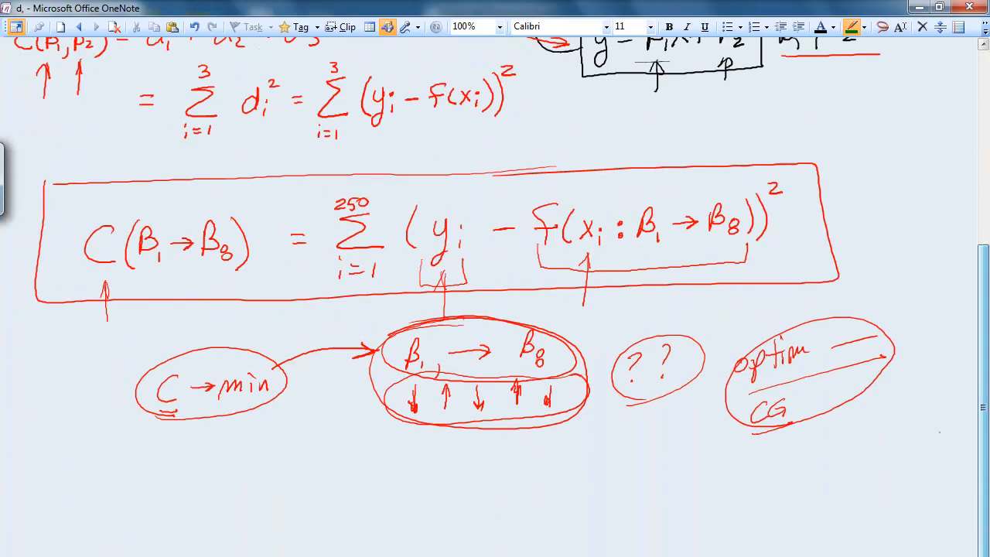
left_click_drag(445, 209, 464, 168)
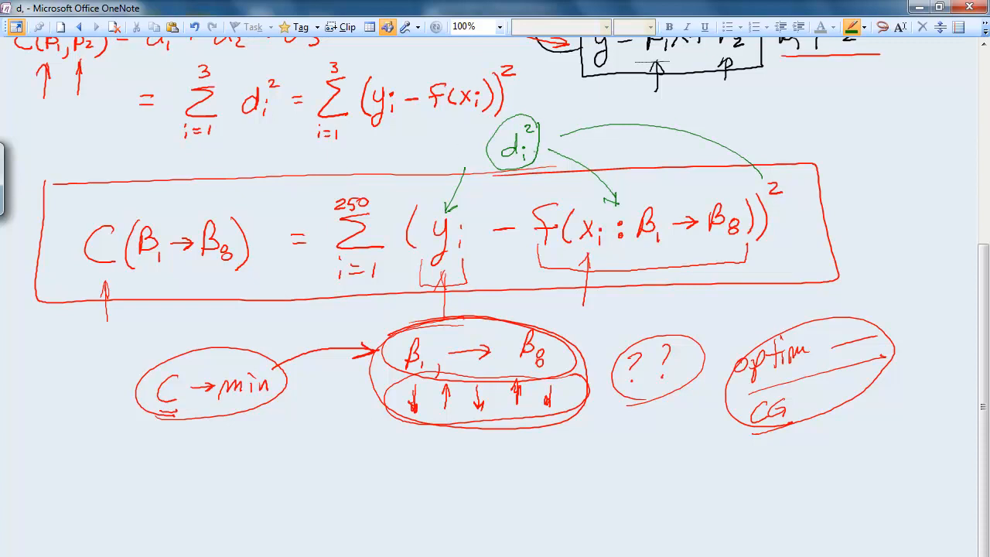
left_click(900, 27)
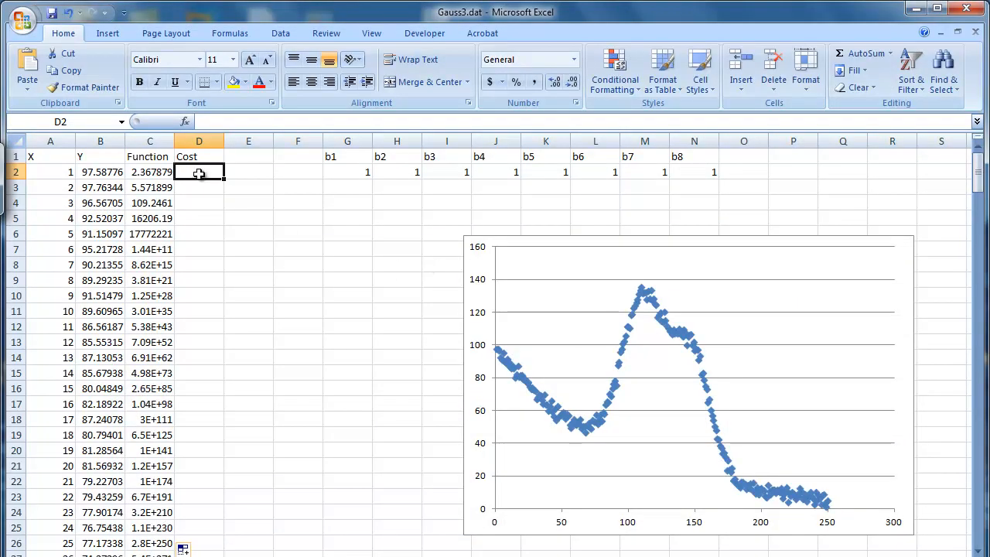
- In Excel, enter the formula =(B2-C2)^2 in cell D2 of the Cost column
left_click(202, 122)
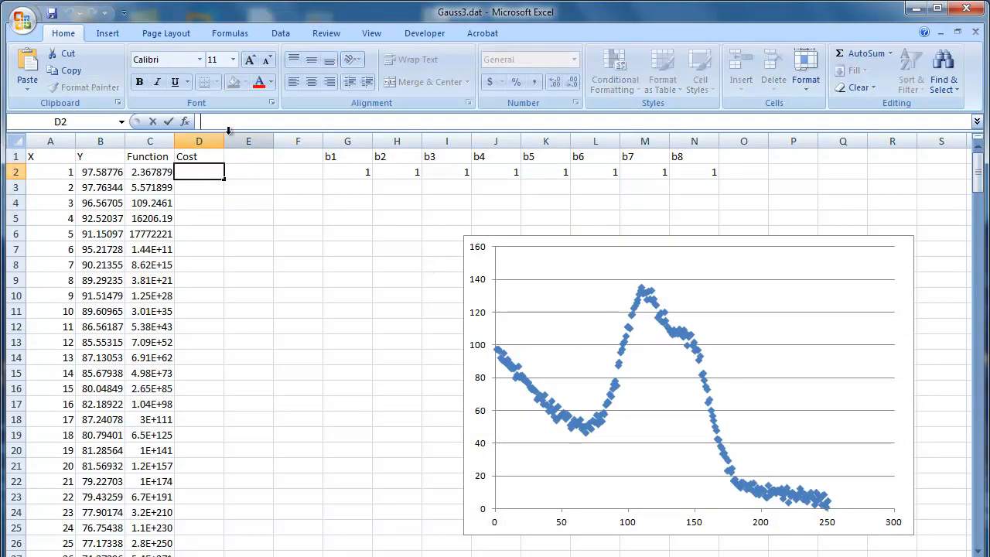
type("=")
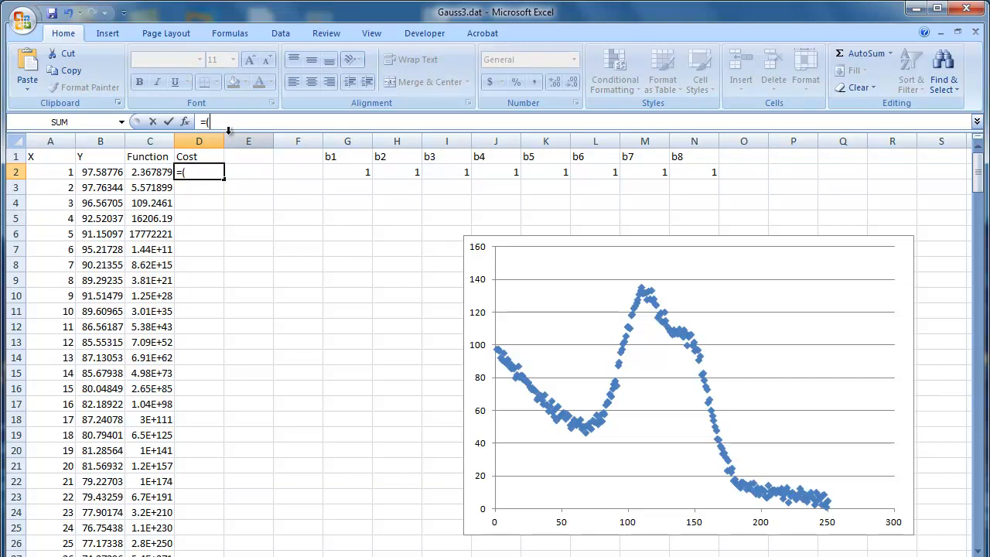
type("(")
left_click(97, 173)
type("-")
left_click(143, 175)
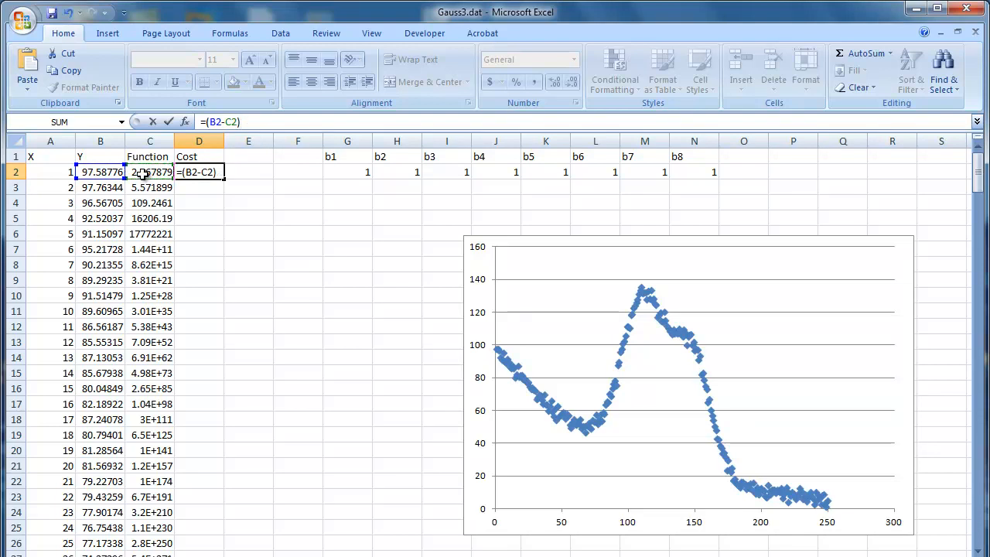
type(")^2")
key("Return")
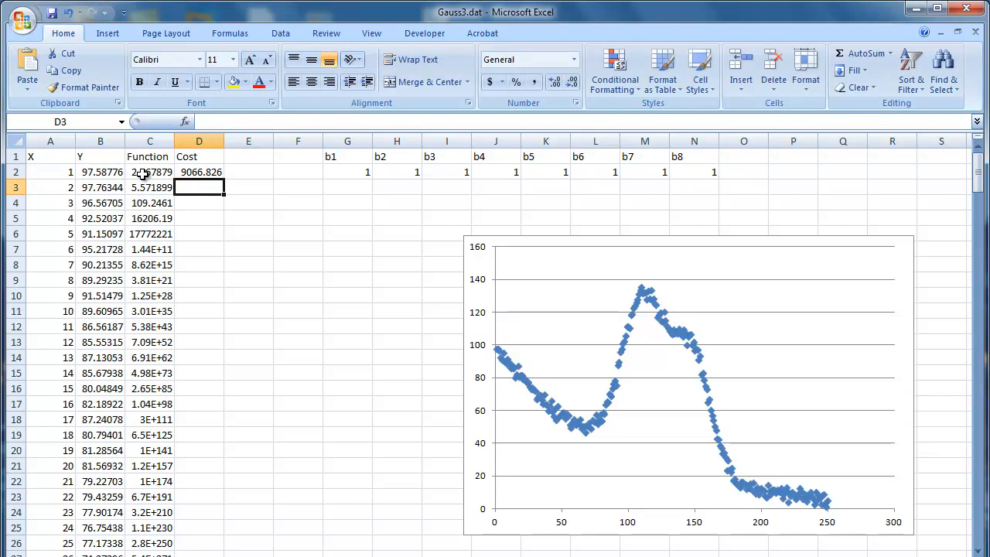
- Fill the Cost formula from D2 down to D251
left_click(221, 173)
left_click_drag(223, 180, 221, 374)
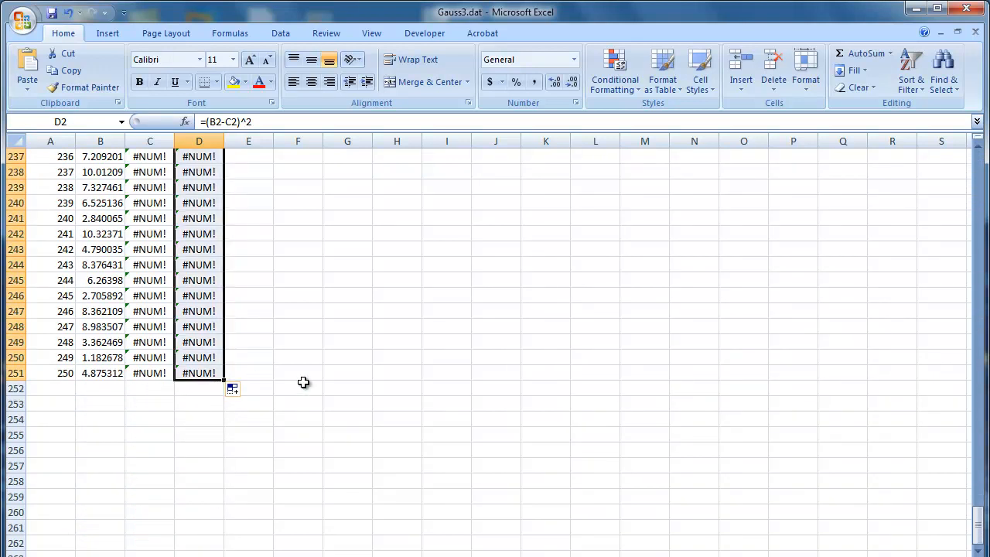
left_click_drag(978, 522, 977, 166)
scroll(690, 215, "up", 1)
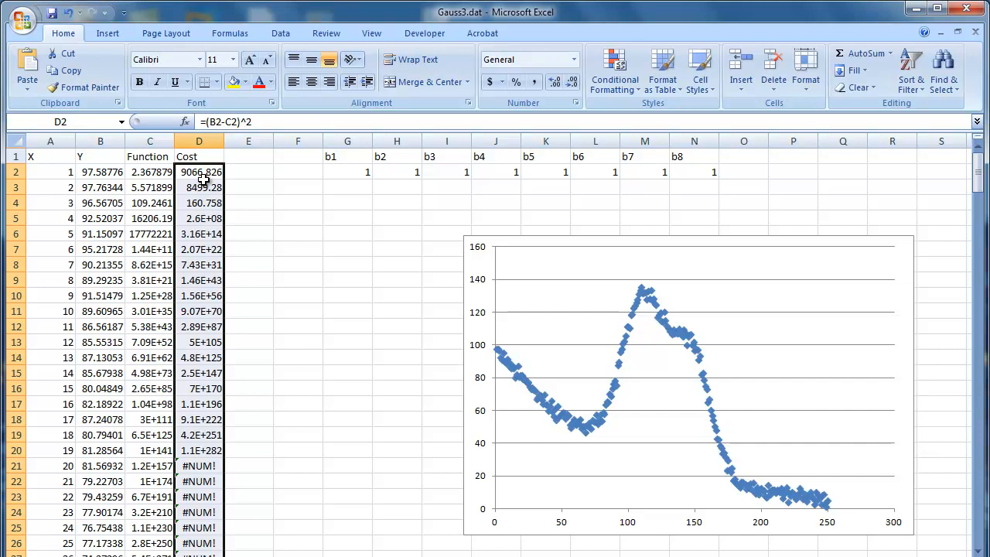
- Label cell E4 as "Total Cost=" and widen column E to fit the text
left_click(248, 220)
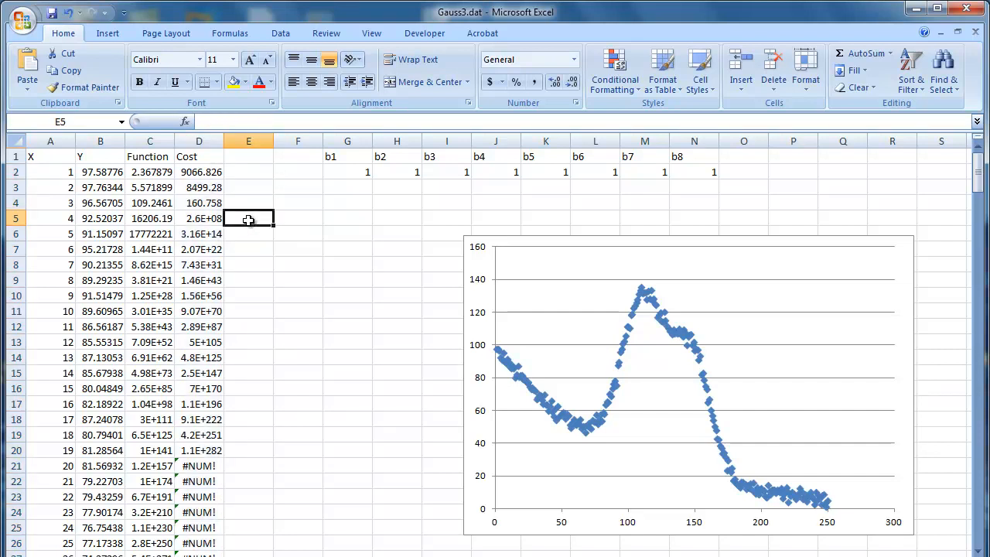
left_click(255, 203)
type("Total Cost=")
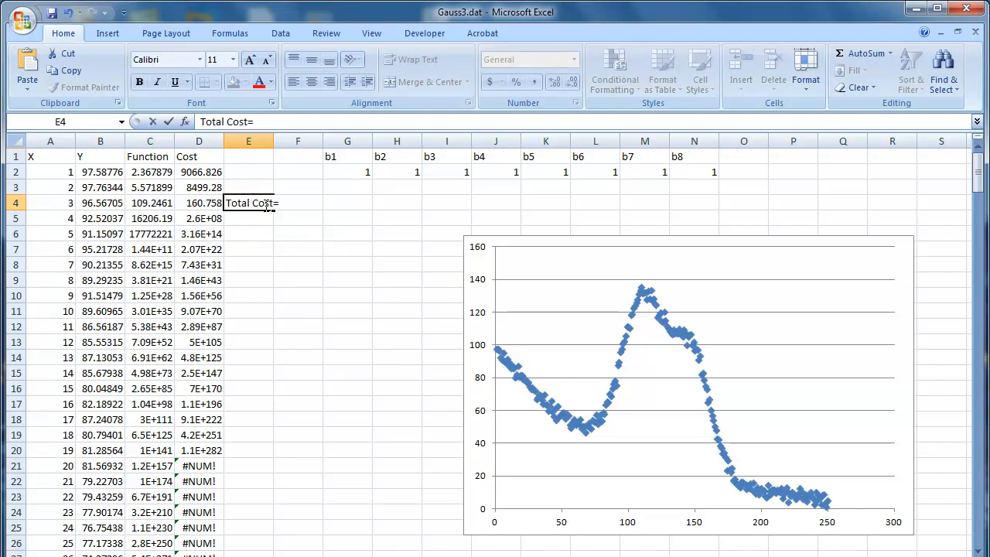
left_click(278, 142)
left_click_drag(273, 142, 284, 145)
- Open cell F4, beside the Total Cost= label, for entry
left_click(302, 203)
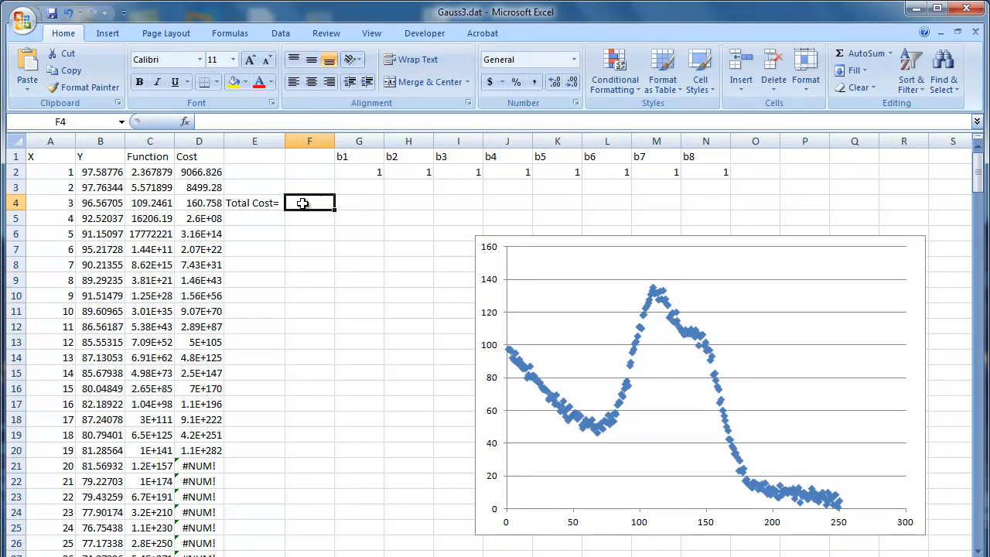
left_click(225, 124)
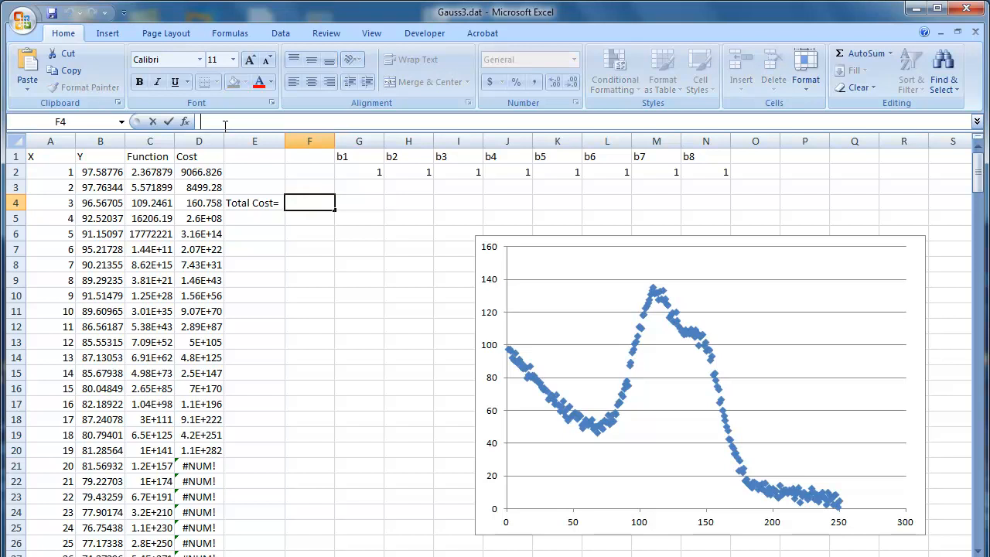
- Enter a SUM formula over the cost values D2:D251 in the Total Cost cell F4
type("=s")
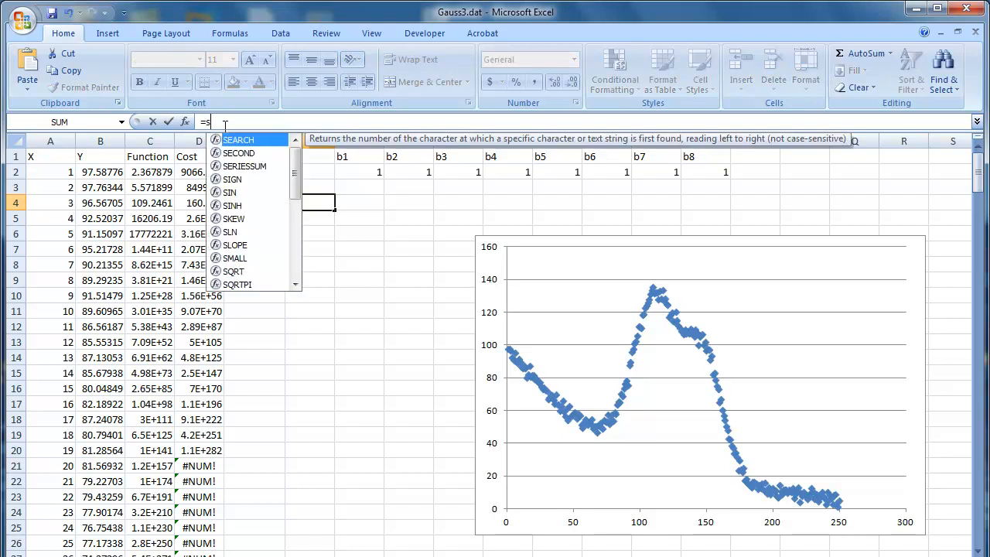
type("um(")
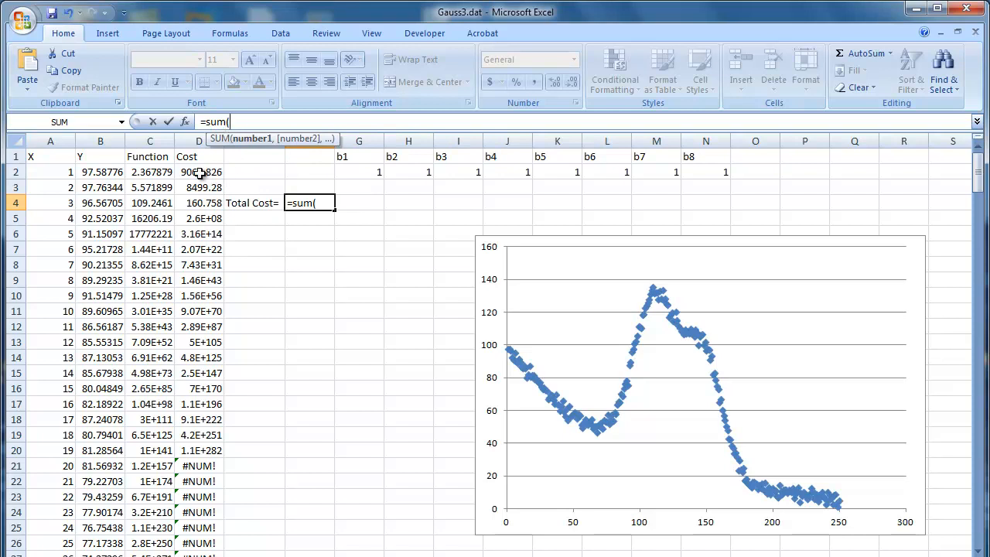
left_click_drag(200, 173, 194, 533)
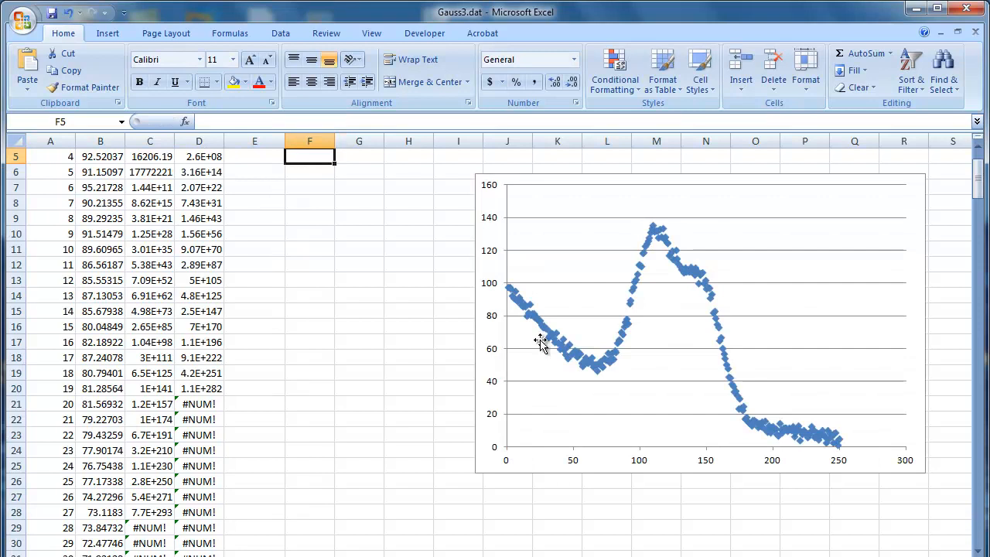
left_click_drag(970, 192, 976, 161)
left_click(307, 203)
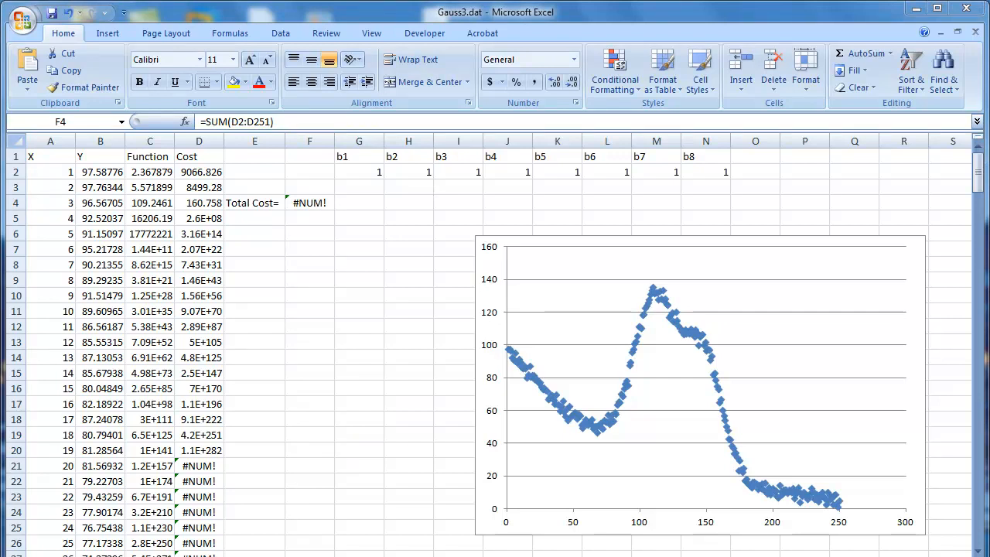
mouse_move(381, 161)
left_mouse_down()
mouse_move(361, 186)
mouse_move(746, 182)
mouse_move(706, 166)
mouse_move(380, 164)
mouse_move(371, 214)
mouse_move(379, 194)
mouse_move(423, 203)
left_mouse_up()
mouse_move(477, 186)
left_mouse_down()
mouse_move(476, 199)
mouse_move(478, 187)
mouse_move(725, 186)
left_mouse_up()
mouse_move(331, 188)
left_mouse_down()
mouse_move(313, 225)
mouse_move(316, 315)
mouse_move(322, 307)
left_mouse_up()
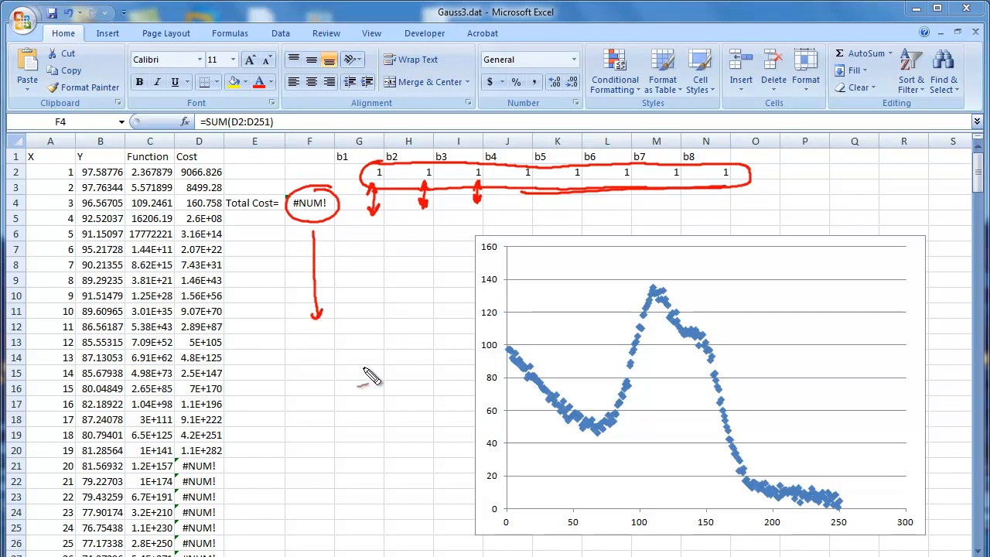
mouse_move(317, 338)
left_mouse_down()
mouse_move(309, 439)
mouse_move(469, 430)
left_mouse_up()
mouse_move(307, 441)
left_mouse_down()
mouse_move(267, 503)
mouse_move(242, 510)
mouse_move(243, 522)
left_mouse_up()
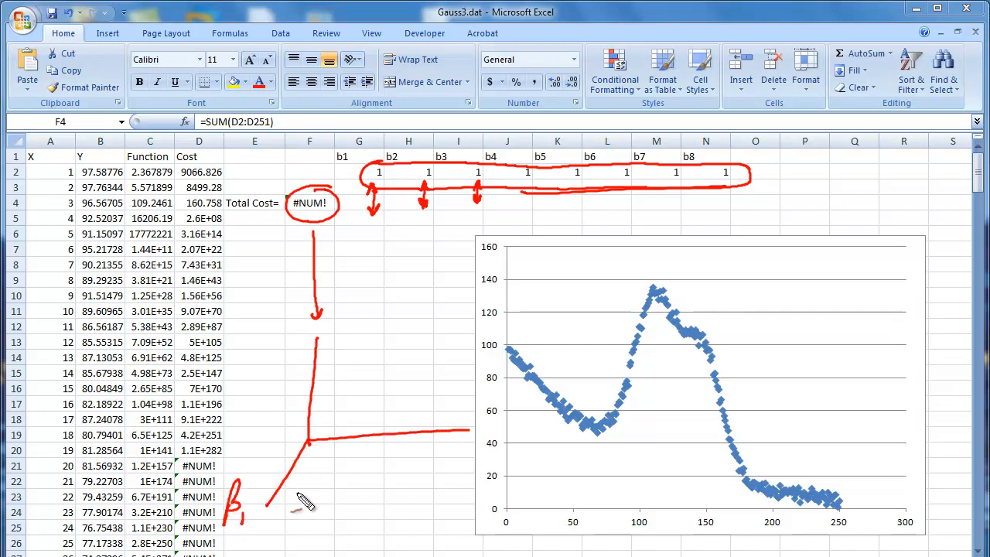
mouse_move(469, 447)
left_mouse_down()
mouse_move(490, 435)
mouse_move(504, 447)
left_mouse_up()
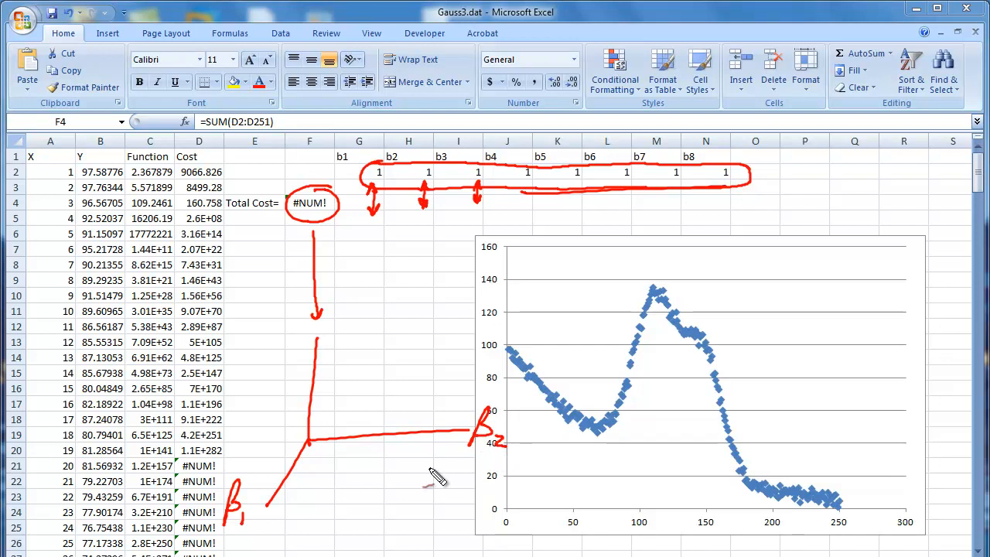
mouse_move(336, 328)
left_mouse_down()
mouse_move(327, 336)
mouse_move(358, 342)
mouse_move(378, 323)
left_mouse_up()
mouse_move(425, 277)
left_mouse_down()
mouse_move(428, 305)
mouse_move(503, 263)
mouse_move(522, 261)
mouse_move(531, 280)
mouse_move(558, 266)
left_mouse_up()
mouse_move(552, 258)
left_mouse_down()
mouse_move(550, 277)
mouse_move(572, 241)
left_mouse_up()
mouse_move(573, 241)
left_mouse_down()
mouse_move(575, 267)
mouse_move(597, 267)
left_mouse_up()
mouse_move(427, 307)
left_mouse_down()
mouse_move(526, 225)
mouse_move(406, 270)
left_mouse_up()
mouse_move(262, 474)
left_mouse_down()
mouse_move(368, 490)
mouse_move(501, 475)
left_mouse_up()
left_click_drag(267, 424, 386, 448)
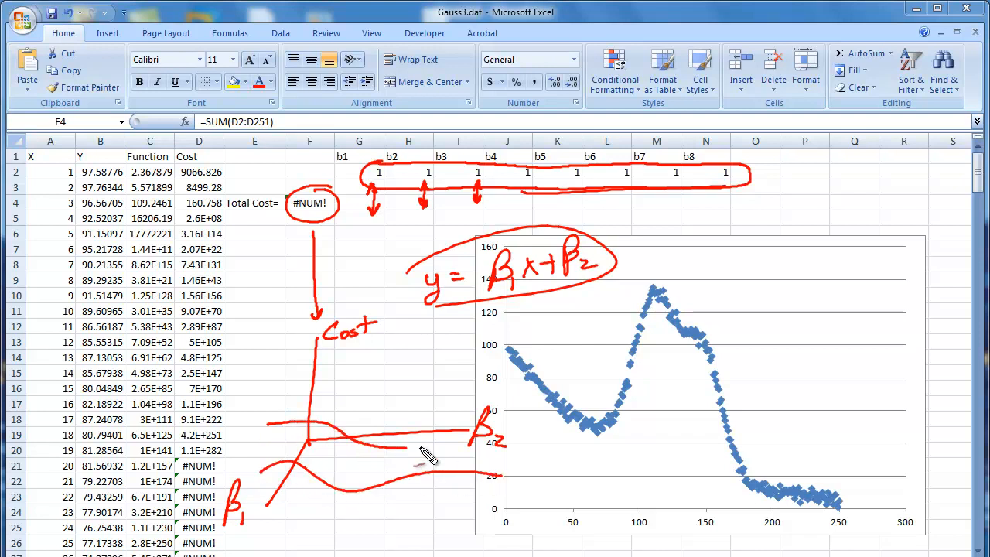
left_click_drag(379, 379, 287, 503)
left_click_drag(417, 384, 332, 507)
left_click_drag(450, 388, 389, 511)
left_click_drag(265, 478, 352, 363)
left_click_drag(293, 382, 499, 422)
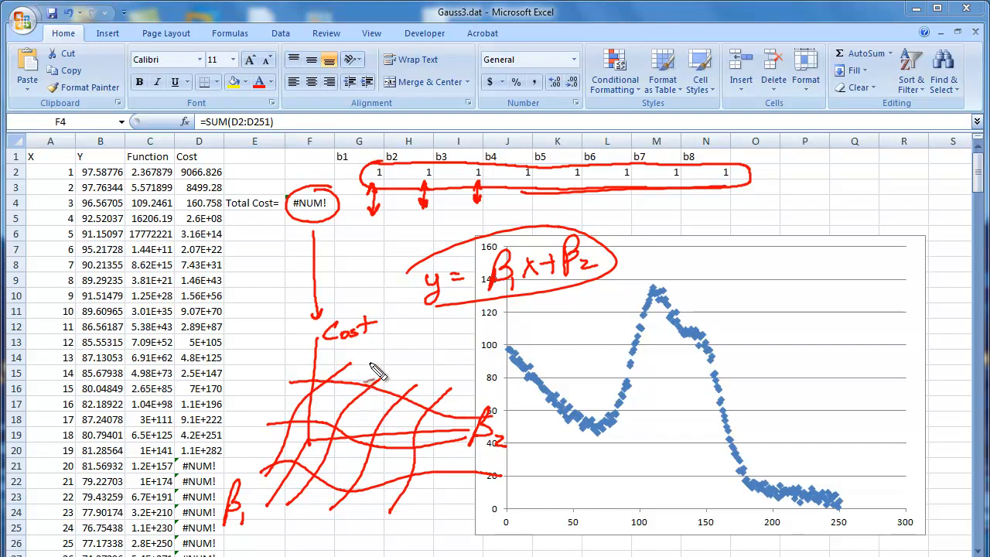
left_click_drag(371, 351, 369, 388)
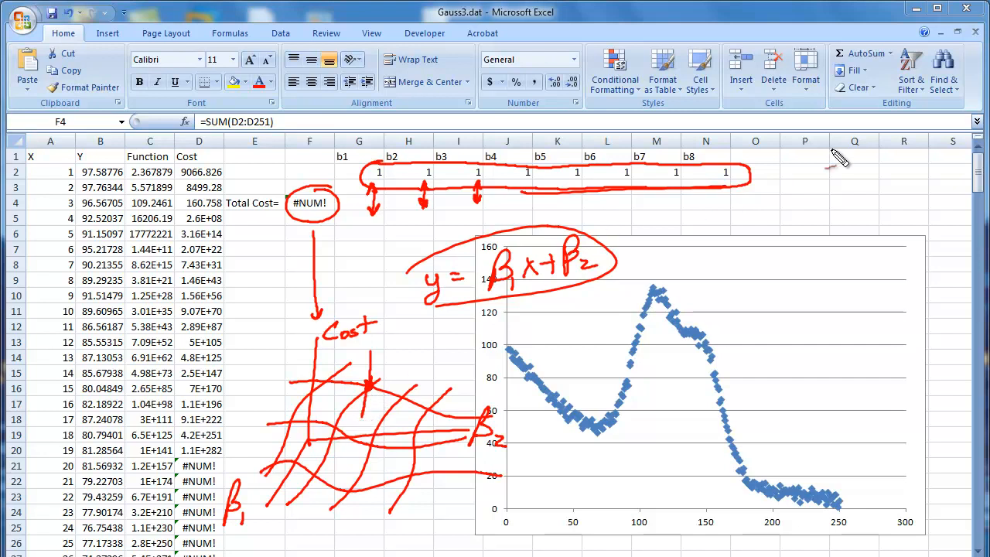
mouse_move(369, 389)
left_mouse_down()
mouse_move(363, 462)
mouse_move(322, 512)
mouse_move(349, 489)
left_mouse_up()
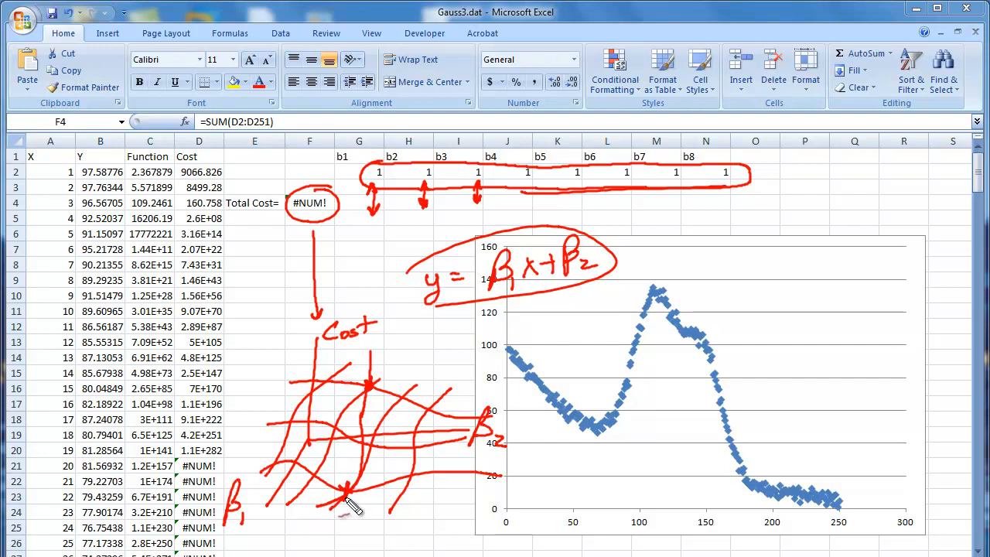
left_click_drag(322, 342, 375, 332)
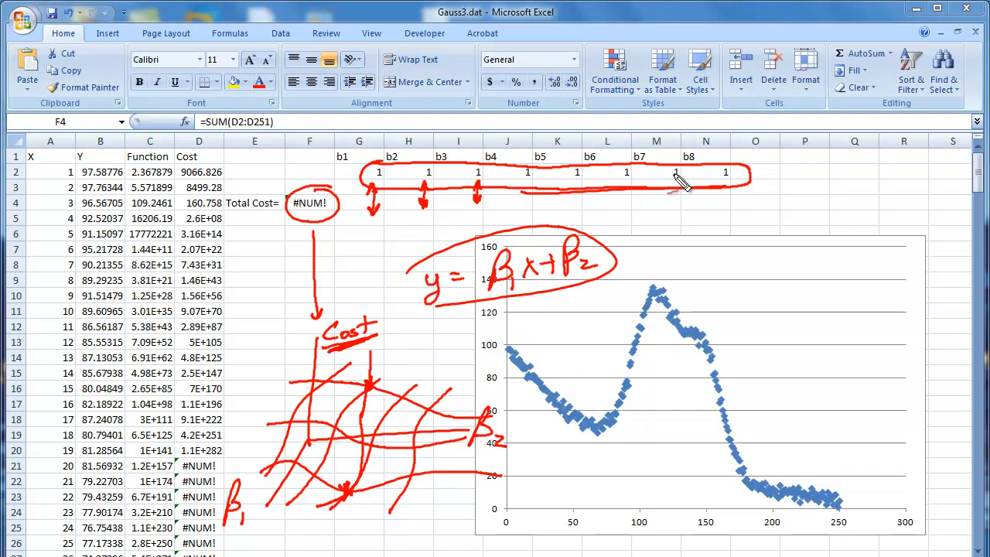
mouse_move(308, 447)
left_mouse_down()
mouse_move(276, 513)
mouse_move(261, 515)
left_mouse_up()
mouse_move(309, 443)
left_mouse_down()
mouse_move(469, 430)
mouse_move(447, 439)
left_mouse_up()
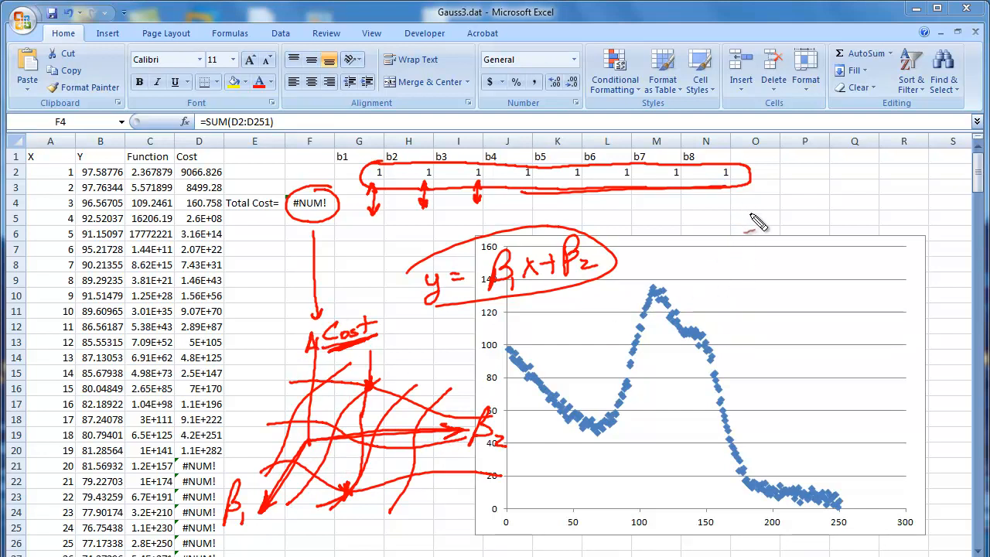
mouse_move(738, 209)
left_mouse_down()
mouse_move(731, 331)
mouse_move(773, 358)
mouse_move(865, 353)
left_mouse_up()
mouse_move(800, 277)
left_mouse_down()
mouse_move(768, 311)
mouse_move(821, 263)
mouse_move(751, 337)
mouse_move(816, 248)
left_mouse_up()
mouse_move(750, 259)
left_mouse_down()
mouse_move(874, 255)
mouse_move(946, 313)
left_mouse_up()
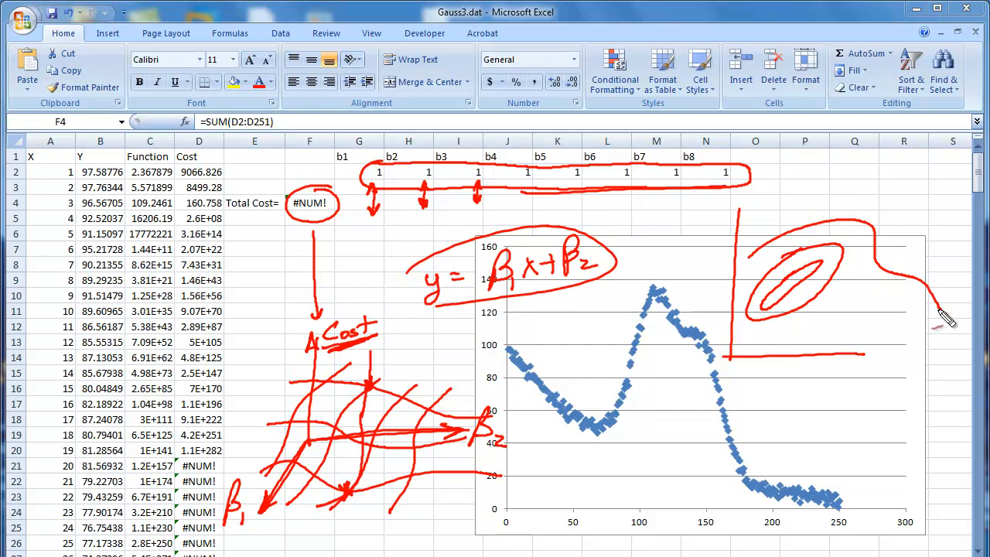
mouse_move(852, 182)
left_mouse_down()
mouse_move(903, 203)
mouse_move(964, 263)
left_mouse_up()
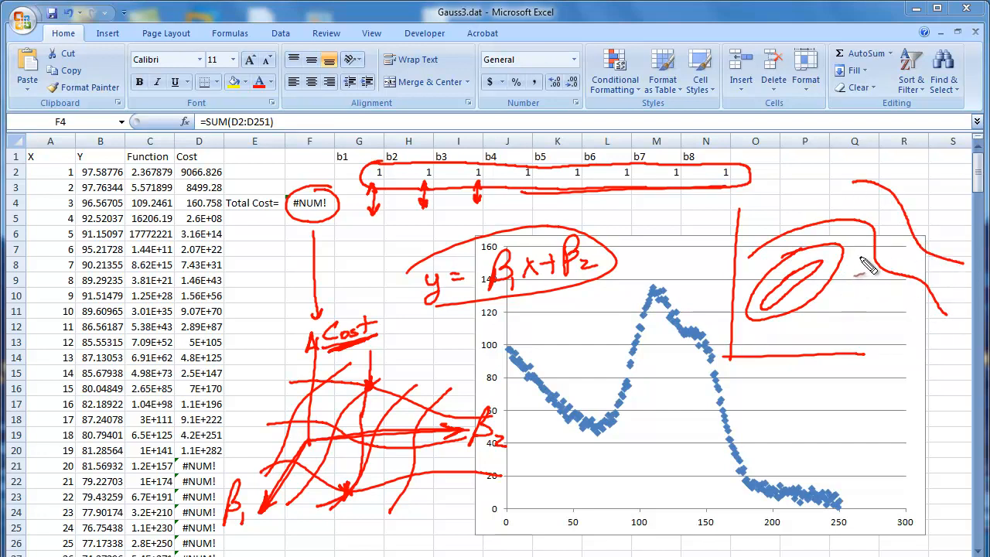
mouse_move(762, 259)
left_mouse_down()
mouse_move(866, 253)
mouse_move(856, 362)
left_mouse_up()
left_click(787, 285)
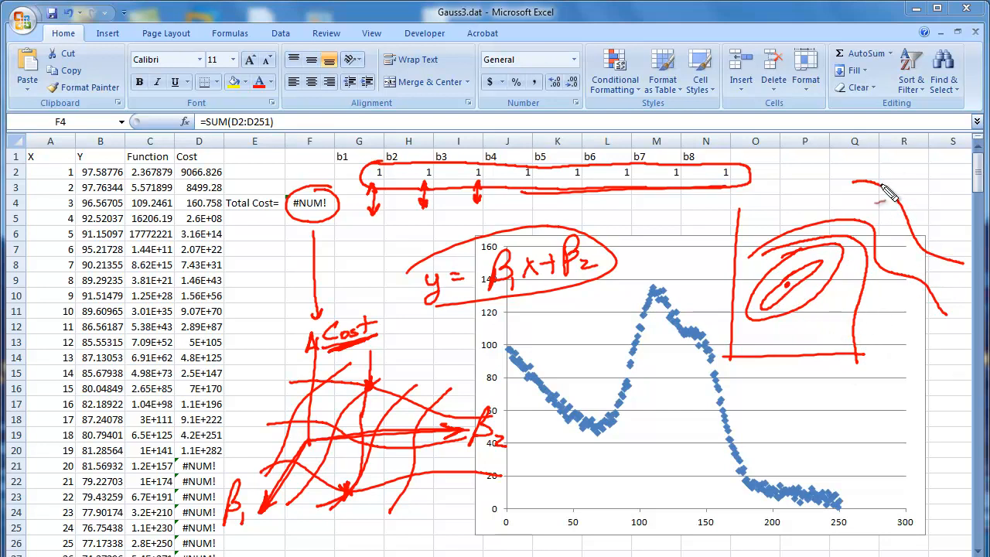
mouse_move(889, 184)
left_mouse_down()
mouse_move(843, 247)
mouse_move(787, 287)
mouse_move(788, 276)
mouse_move(787, 294)
left_mouse_up()
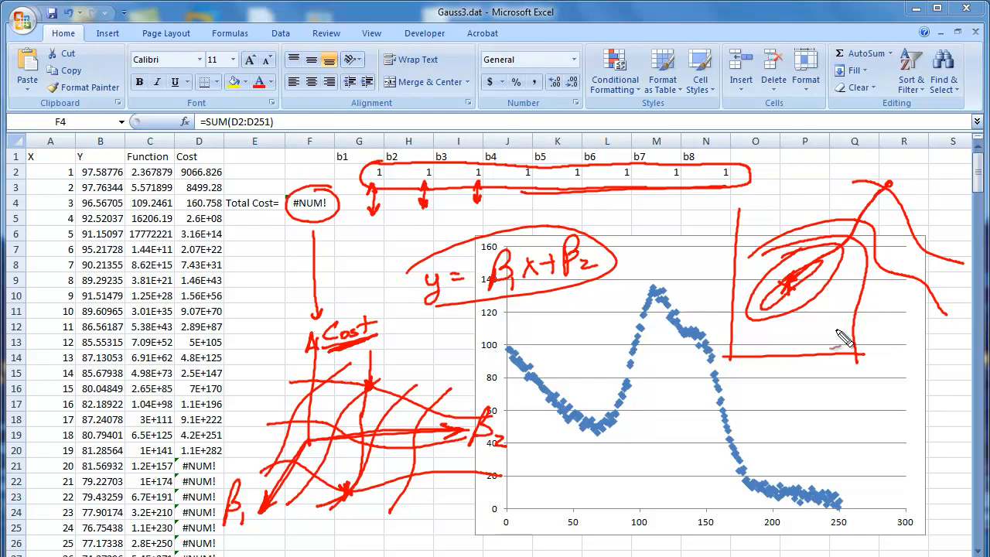
left_click_drag(325, 354, 379, 337)
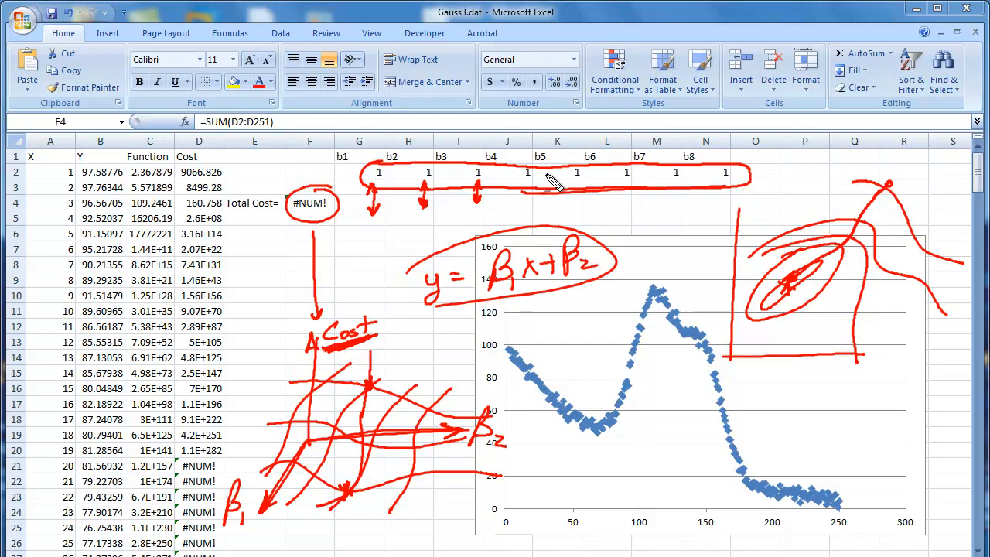
mouse_move(853, 356)
left_mouse_down()
mouse_move(908, 355)
mouse_move(901, 398)
mouse_move(919, 408)
left_mouse_up()
mouse_move(675, 215)
left_mouse_down()
mouse_move(674, 232)
mouse_move(747, 219)
left_mouse_up()
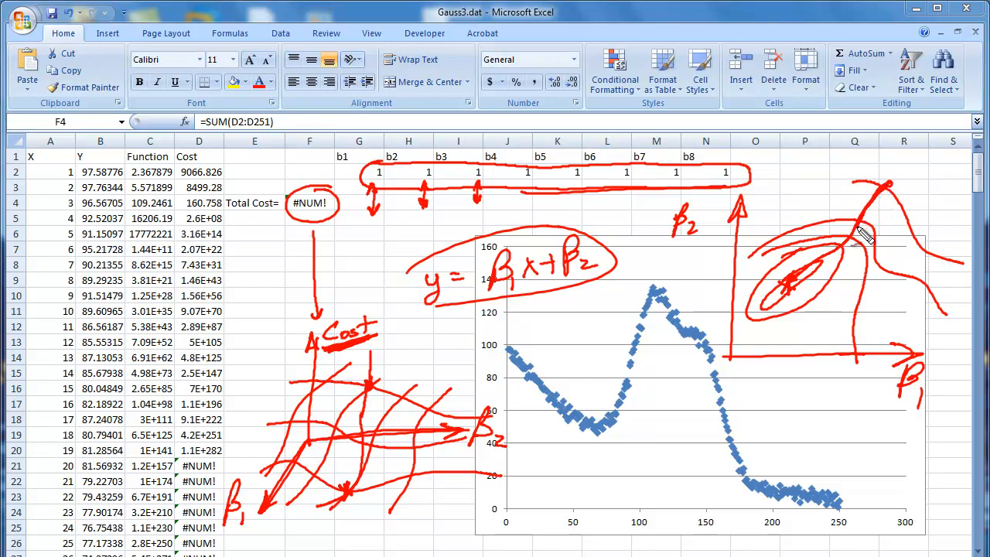
left_click_drag(822, 261, 774, 302)
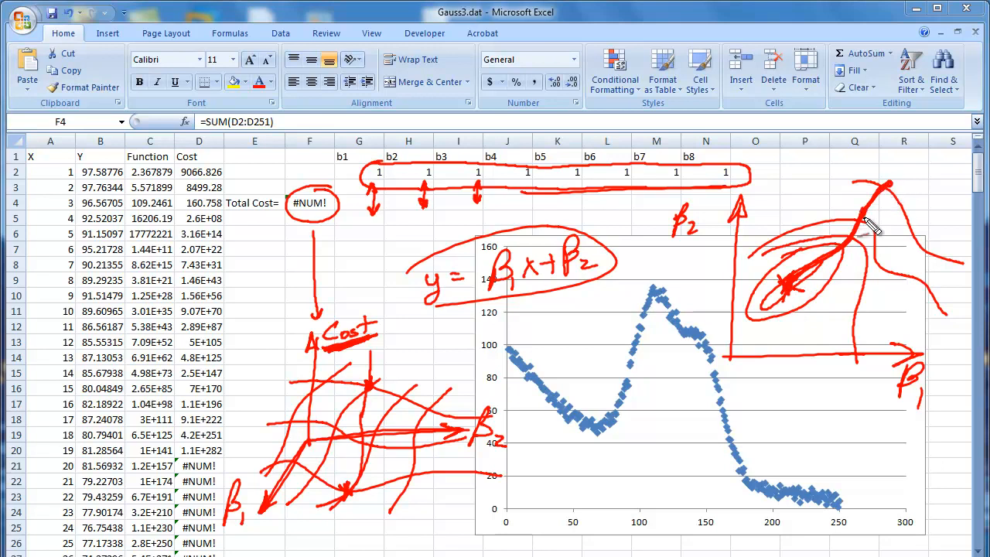
mouse_move(870, 216)
left_mouse_down()
mouse_move(829, 257)
mouse_move(847, 259)
mouse_move(765, 305)
mouse_move(818, 272)
left_mouse_up()
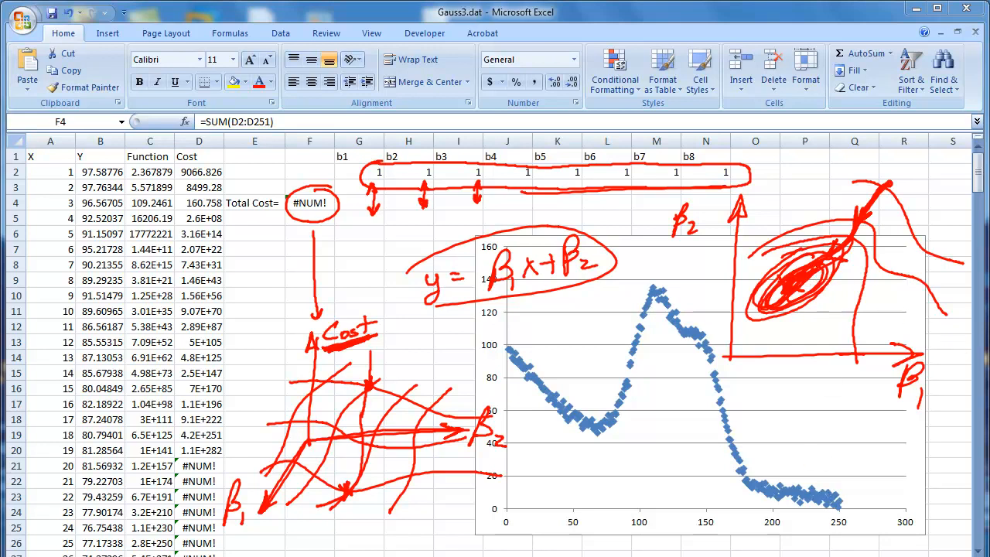
key("Escape")
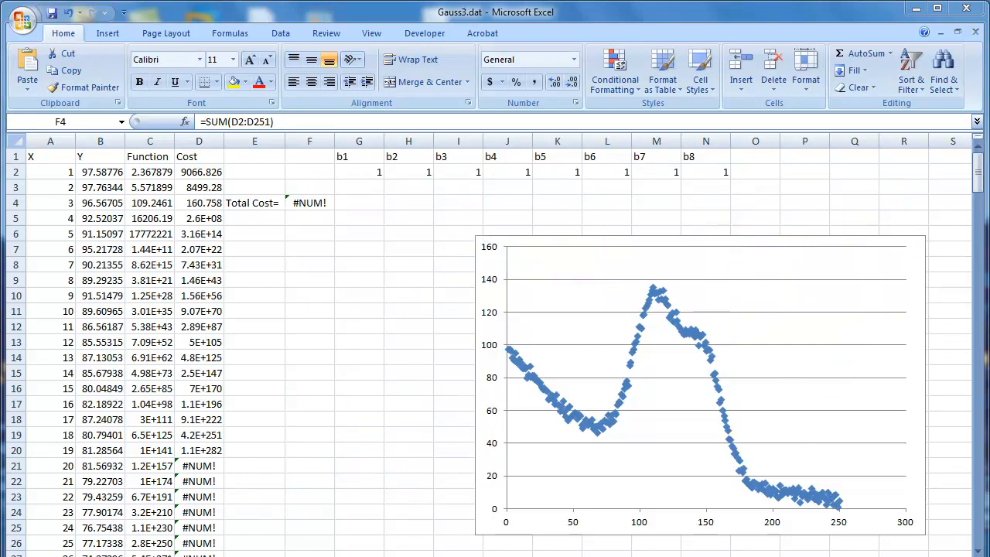
- Copy the first starting value for b1, 94.9, from D41 of the source data workbook into parameter cell G2
left_click(360, 172)
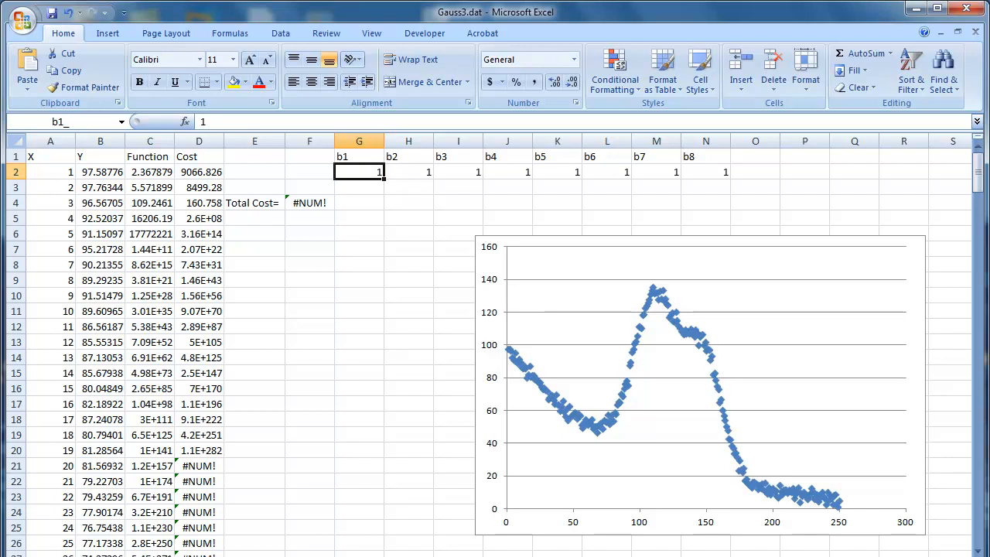
mouse_move(240, 556)
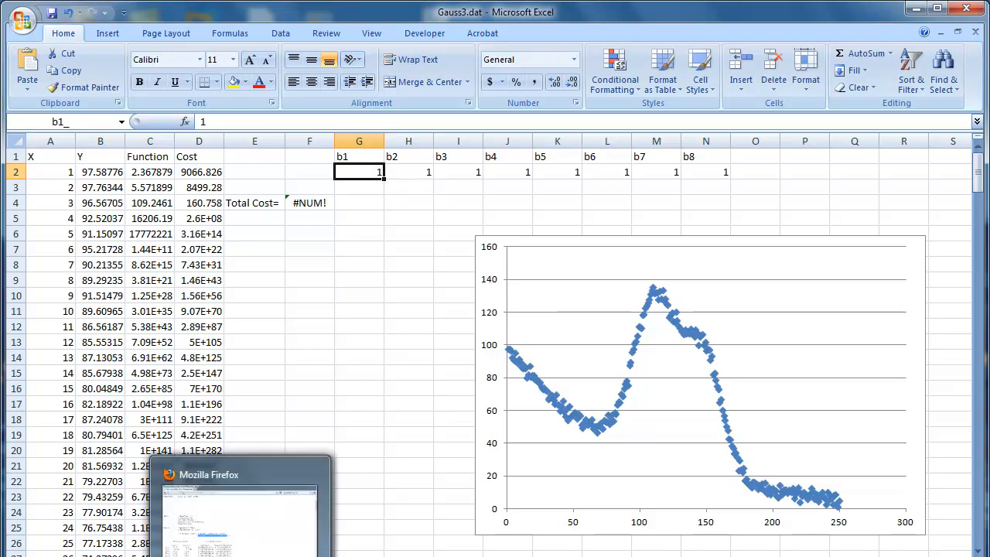
left_click(106, 556)
scroll(291, 360, "up", 5)
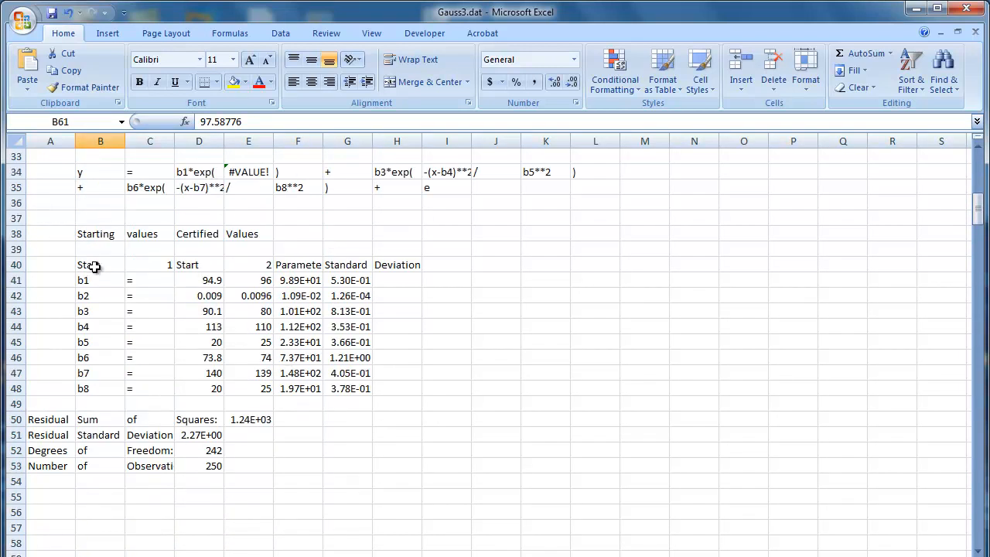
left_click(205, 281)
left_click_drag(205, 280, 207, 383)
left_click(207, 280)
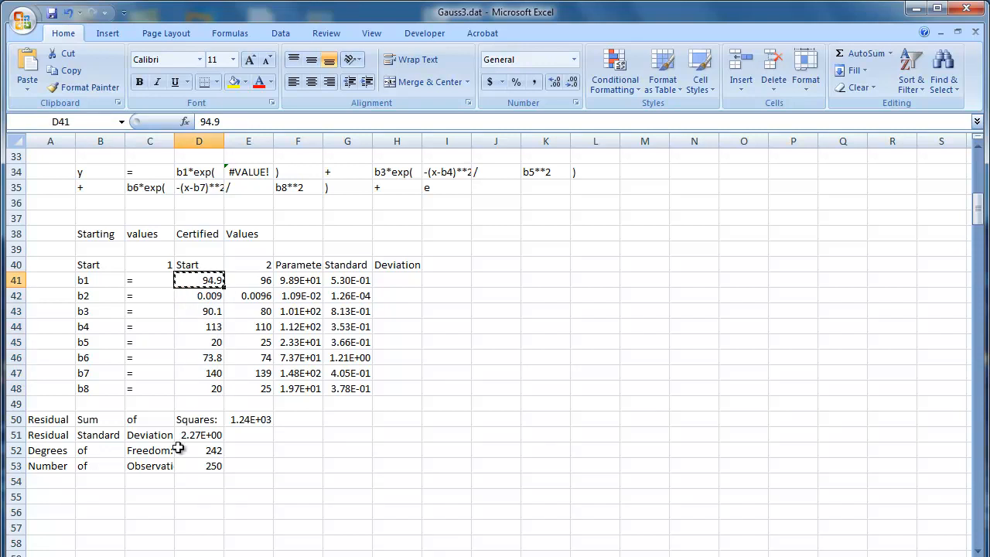
left_click(124, 555)
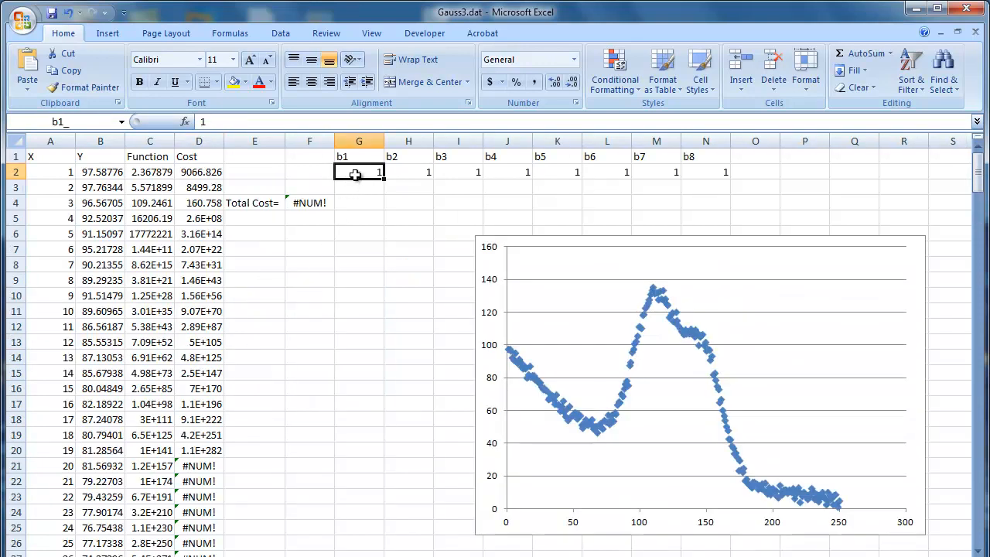
type("94.9")
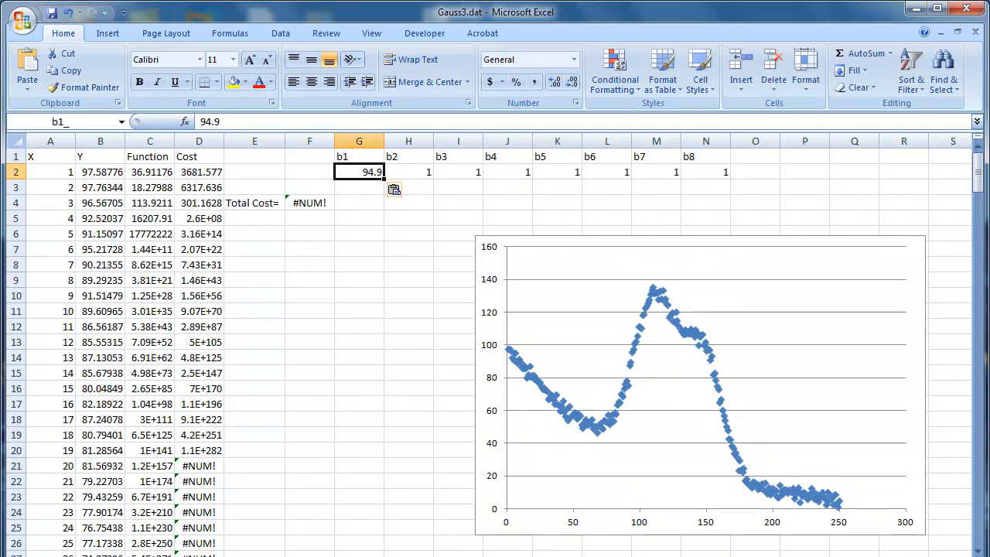
- Copy the first starting value for b2, 0.009, from D42 of the source data workbook into parameter cell H2
left_click(93, 555)
left_click(209, 295)
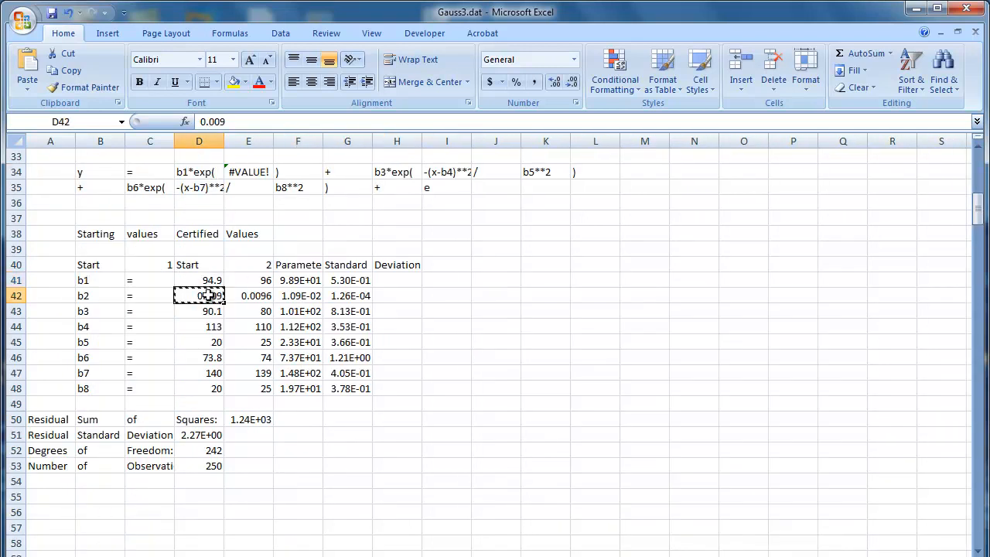
key("ctrl+c")
left_click(124, 555)
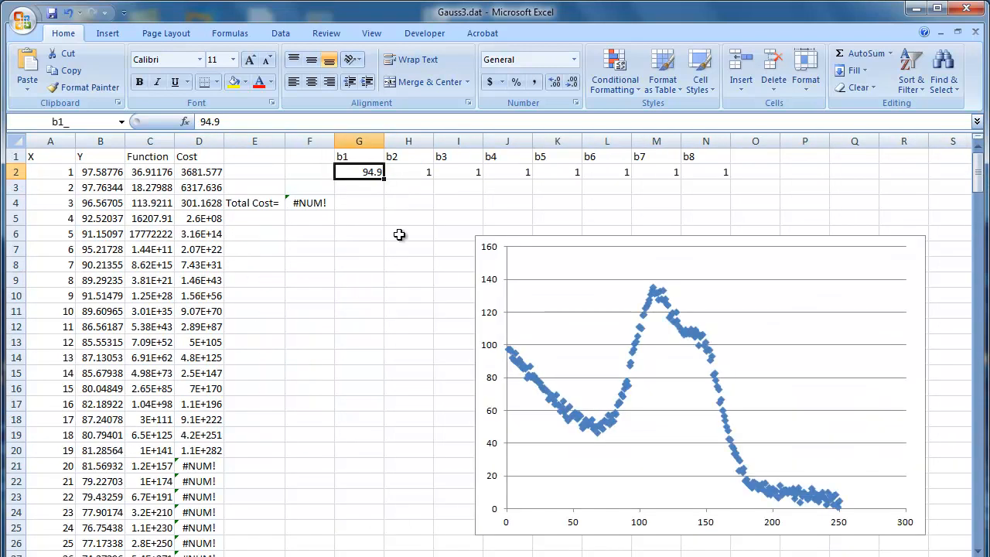
left_click(422, 172)
key("ctrl+v")
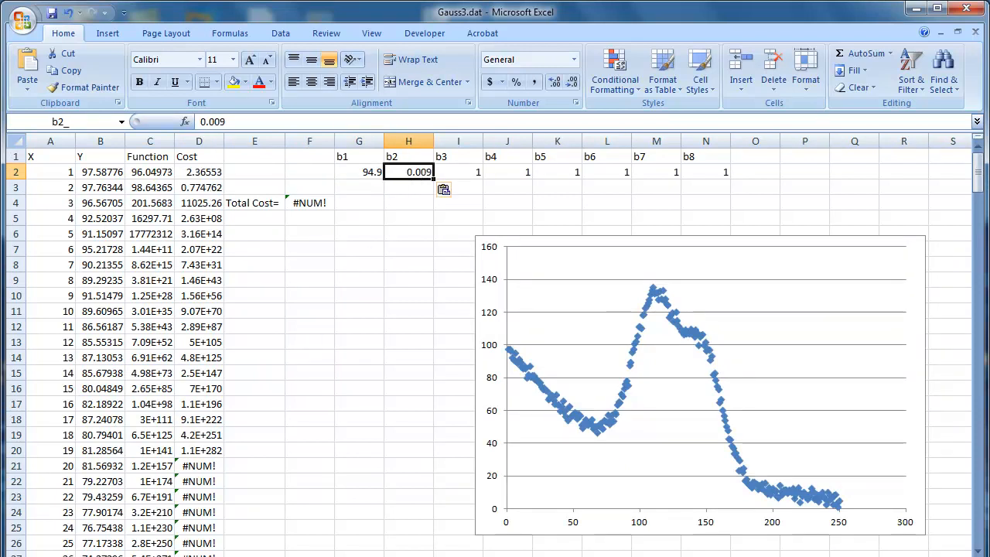
- Copy the first starting value for b3, 90.1, from D43 of the source data workbook into parameter cell I2
left_click(93, 555)
left_click(201, 313)
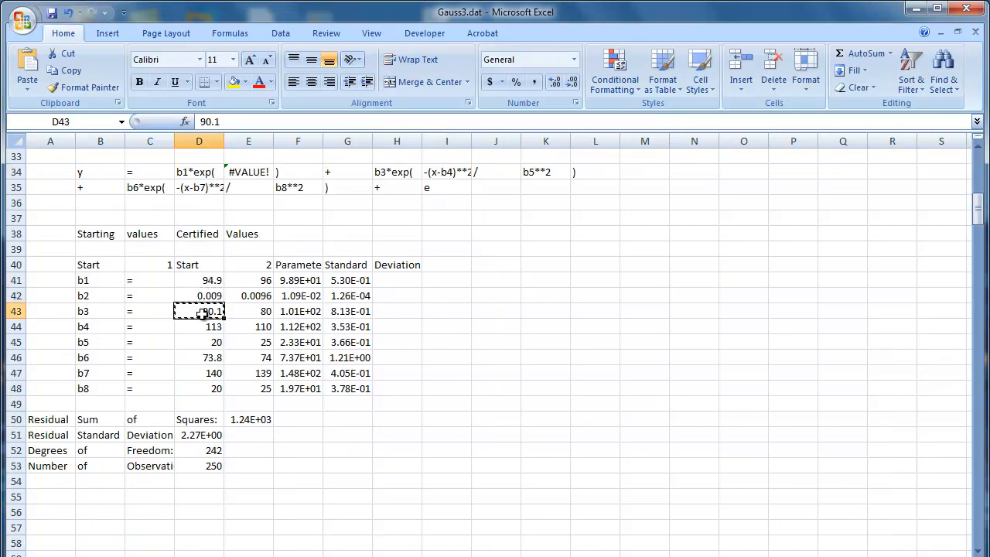
key("ctrl+c")
left_click(126, 554)
left_click(457, 176)
key("ctrl+v")
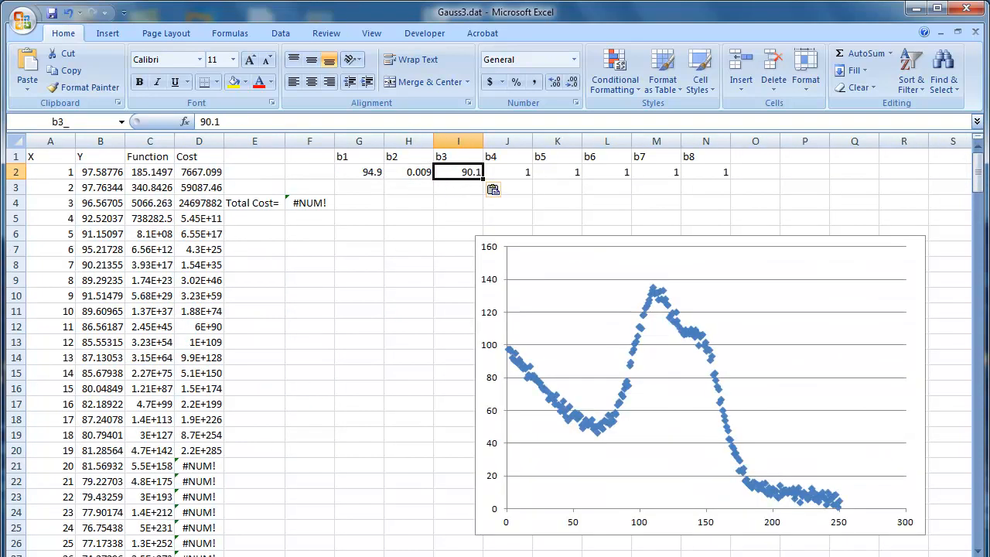
- Copy the first starting value for b4, 113, from D44 of the source data workbook into parameter cell J2
left_click(101, 554)
left_click(216, 326)
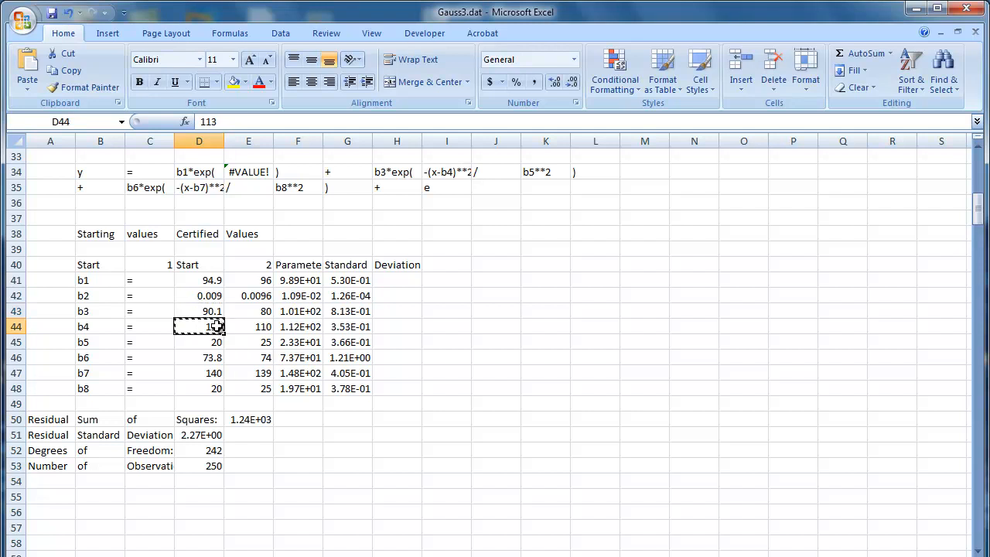
key("ctrl+c")
left_click(127, 554)
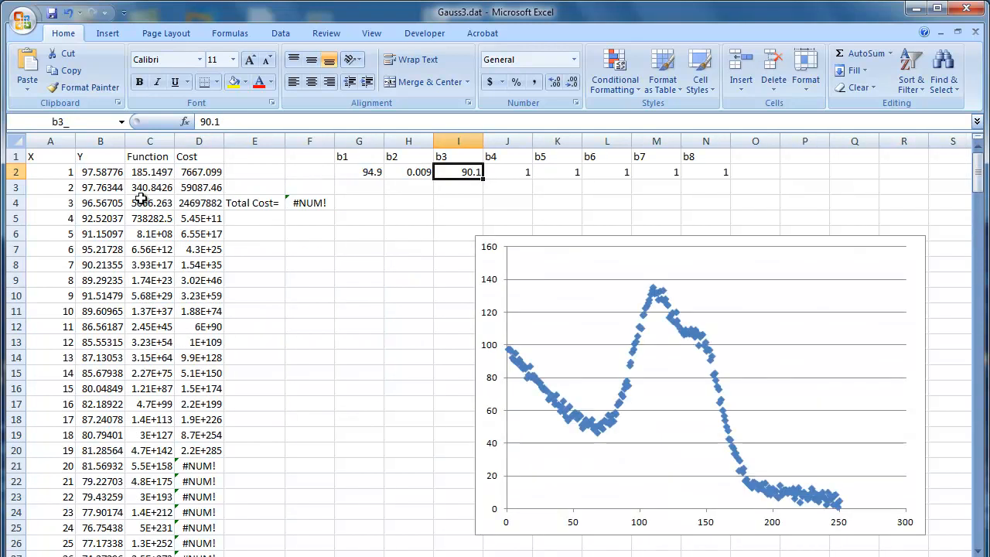
left_click(520, 173)
key("ctrl+v")
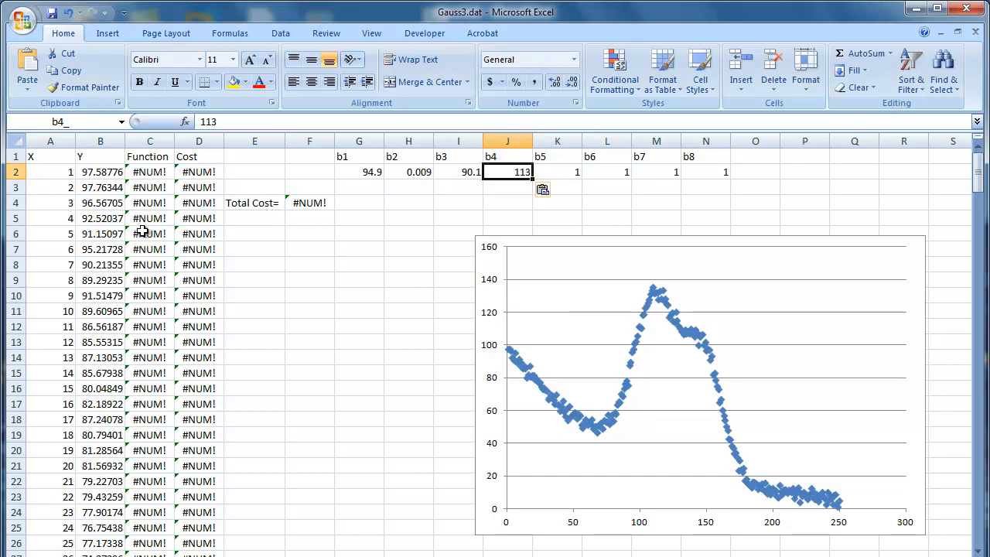
- Copy the first starting value for b5, 20, from D45 of the source data workbook into parameter cell K2
left_click(124, 554)
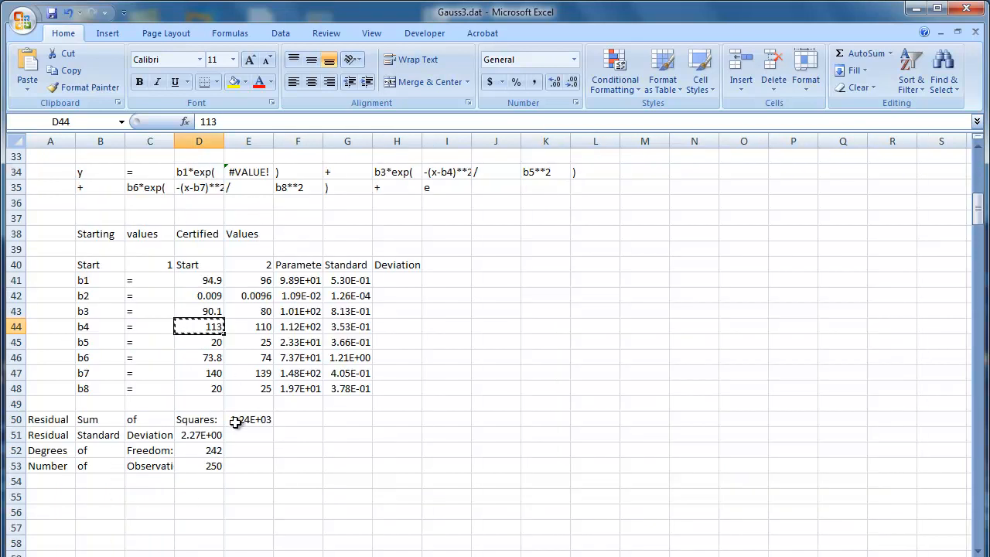
left_click(213, 344)
key("ctrl+c")
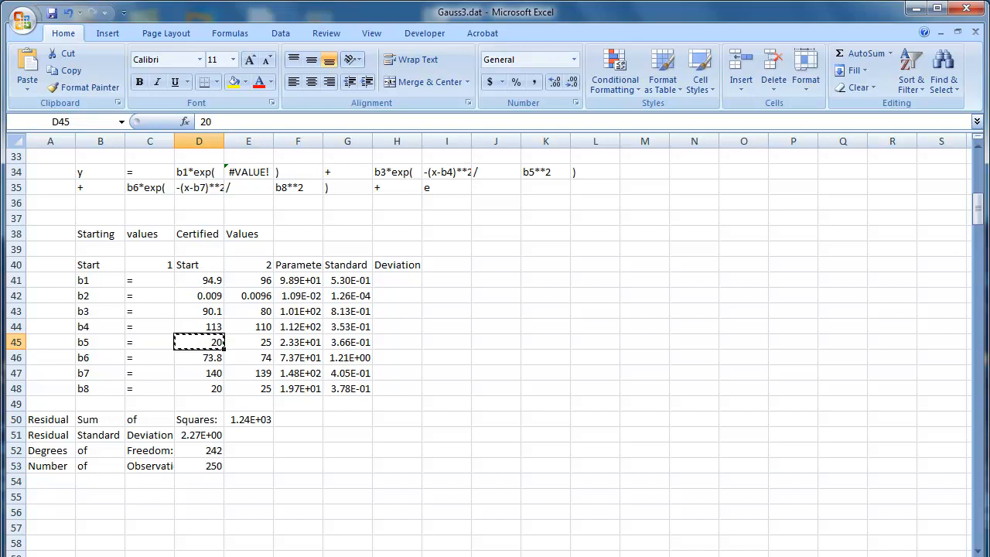
left_click(182, 555)
left_click(572, 172)
key("ctrl+v")
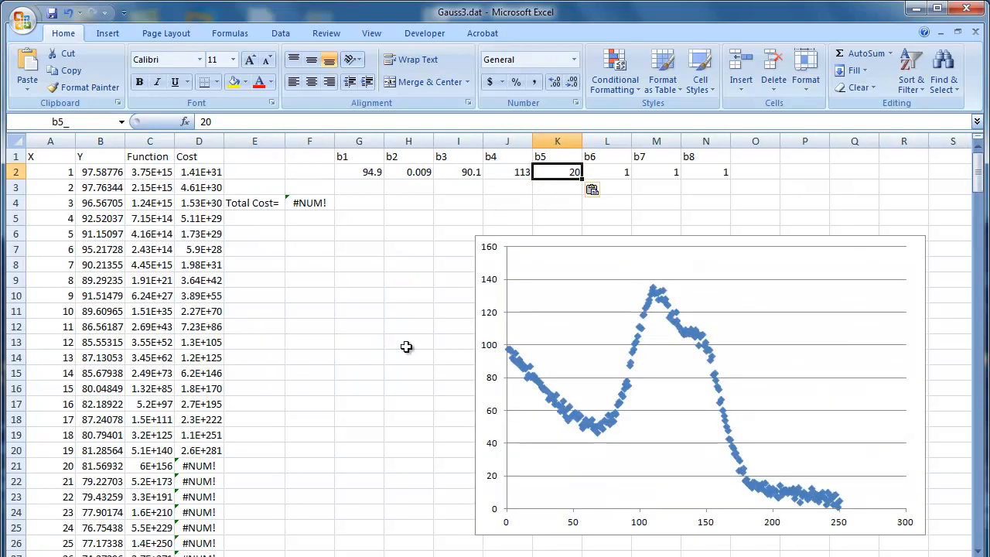
- Copy the first starting value for b6, 73.8, from D46 of the source data workbook into parameter cell L2
left_click(123, 553)
left_click(205, 358)
key("ctrl+c")
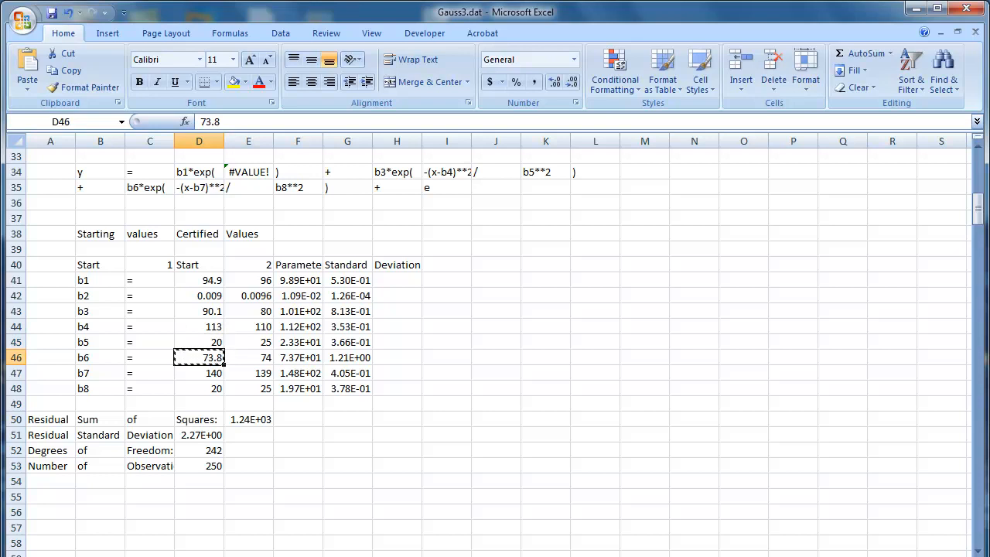
left_click(182, 554)
left_click(605, 179)
key("ctrl+v")
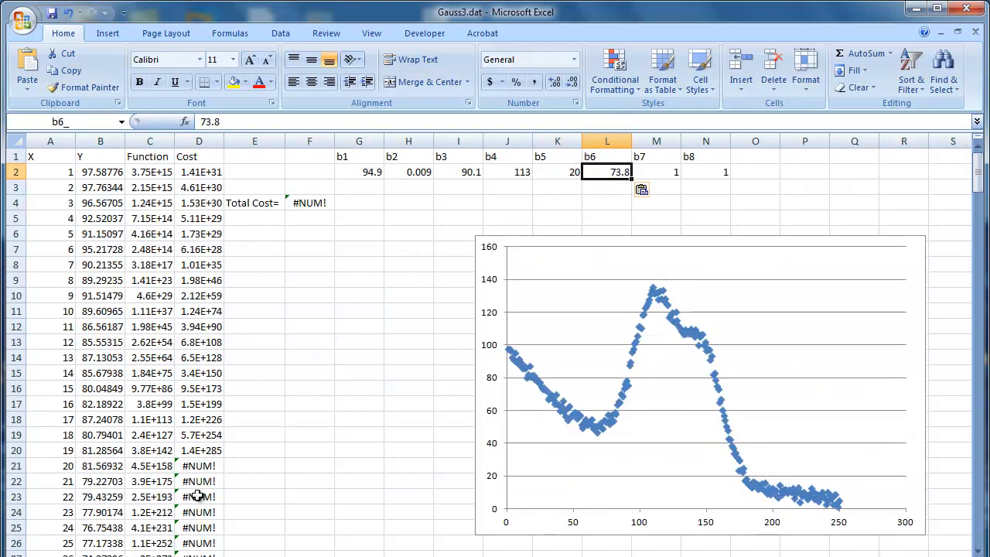
- Copy the first starting value for b7, 140, from D47 of the source data workbook into parameter cell M2
left_click(124, 554)
key("Down")
key("ctrl+c")
left_click(181, 555)
left_click(657, 171)
key("ctrl+v")
- Copy the first starting value for b8, 20, from D48 of the source data workbook into parameter cell N2
left_click(123, 554)
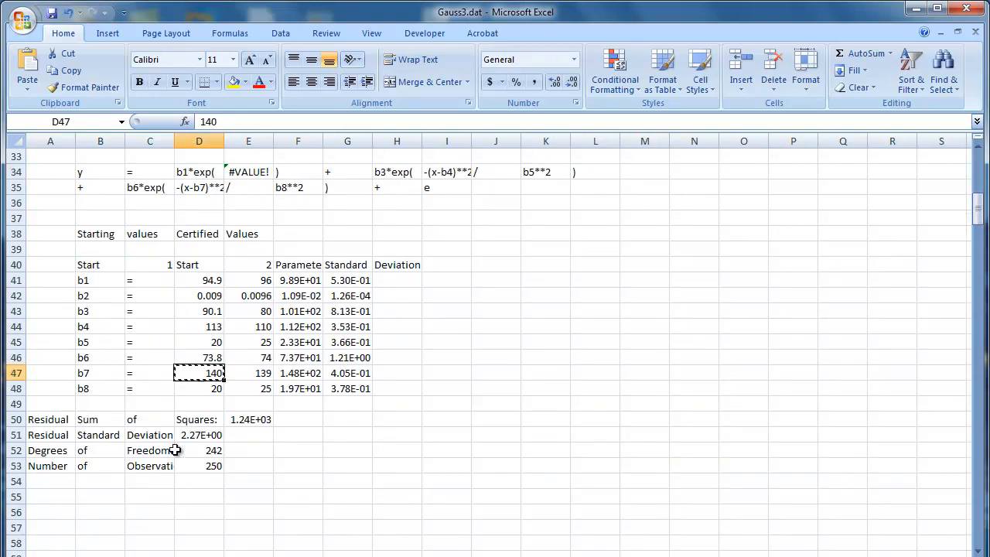
left_click(212, 389)
key("ctrl+c")
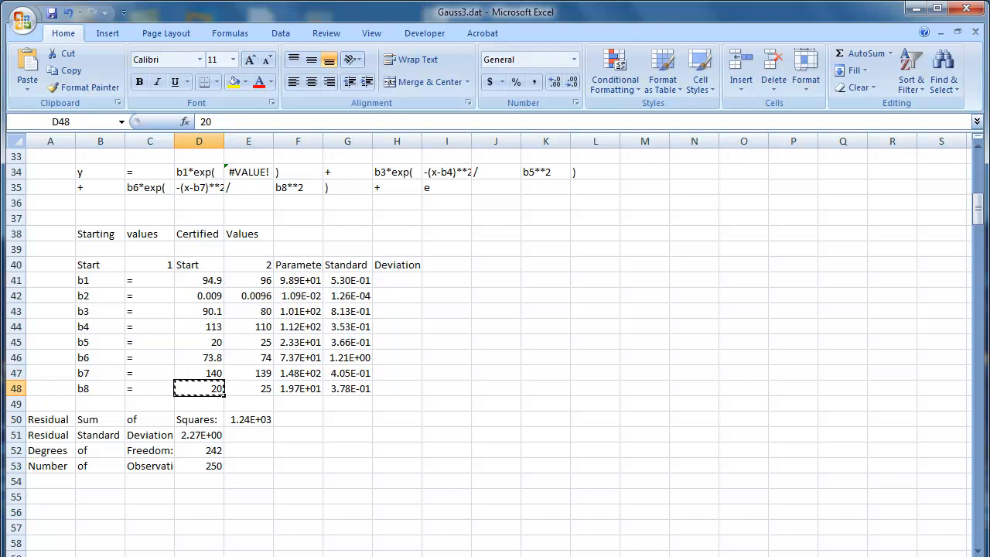
left_click(182, 555)
left_click(718, 173)
key("ctrl+v")
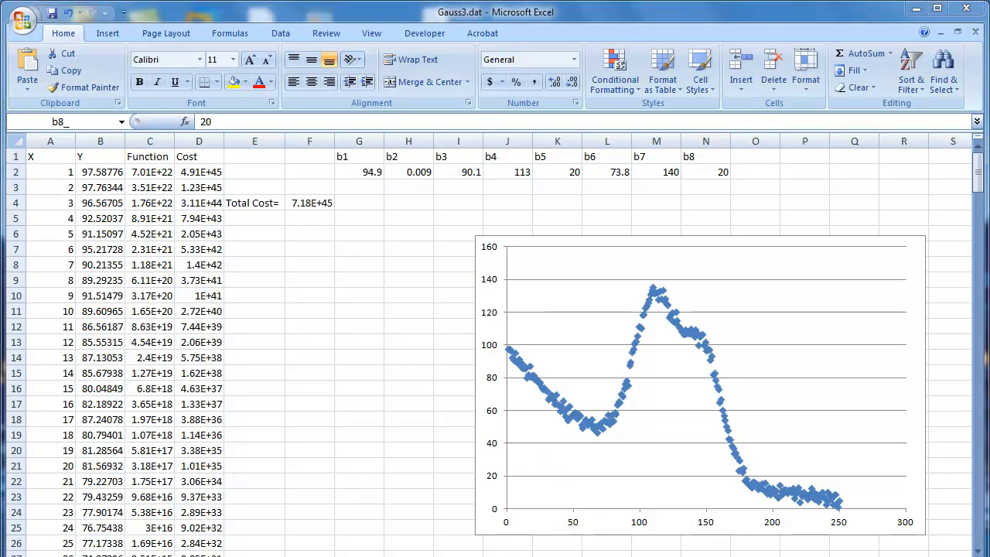
mouse_move(362, 181)
left_mouse_down()
mouse_move(763, 185)
mouse_move(610, 152)
mouse_move(352, 172)
mouse_move(393, 186)
left_mouse_up()
mouse_move(291, 220)
left_mouse_down()
mouse_move(340, 258)
mouse_move(320, 242)
mouse_move(318, 276)
left_mouse_up()
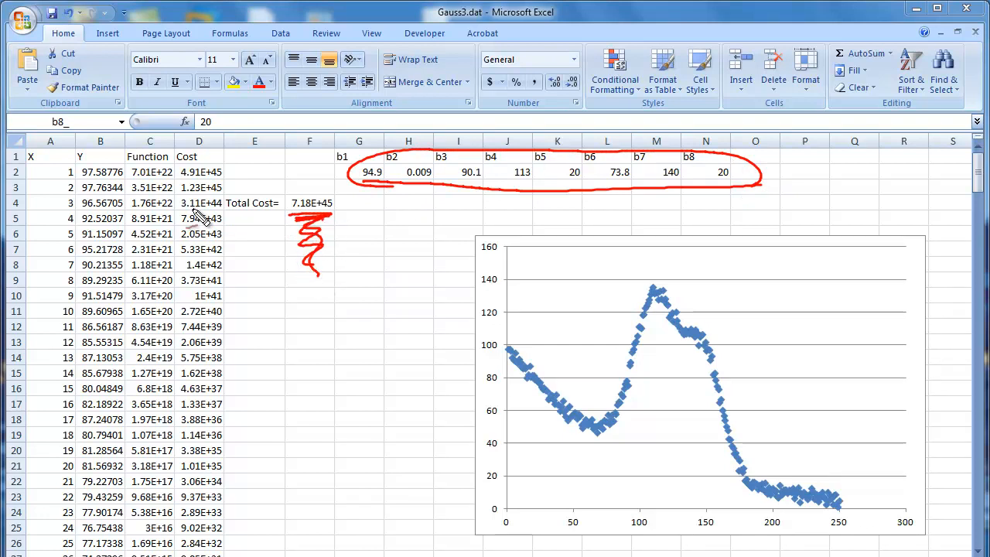
mouse_move(173, 164)
left_mouse_down()
mouse_move(132, 167)
mouse_move(162, 188)
mouse_move(175, 172)
mouse_move(139, 163)
mouse_move(91, 161)
mouse_move(79, 178)
mouse_move(128, 189)
mouse_move(123, 164)
left_mouse_up()
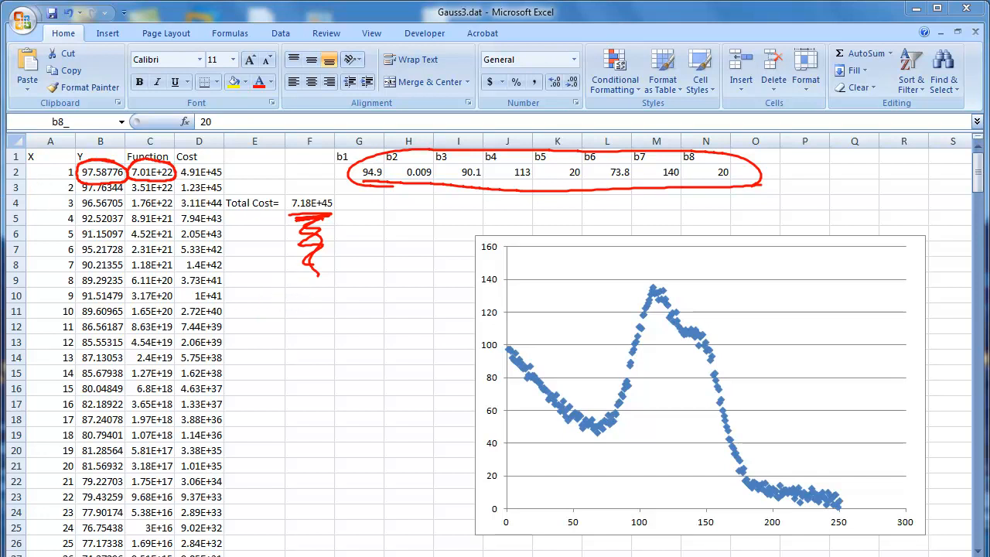
key("Escape")
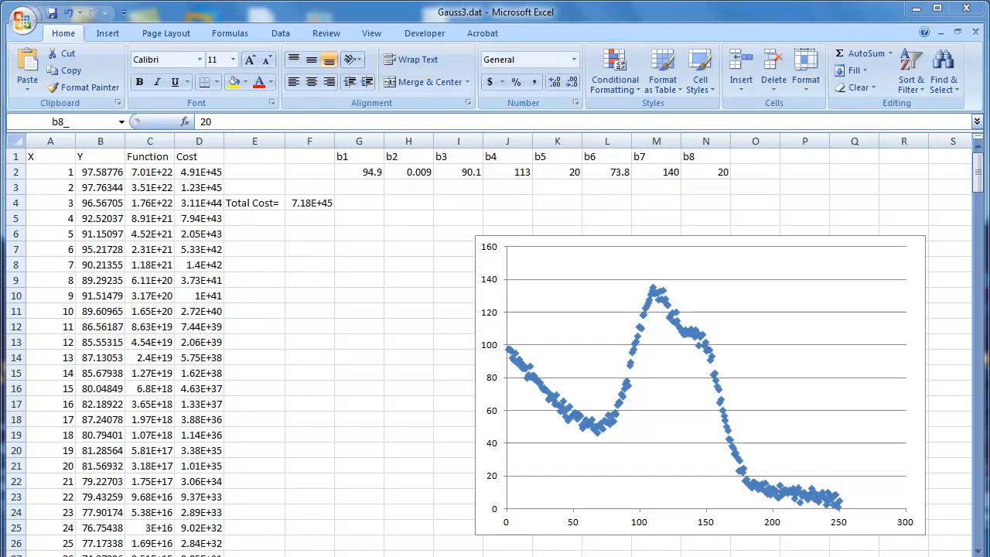
- Enter the test formula =(5-10) in the empty cell F10
left_click(352, 300)
left_click(312, 293)
left_click(274, 124)
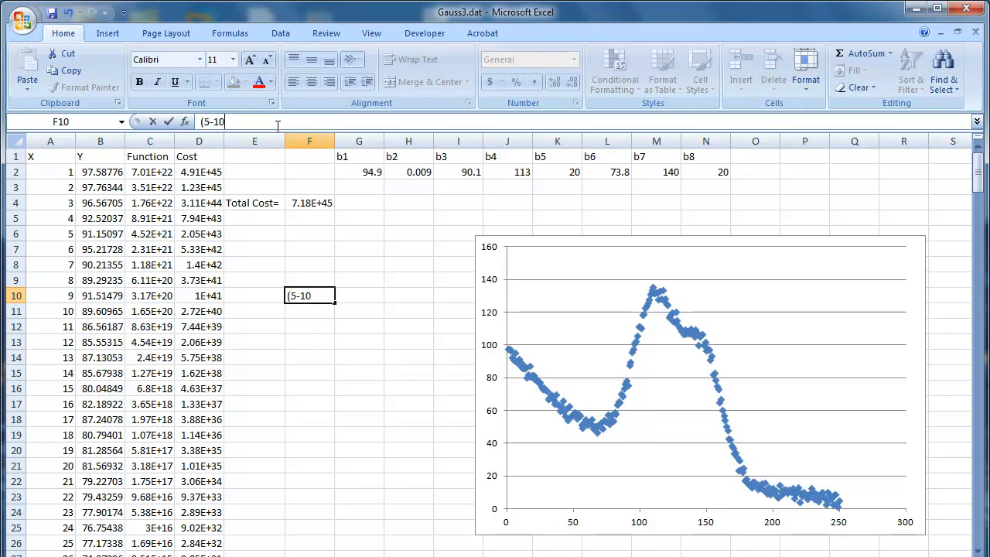
key("Return")
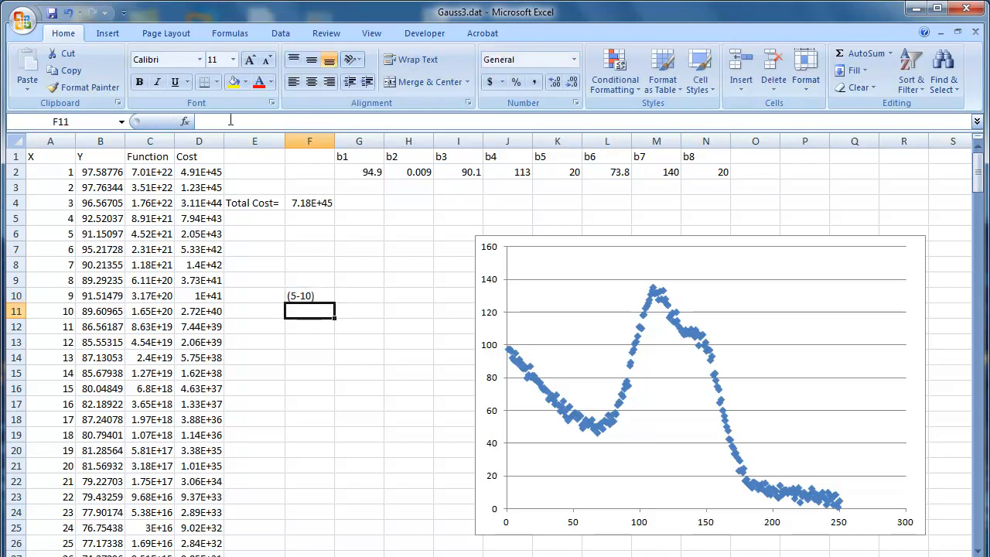
left_click(315, 293)
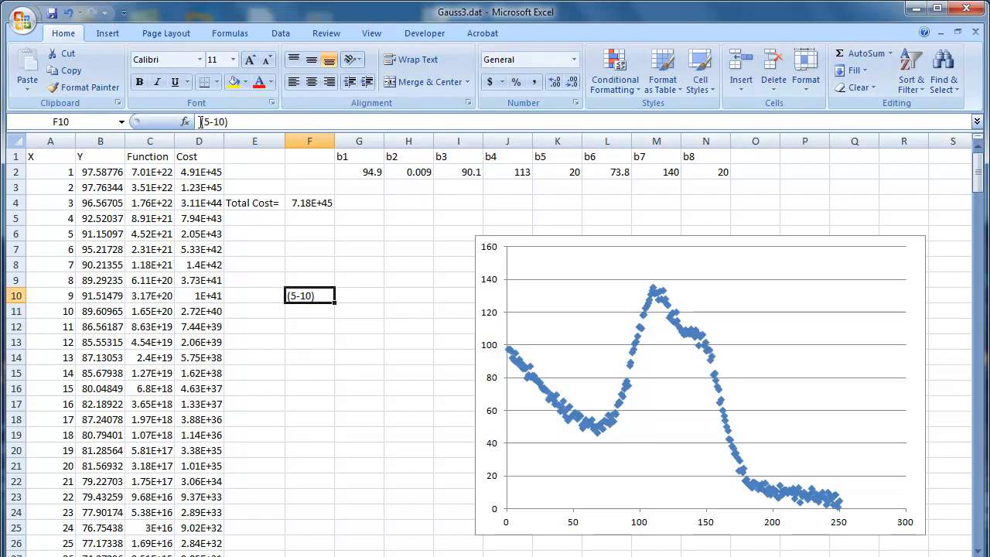
left_click(245, 122)
type("=")
key("Return")
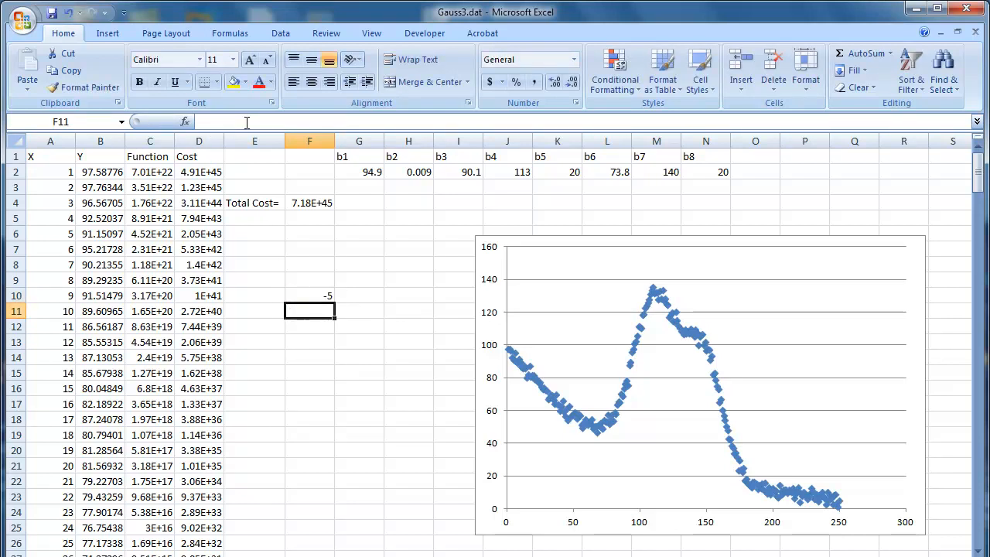
- Reuse the F10 test expression in cell F11 with squaring added, as =(5-10)^2
left_click(318, 295)
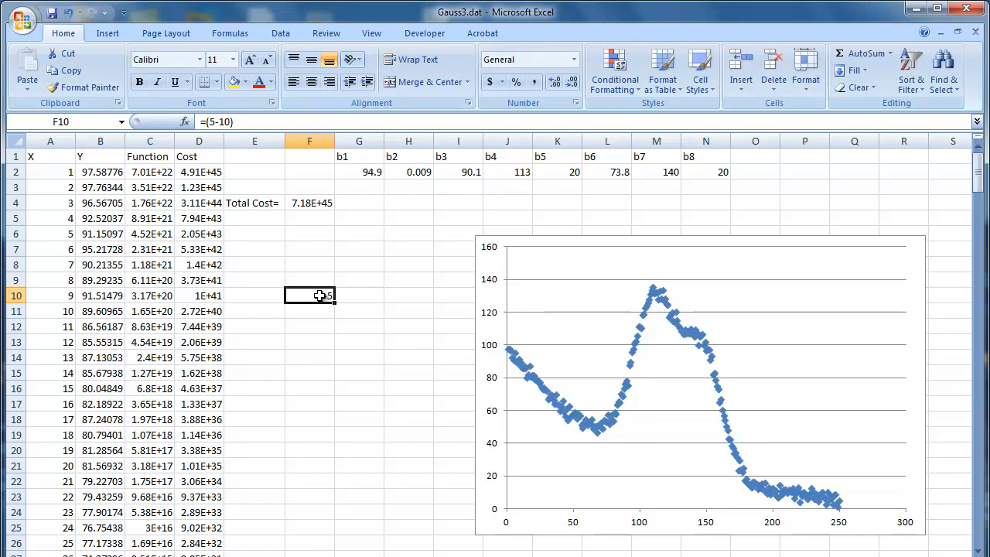
left_click_drag(233, 121, 199, 122)
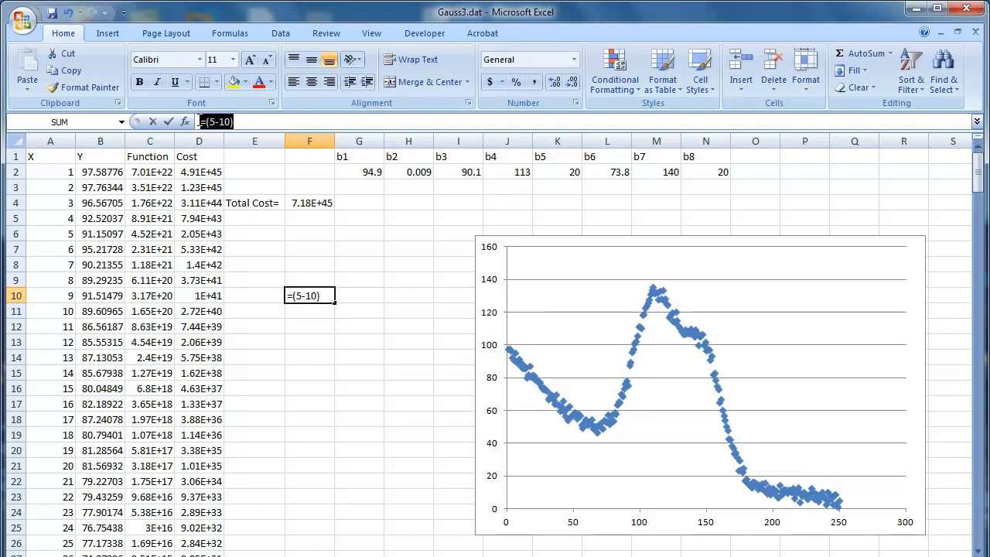
key("ctrl+c")
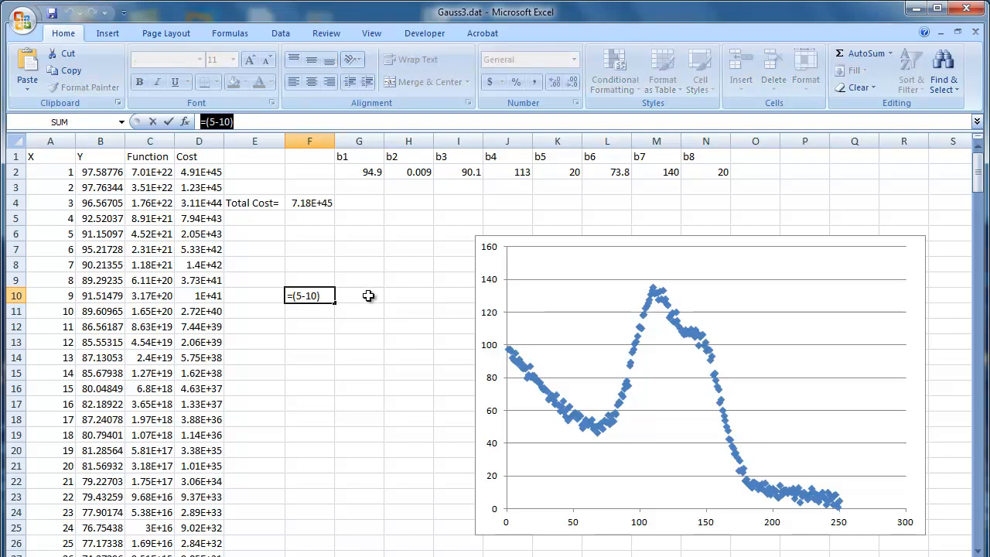
key("Escape")
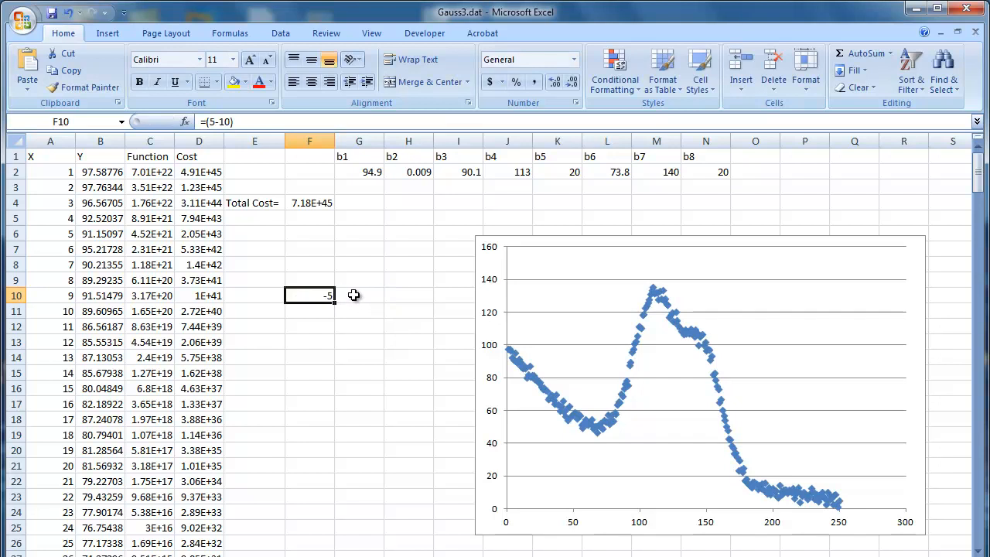
left_click(353, 299)
left_click(229, 121)
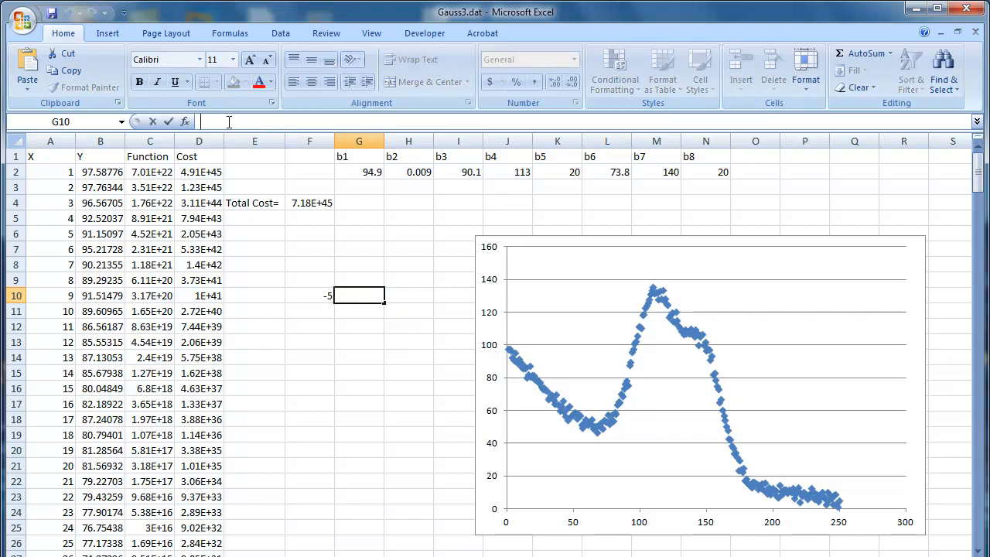
left_click(313, 316)
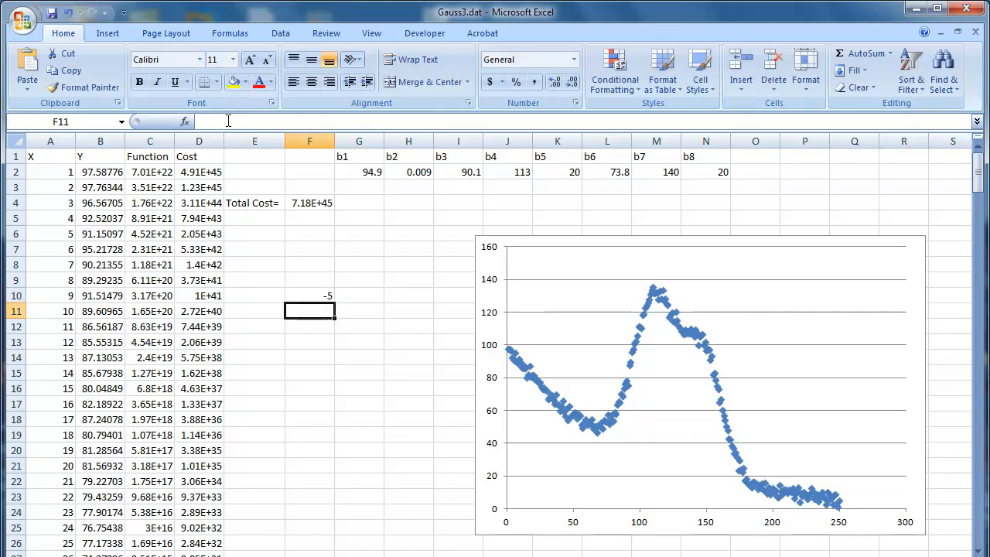
left_click(229, 122)
type("=(5-10)^2")
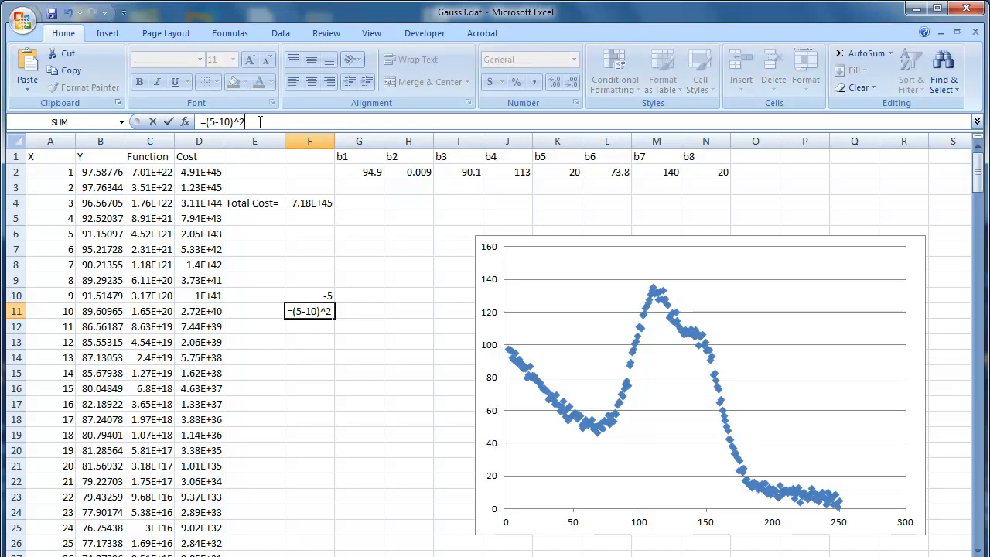
key("Return")
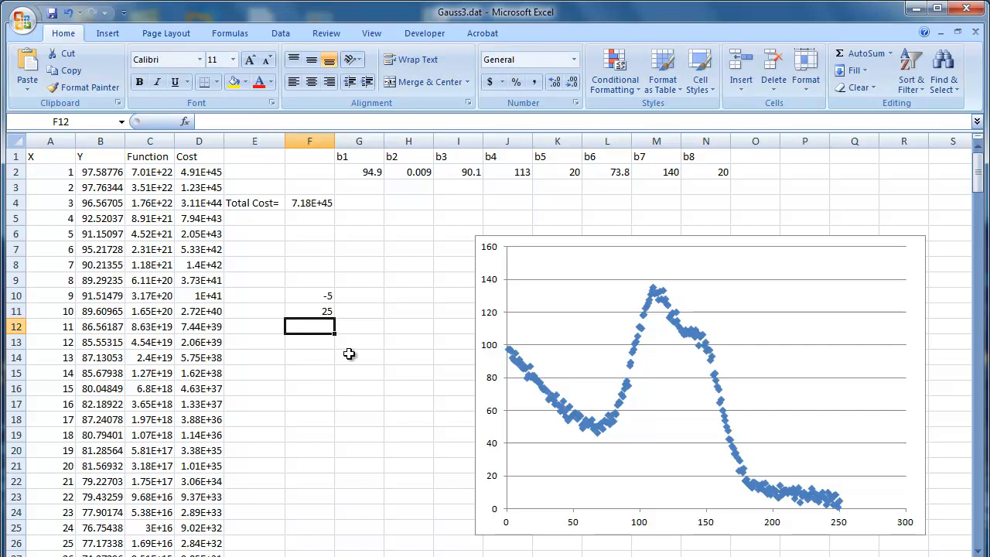
- Compare the test formulas in F10 and F11, and put a minus sign before the parenthesis in F10, making it =-(5-10)
left_click(326, 311)
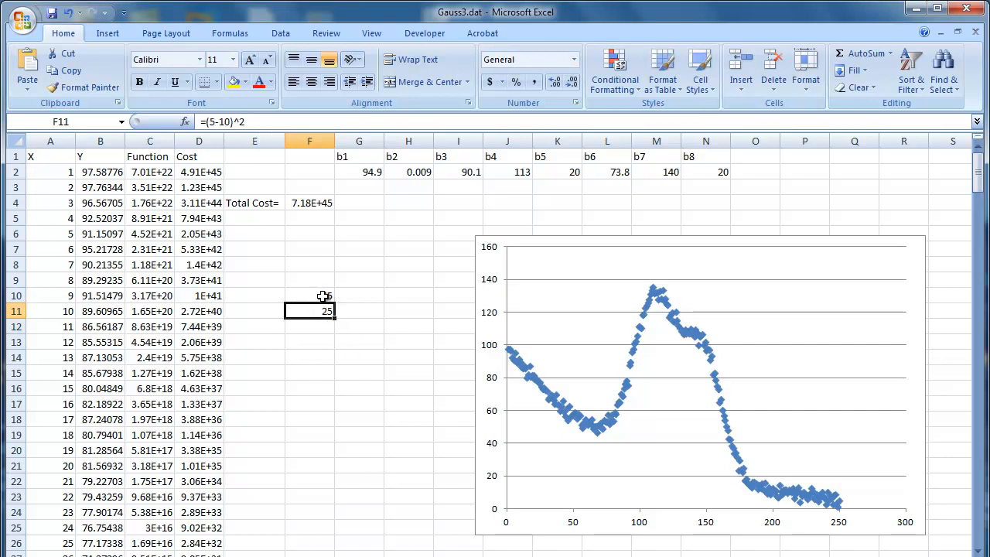
left_click(323, 295)
left_click(322, 310)
left_click(322, 295)
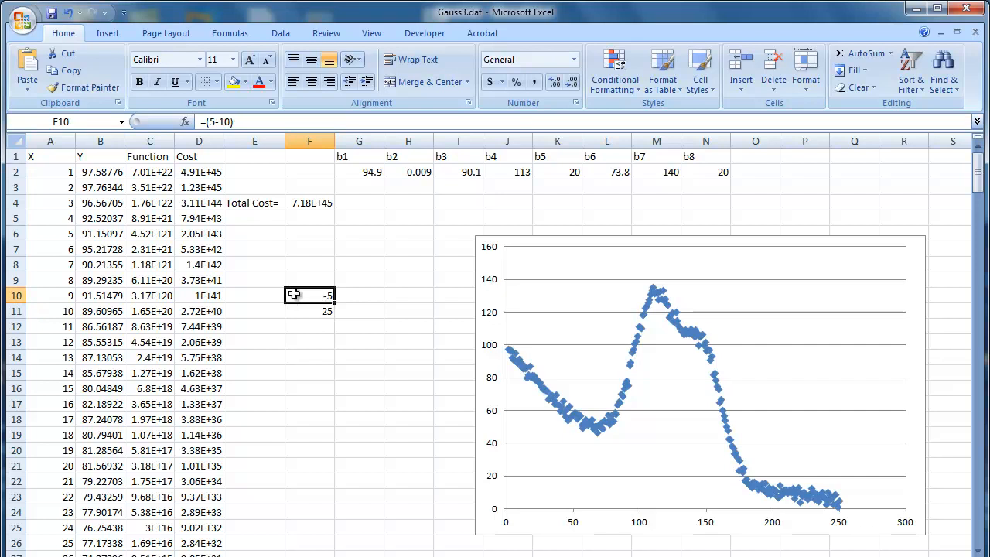
left_click(310, 312)
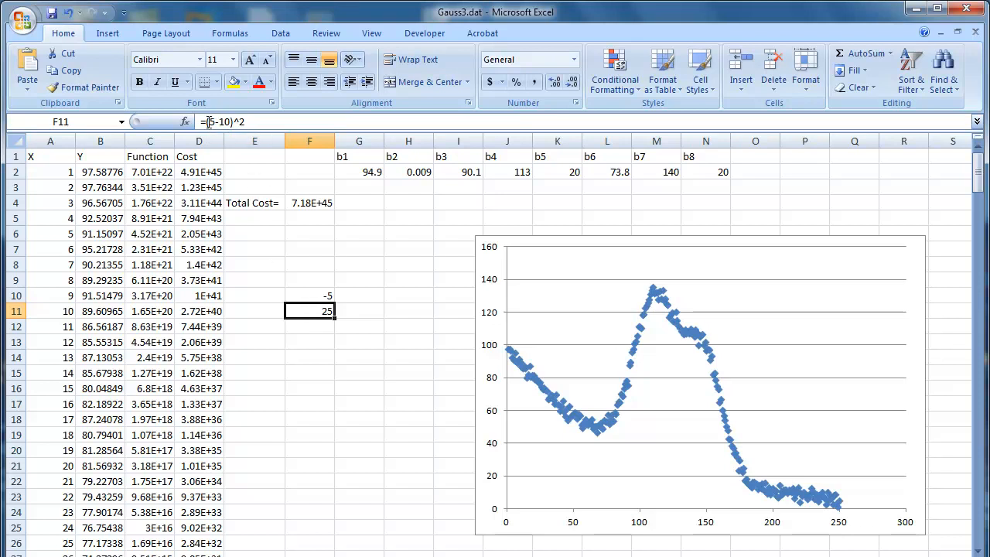
left_click(313, 293)
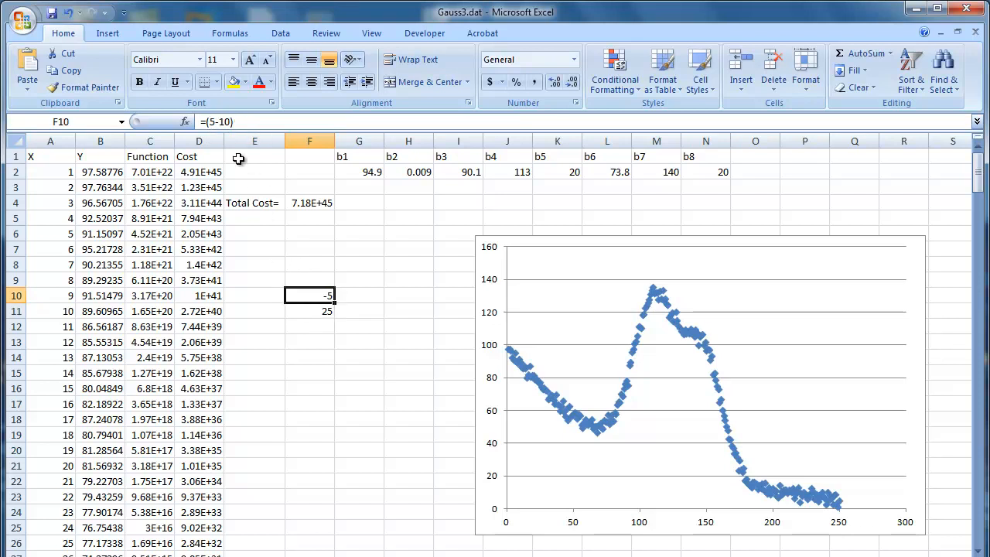
left_click(206, 121)
type("-")
key("Return")
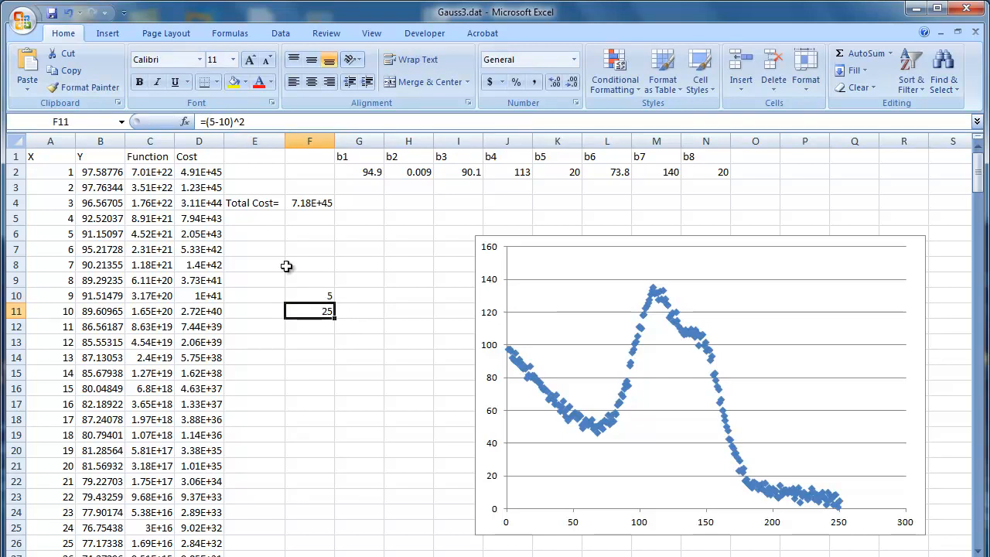
- Put a minus sign before the parenthesis in the F11 test formula, making it =-(5-10)^2
left_click(206, 121)
type("-")
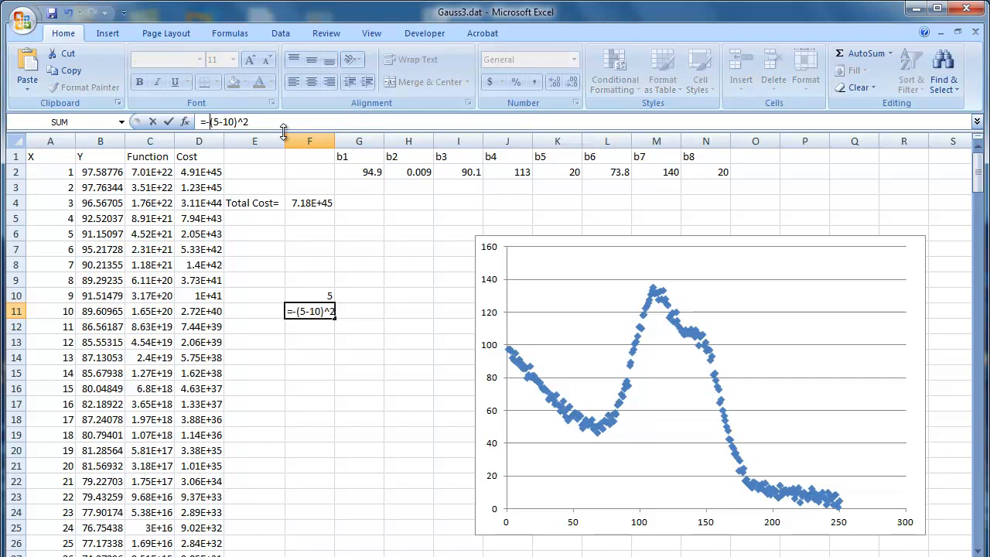
key("Return")
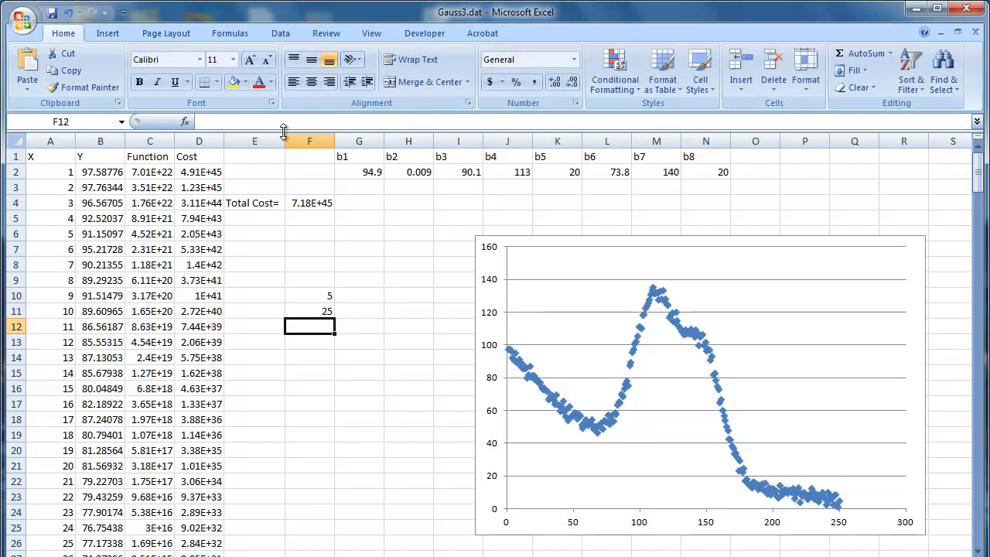
- Copy the F11 test formula text =-(5-10)^2 into cell F12
left_click(307, 314)
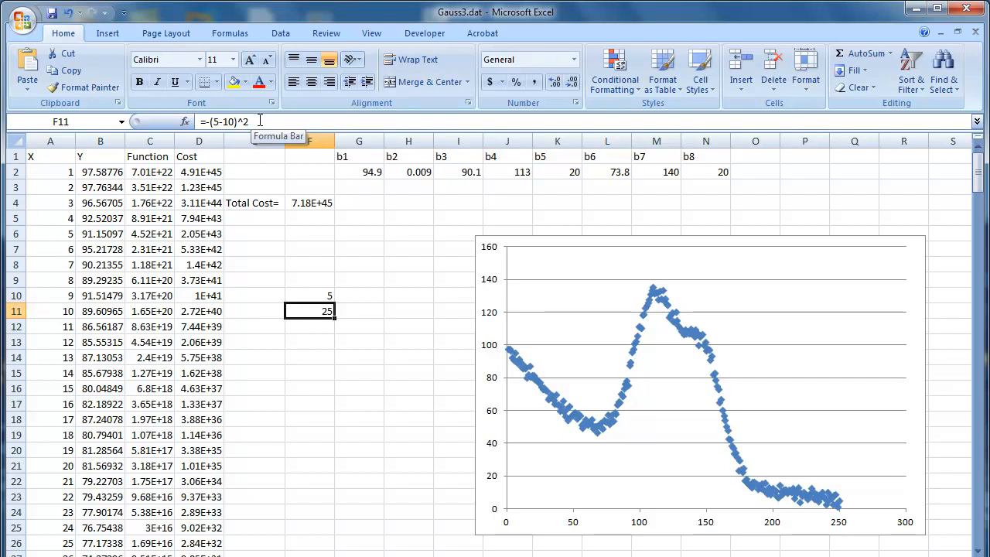
left_click_drag(260, 120, 154, 122)
key("ctrl+c")
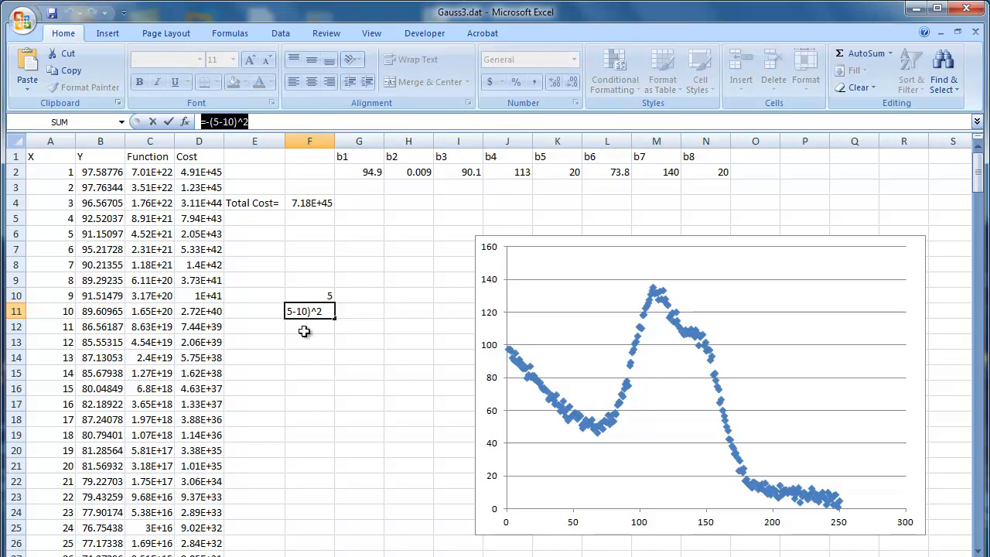
key("Escape")
left_click(305, 329)
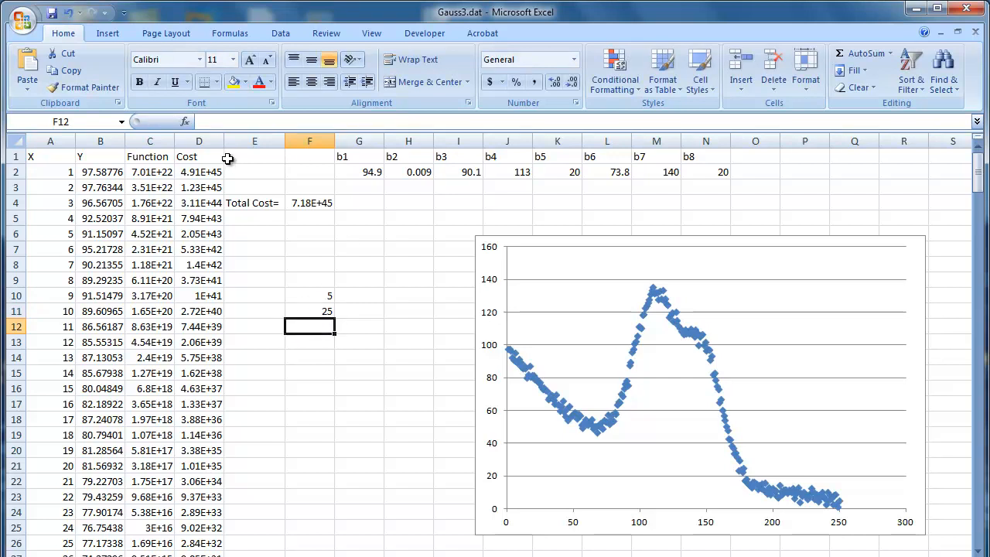
left_click(209, 122)
key("ctrl+v")
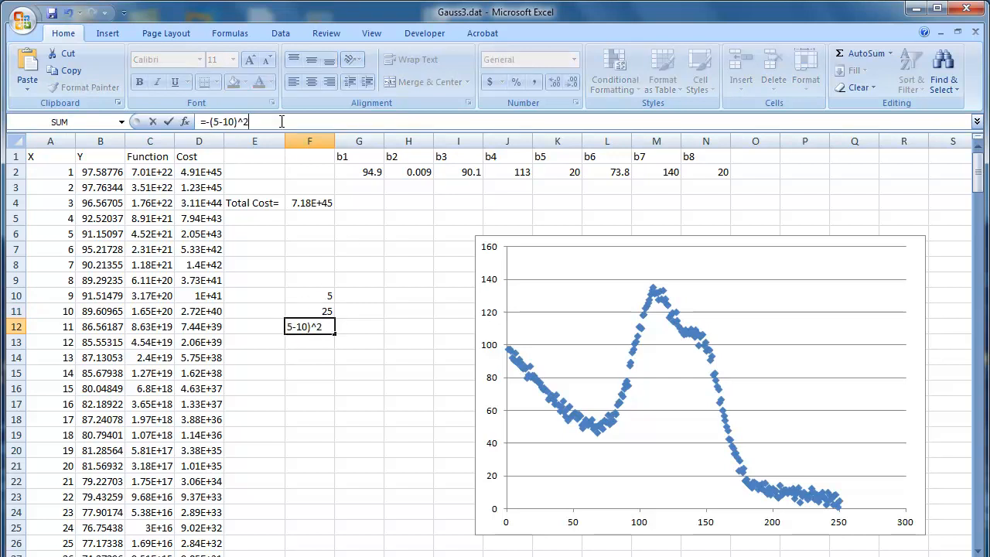
key("Return")
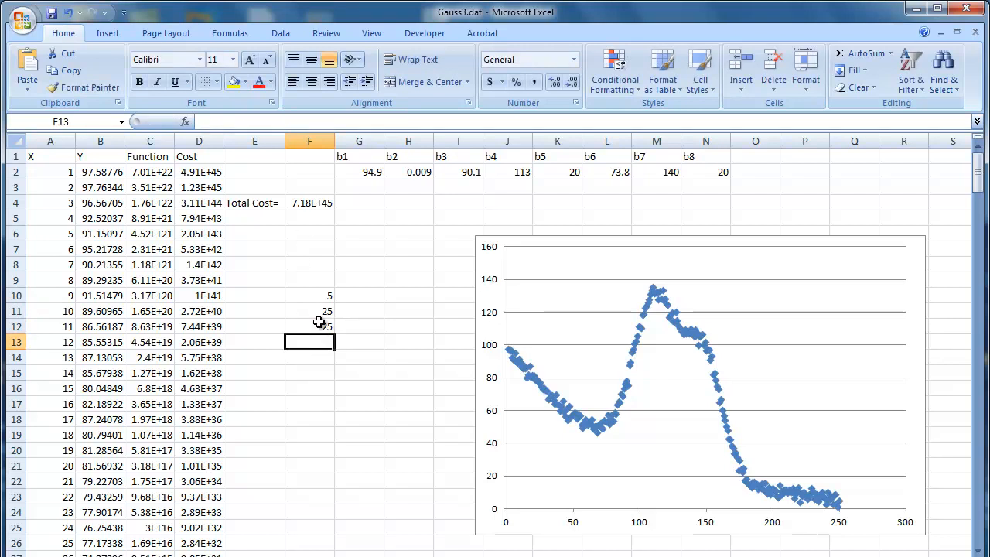
- Put a 0 before the minus sign in the F12 formula, making it =0-(5-10)^2, and compare it with F11
left_click(293, 322)
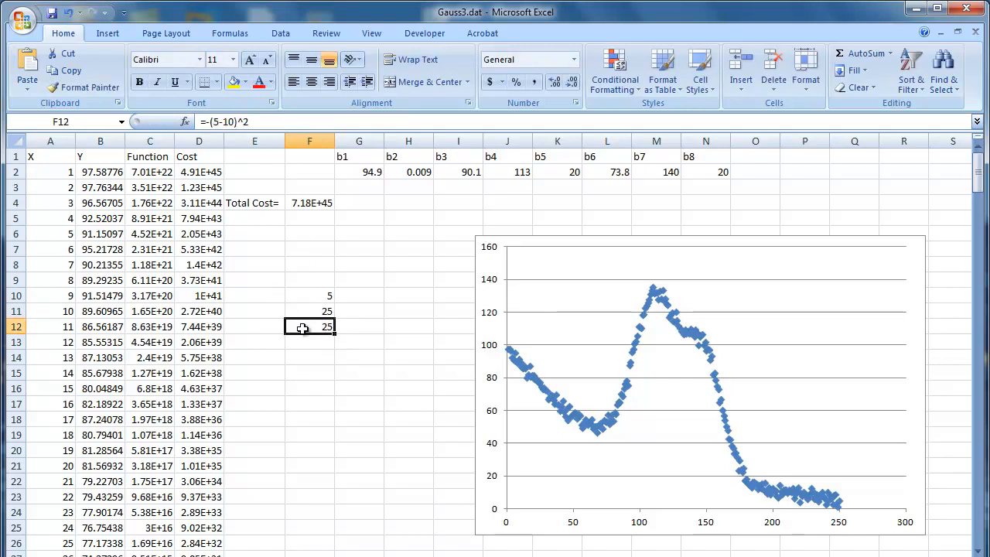
left_click(208, 122)
type("-")
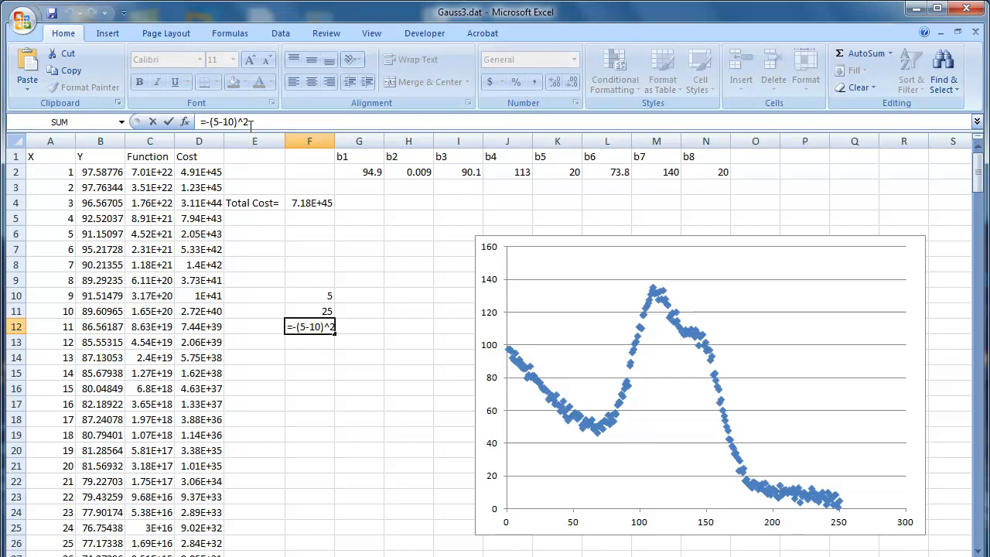
key("Return")
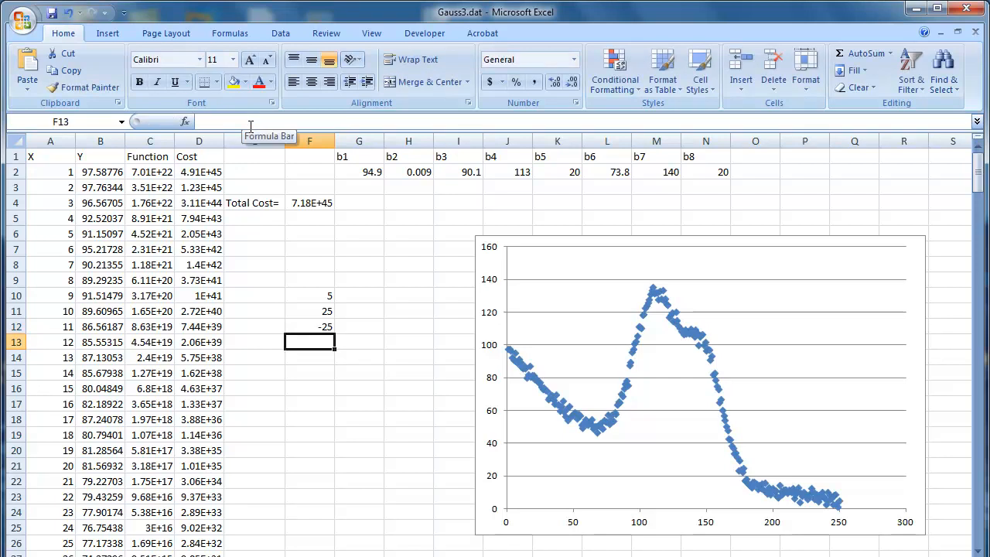
key("Up")
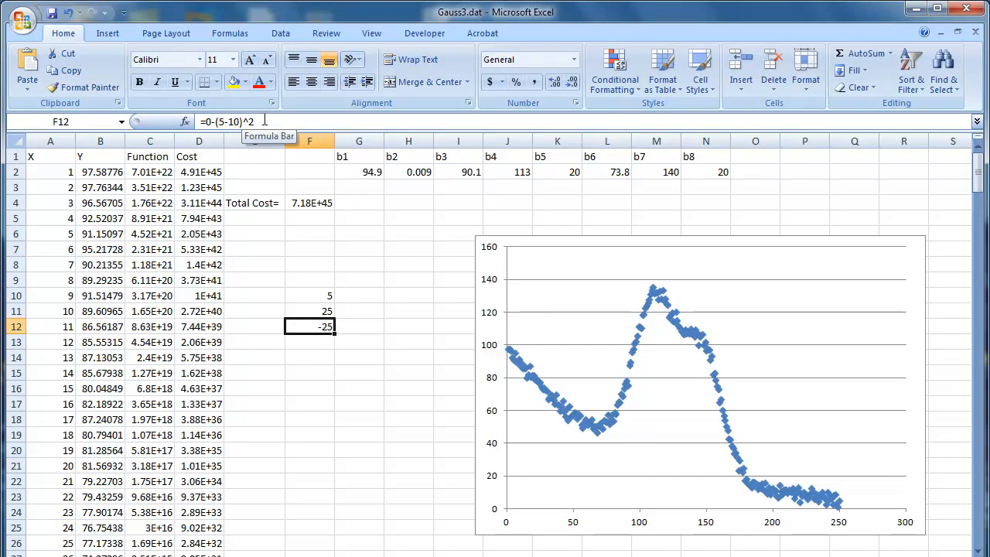
key("Up")
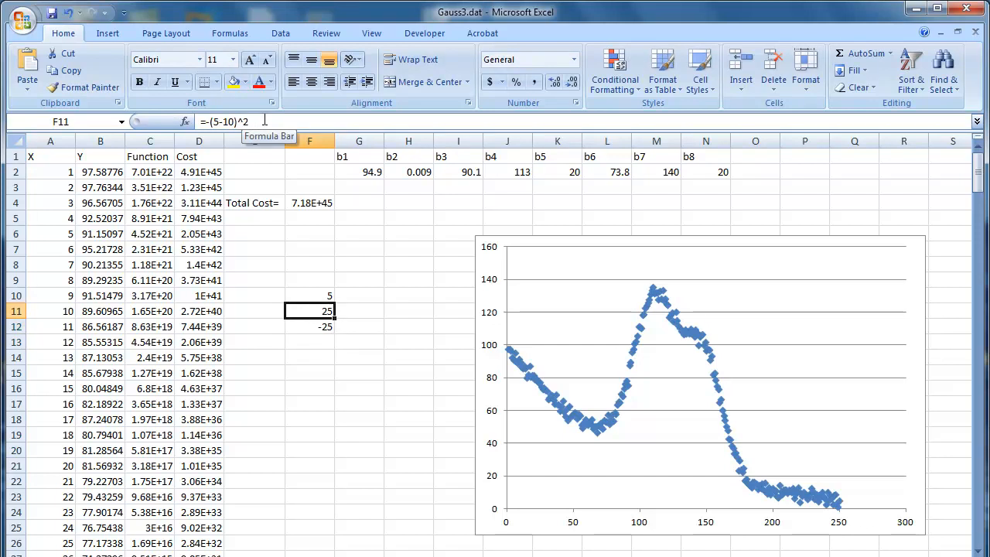
key("Down")
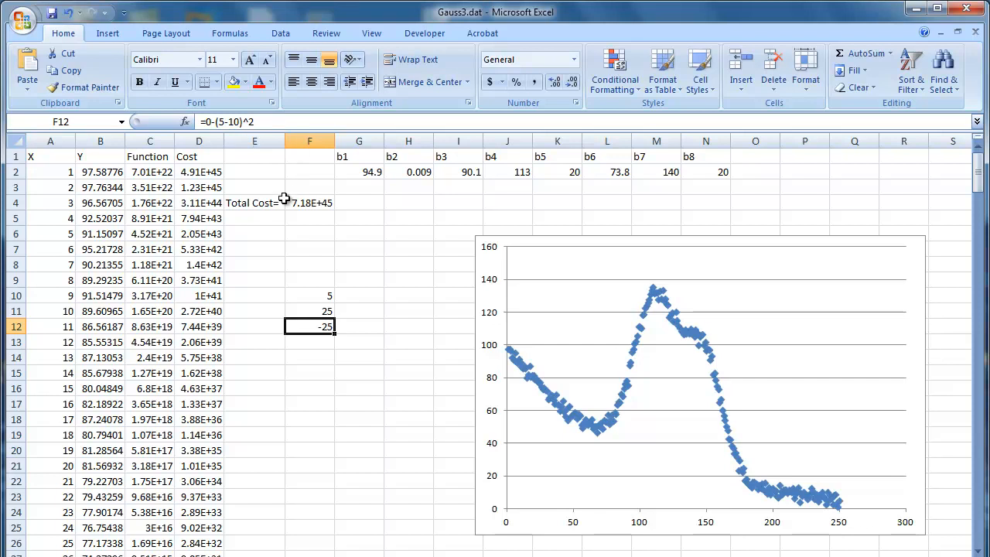
- Insert a new column between Cost and the Total Cost label, and enter the header Fun Mac in E1
left_click(248, 142)
right_click(248, 142)
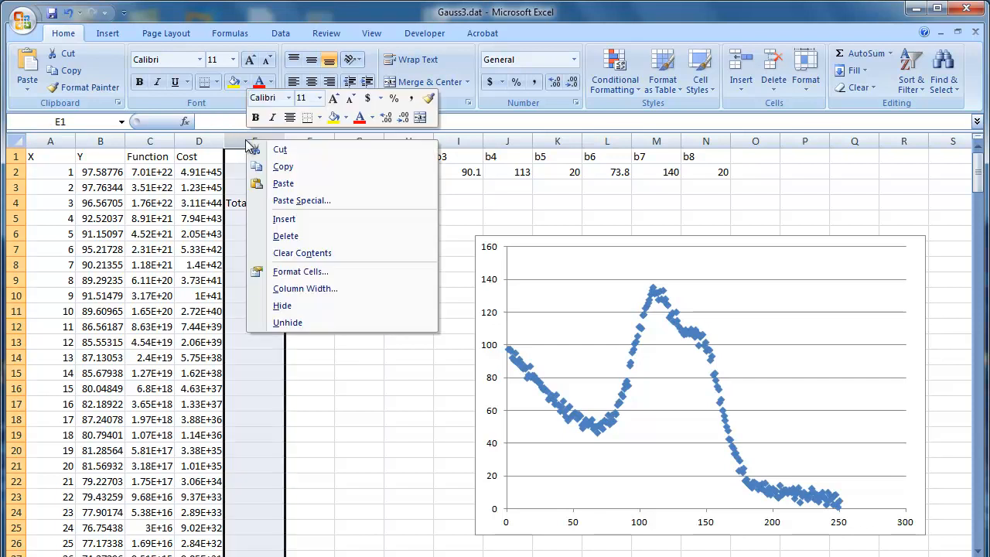
left_click(303, 223)
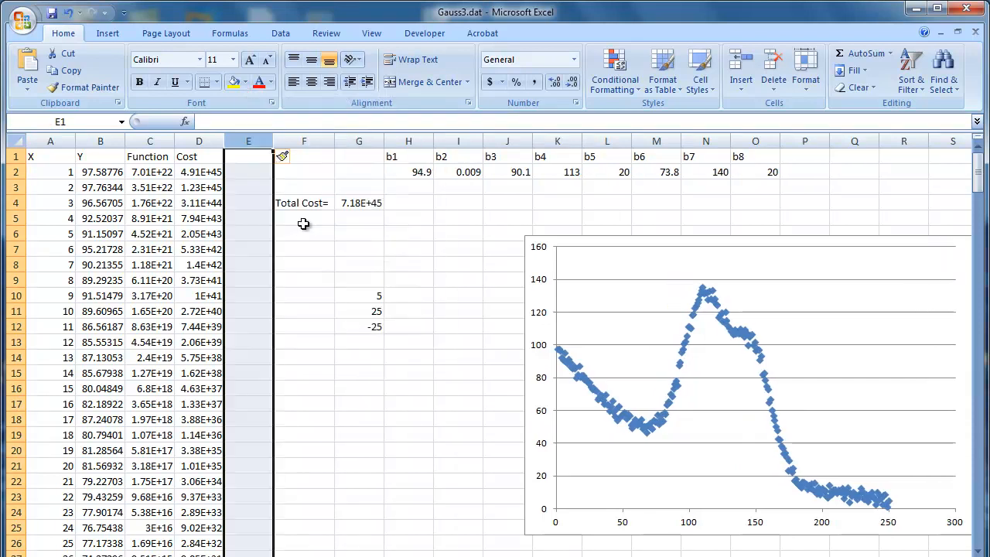
left_click(251, 158)
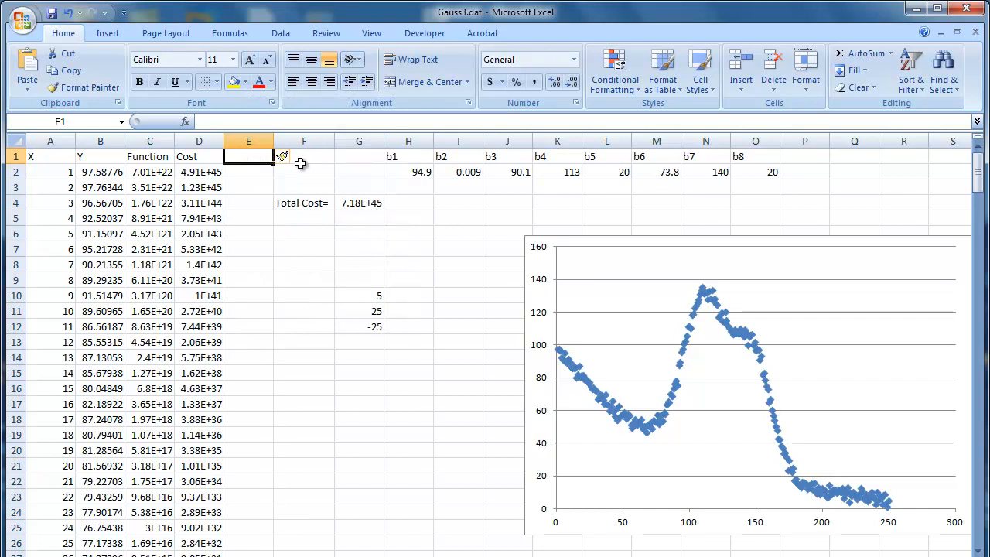
type("Fun")
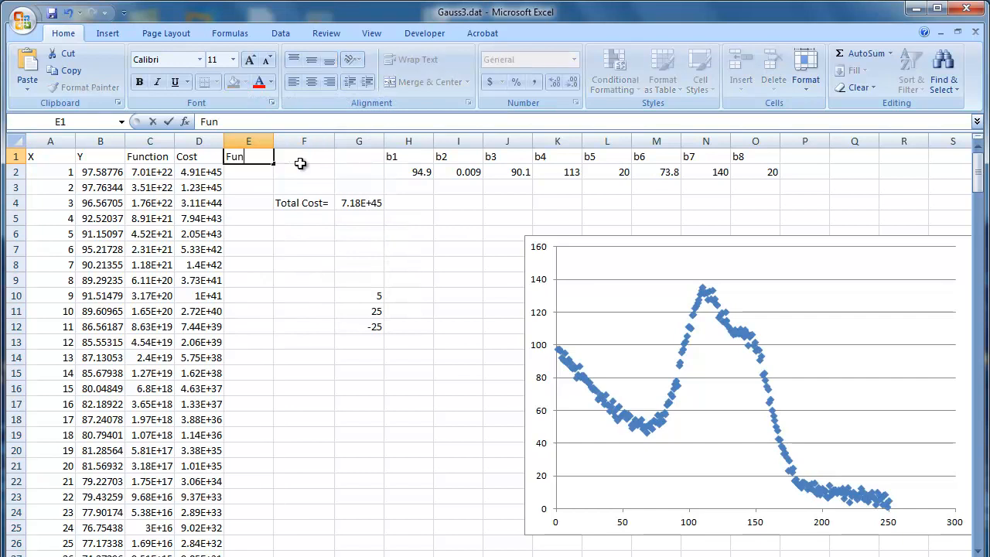
type(" Mac")
key("Return")
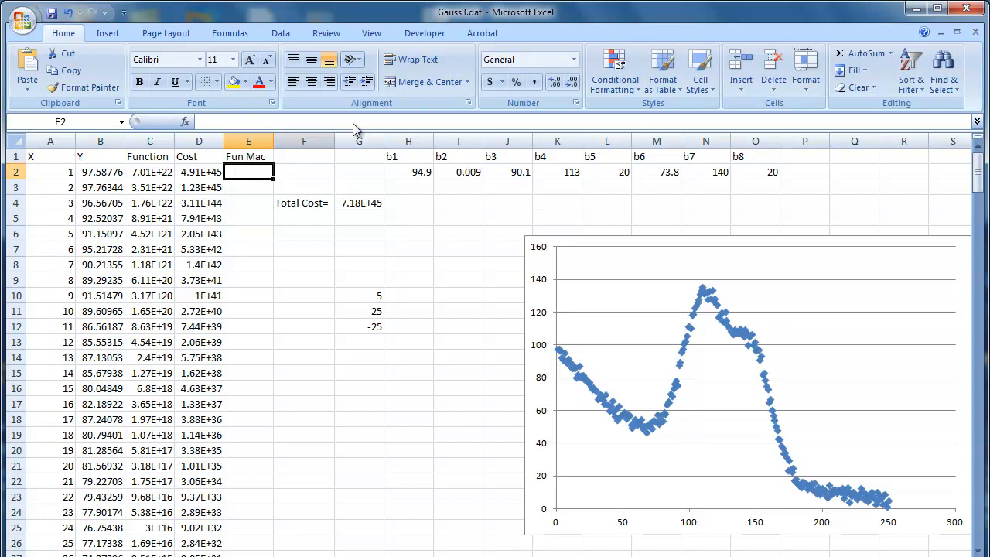
- Open the Visual Basic editor and insert a new code module into the Gauss3.dat project
left_click(425, 33)
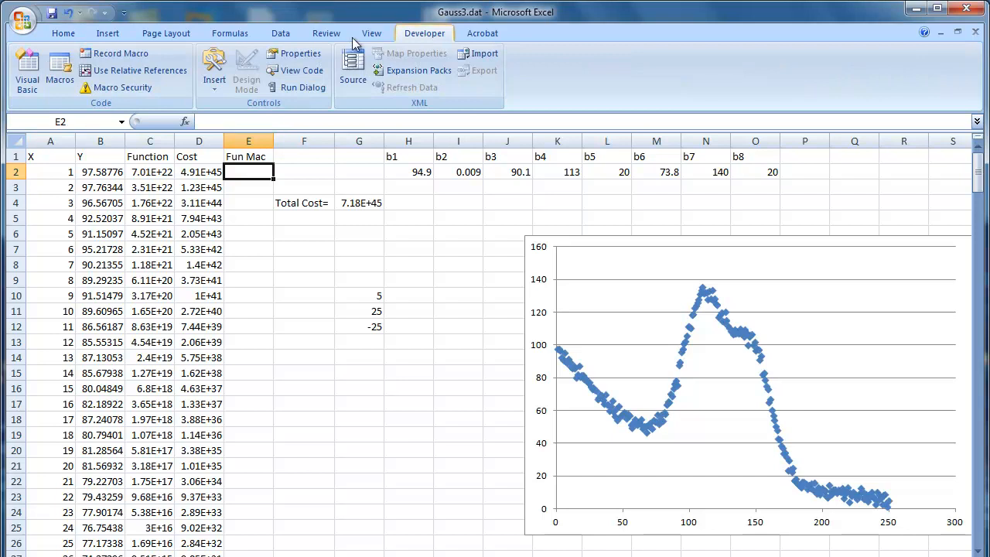
left_click(26, 77)
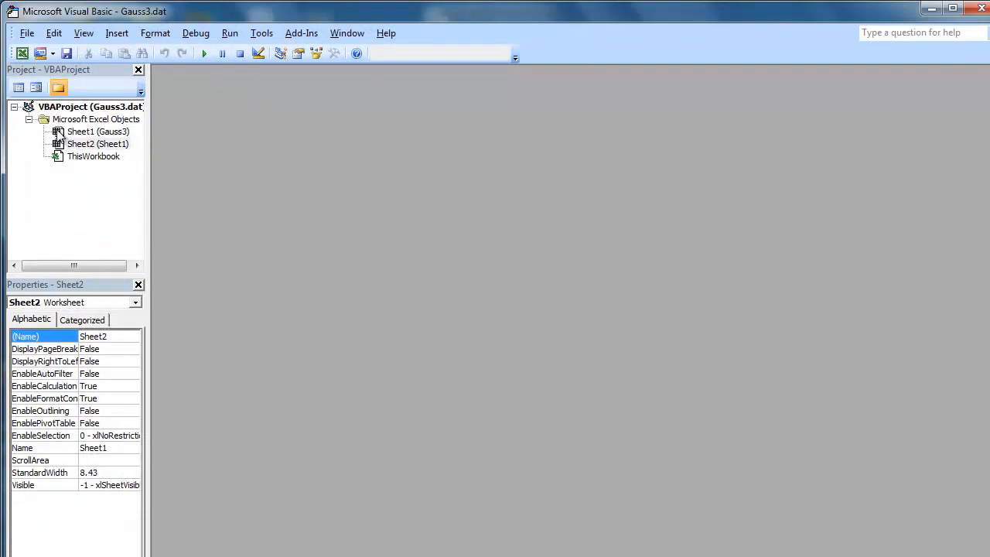
left_click(59, 121)
right_click(59, 121)
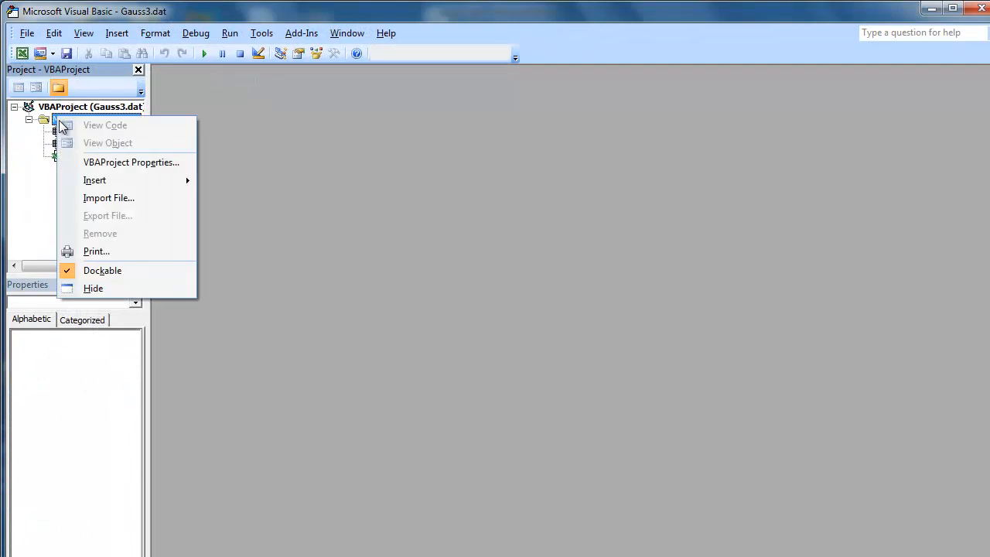
left_click(49, 107)
right_click(51, 108)
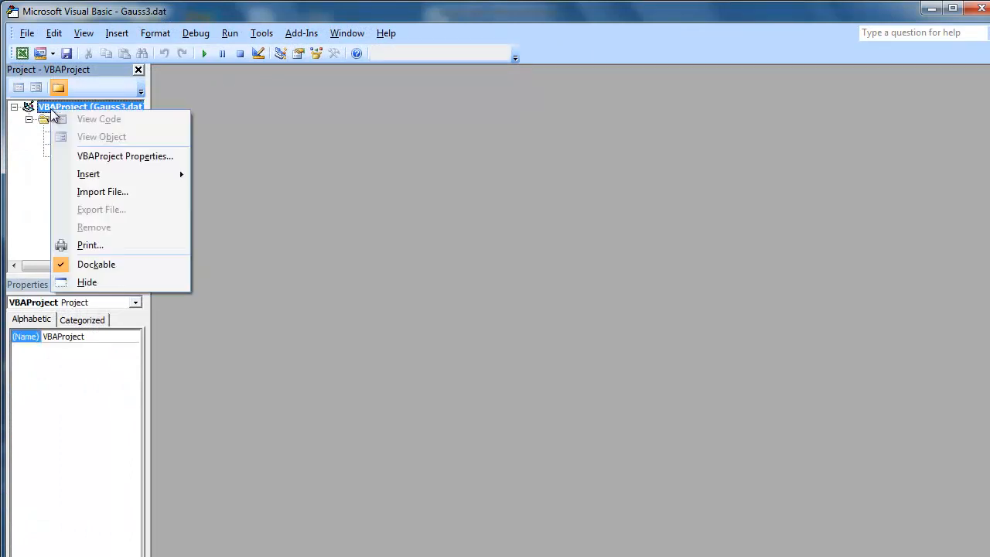
mouse_move(85, 177)
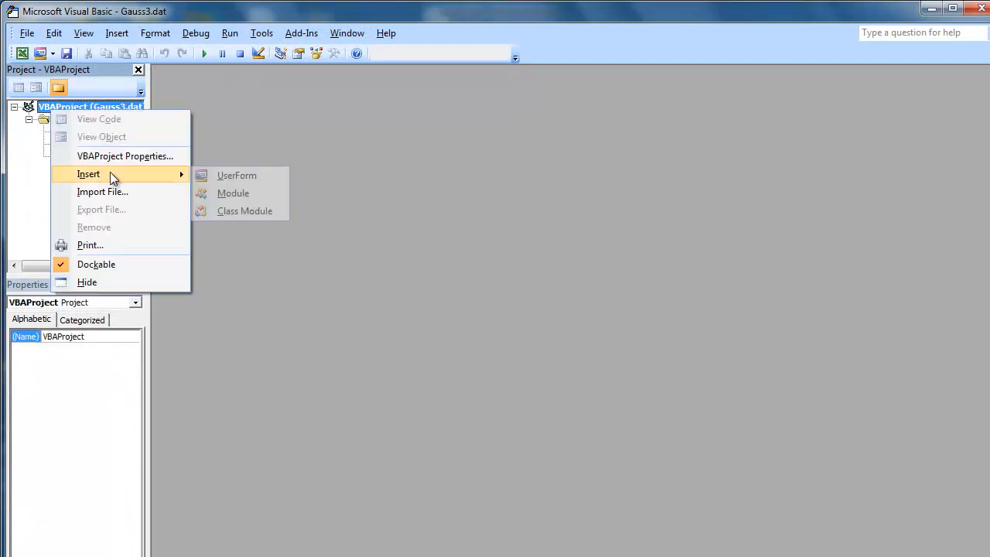
left_click(223, 202)
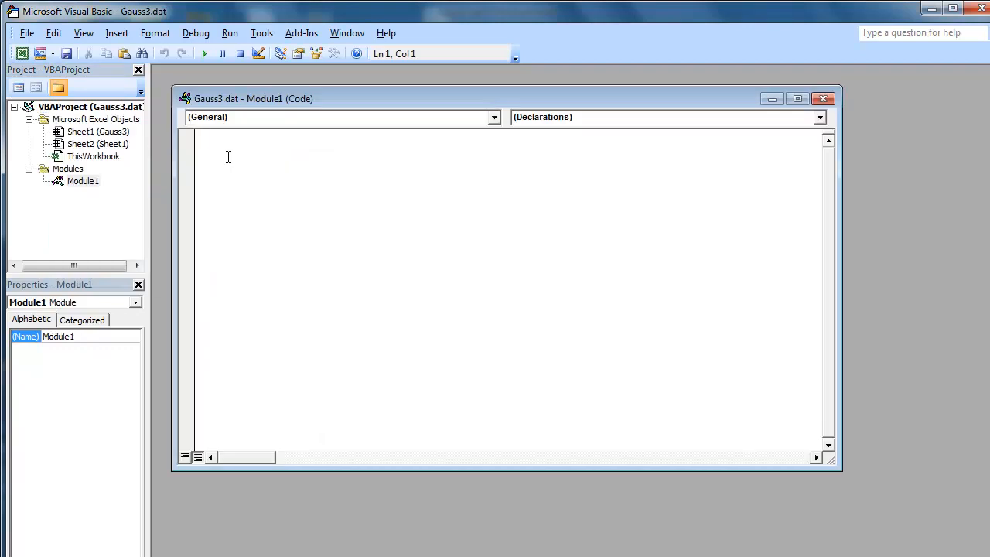
- Start declaring a function MacroMin in the module with the arguments x, b1, b2 and b3, each as Double
type("function MacroMin(x as doub")
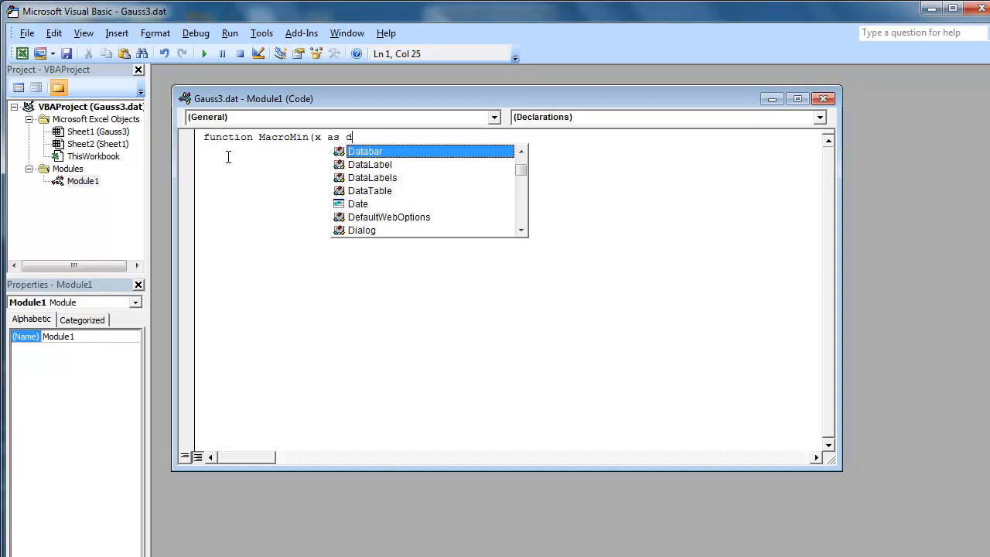
key("Tab")
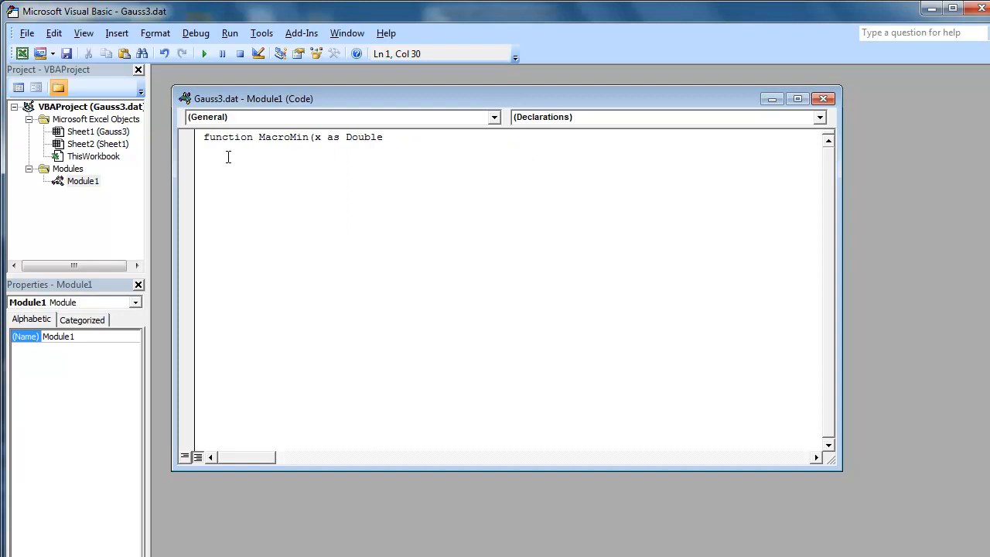
type(",")
type("b1")
type(" as doub")
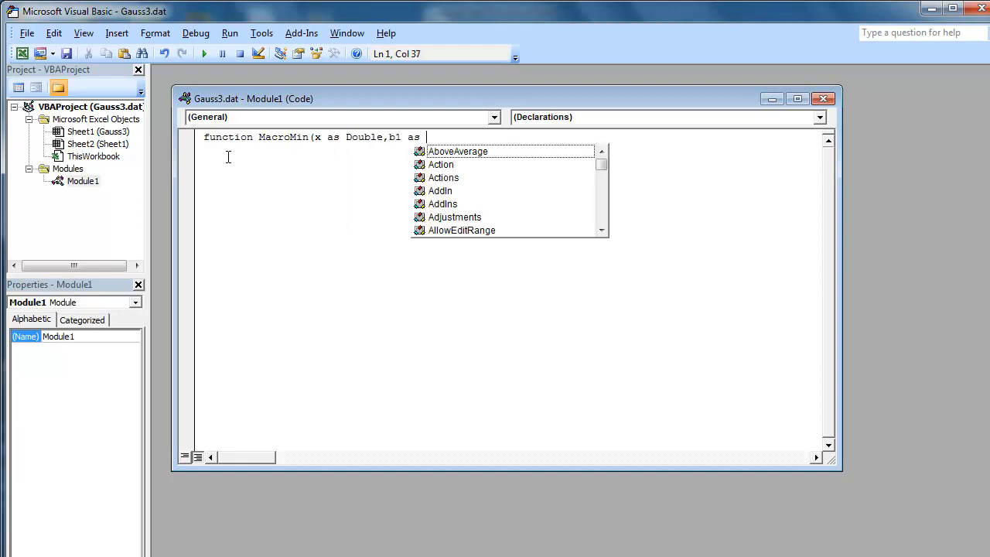
key("Tab")
type(",b2 as d")
key("Tab")
type(",b3 as dou")
key("Tab")
type(",")
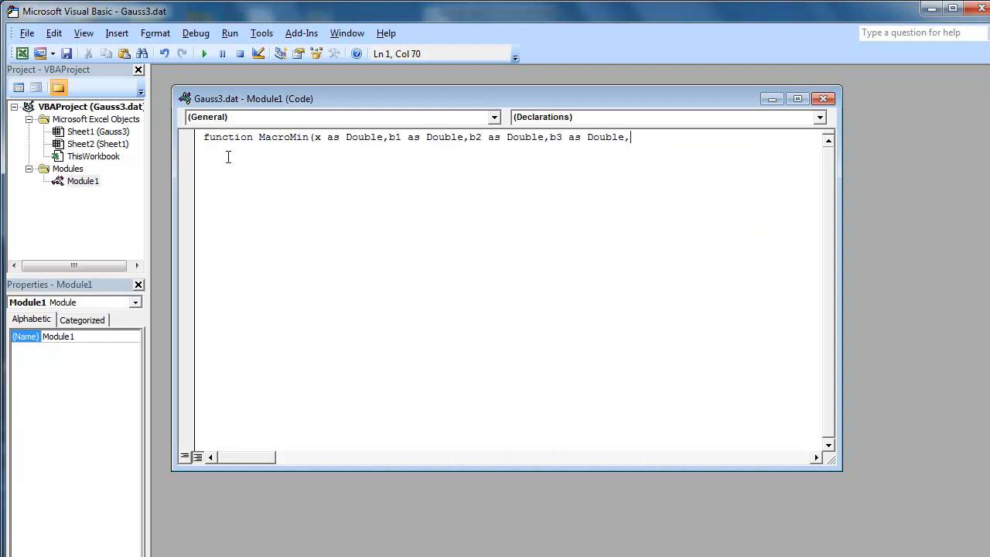
- Add the arguments b4, b5 and b6 as Double to the MacroMin declaration
type("b4 as doub")
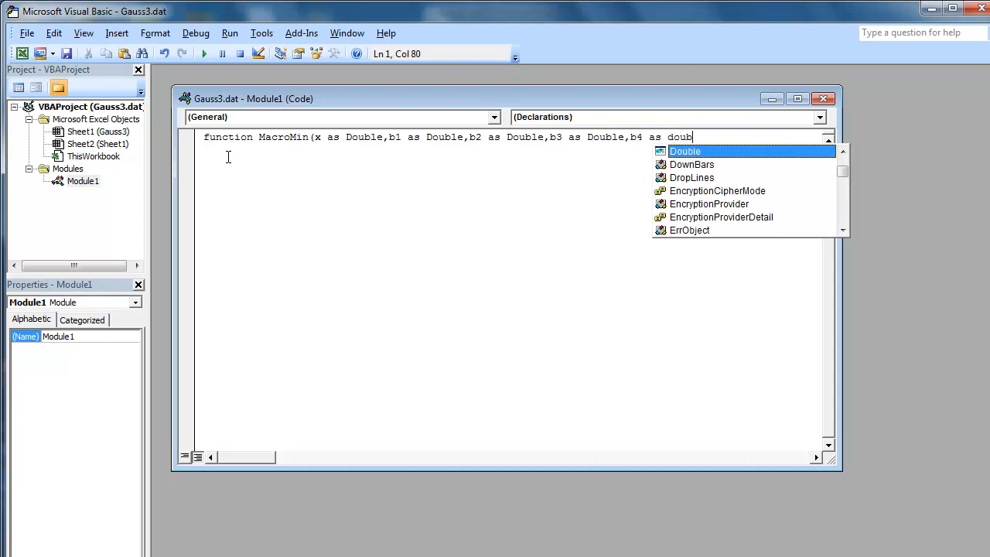
key("Tab")
type(",b")
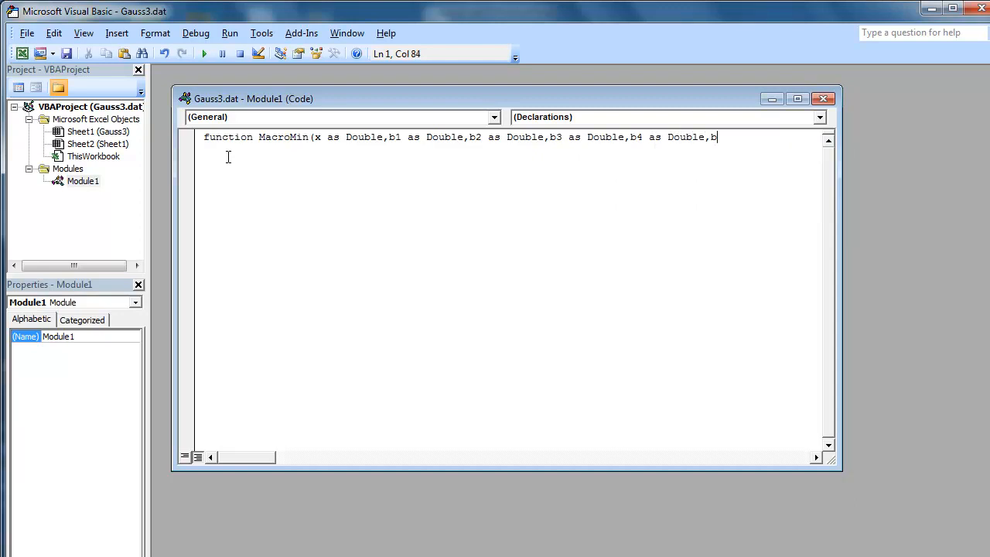
type("5 as doub")
key("Tab")
type(",b")
type("6 as doub")
key("Tab")
type(".")
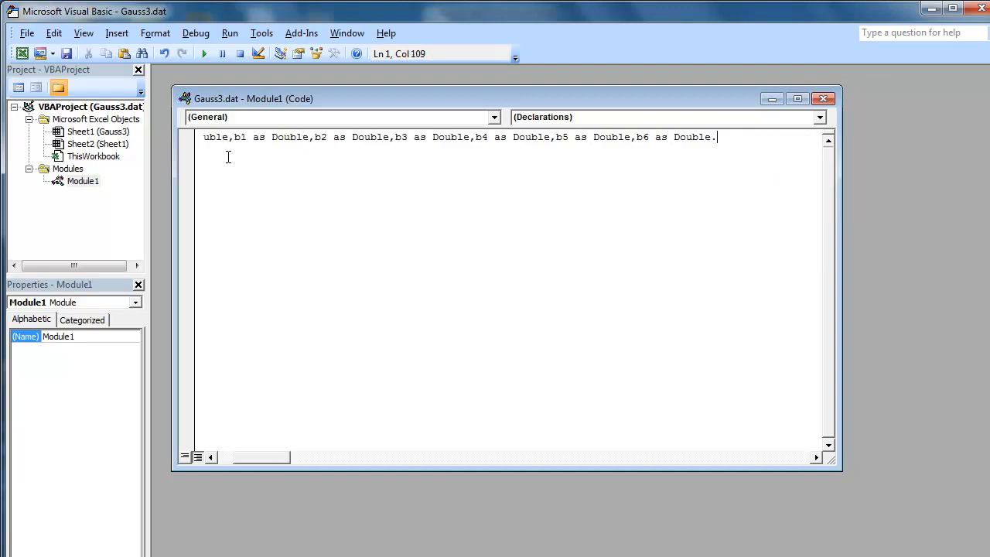
key("BackSpace")
- Complete the MacroMin declaration with the arguments b7 and b8 as Double and a return type of Double
type(",b7 as do")
key("Tab")
type(",b8 as doub")
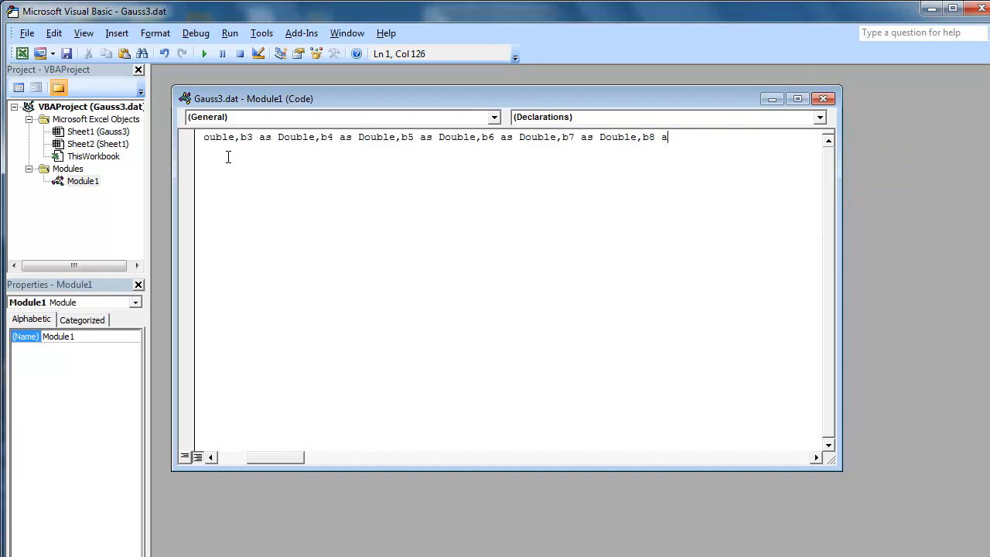
key("Tab")
type(") as do")
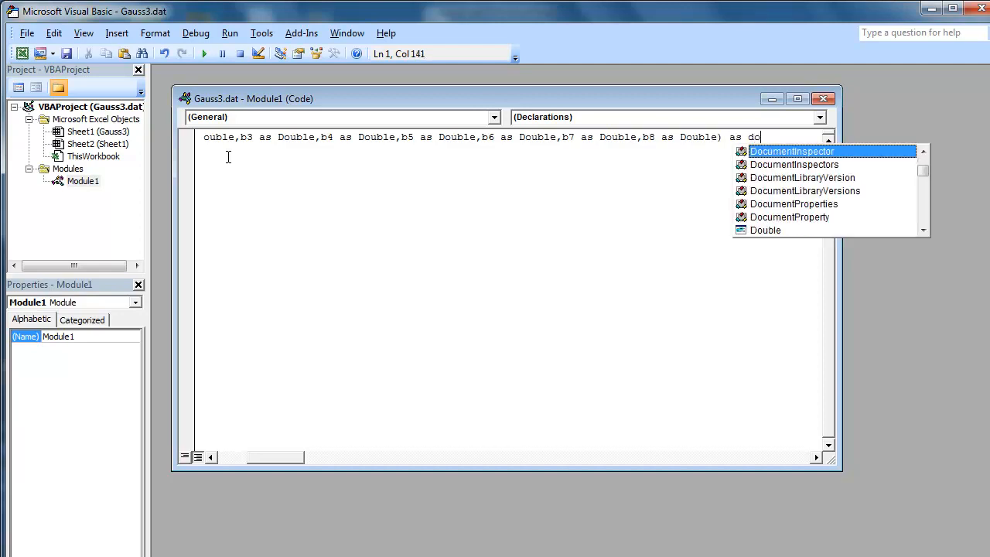
key("Tab")
key("Return")
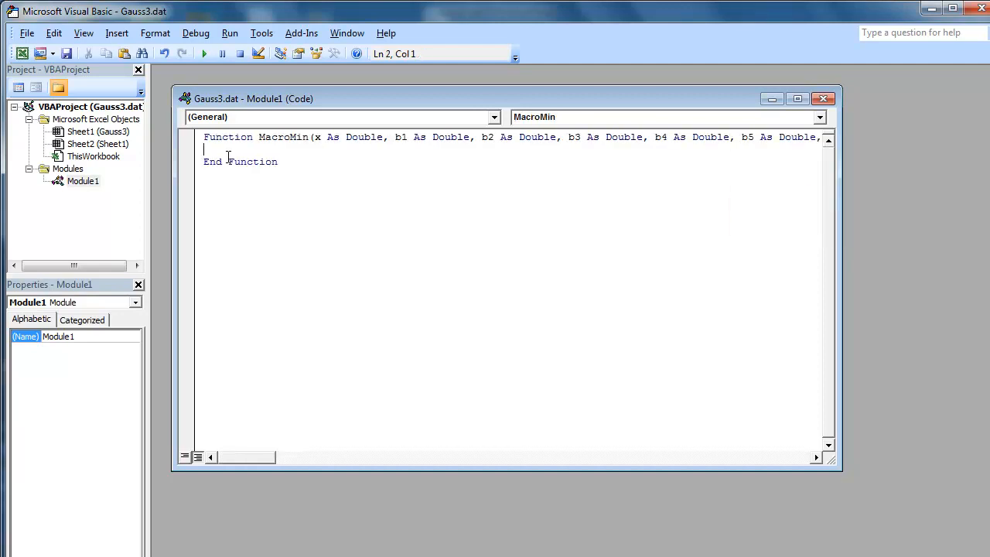
- Begin the function body with the return assignment MacroMin=, reusing the function name from the declaration
double_click(273, 139)
key("ctrl+c")
left_click(232, 150)
key("ctrl+v")
type("=")
- Copy the first line of the Gauss3 model equation, from the equals sign onward, from the Firefox page into the MacroMin assignment
left_click(240, 556)
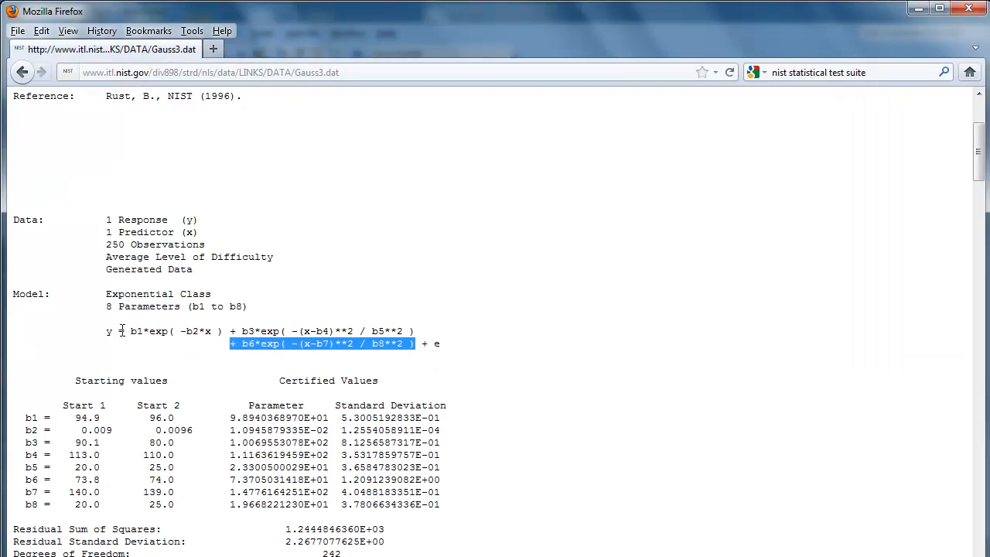
left_click_drag(117, 331, 417, 332)
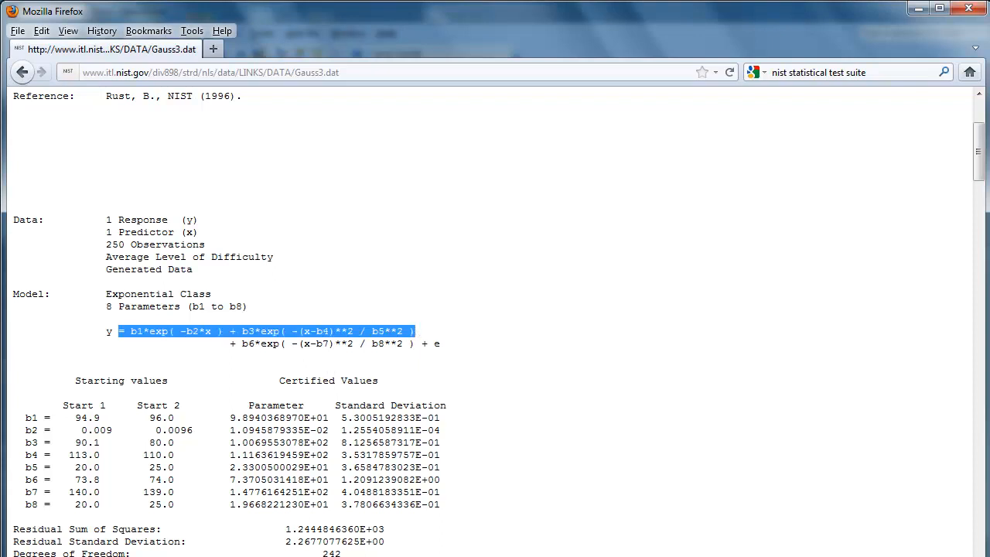
left_click(355, 514)
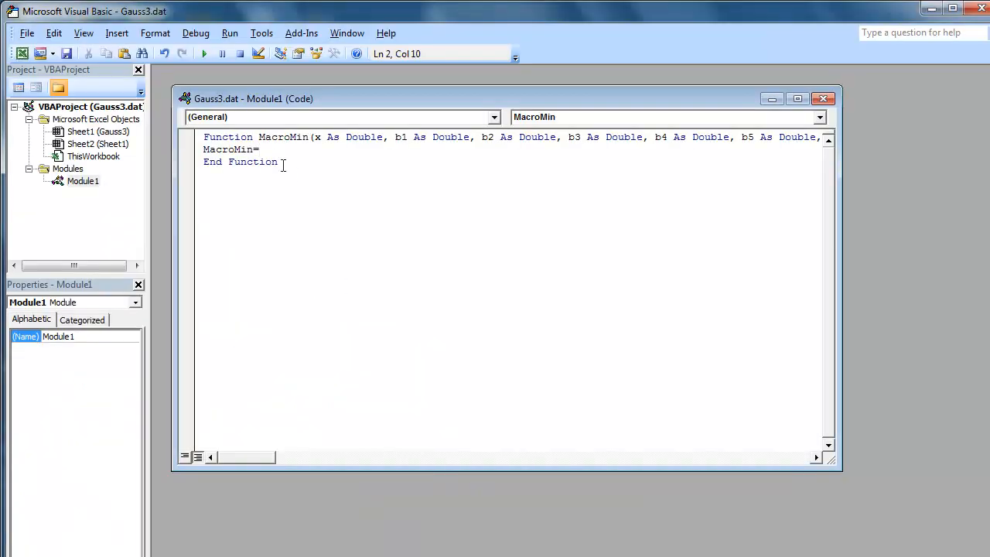
key("ctrl+v")
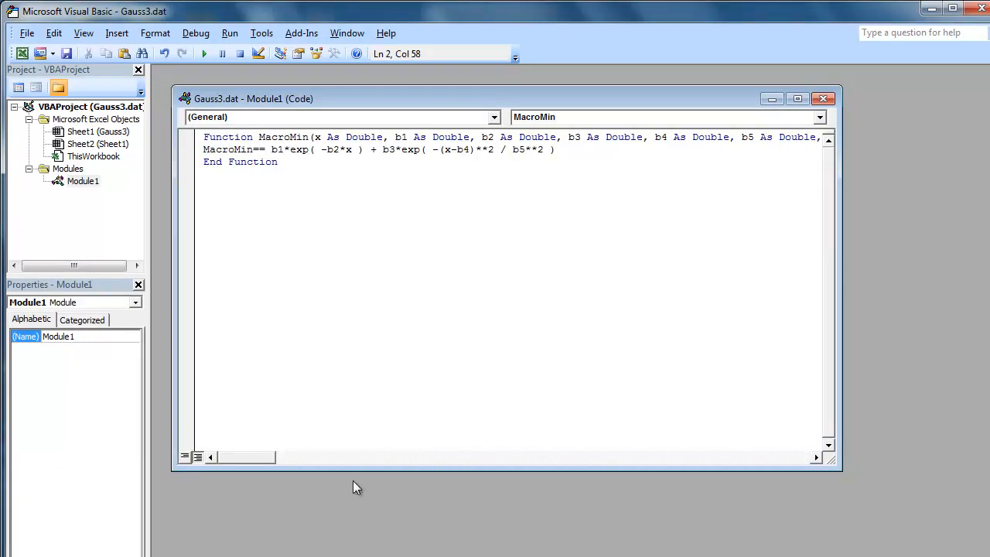
key("Return")
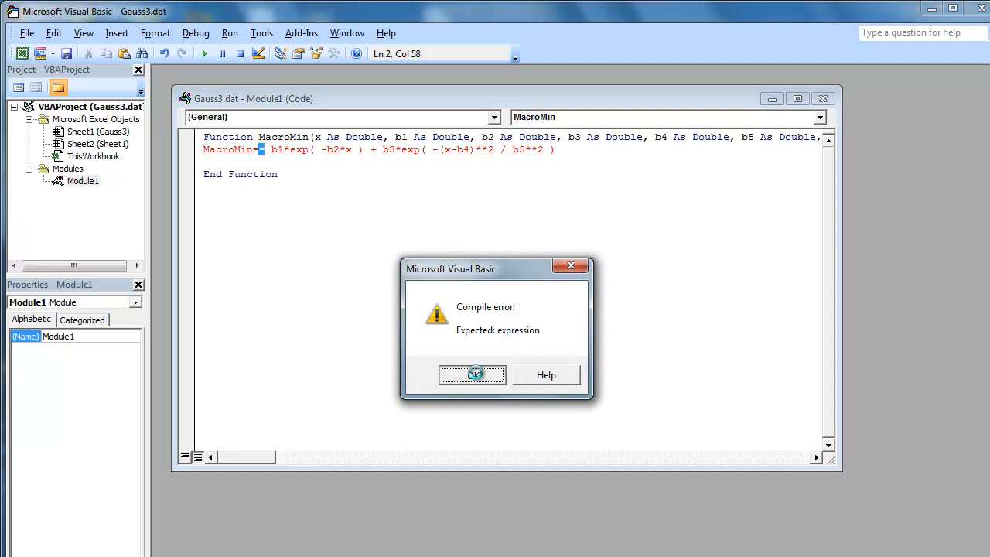
- Dismiss the compile error and remove the duplicate equals sign from the MacroMin assignment
left_click(473, 375)
key("Delete")
key("Left")
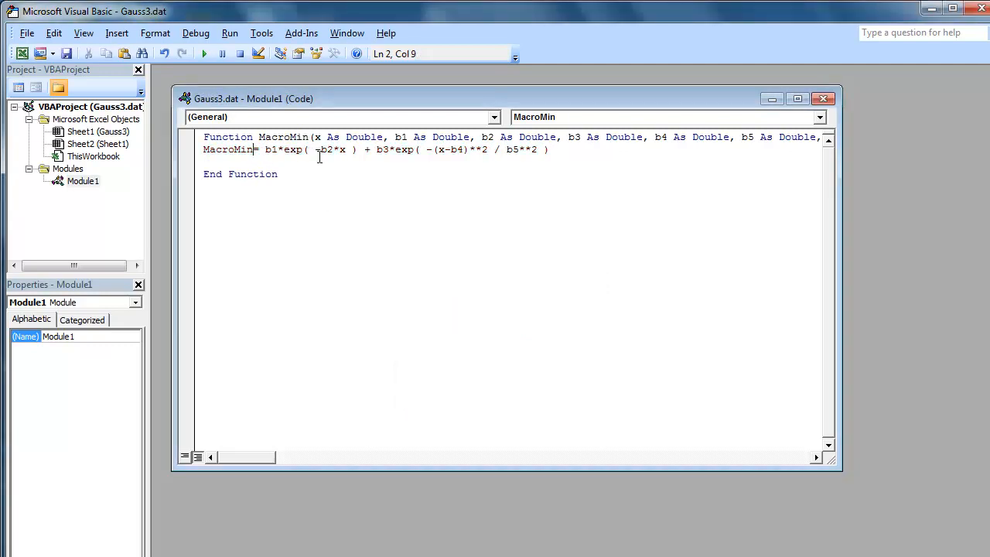
key("Return")
key("BackSpace")
key("Down")
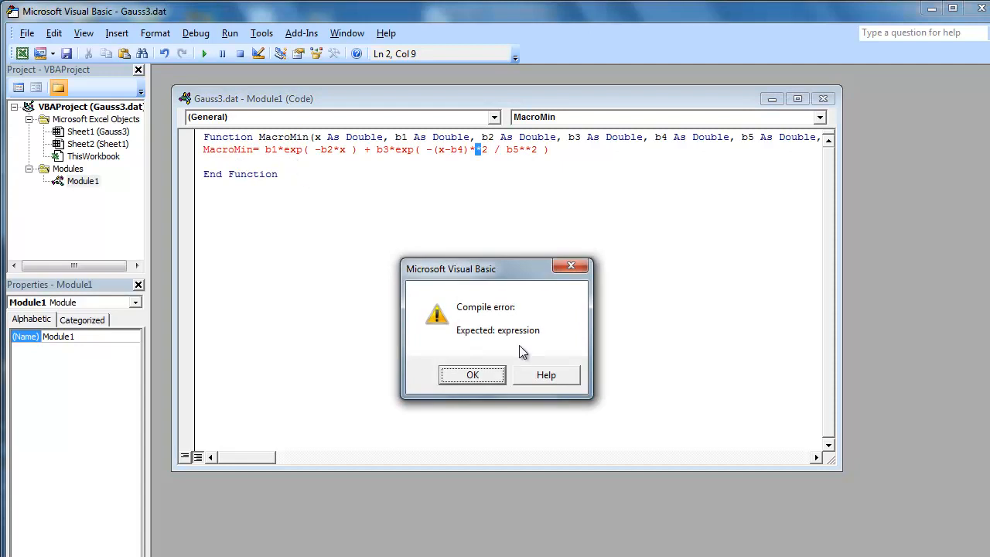
- Replace both ** operators in the b3 exponential term with ^ and delete the blank line above End Function
left_click(473, 374)
left_click(474, 150)
left_click_drag(470, 150, 521, 149)
type("^ ")
type("^")
left_click(439, 161)
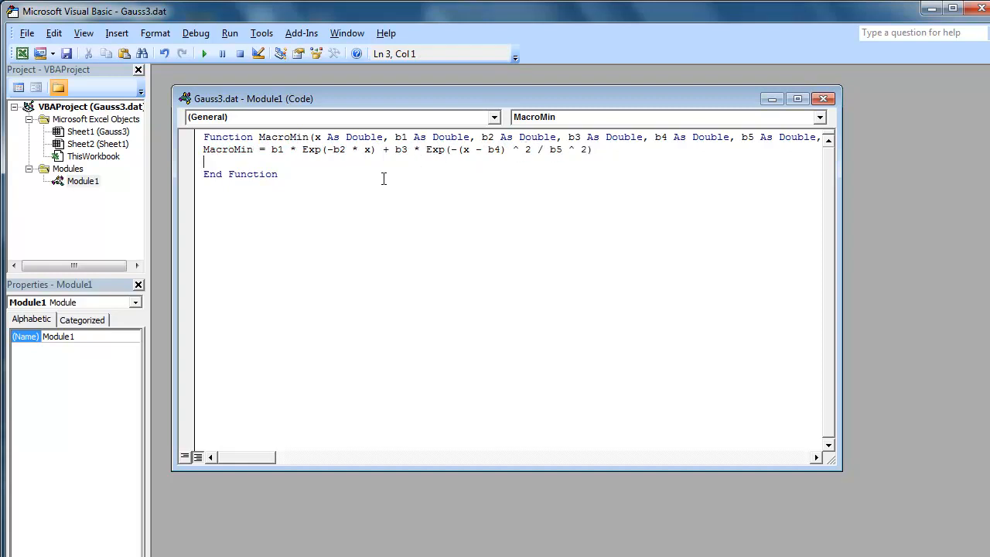
key("Delete")
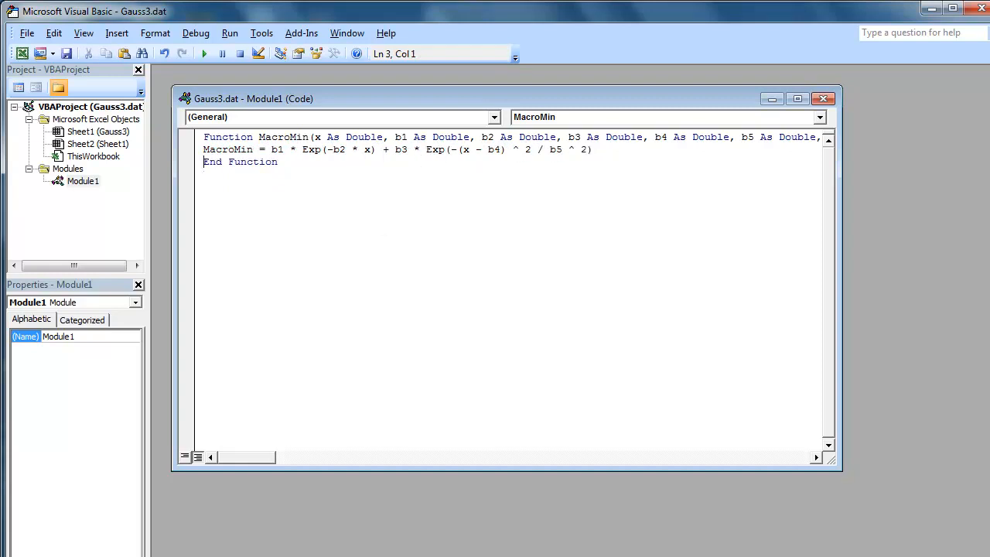
- Copy the term + b6*exp( -(x-b7)**2 / b8**2 ) from the Firefox page to the end of the MacroMin expression
key("alt+Tab")
left_click_drag(230, 343, 417, 344)
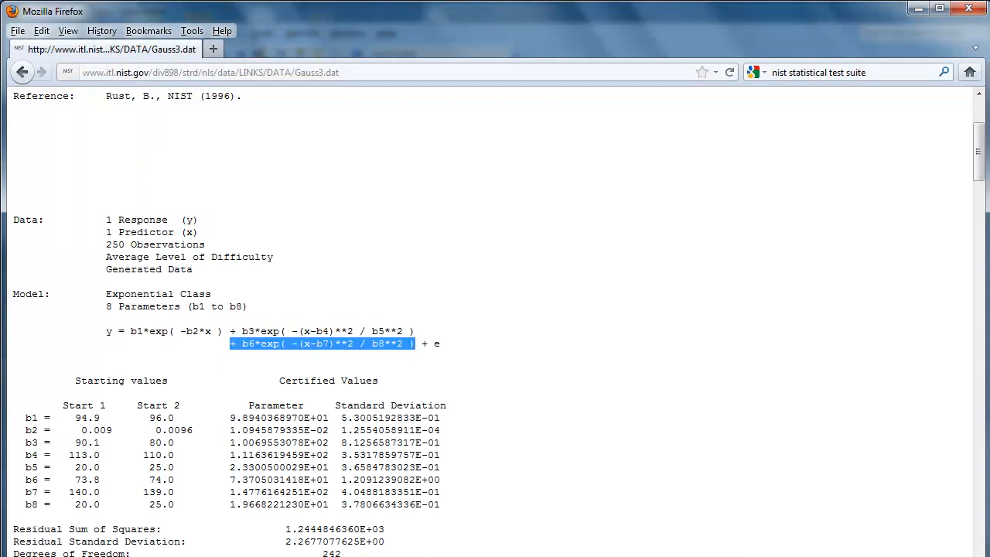
key("alt+Tab")
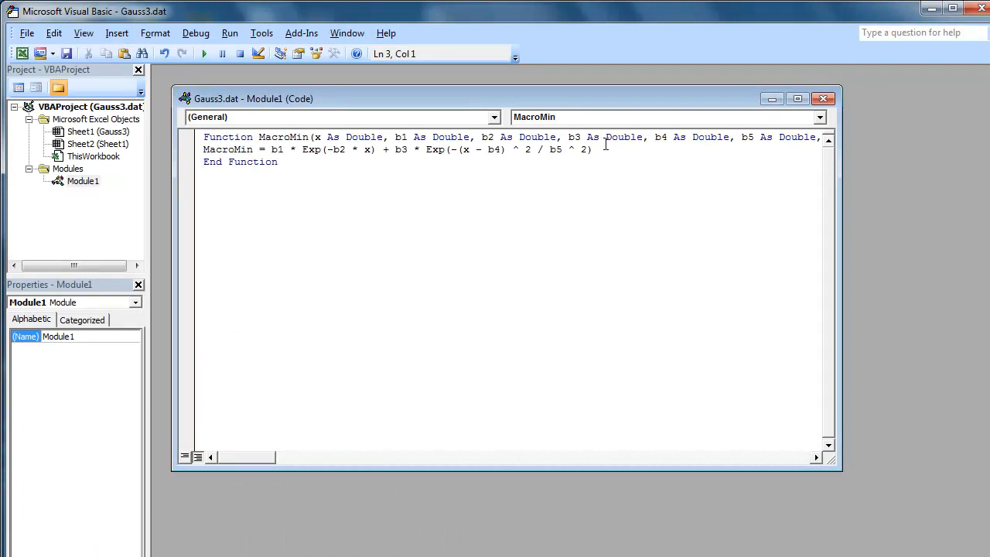
left_click(605, 147)
key("ctrl+v")
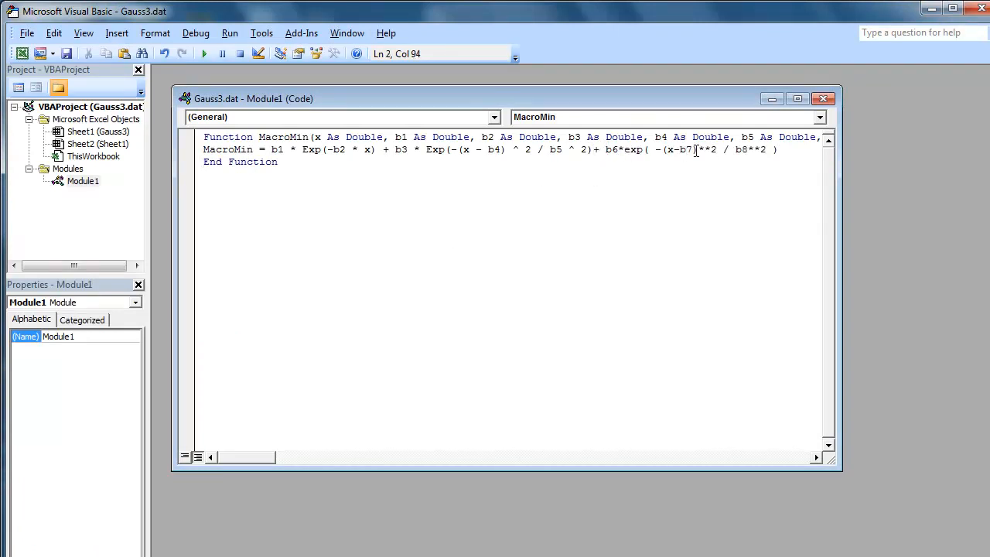
- Replace both ** operators in the b6 exponential term with ^ and commit the line
left_click(710, 151, "shift")
type("^")
left_click(754, 150, "shift")
type("^")
left_click(575, 163)
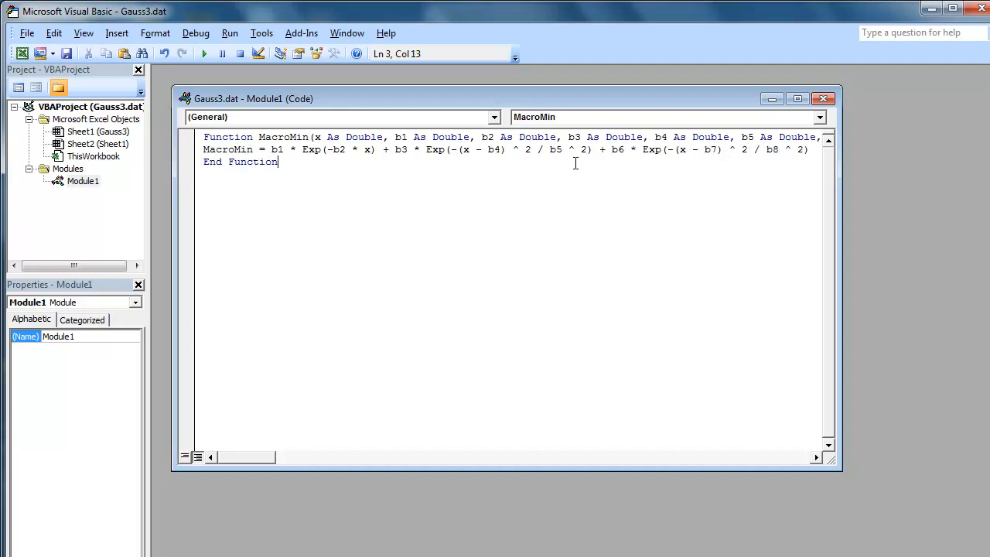
- Save the workbook on the Desktop as the Excel Macro-Enabled Workbook Gauss3.xlsm
left_click_drag(263, 101, 244, 95)
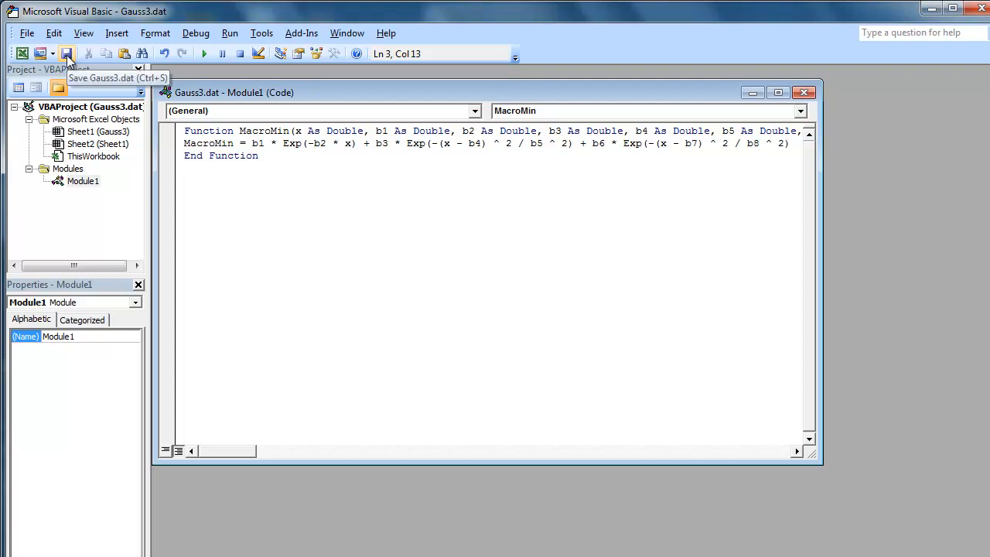
left_click(66, 55)
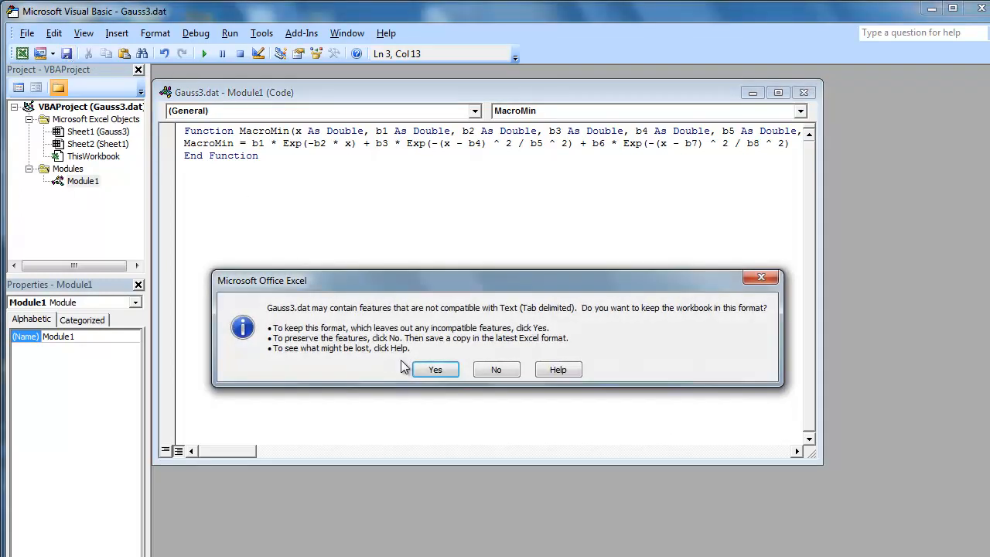
left_click(496, 369)
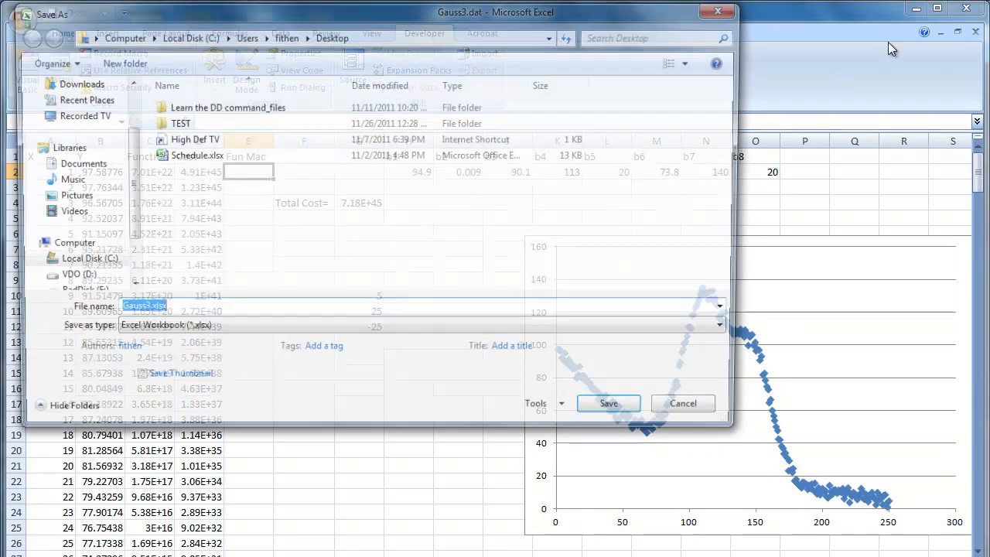
left_click(290, 331)
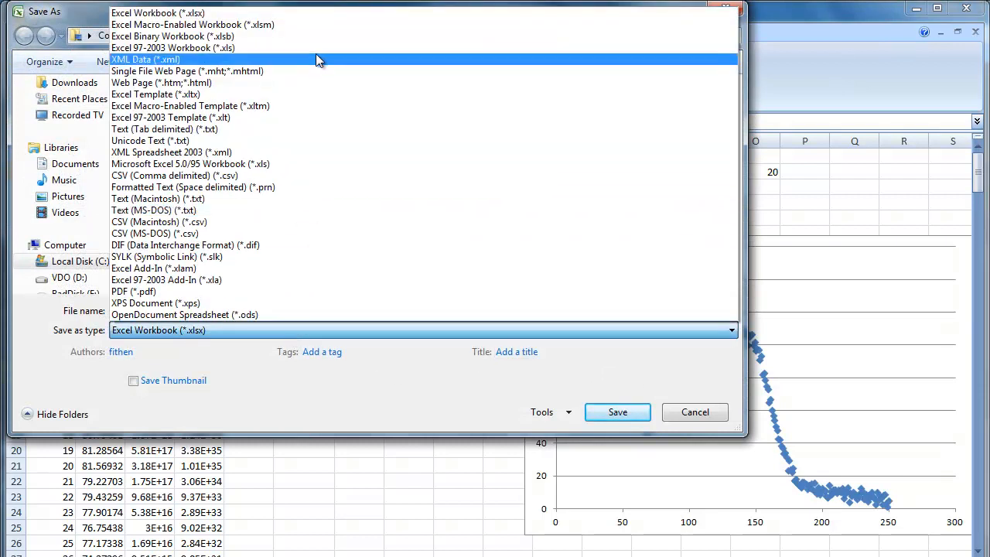
left_click(311, 27)
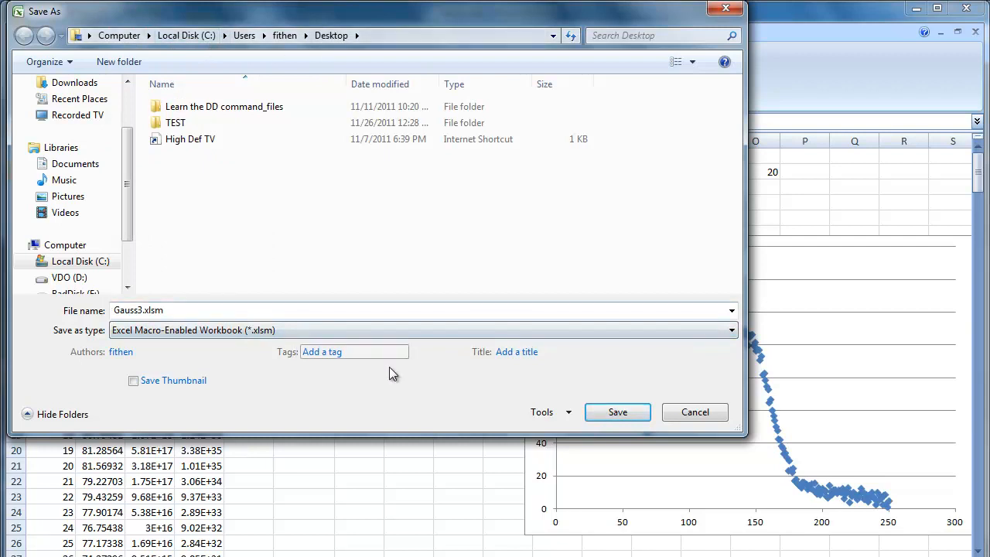
left_click(611, 412)
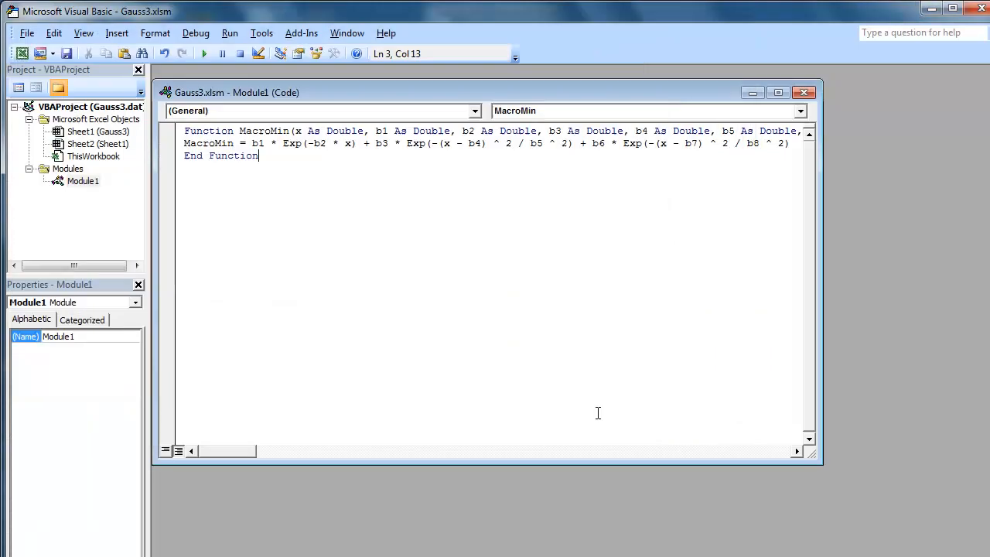
- Return to the worksheet and start a MacroMin formula in cell E2 with A2 as the x argument
left_click(933, 9)
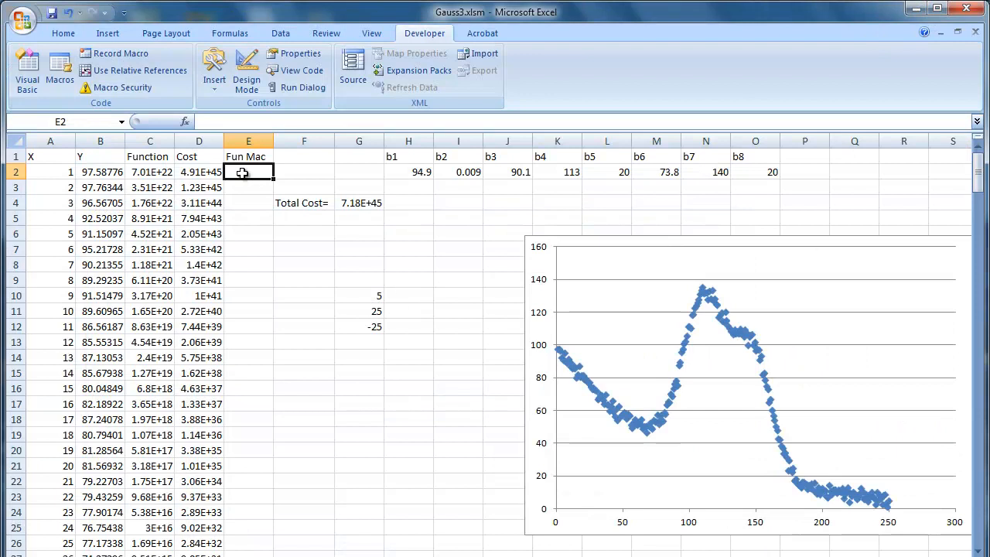
left_click(218, 121)
type("=")
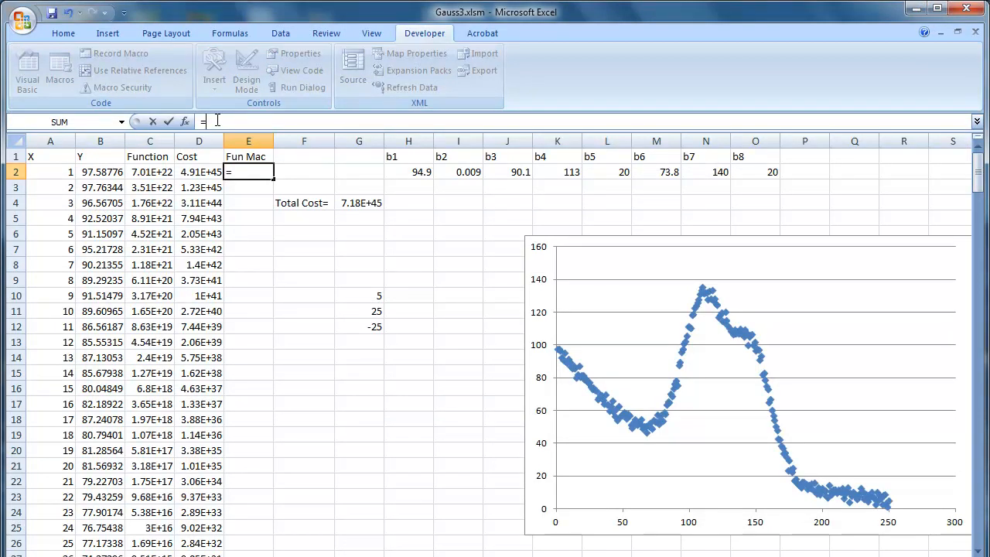
type("Ma")
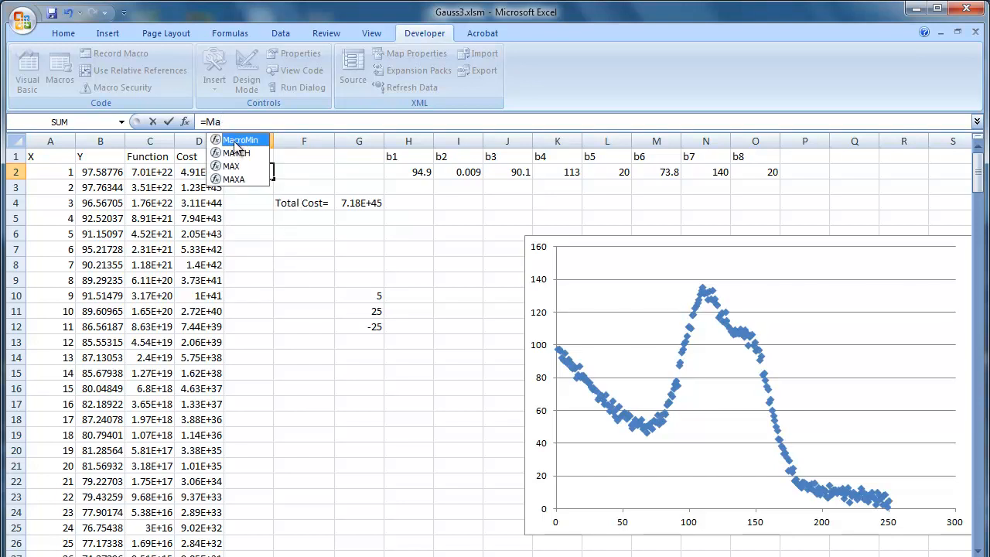
double_click(235, 143)
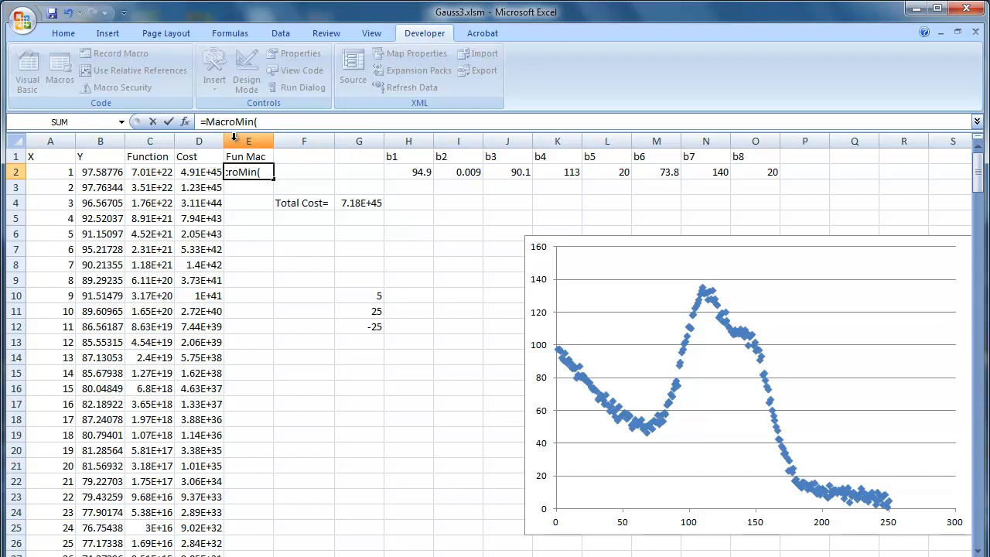
left_click(66, 172)
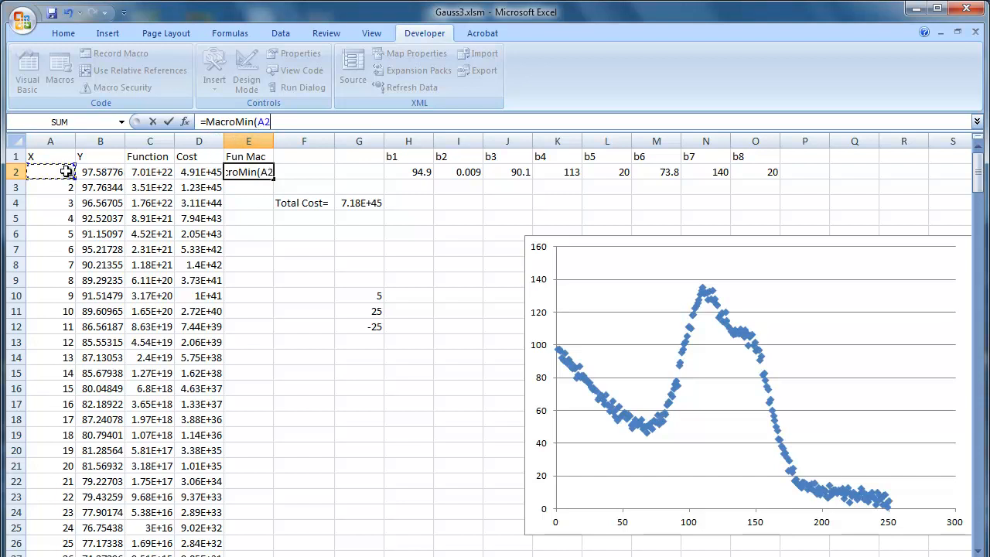
- Add the parameter cells b1, b2, b3 and b4 as the next arguments of the MacroMin formula
type(",")
left_click(424, 171)
type(",")
left_click(462, 173)
type(",")
left_click(503, 173)
type(",")
left_click(559, 173)
type(",")
- Add the parameter cells b5, b6, b7 and b8 as the last arguments and enter the MacroMin formula in E2
left_click(611, 174)
type(",")
left_click(673, 174)
type(",")
left_click(717, 173)
type(",")
left_click(739, 174)
type(",")
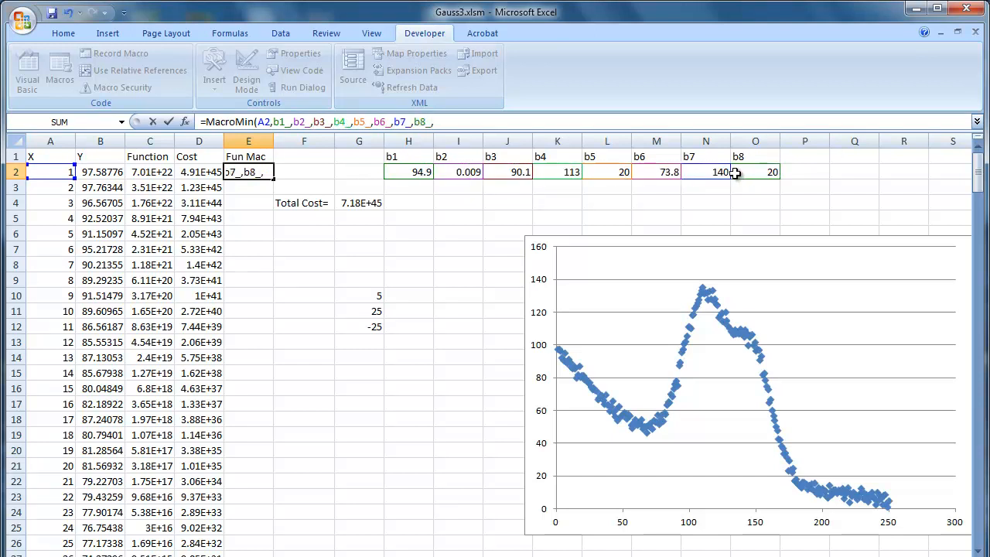
key("BackSpace")
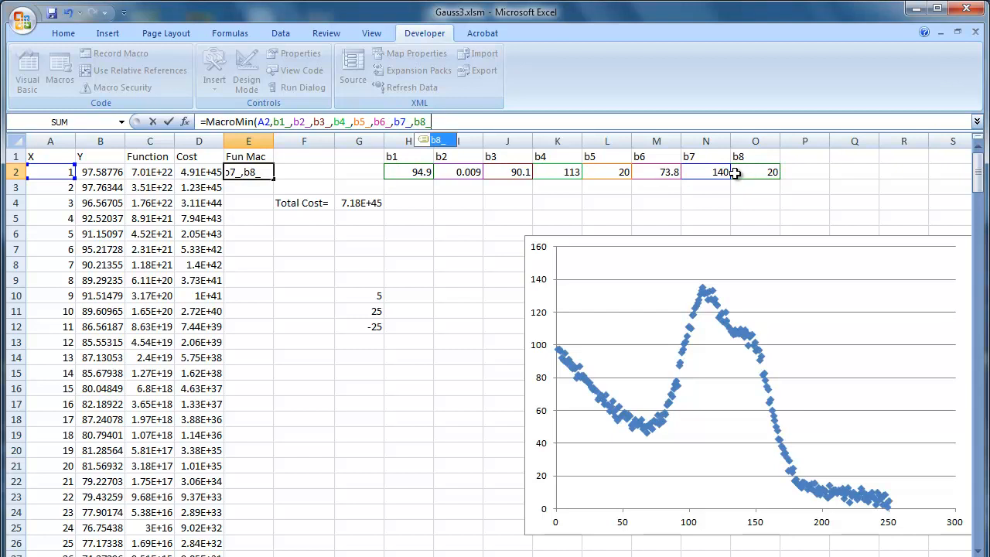
type(")")
key("Return")
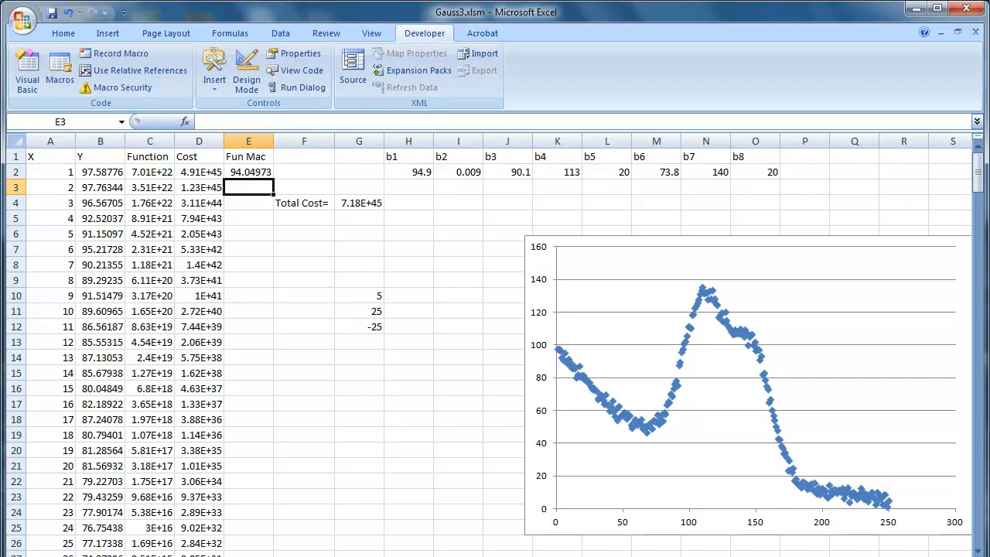
key("alt+Tab")
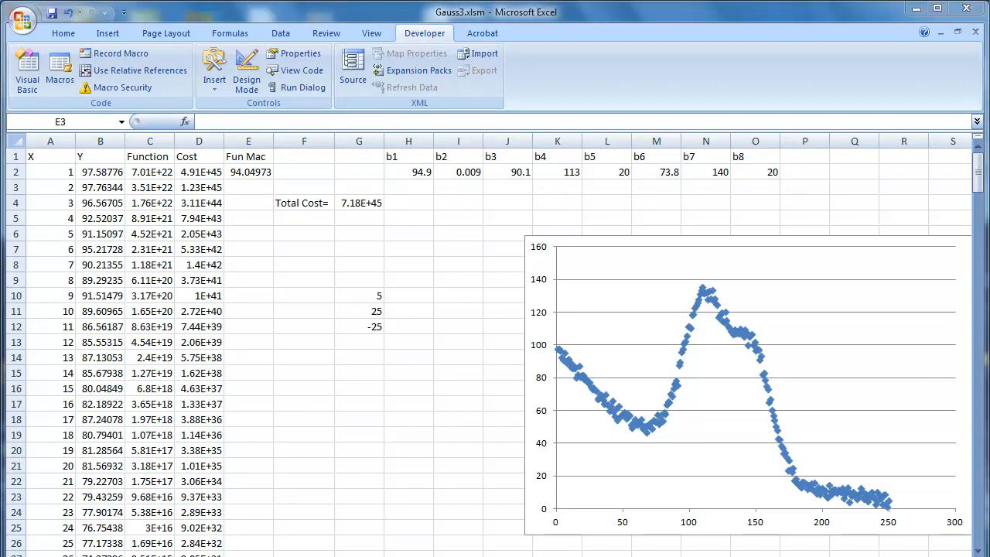
mouse_move(232, 193)
left_mouse_down()
mouse_move(277, 179)
mouse_move(238, 186)
mouse_move(250, 182)
left_mouse_up()
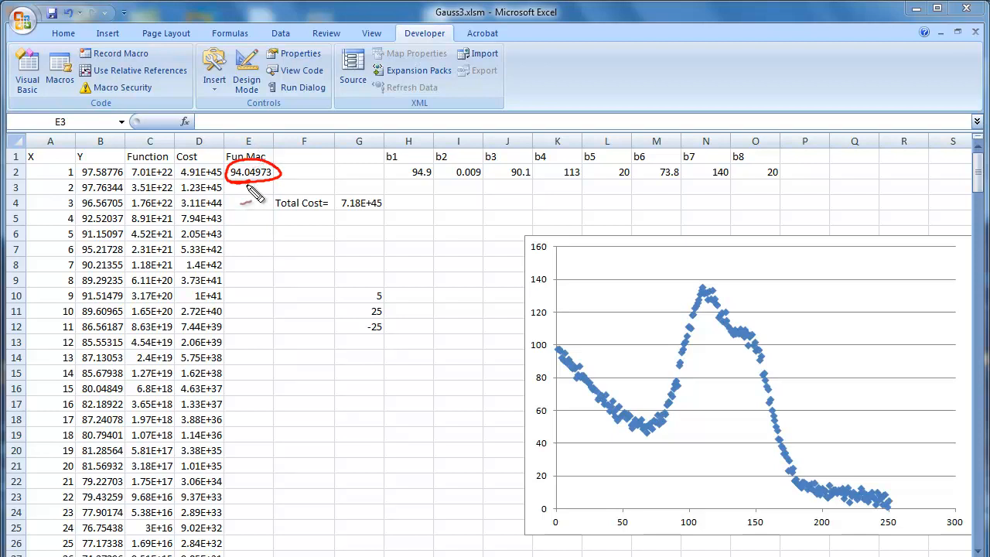
left_click_drag(246, 185, 245, 235)
mouse_move(246, 185)
left_mouse_down()
mouse_move(241, 200)
mouse_move(250, 191)
left_mouse_up()
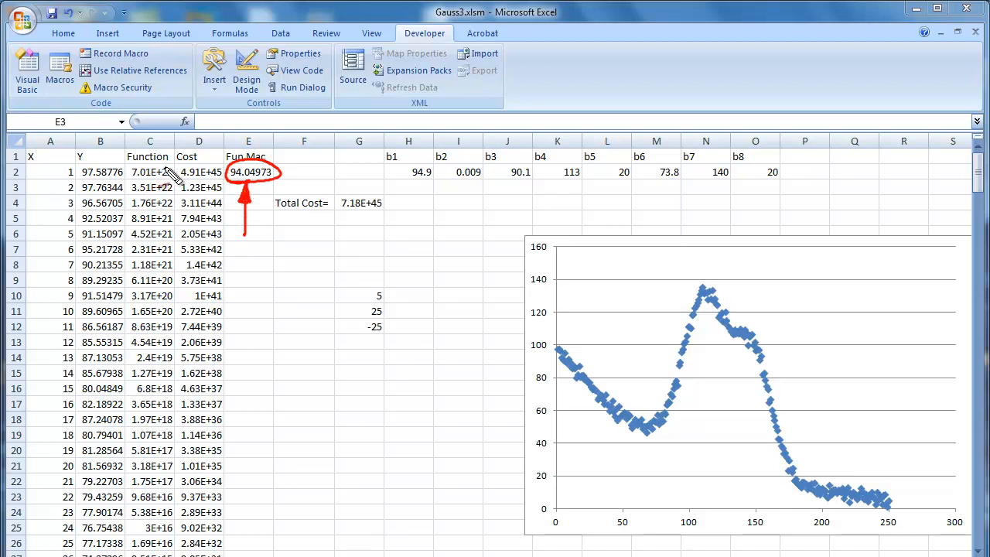
mouse_move(170, 161)
left_mouse_down()
mouse_move(143, 163)
mouse_move(128, 184)
mouse_move(182, 184)
mouse_move(172, 165)
mouse_move(134, 234)
left_mouse_up()
left_click_drag(148, 192, 137, 197)
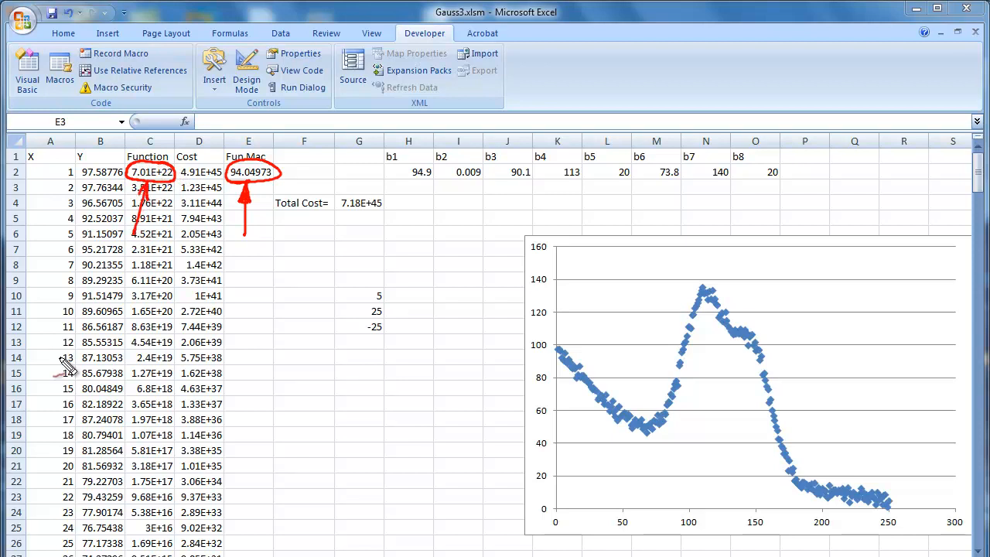
mouse_move(124, 163)
left_mouse_down()
mouse_move(81, 171)
mouse_move(120, 184)
mouse_move(116, 170)
left_mouse_up()
left_click_drag(259, 344, 474, 241)
mouse_move(311, 265)
left_mouse_down()
mouse_move(320, 263)
mouse_move(191, 278)
mouse_move(96, 187)
left_mouse_up()
left_click(317, 249)
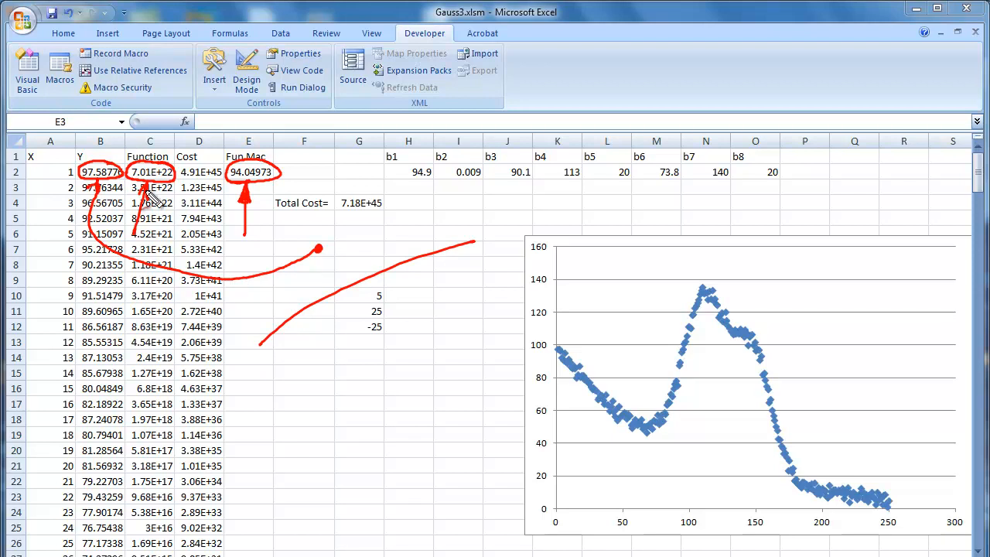
left_click(321, 299)
mouse_move(322, 298)
left_mouse_down()
mouse_move(357, 232)
mouse_move(308, 144)
mouse_move(266, 154)
mouse_move(270, 125)
mouse_move(166, 153)
mouse_move(224, 184)
mouse_move(160, 190)
mouse_move(167, 197)
left_mouse_up()
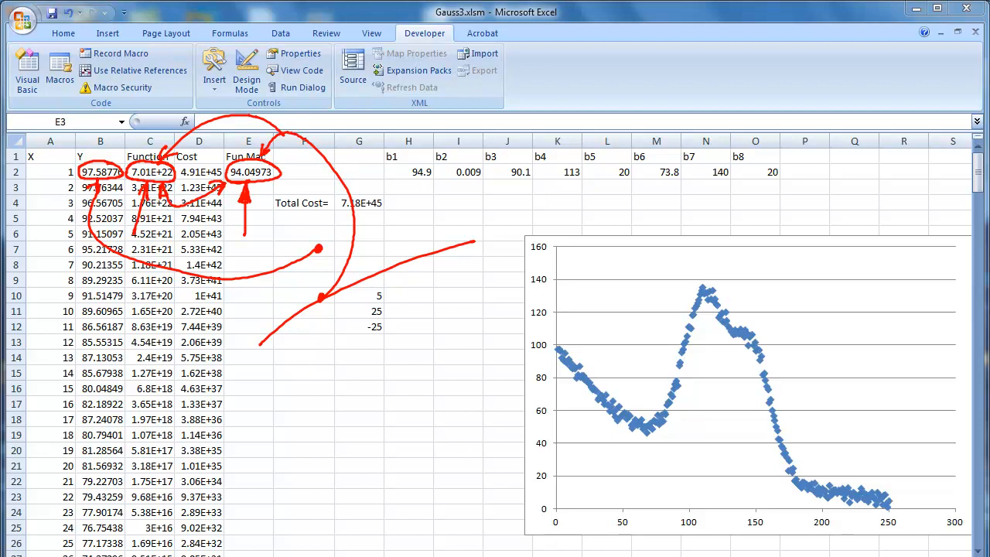
key("Escape")
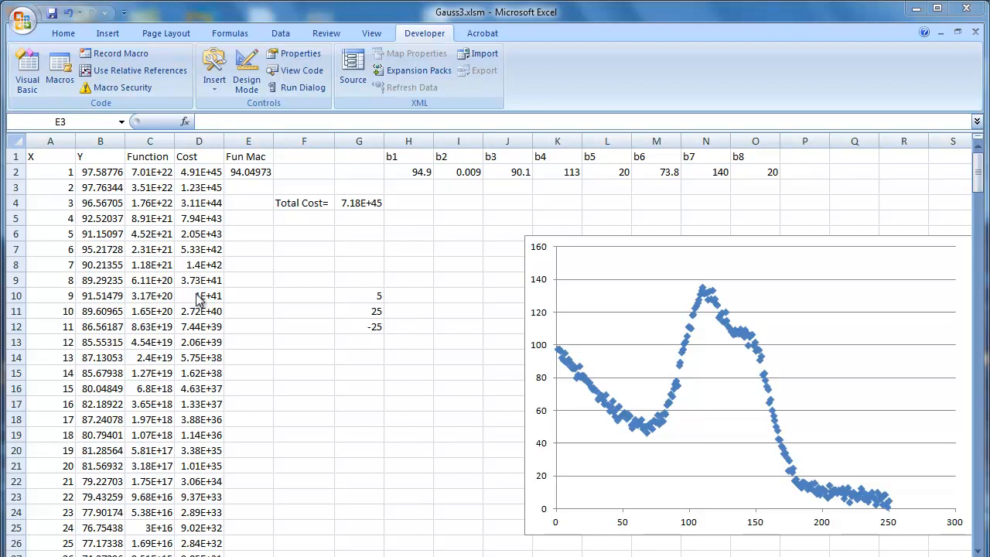
- Remove the leading 0 from the formula in G12 so it reads =-(5-10)^2, and reselect the cell
left_click(365, 326)
left_click(207, 122)
key("BackSpace")
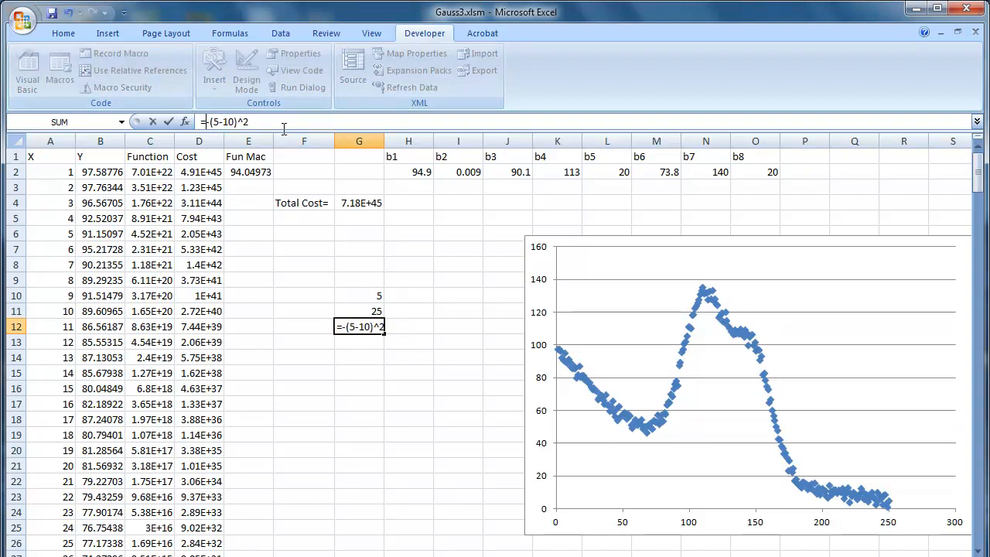
key("Return")
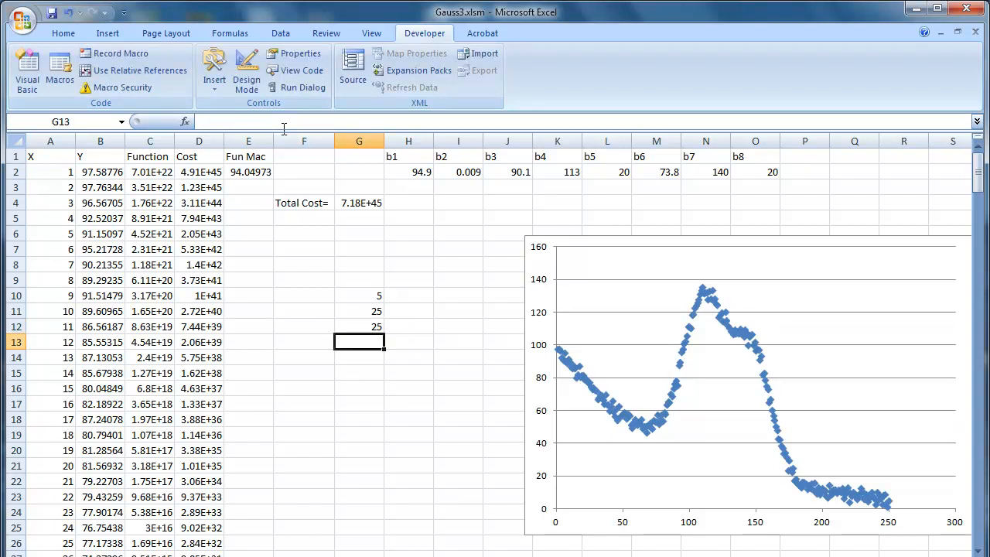
left_click(371, 326)
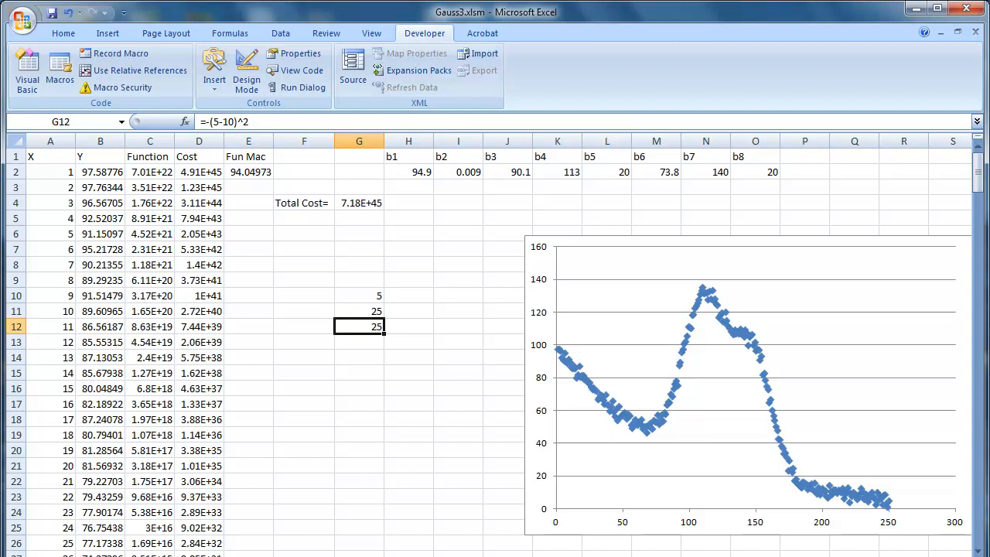
key("alt+Tab")
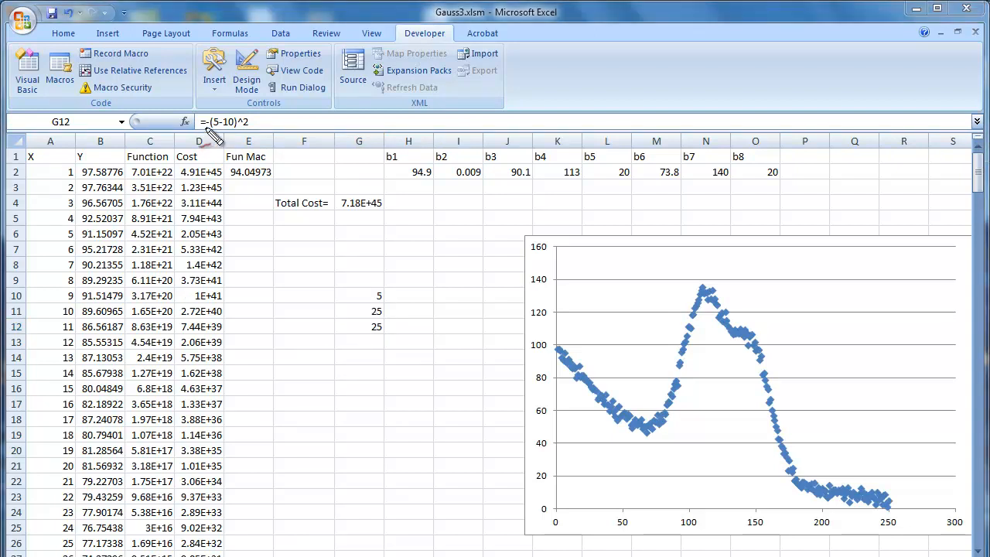
mouse_move(195, 167)
left_mouse_down()
mouse_move(207, 116)
mouse_move(234, 135)
left_mouse_up()
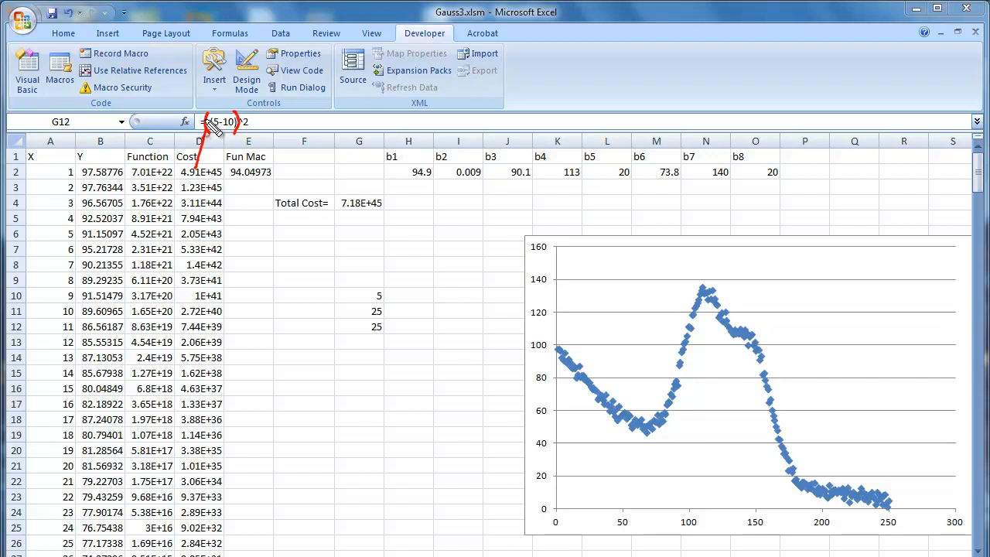
left_click_drag(203, 92, 209, 108)
mouse_move(343, 134)
left_mouse_down()
mouse_move(335, 144)
mouse_move(344, 136)
mouse_move(387, 152)
mouse_move(424, 139)
mouse_move(429, 147)
left_mouse_up()
left_click_drag(443, 126, 453, 144)
left_click_drag(458, 98, 473, 103)
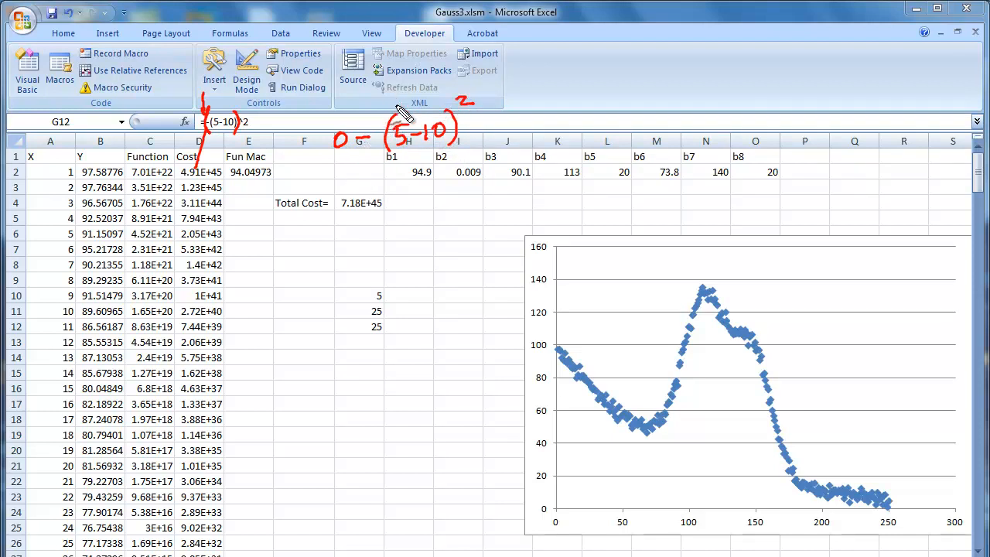
mouse_move(408, 99)
left_mouse_down()
mouse_move(384, 144)
mouse_move(461, 162)
mouse_move(464, 102)
mouse_move(380, 130)
left_mouse_up()
left_click_drag(337, 100, 343, 114)
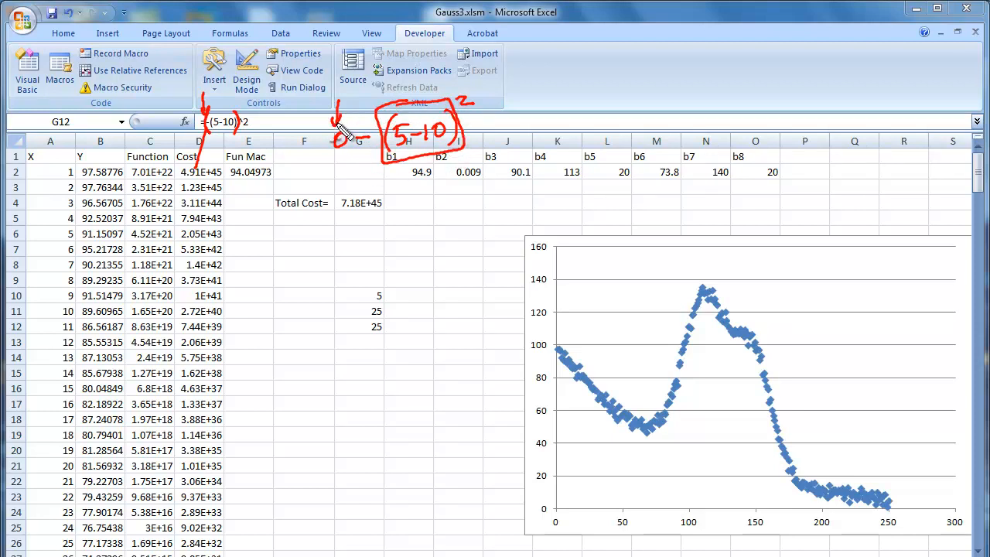
left_click_drag(405, 234, 424, 230)
mouse_move(447, 219)
left_mouse_down()
mouse_move(466, 219)
mouse_move(475, 200)
left_mouse_up()
left_click_drag(484, 189, 488, 217)
left_click_drag(395, 210, 393, 255)
left_click_drag(493, 169, 506, 175)
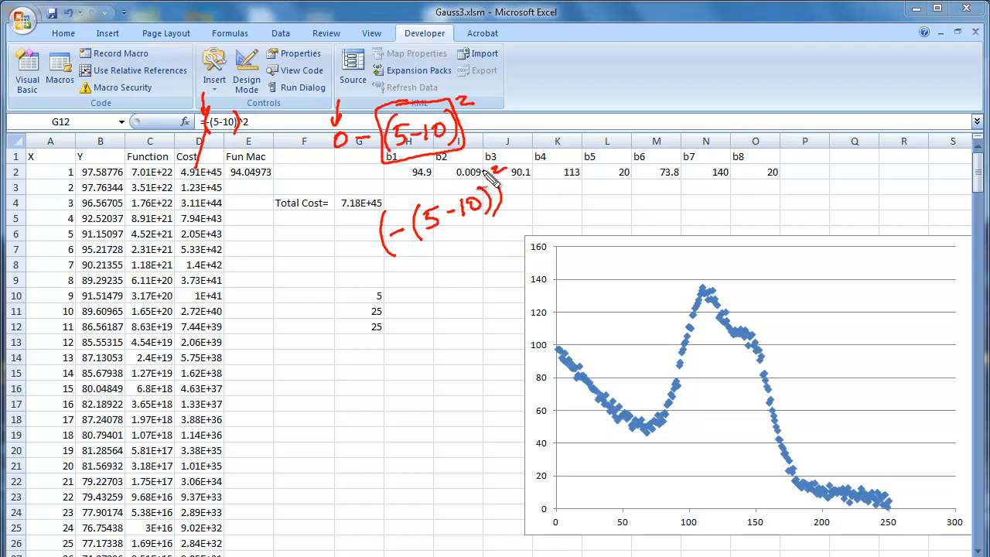
left_click_drag(520, 194, 531, 191)
key("Escape")
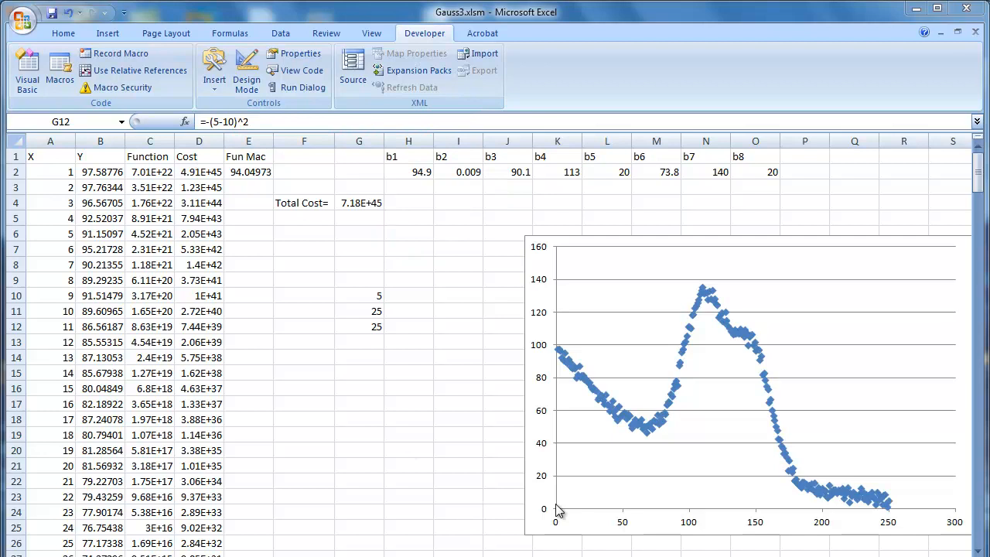
- Insert a 0 before the minus sign in G12 so the formula reads =0-(5-10)^2
left_click(376, 326)
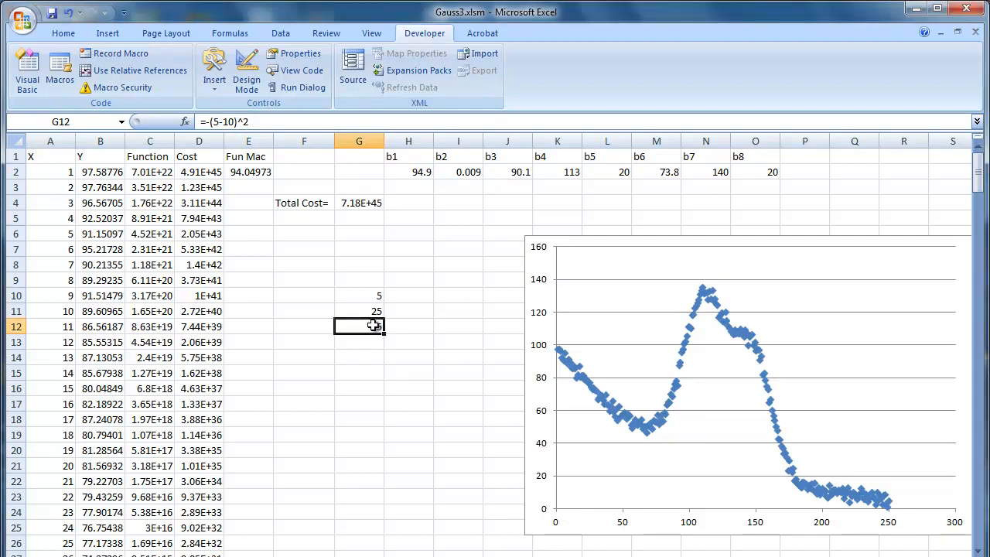
left_click(210, 121)
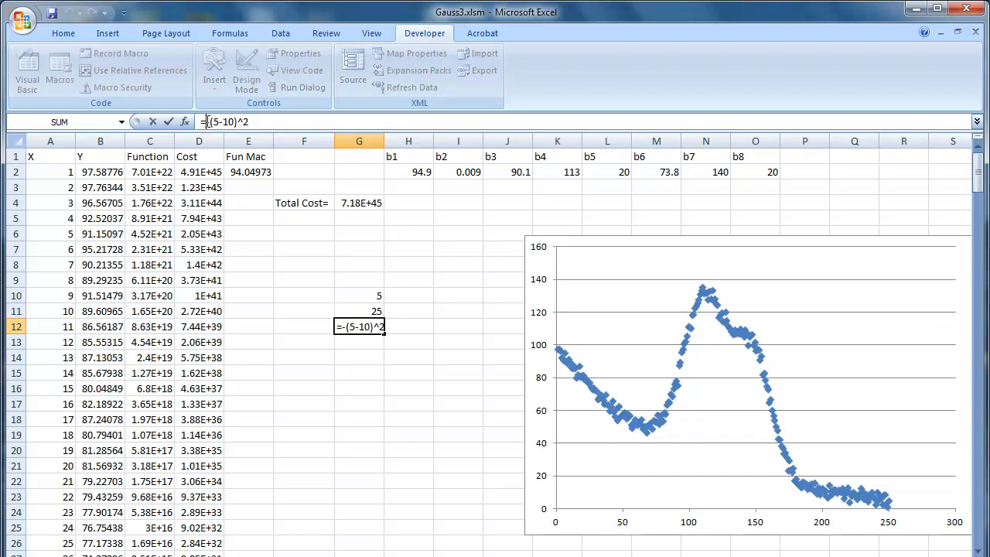
type("0")
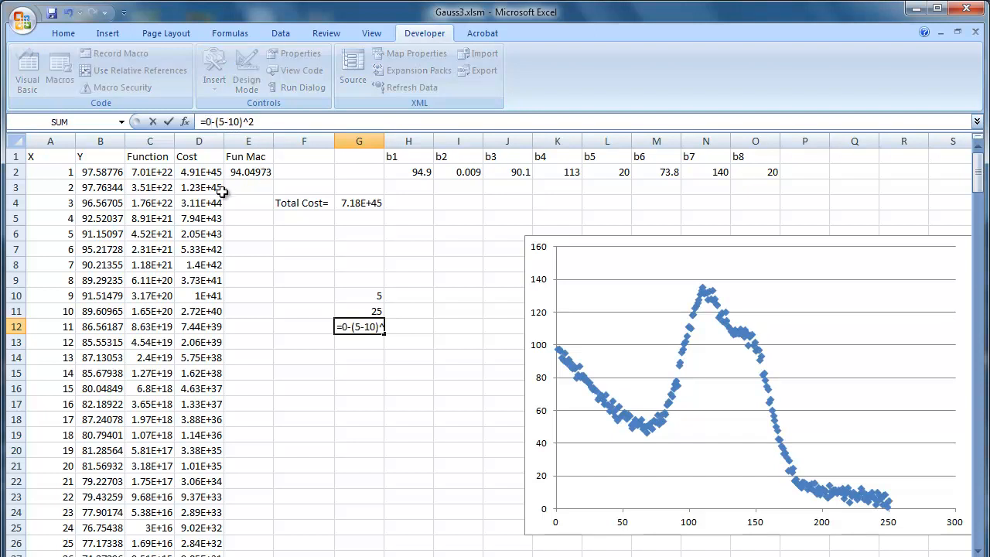
key("Return")
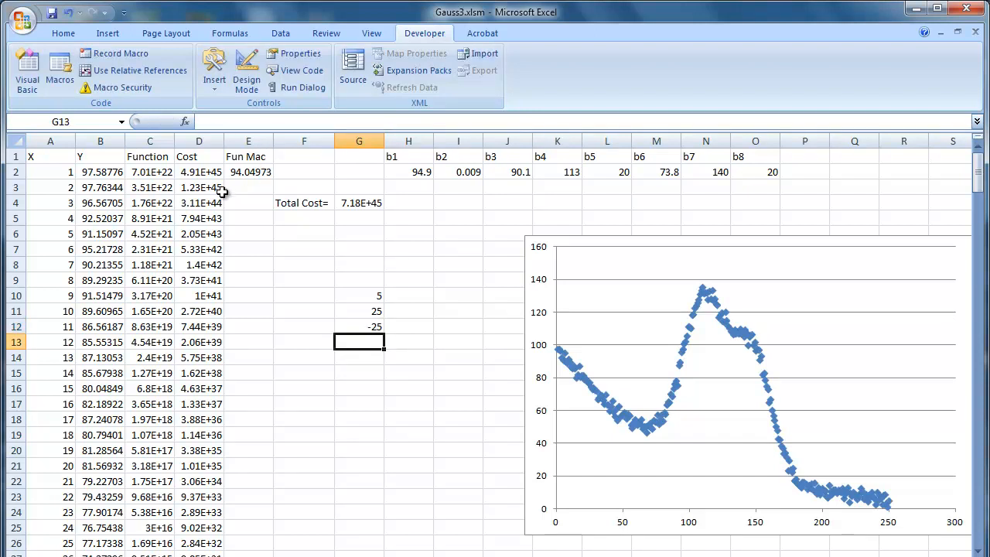
- In the Function formula in C2, enclose the squared term (A2-b4_)^2 in its own parentheses after the minus sign
left_click(149, 173)
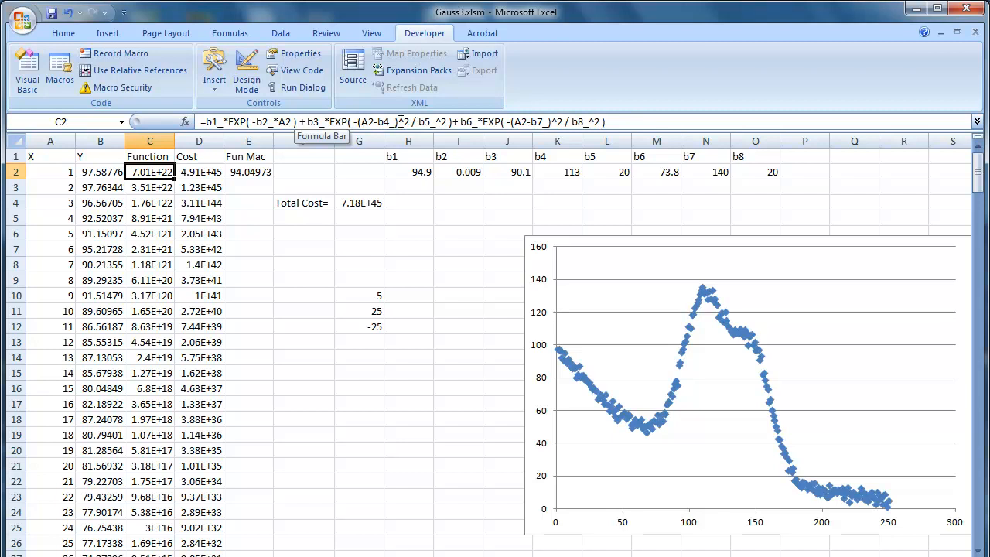
left_click_drag(408, 122, 355, 122)
left_click_drag(505, 122, 563, 121)
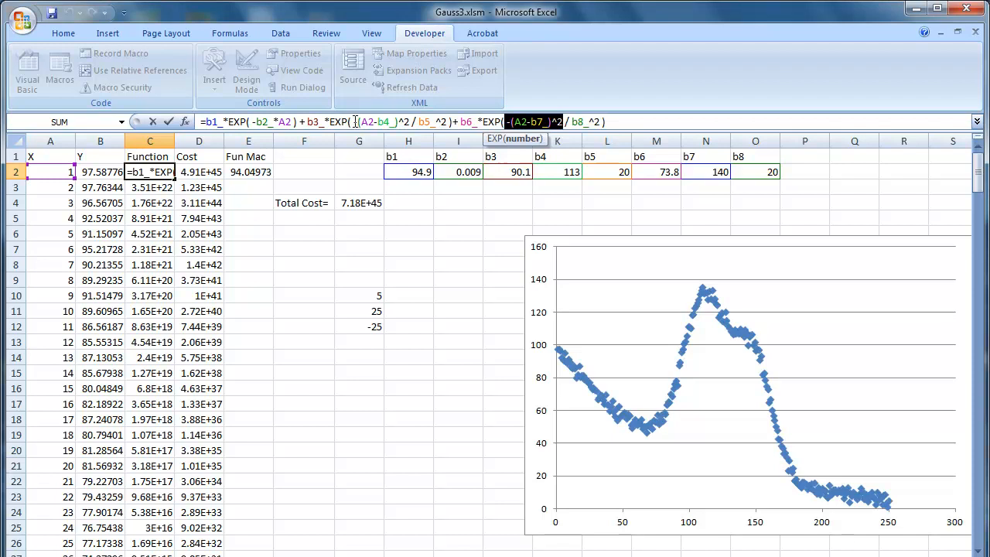
left_click(356, 121)
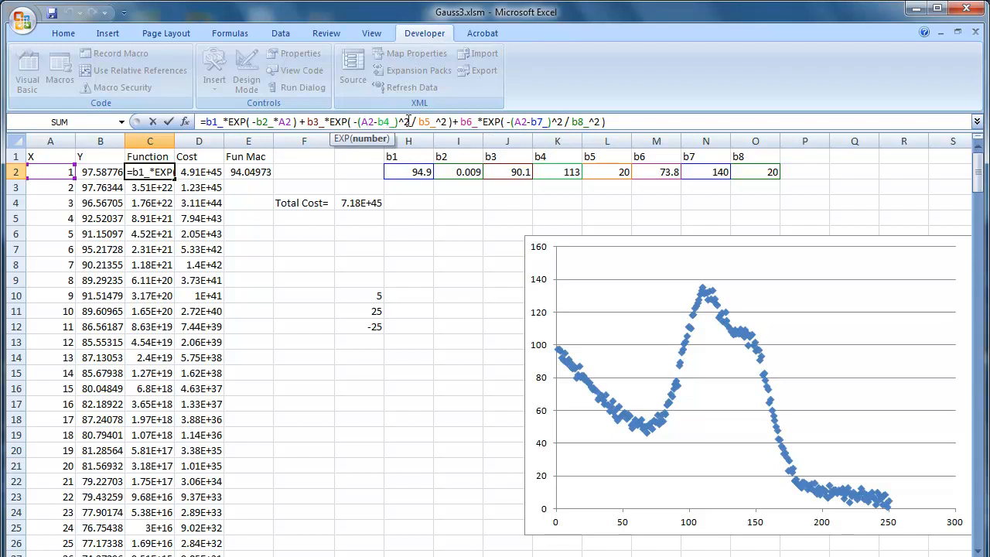
type(")")
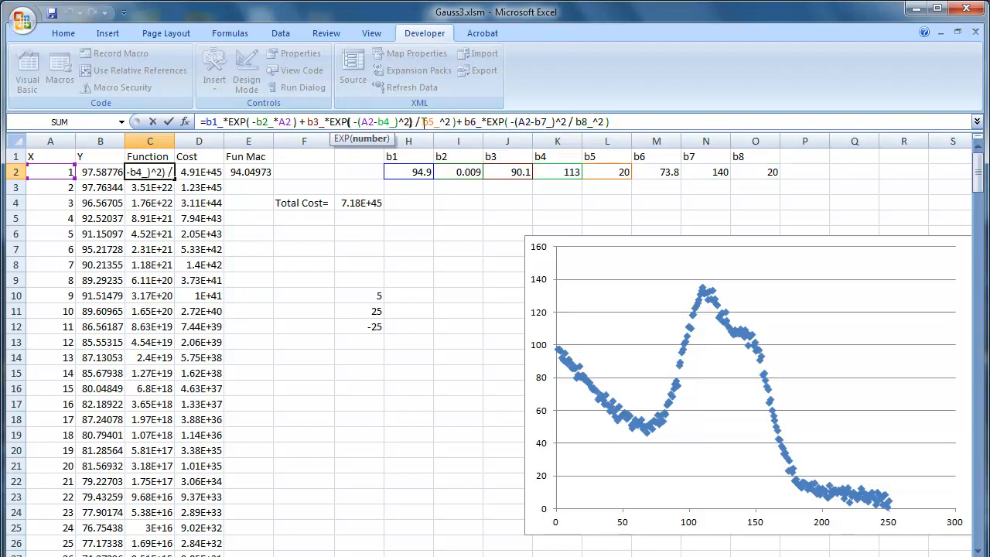
type("(")
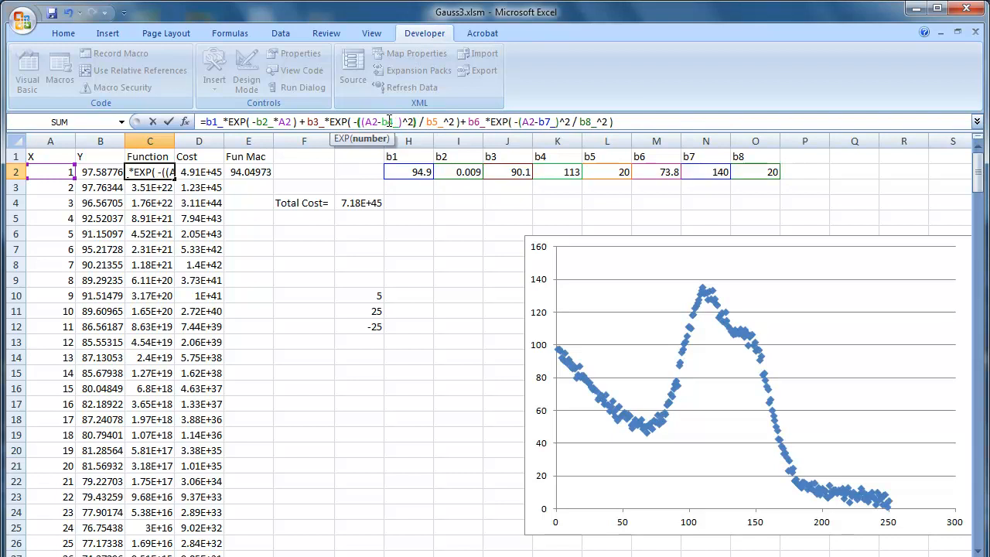
- Enclose the squared term (A2-b7_)^2 in its own parentheses as well and enter the corrected formula in C2
left_click(521, 121)
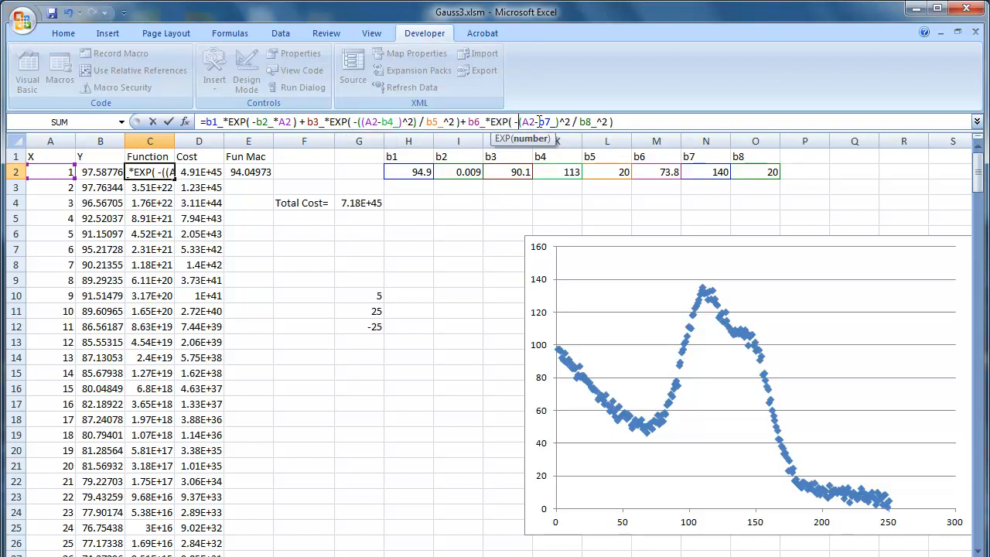
type("(")
left_click(575, 122)
type(")")
key("Return")
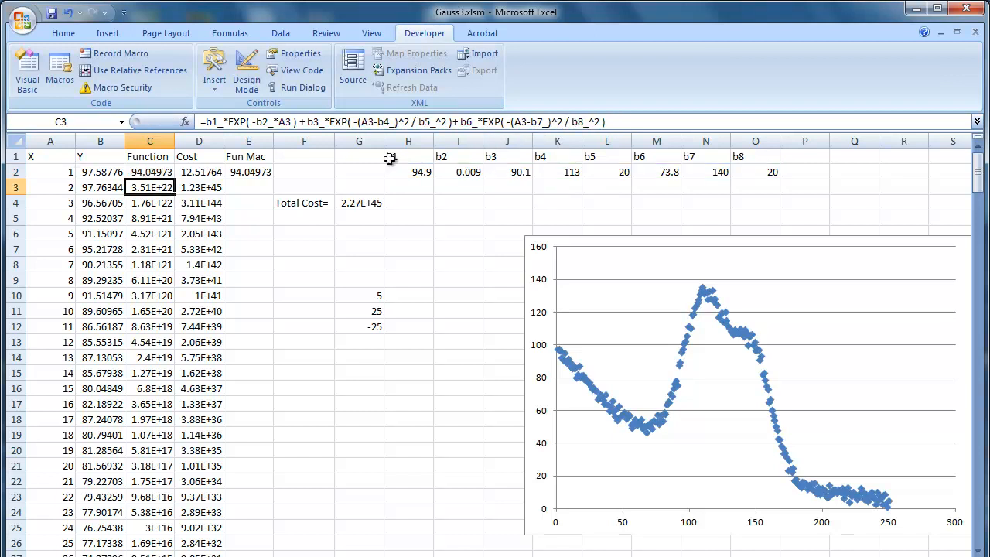
- Compare the corrected worksheet formula in C2 with the MacroMin formula in E2
left_click(157, 172)
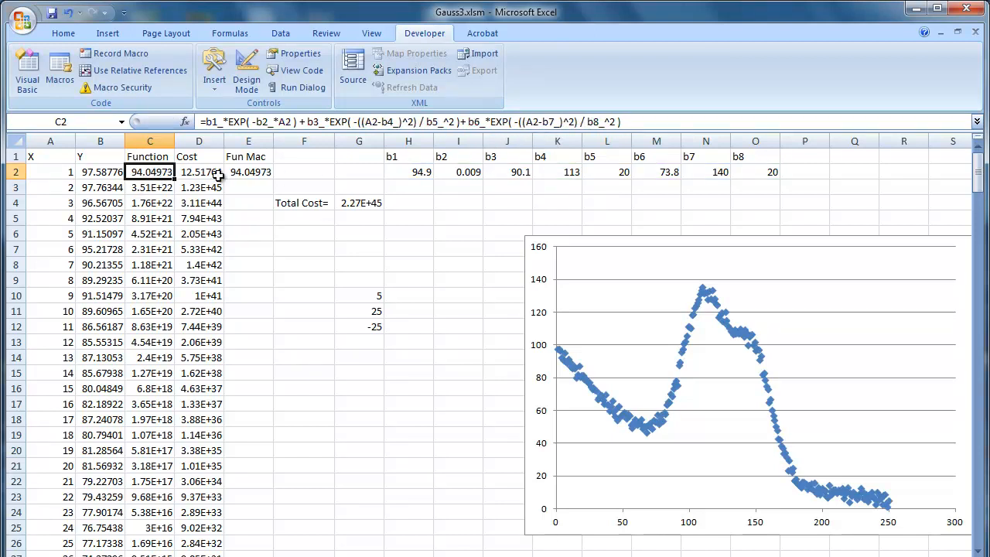
left_click(245, 174)
left_click(149, 174)
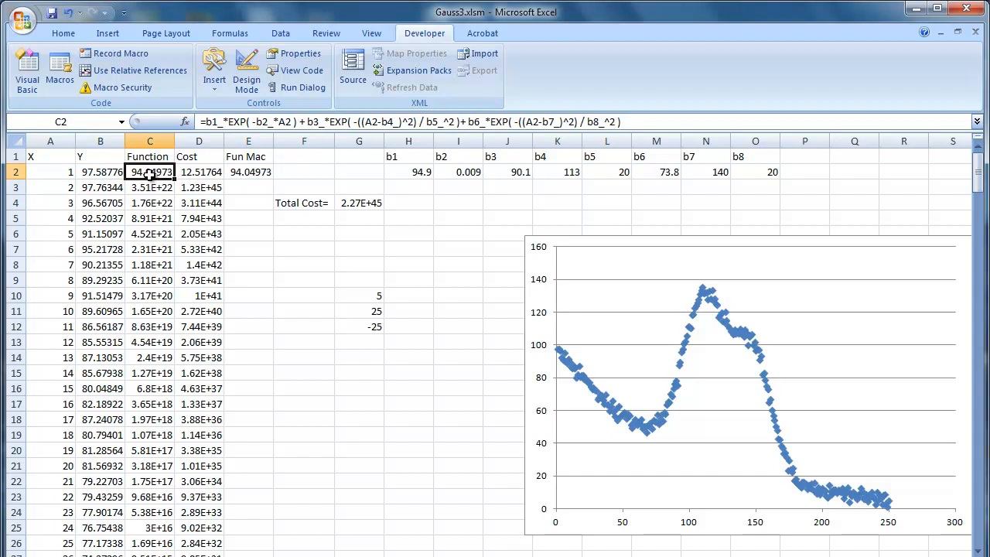
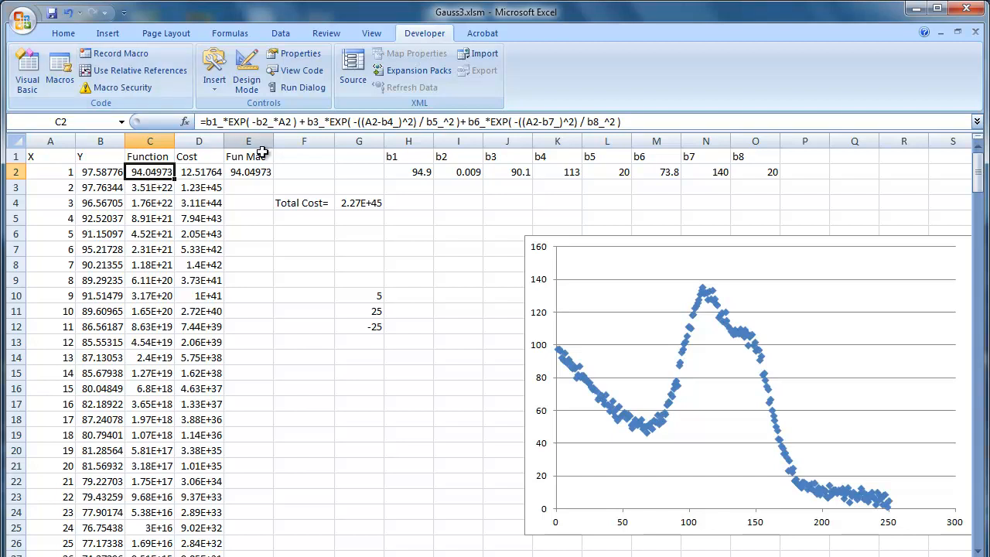
left_click(251, 173)
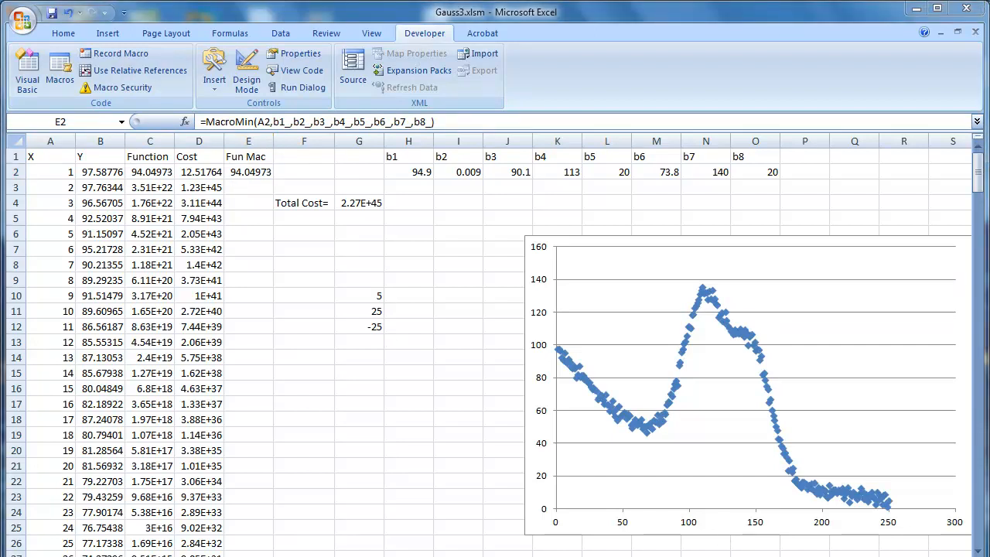
mouse_move(266, 163)
left_mouse_down()
mouse_move(231, 182)
mouse_move(259, 172)
left_mouse_up()
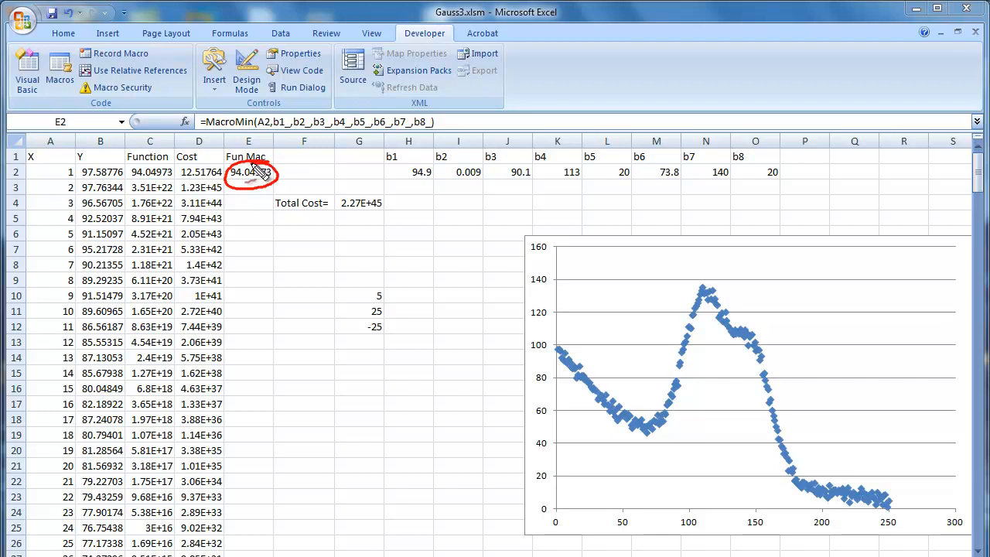
mouse_move(166, 165)
left_mouse_down()
mouse_move(133, 172)
mouse_move(168, 163)
left_mouse_up()
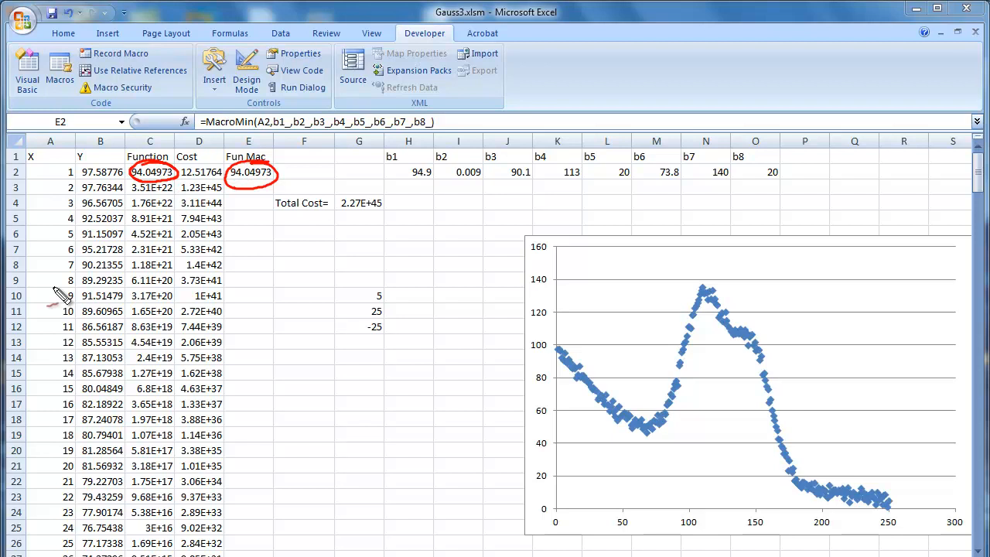
left_click_drag(174, 170, 244, 159)
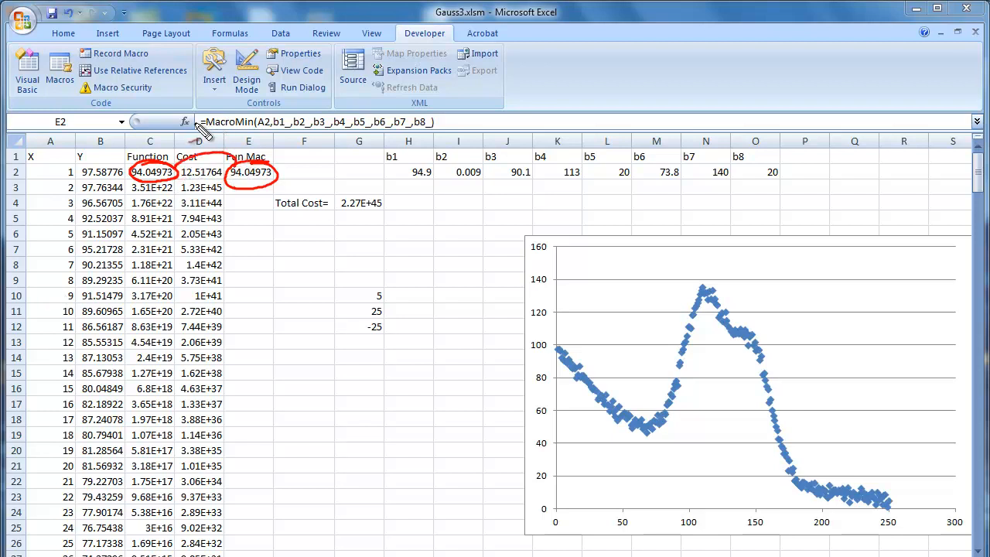
mouse_move(154, 88)
left_mouse_down()
mouse_move(197, 63)
mouse_move(188, 115)
mouse_move(197, 124)
left_mouse_up()
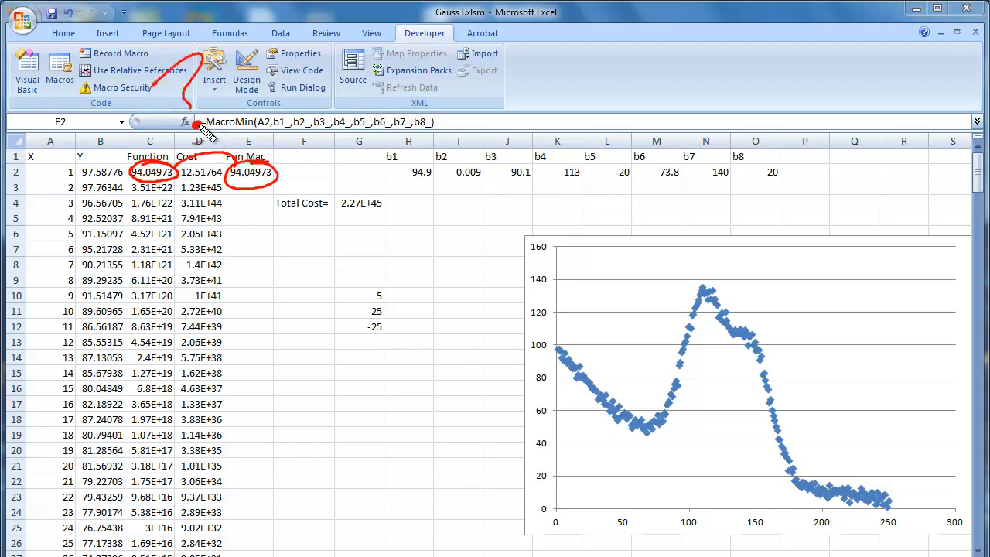
mouse_move(232, 48)
left_mouse_down()
mouse_move(232, 133)
mouse_move(220, 48)
left_mouse_up()
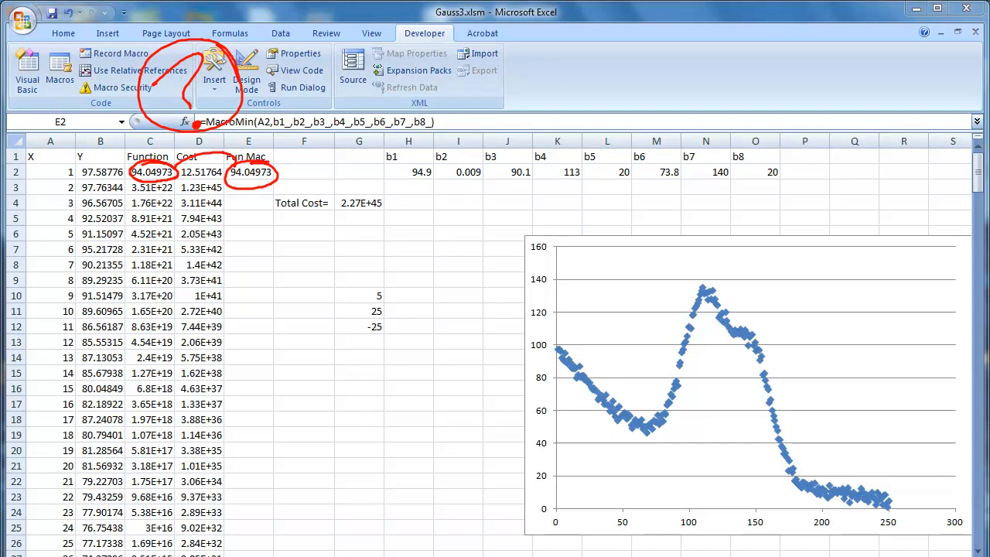
key("Escape")
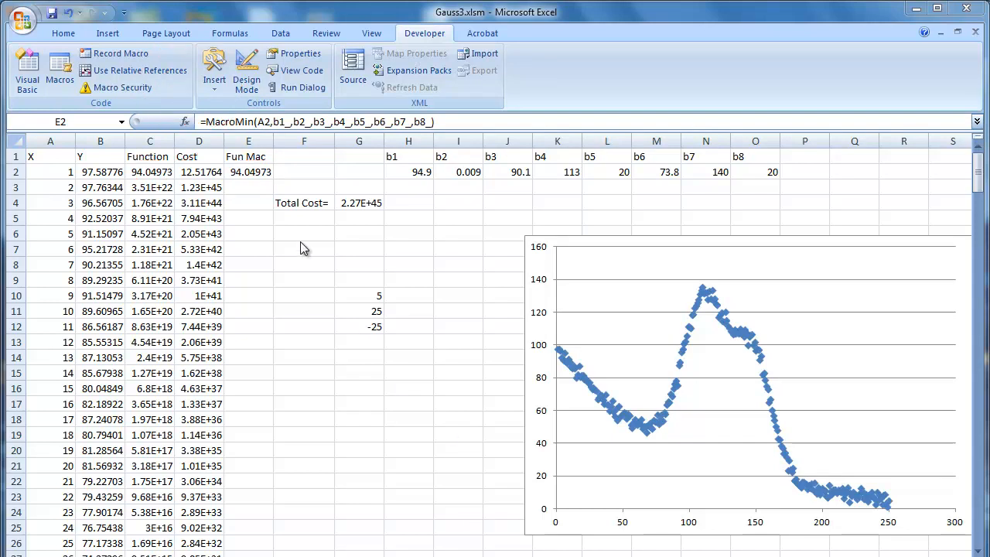
- Fill the MacroMin formula from E2 down the Fun Mac column to row 251
left_click(267, 172)
left_click_drag(273, 179, 271, 534)
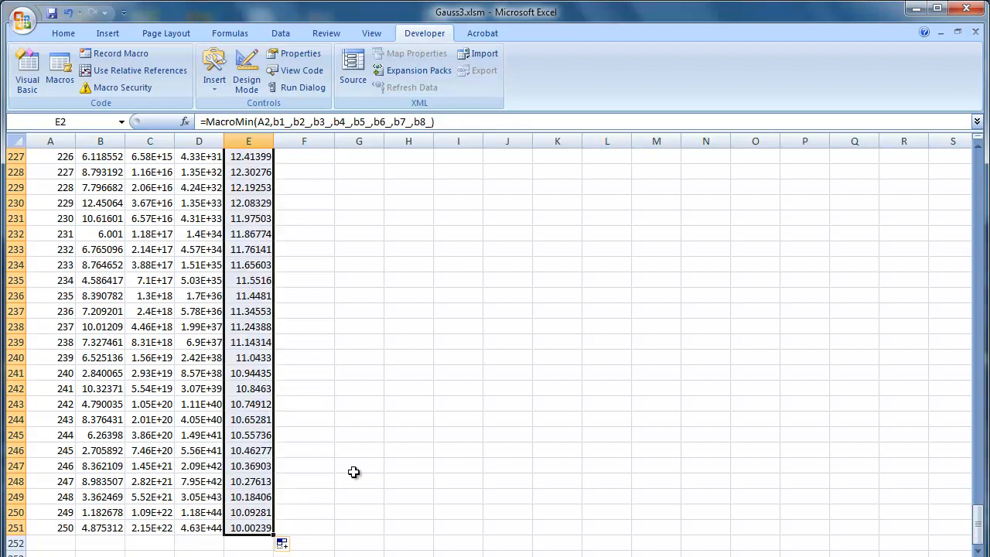
left_click_drag(977, 529, 976, 171)
- Fill the corrected formula from C2 down the Function column to row 251
left_click(150, 172)
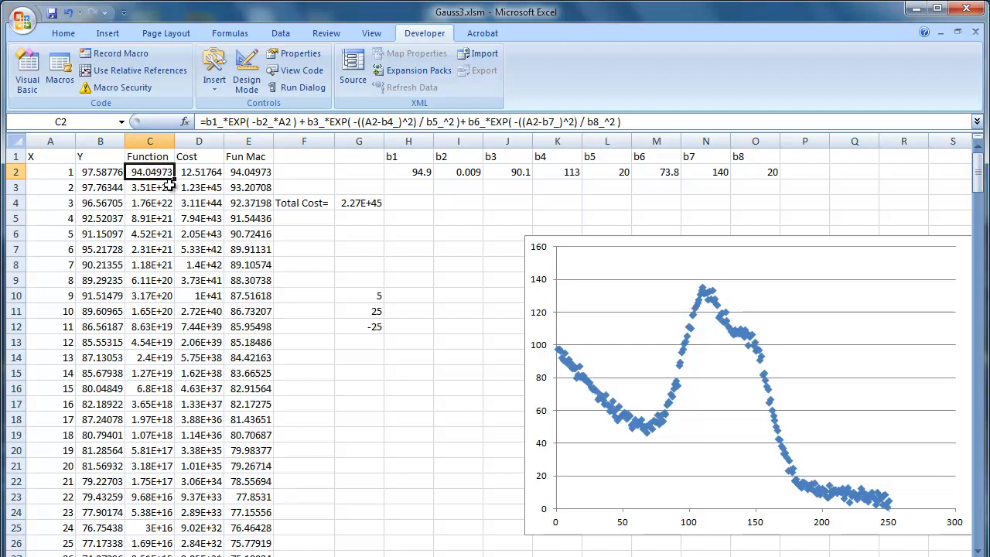
left_click_drag(175, 179, 171, 533)
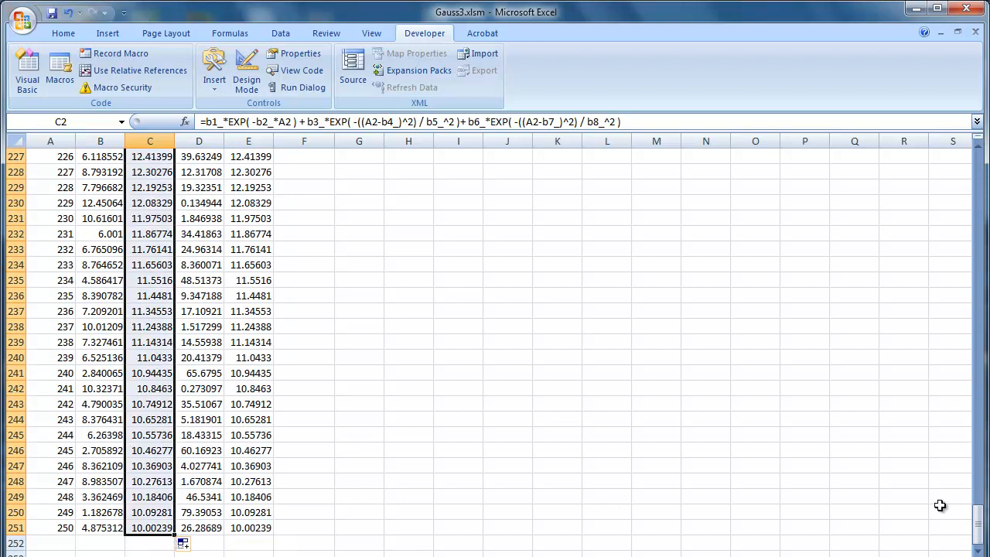
left_click_drag(978, 525, 960, 171)
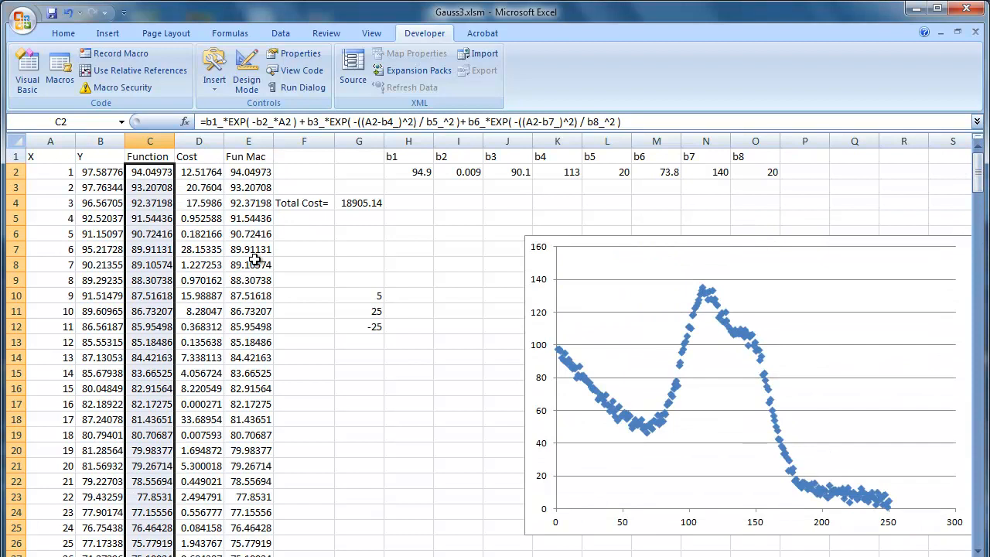
left_click(308, 220)
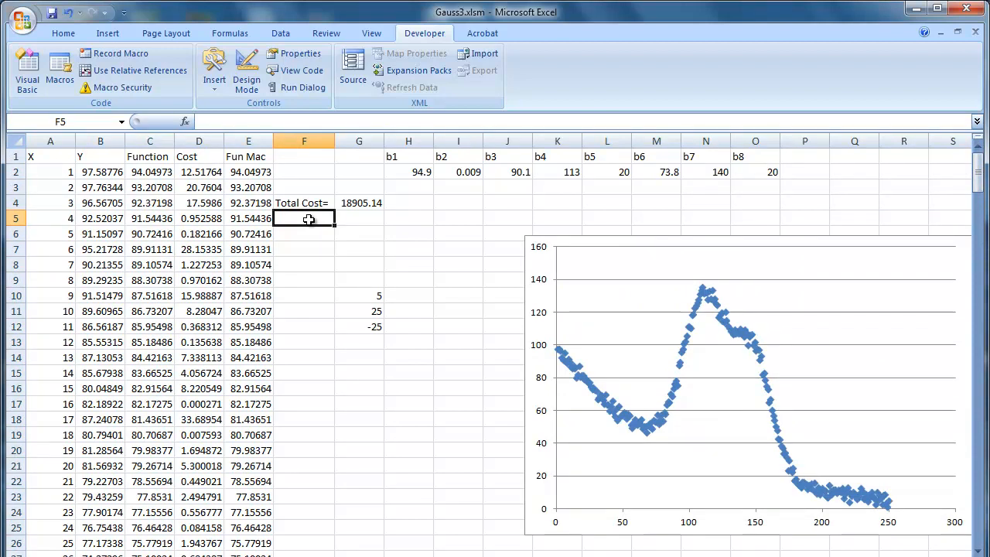
- Label F5 "Macro Cost=" and enter a SUM of the Fun Mac values E2:E251 in G5
type("Macro Cost=")
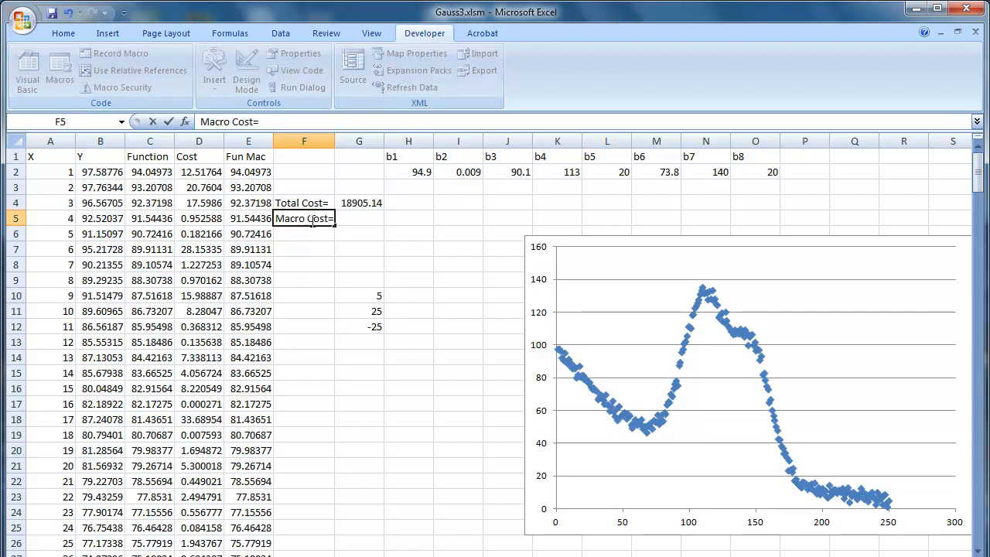
left_click(358, 218)
left_click(274, 118)
type("=sum(")
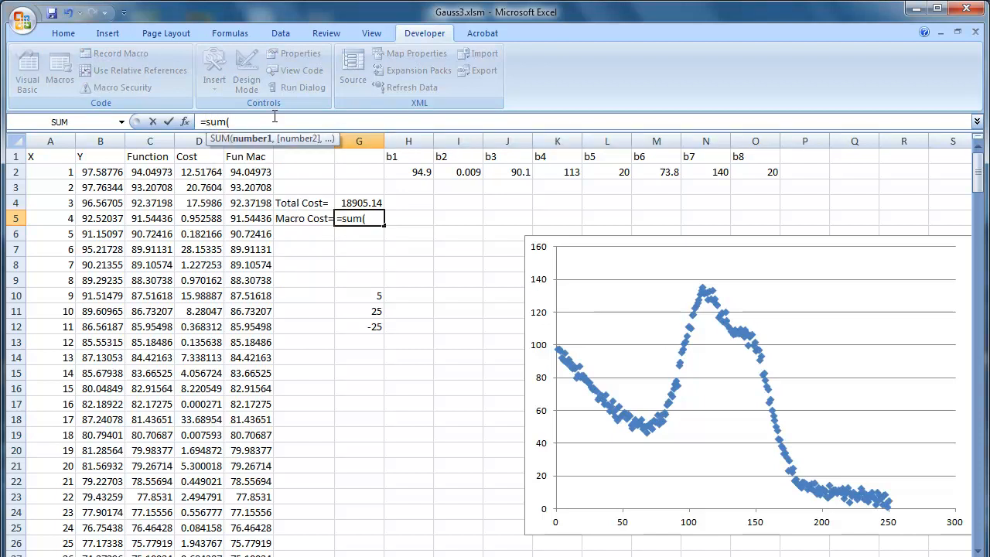
left_click_drag(249, 172, 250, 532)
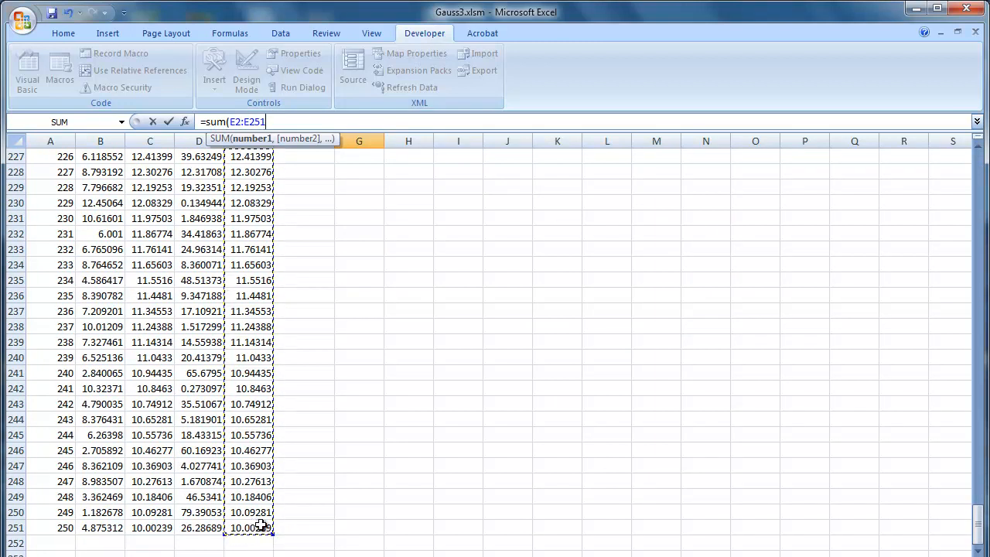
key("Escape")
left_click_drag(975, 198, 976, 185)
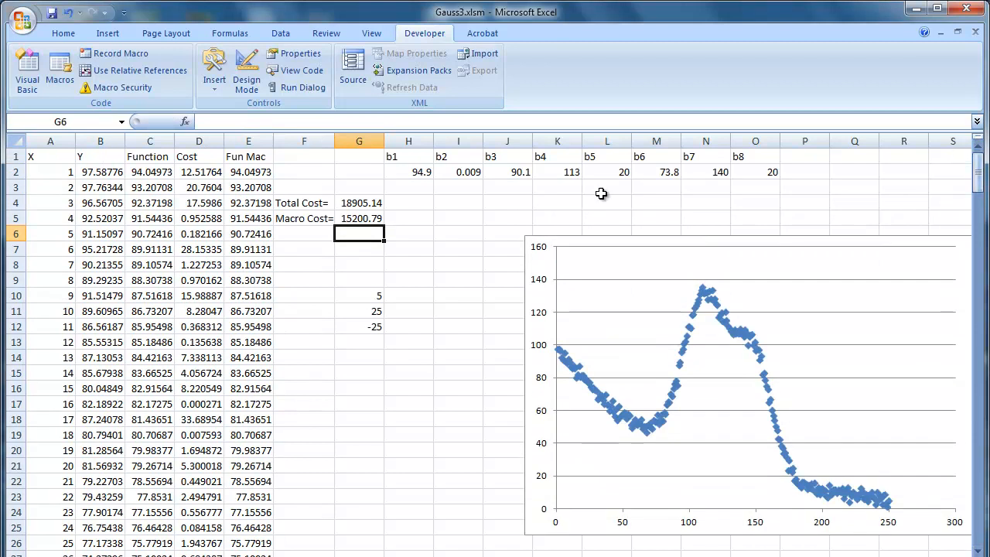
- Compare the Total Cost and Macro Cost sums in G4 and G5, including their ranges and the formulas in C2 and E2
left_click(258, 175)
left_click(352, 206)
left_click(376, 220)
left_click(373, 206)
left_click(249, 175)
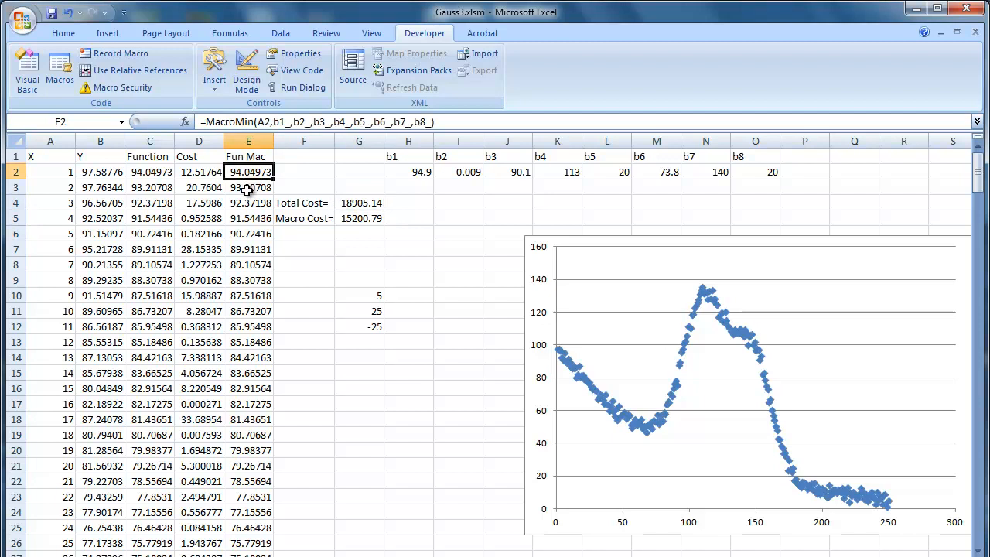
left_click(163, 178)
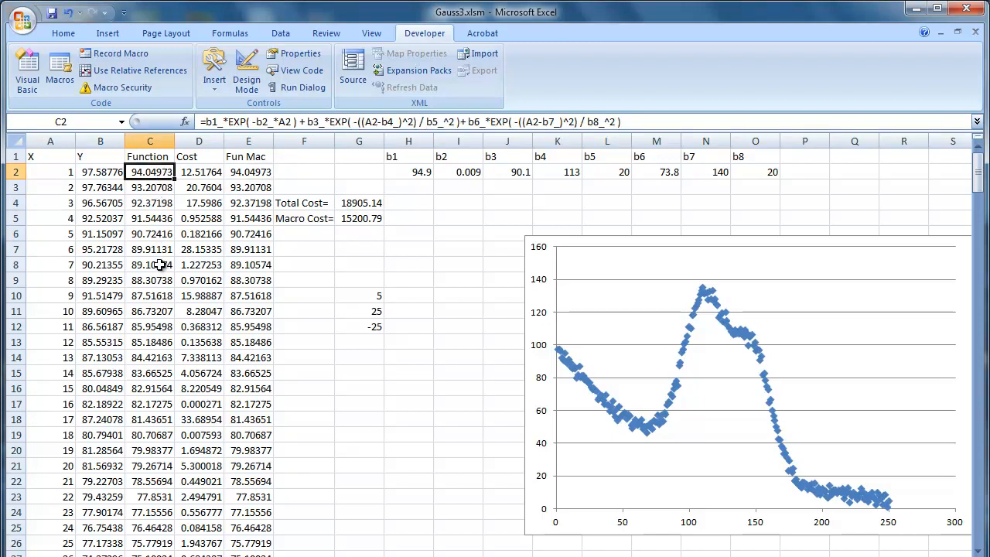
left_click(365, 220)
left_click(277, 122)
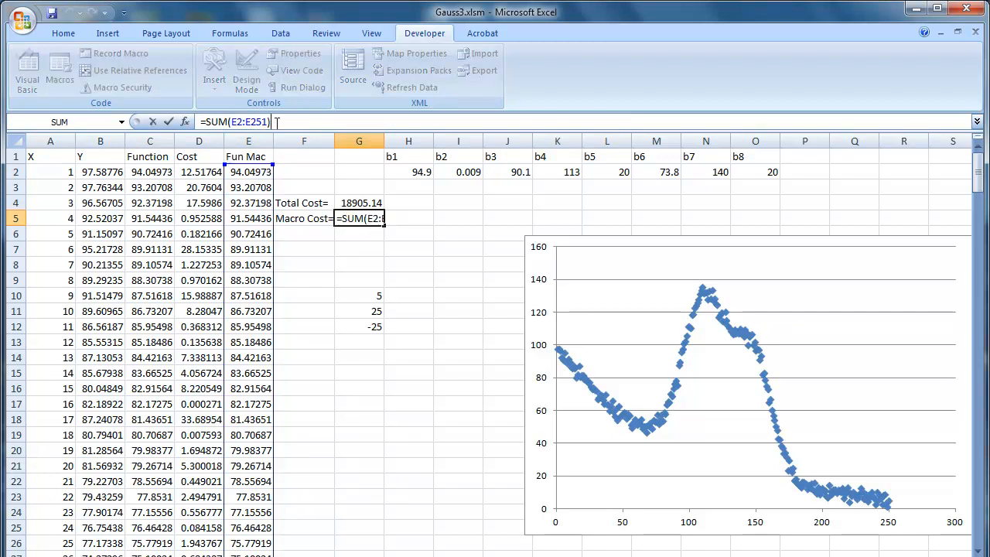
mouse_move(978, 171)
left_mouse_down()
mouse_move(977, 524)
mouse_move(977, 158)
left_mouse_up()
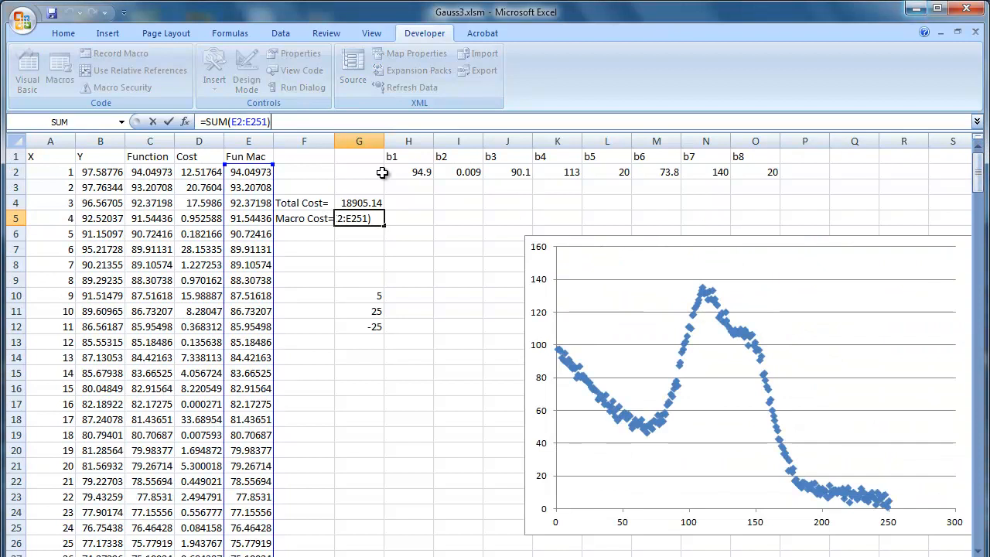
key("ctrl+Return")
left_click(352, 203)
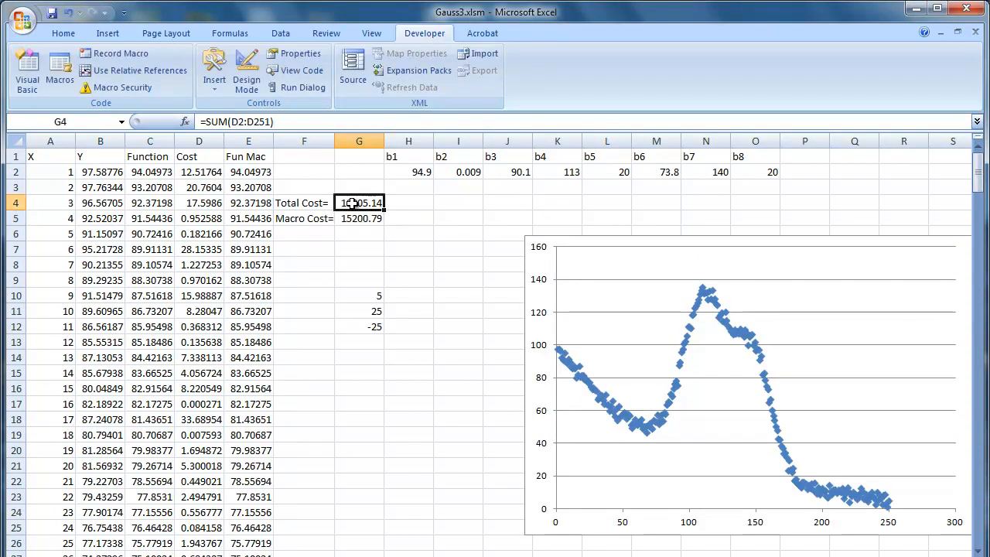
left_click(275, 124)
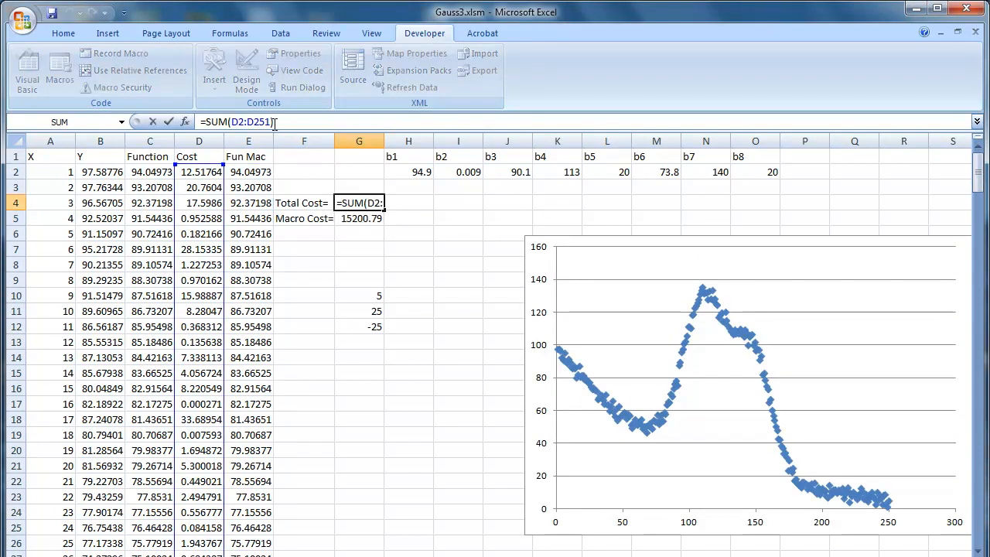
key("ctrl+Return")
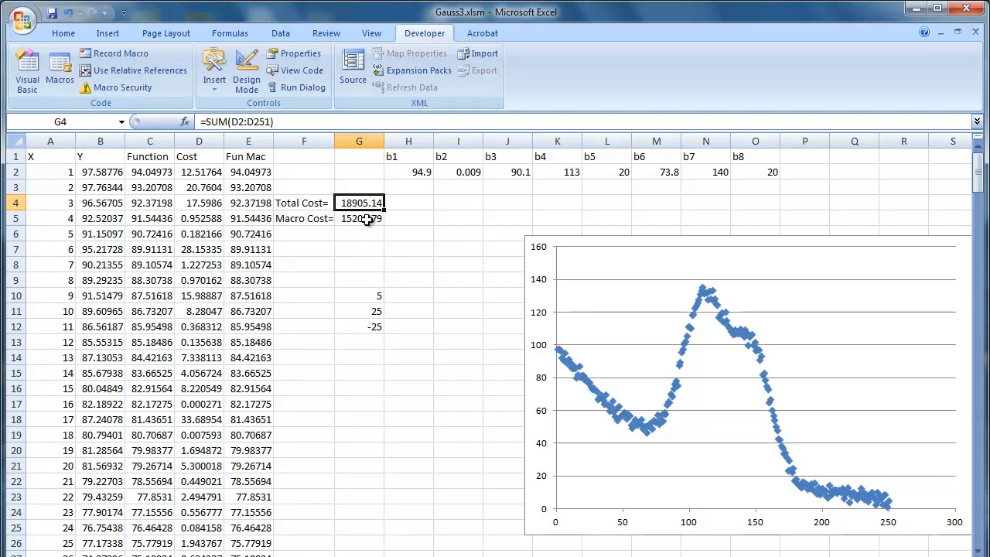
left_click(365, 219)
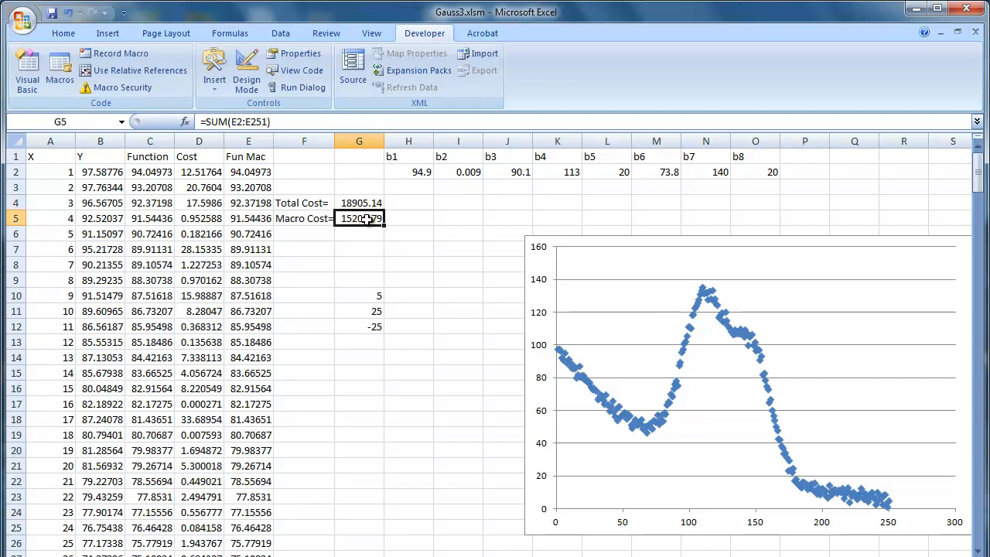
- Insert a blank column before the cost labels in column F and title it "Cost Mac" in F1
left_click(298, 141)
right_click(298, 144)
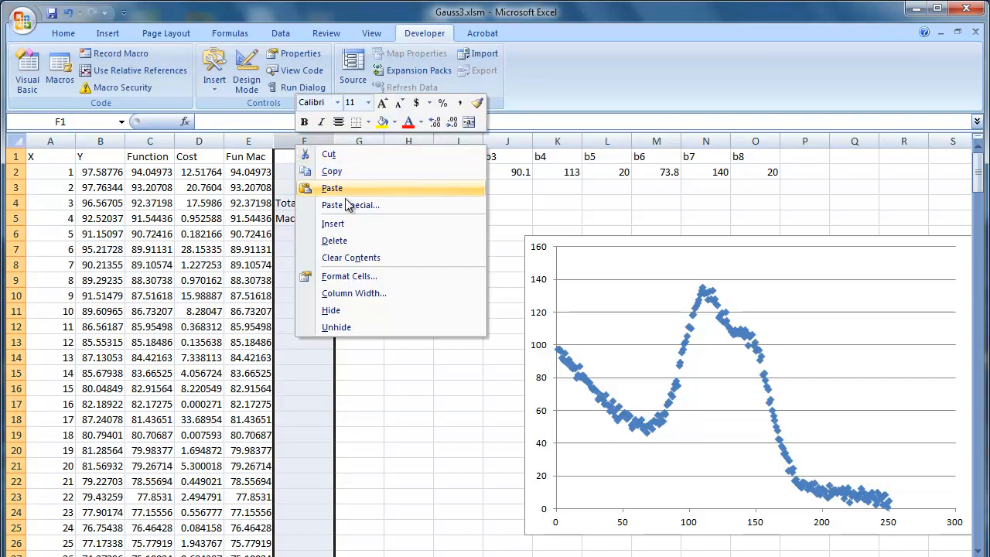
left_click(355, 225)
left_click(298, 156)
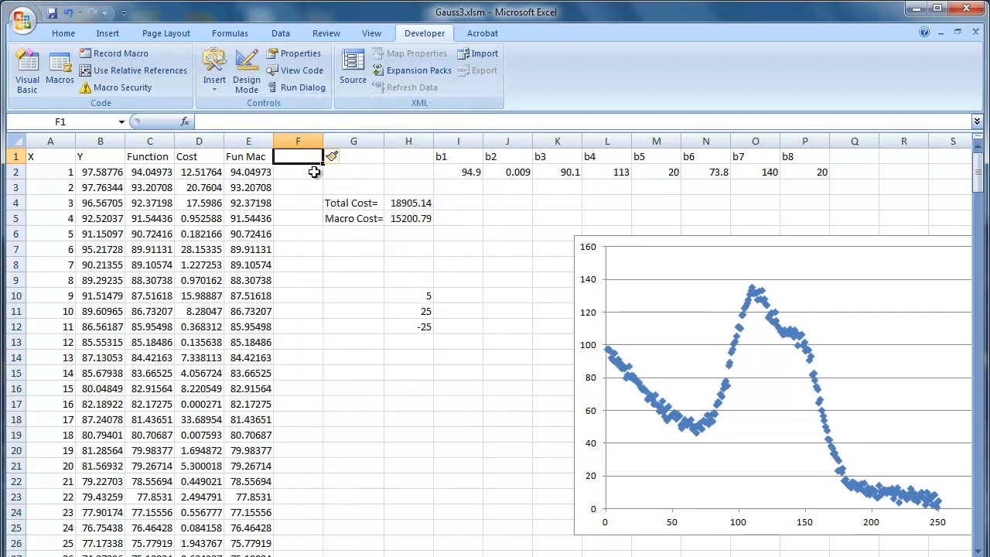
type("Cost M")
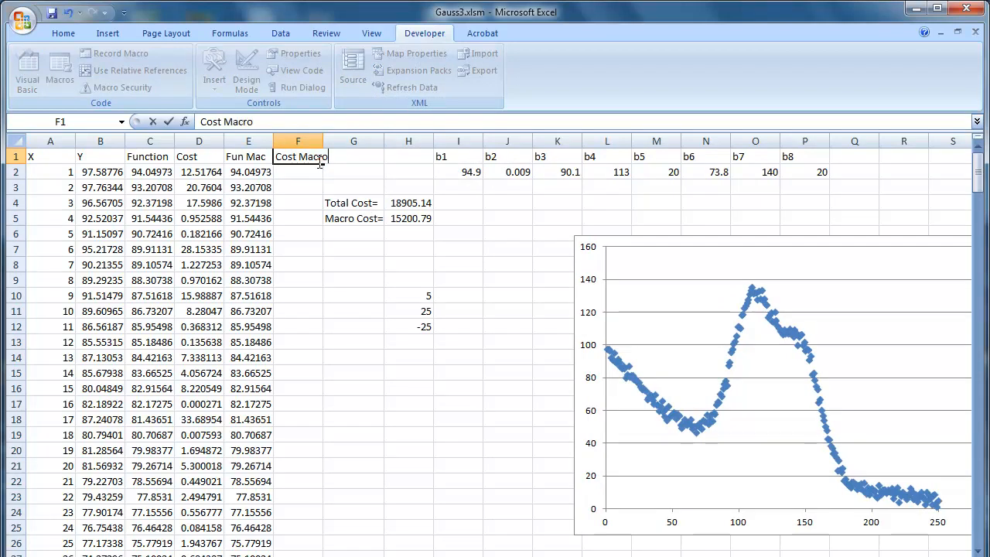
type("ac")
key("Return")
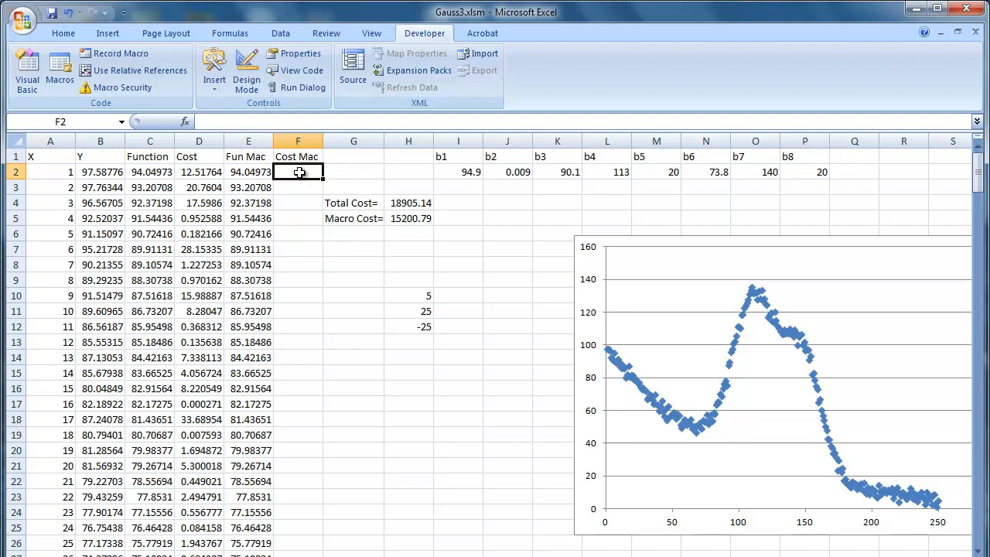
- Enter the squared-error formula =(B2-E2)^2 in F2, using the Y and Fun Mac values
left_click(245, 122)
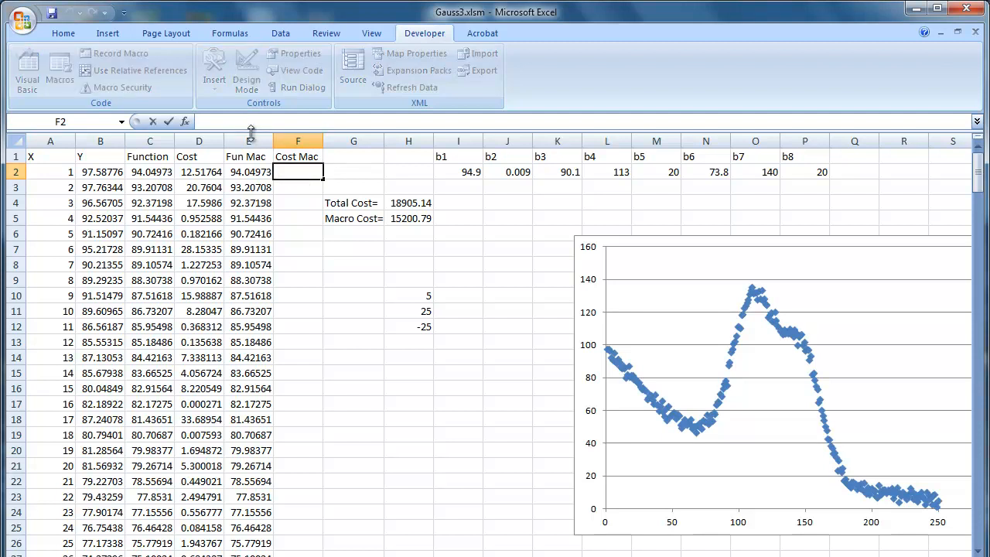
type("=(")
left_click(112, 172)
type("-")
left_click(241, 173)
type(")")
key("Return")
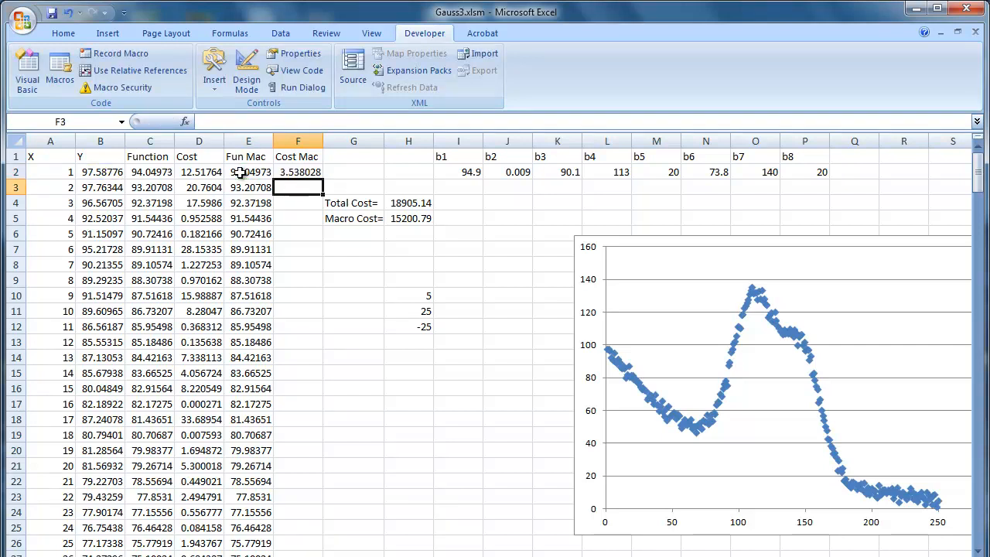
left_click(306, 172)
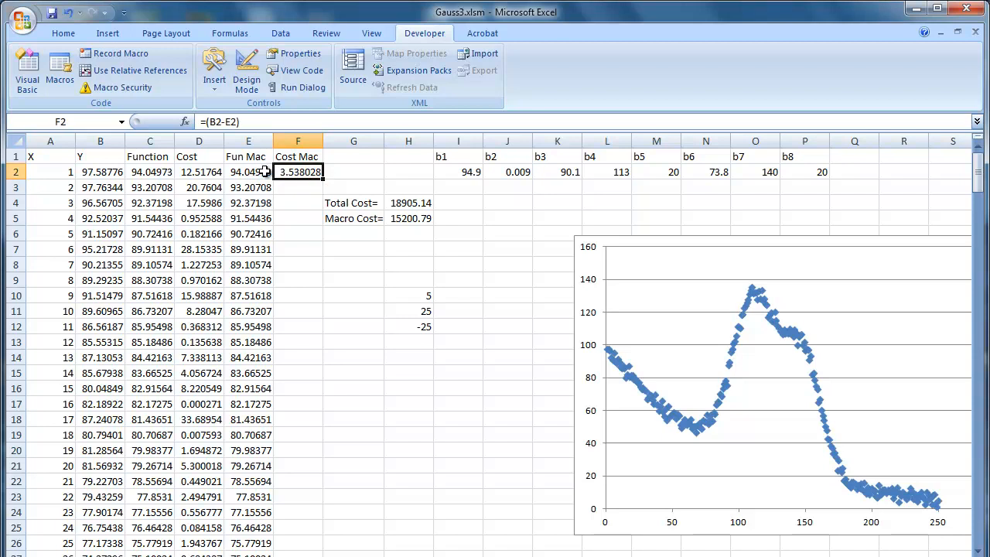
left_click(259, 122)
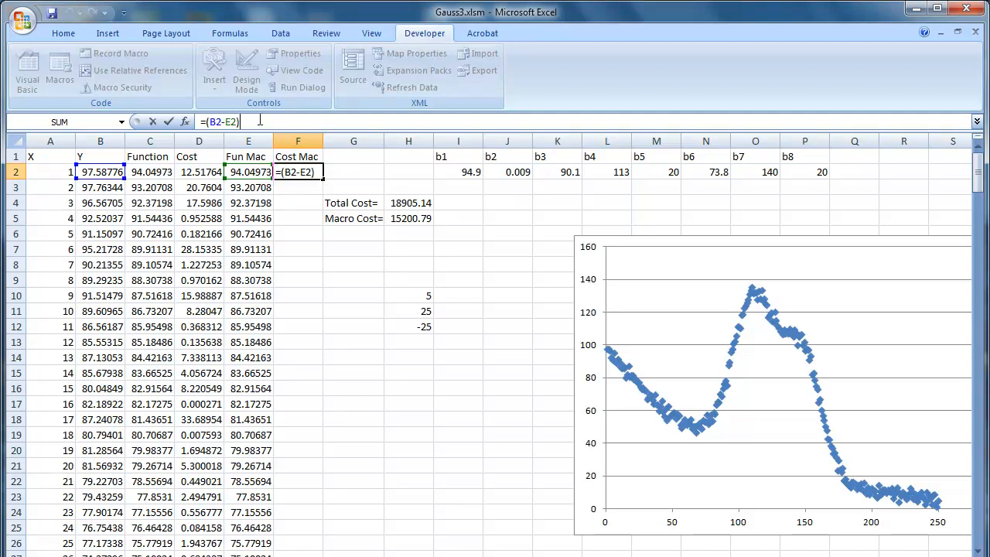
type("^2")
key("Return")
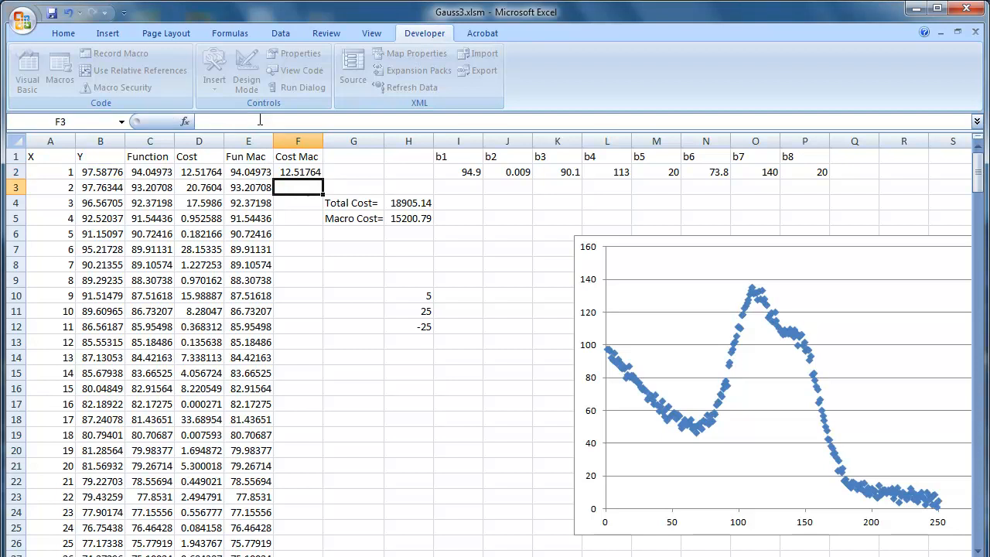
- Fill the squared-error formula from F2 down the Cost Mac column to row 251
left_click(317, 174)
left_click_drag(323, 178, 306, 533)
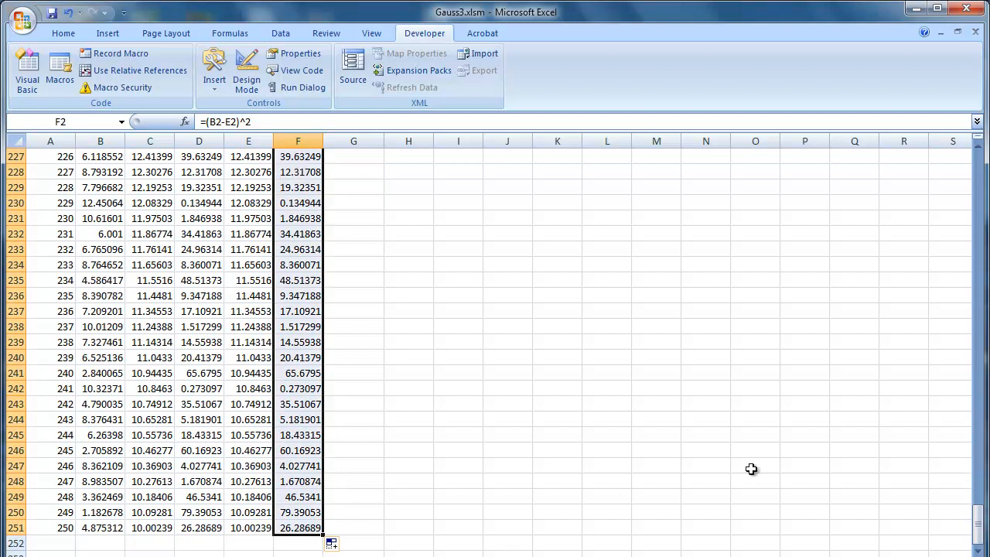
left_click_drag(978, 517, 979, 147)
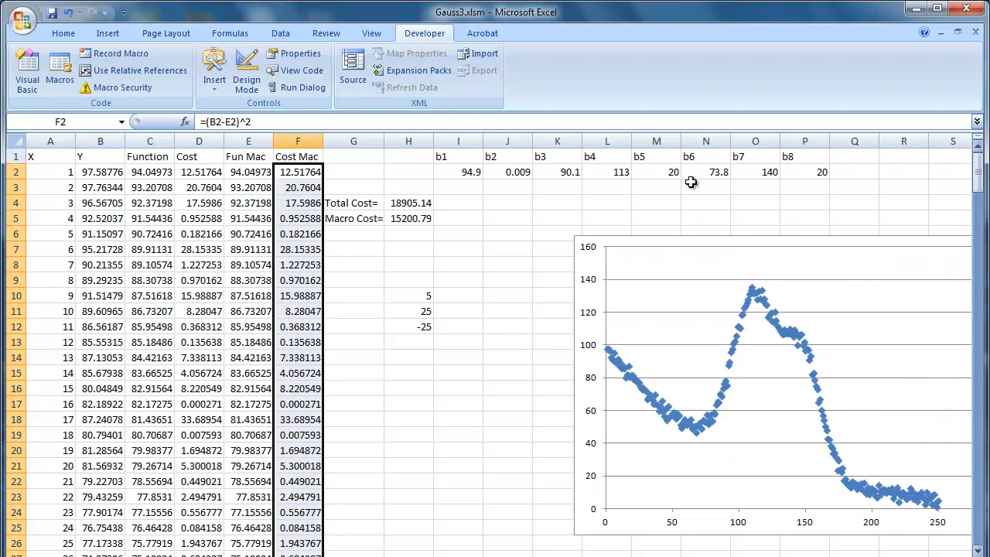
- Change the Macro Cost sum in H5 to =SUM(F2:F251) and compare it with the Total Cost in H4
left_click(402, 221)
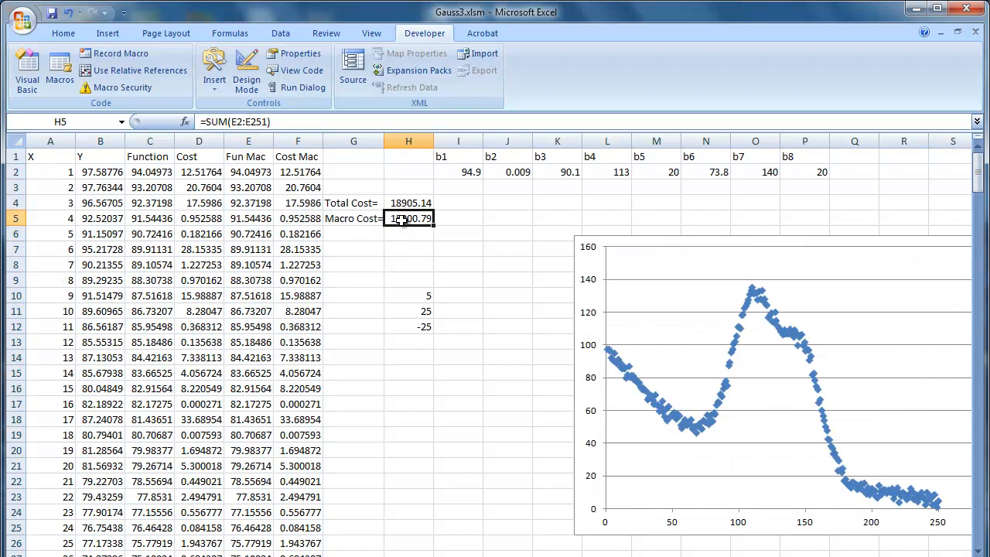
left_click(237, 122)
key("BackSpace")
type("F")
left_click(247, 122)
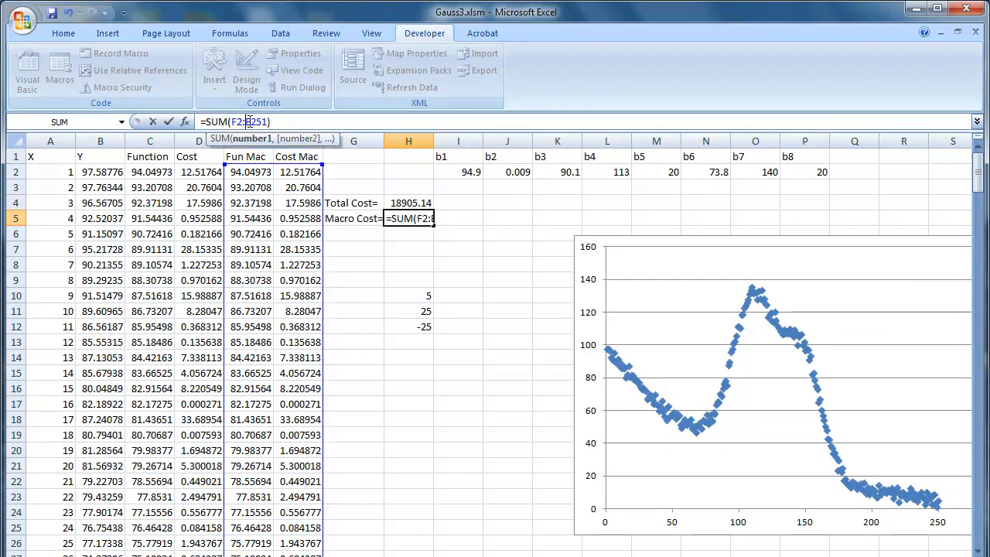
key("Delete")
type("F")
key("Return")
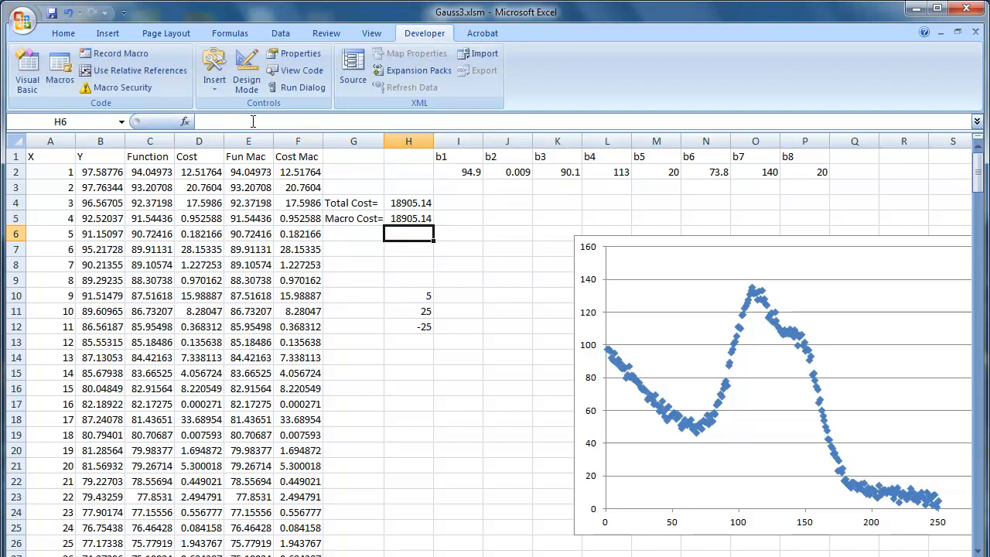
left_click(406, 219)
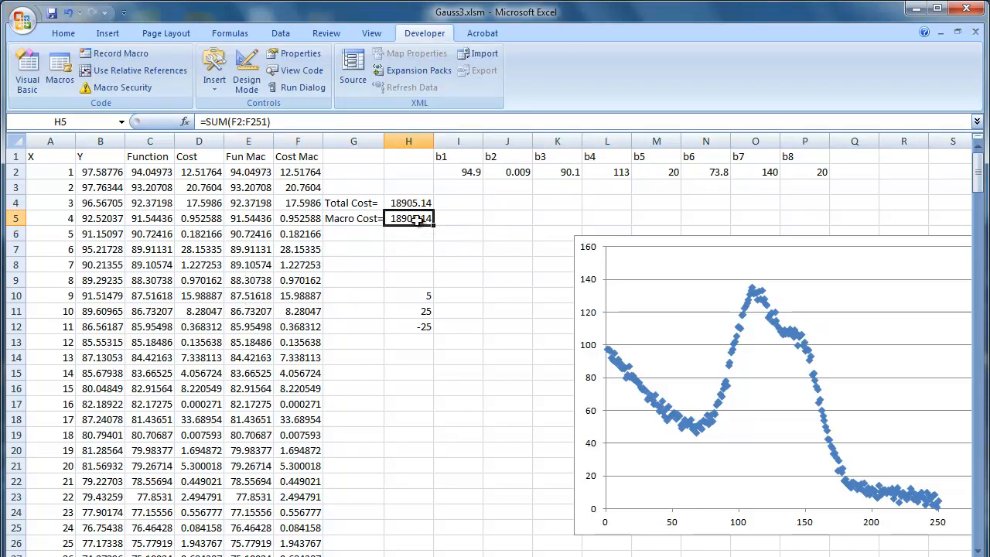
left_click(412, 202)
left_click(413, 219)
- Review the negated-square test formulas in H10, H11 and H12, comparing the versions with and without the leading zero
left_click(429, 299)
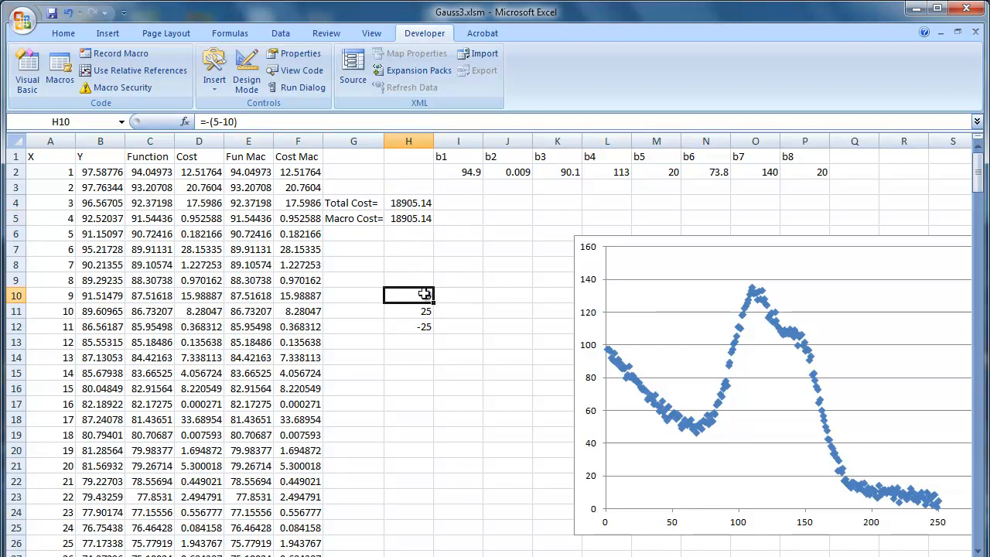
left_click(421, 313)
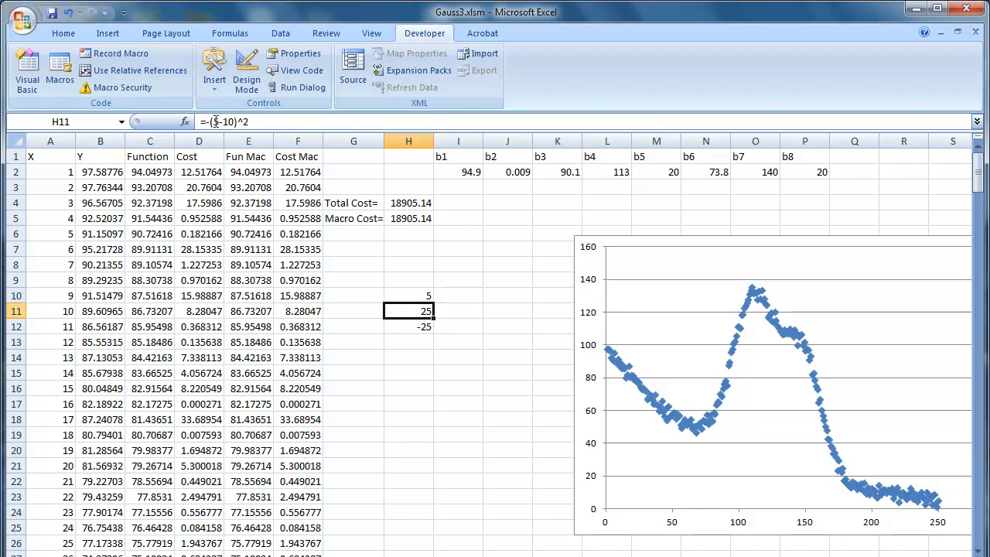
left_click(249, 121)
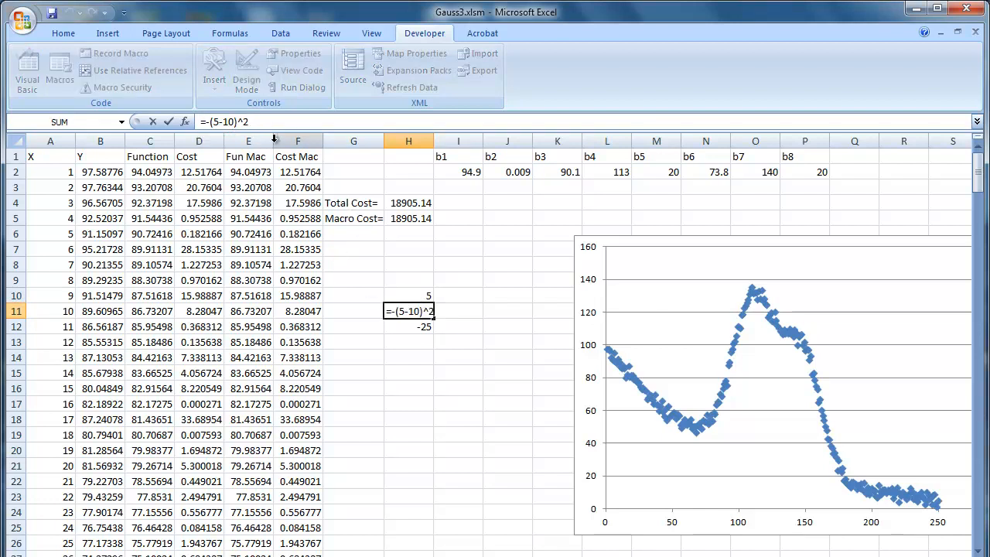
left_click(424, 327)
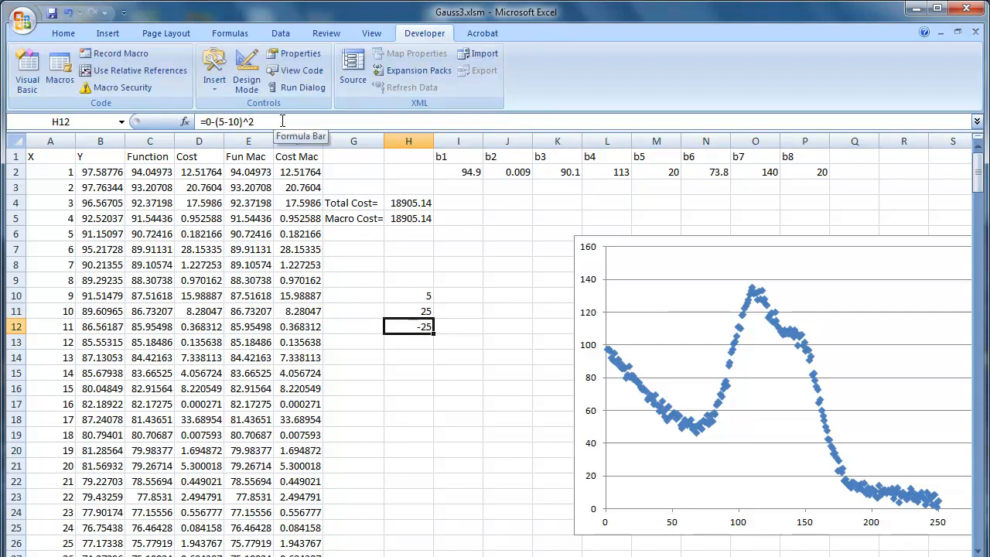
left_click(410, 313)
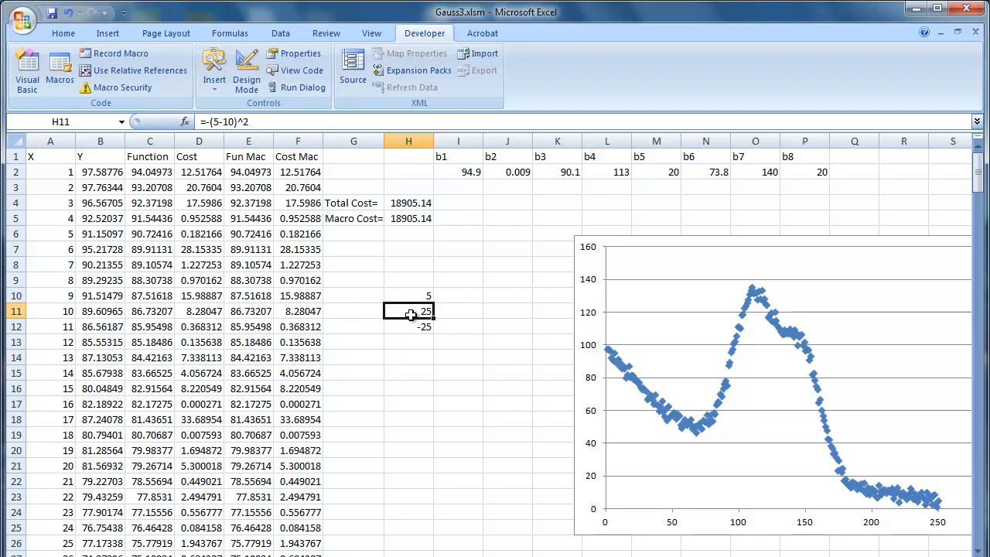
- Copy the test formula =0-(5-10)^2 from H12 into H13
left_click(409, 327)
key("ctrl+c")
left_click(414, 342)
key("ctrl+v")
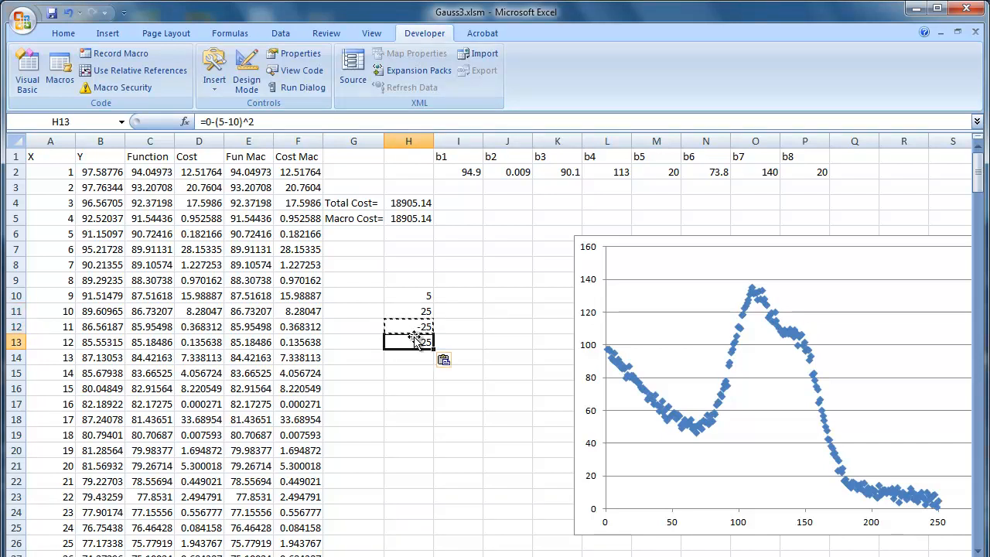
- Remove the leading zero from the test formula in H12, leaving =-(5-10)^2
left_click(411, 325)
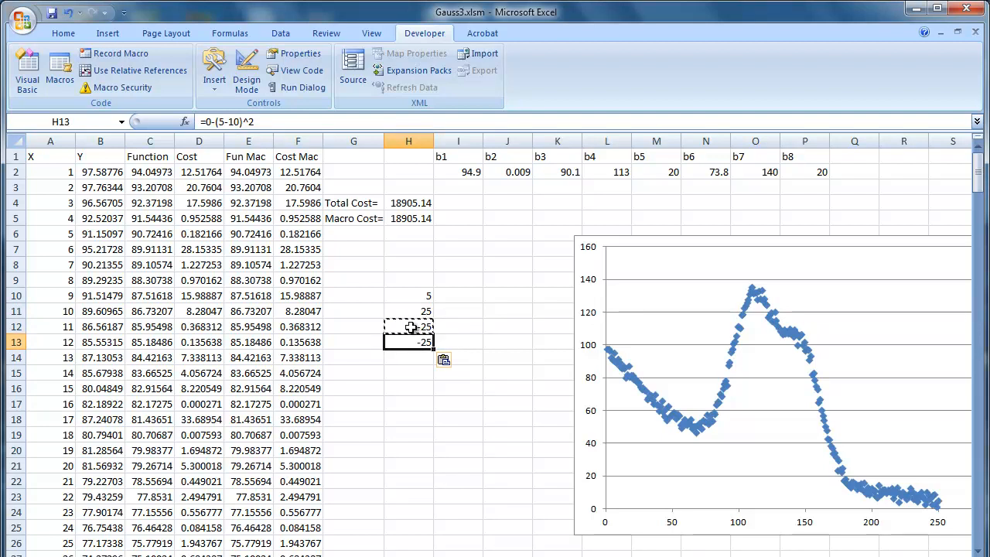
left_click(209, 121)
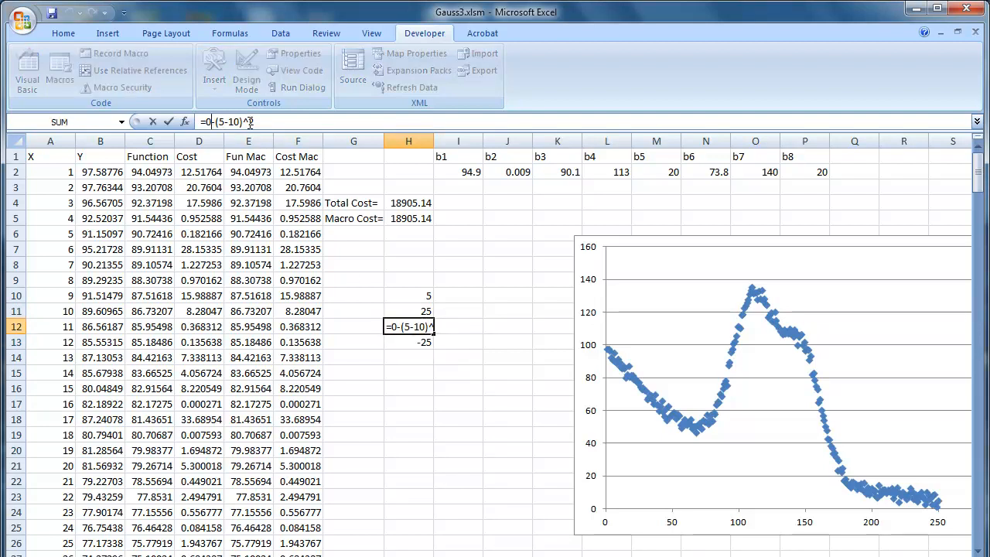
key("BackSpace")
key("Return")
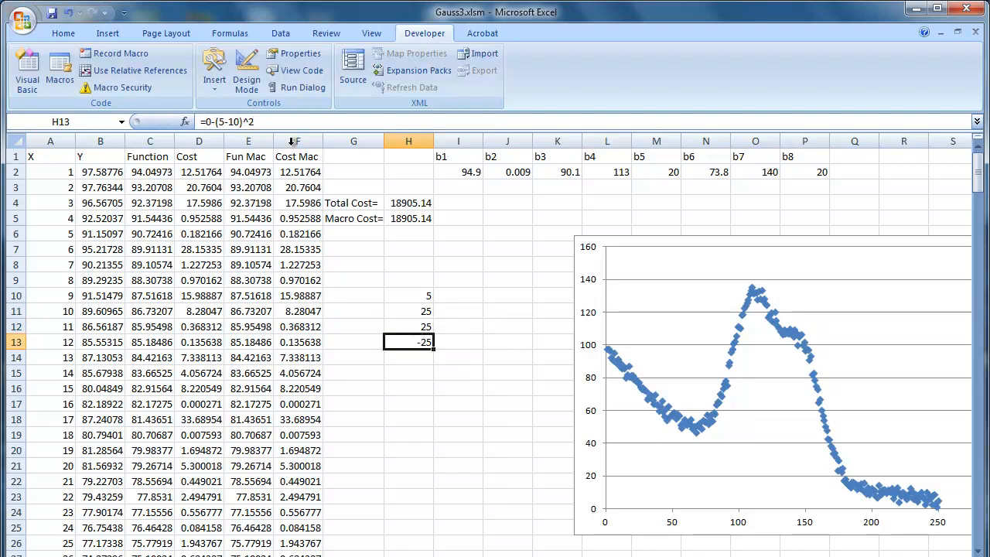
- Enclose the squared term in H12 in parentheses, making the formula =-((5-10)^2)
left_click(413, 326)
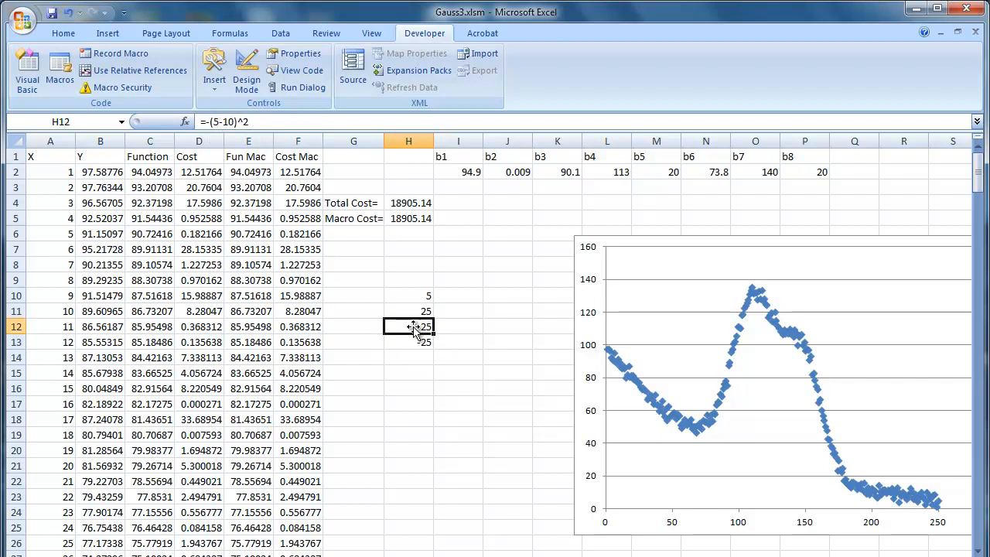
left_click(250, 121)
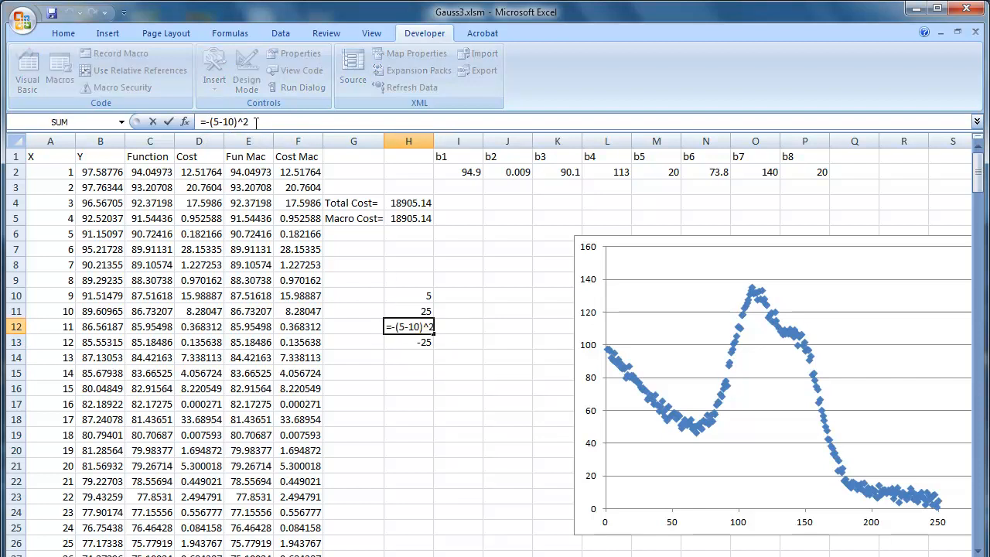
type("(")
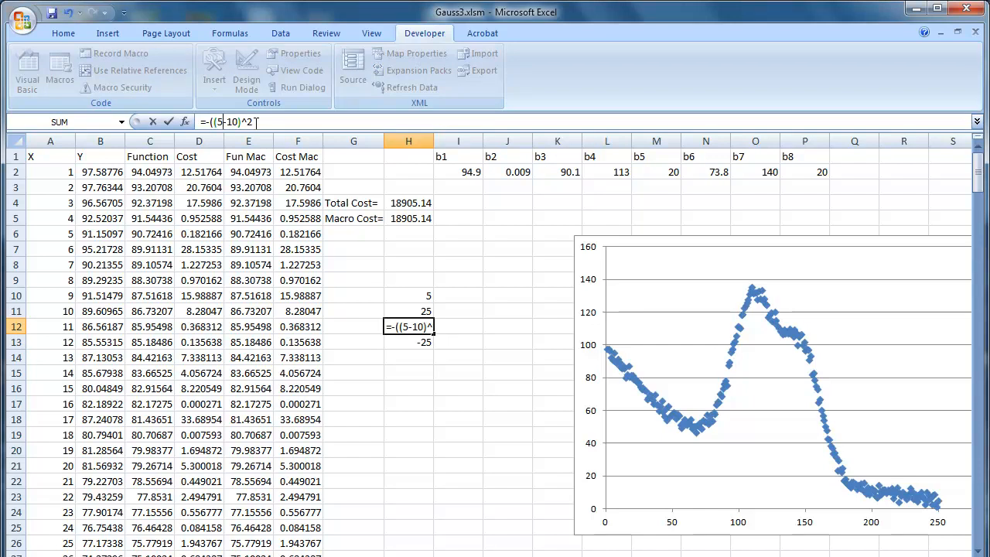
left_click(255, 122)
type(")")
key("Return")
left_click(424, 326)
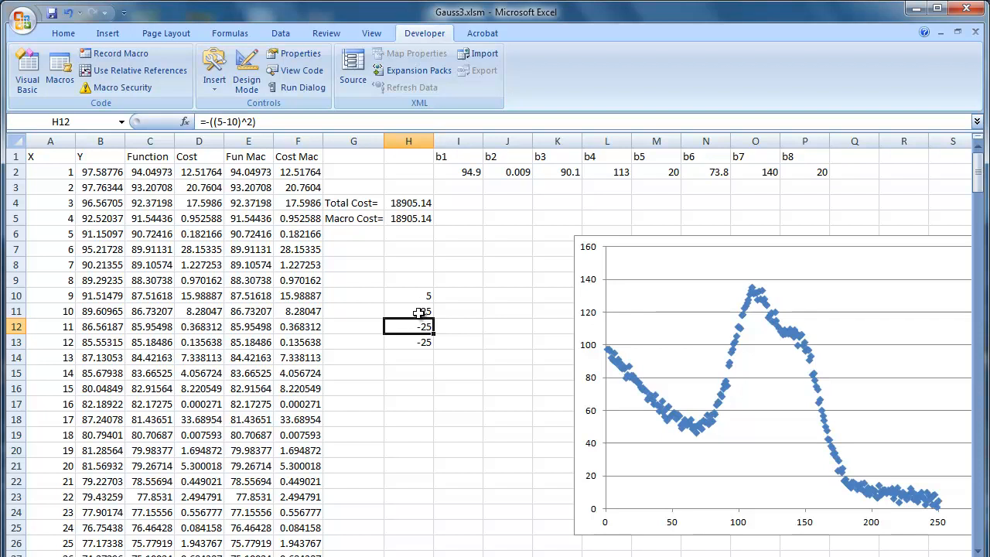
- Compare the negated-square test formulas in H10 through H13
left_click(414, 343)
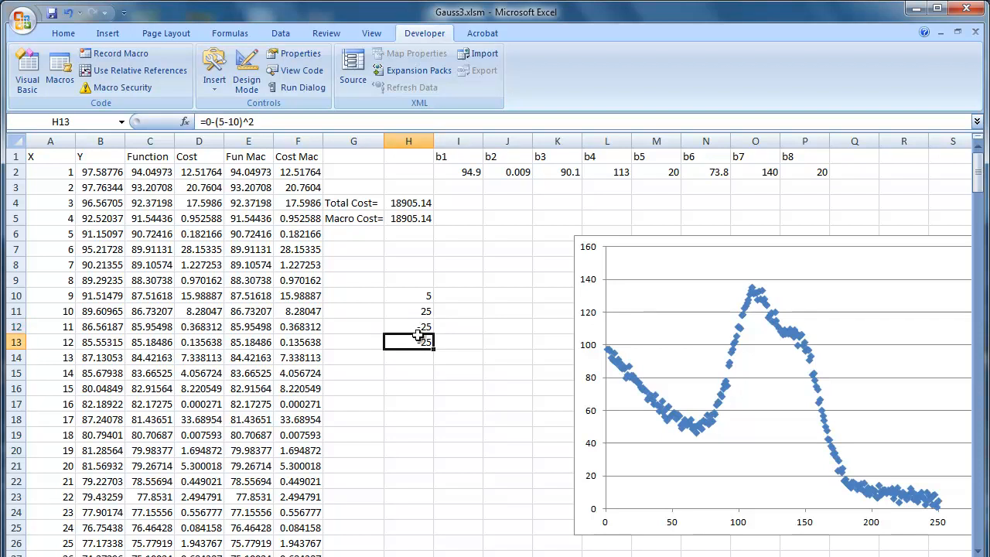
left_click(416, 327)
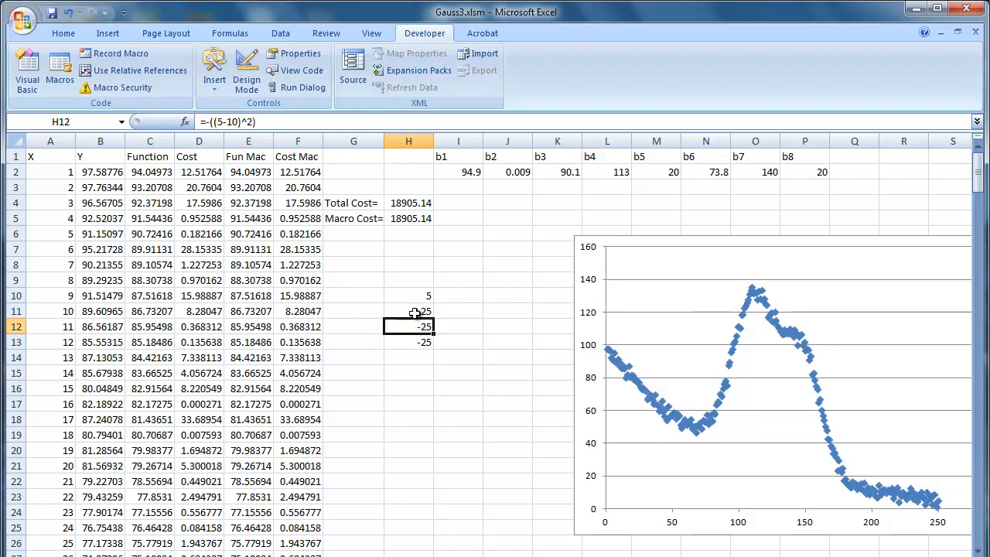
left_click(415, 311)
left_click(410, 325)
left_click(399, 339)
left_click(403, 324)
left_click(405, 312)
left_click(407, 297)
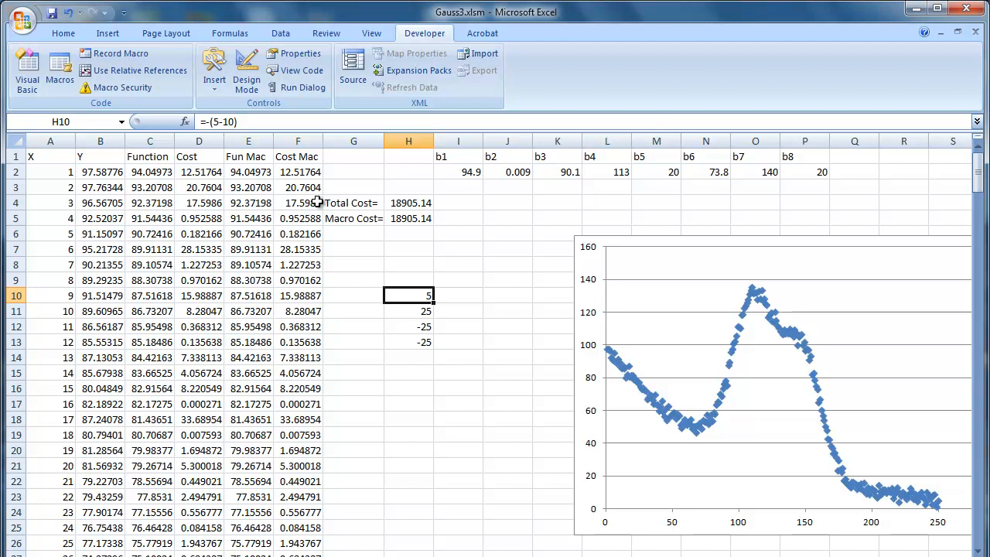
- Try to activate the inactive Solver Add-in from the add-ins page of the program options
left_click(279, 36)
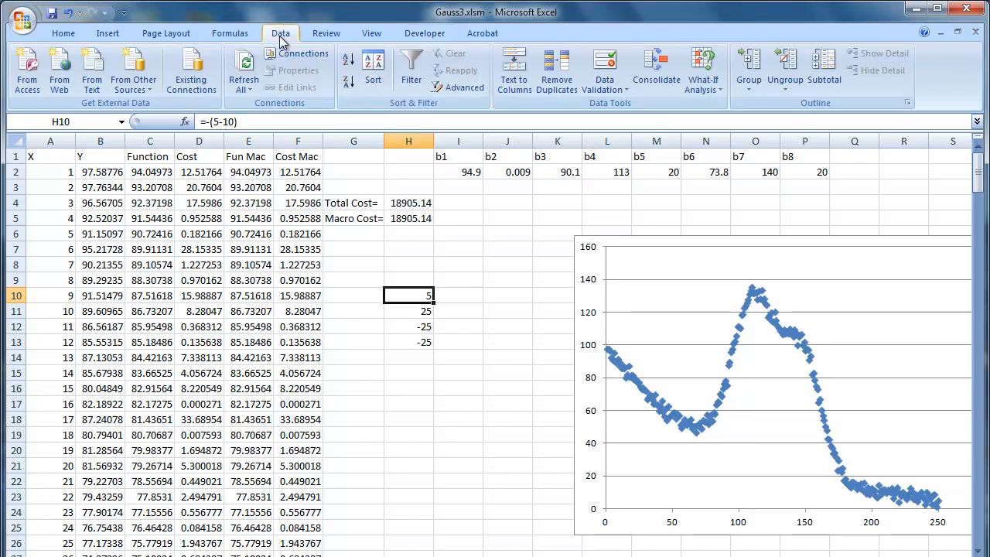
left_click(24, 22)
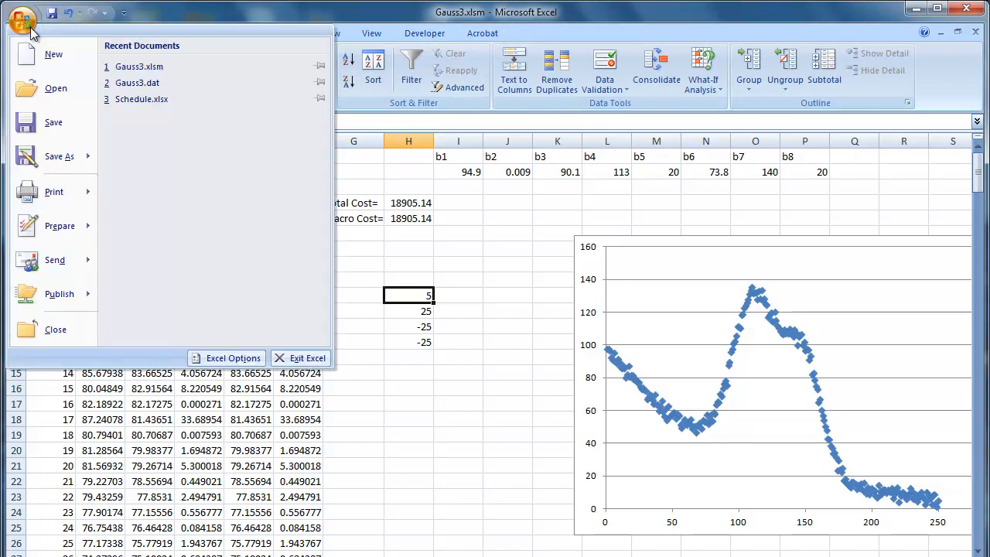
left_click(233, 358)
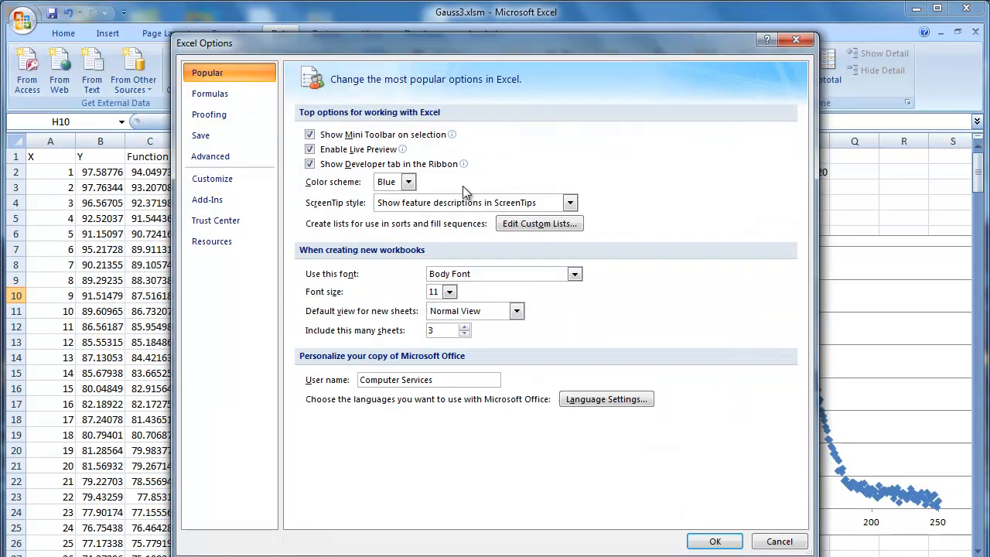
left_click(205, 200)
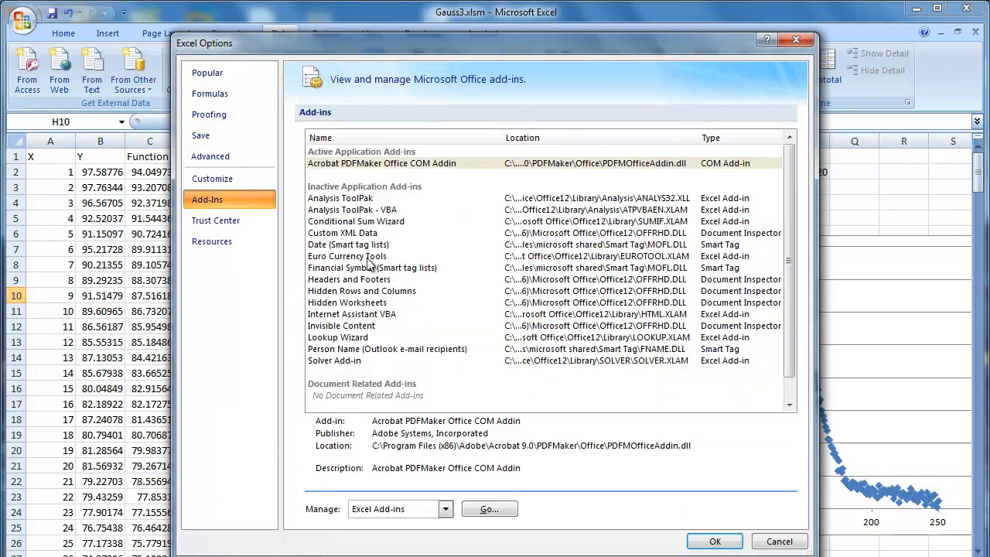
left_click(349, 361)
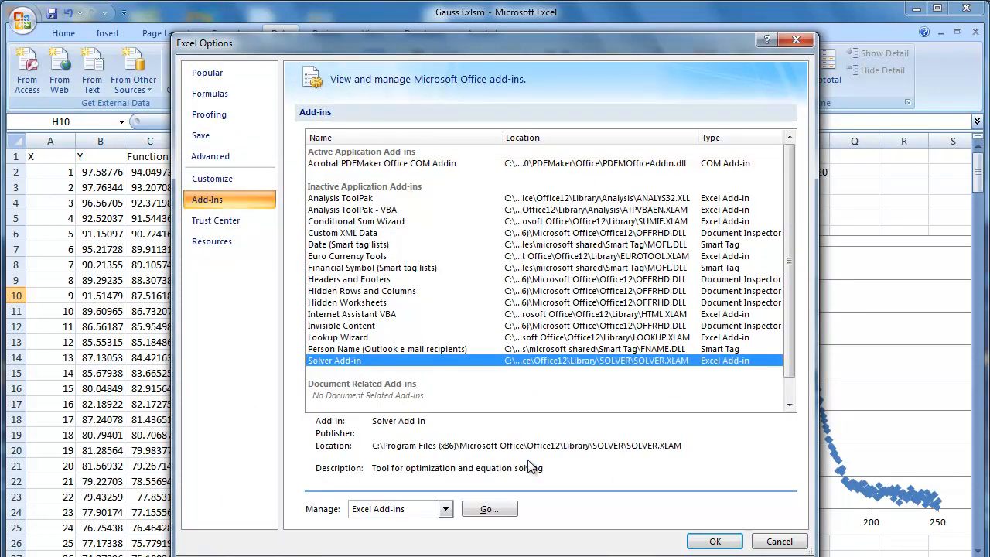
left_click(703, 544)
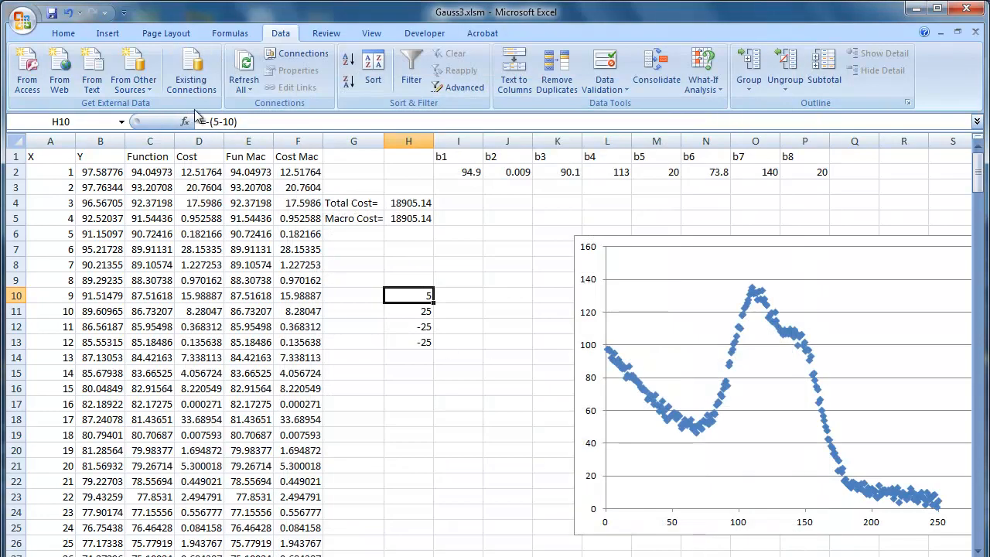
- Enable the Solver Add-in through the manager for Excel Add-ins
left_click(31, 27)
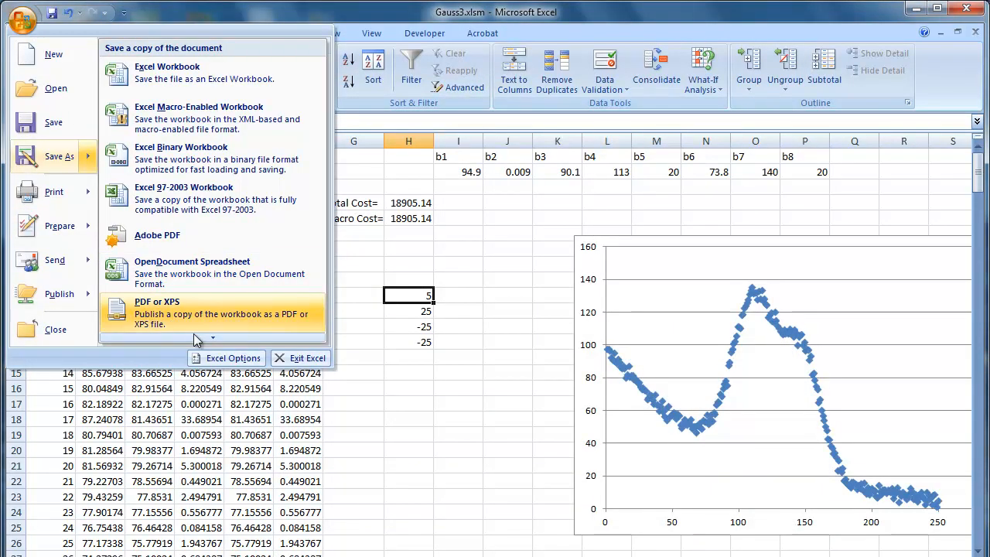
left_click(224, 357)
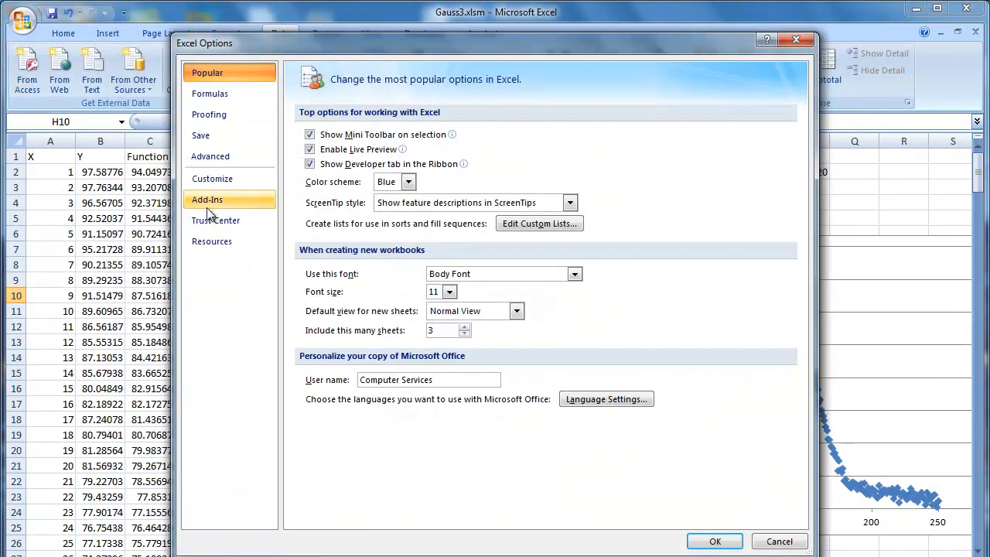
left_click(206, 199)
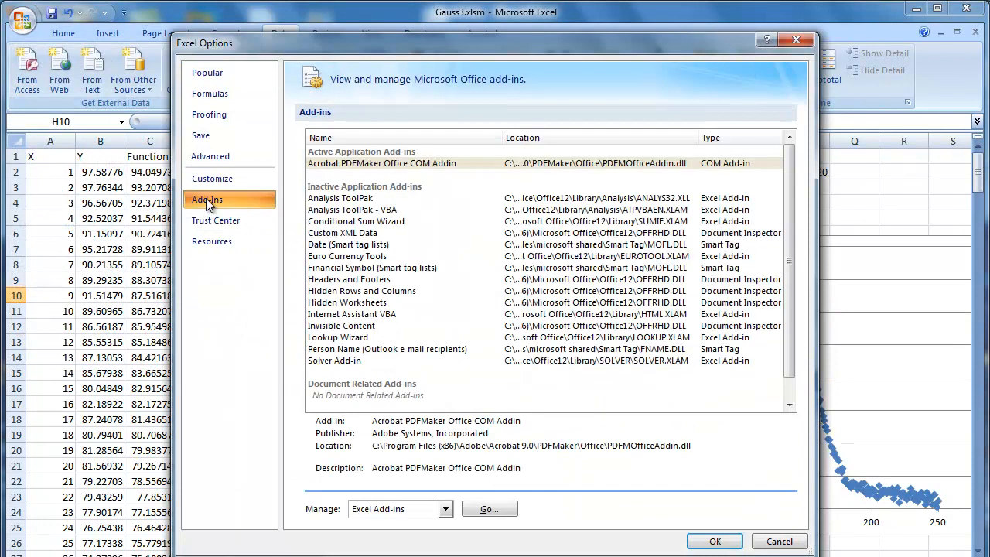
left_click(344, 362)
left_click(490, 509)
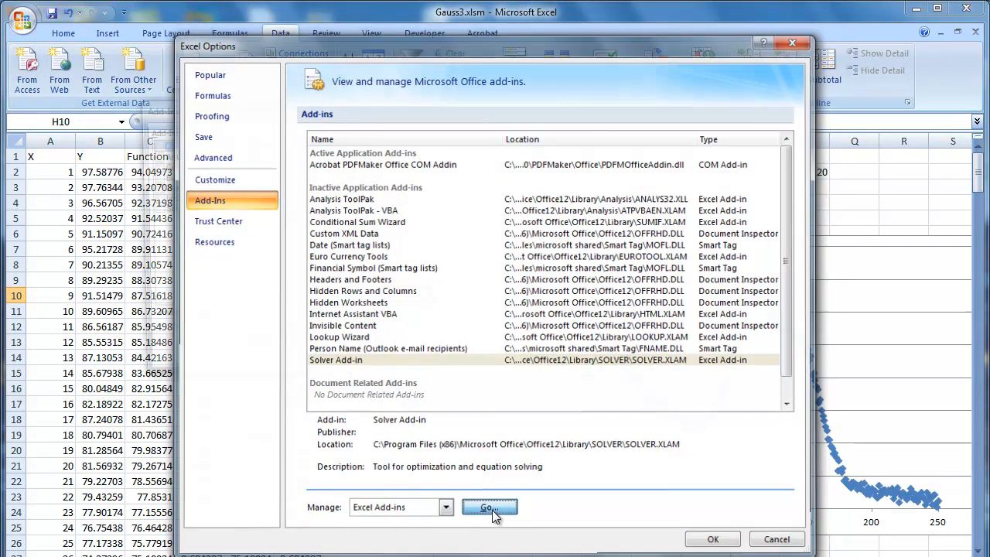
left_click(154, 209)
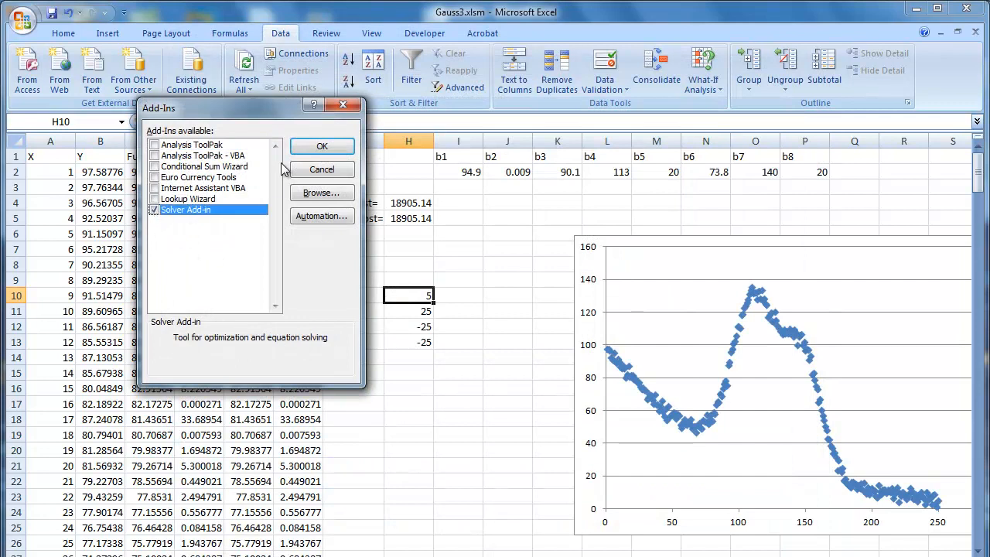
left_click(307, 147)
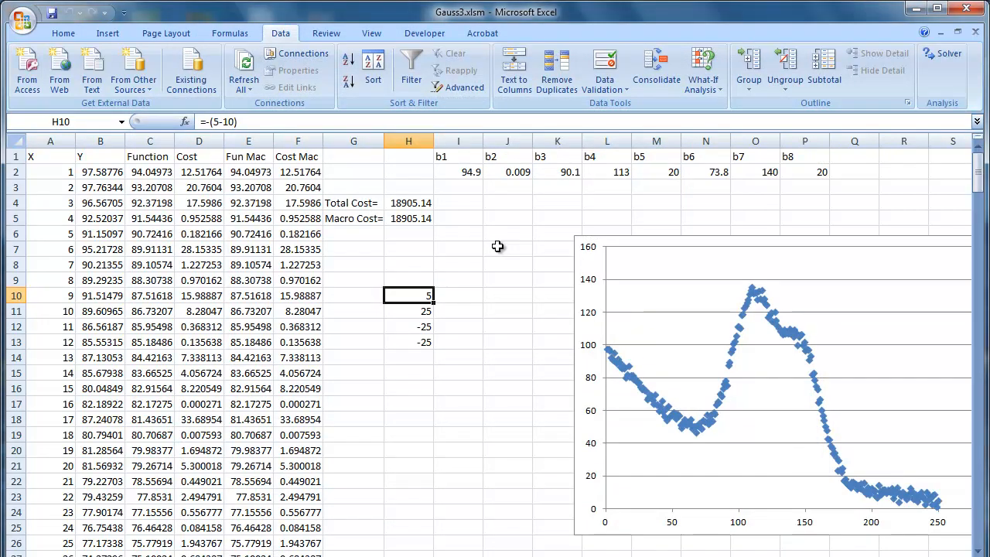
- Set up Solver to minimize the Total Cost, with $H$4 as the target cell and Min as the objective
left_click(931, 56)
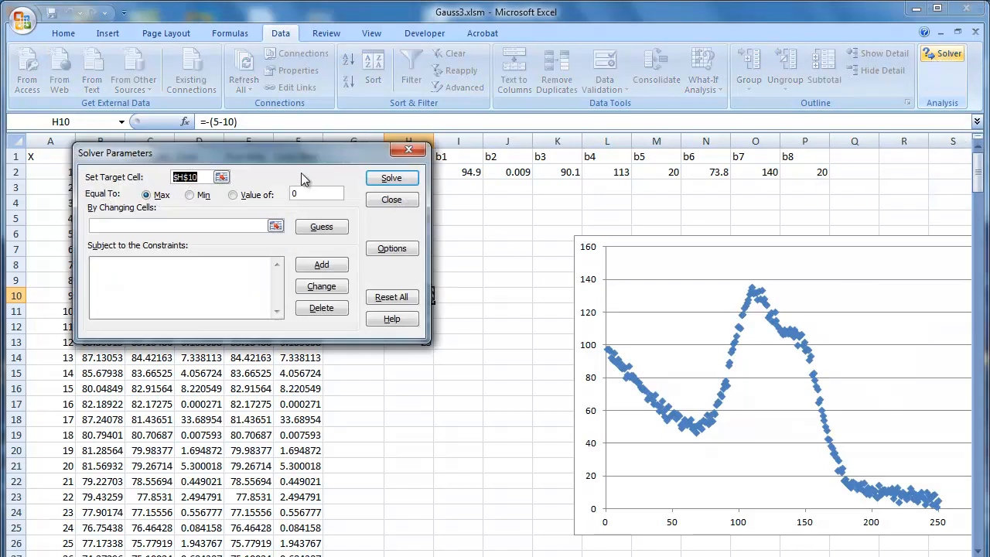
left_click_drag(311, 161, 651, 245)
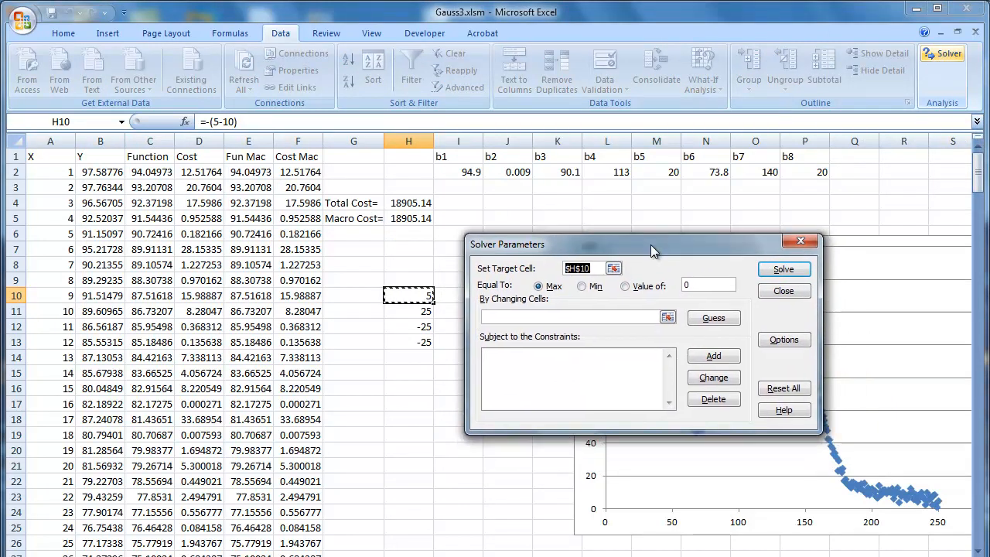
left_click(614, 268)
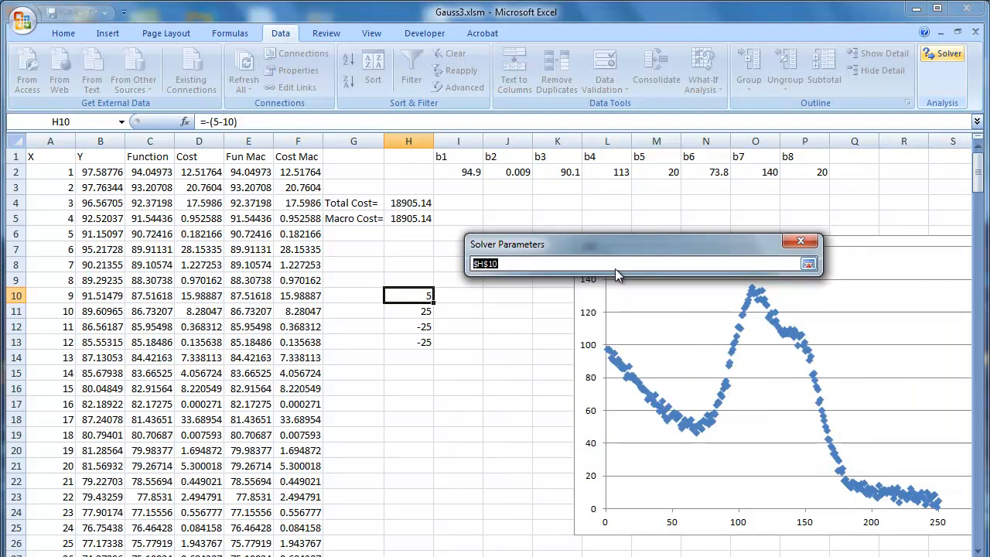
left_click(414, 203)
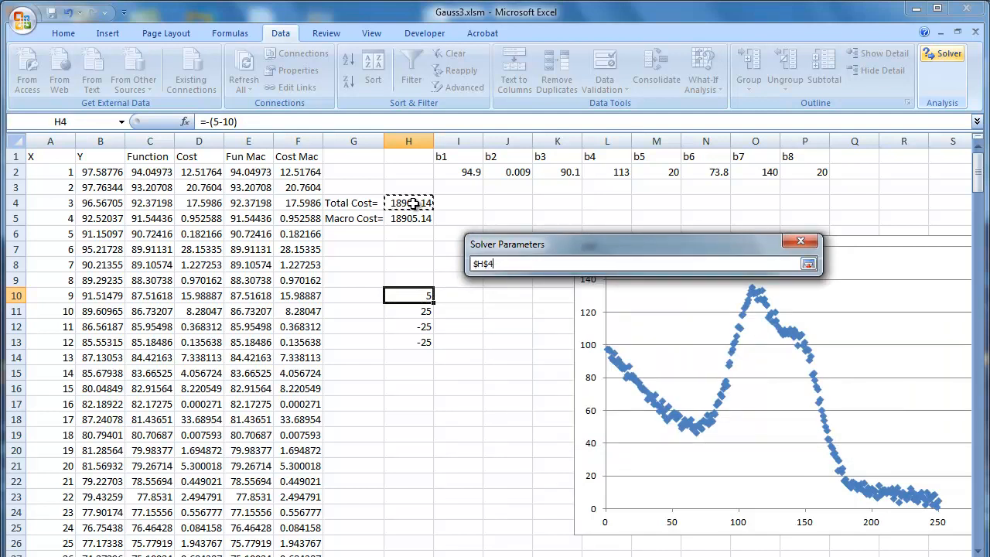
left_click(808, 263)
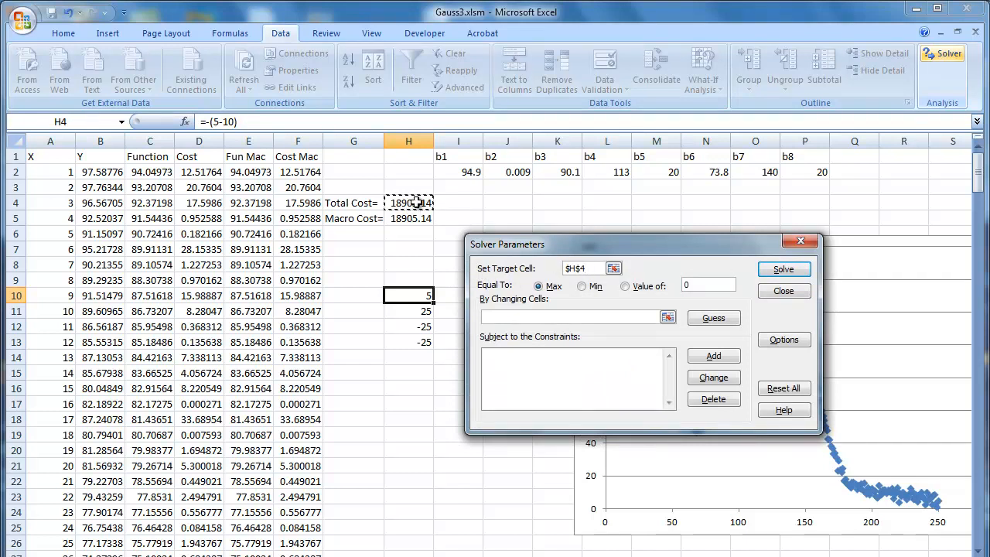
left_click(582, 287)
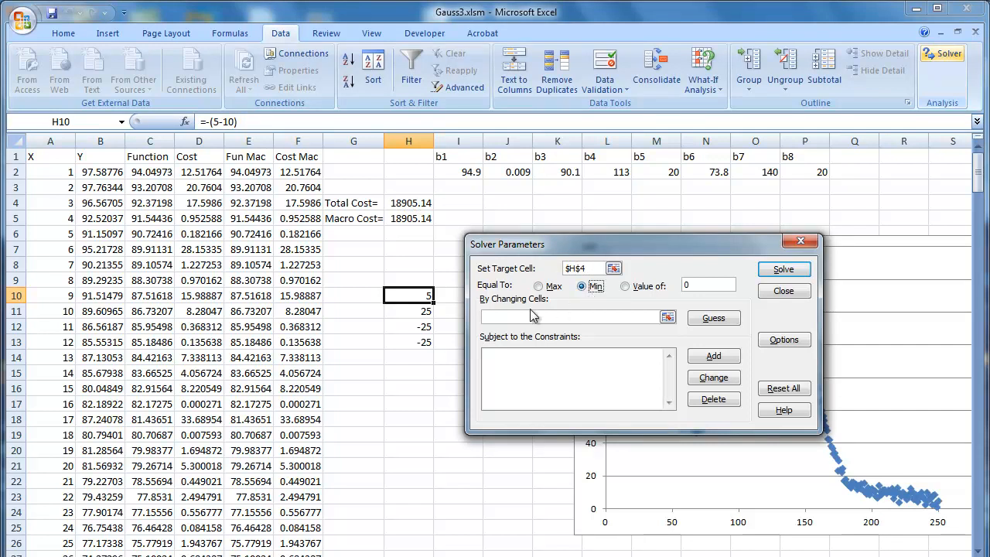
- Assign the parameters b1 to b8 in $I$2:$P$2 as Solver's changing cells
left_click(667, 317)
left_click_drag(467, 172, 813, 171)
left_click(807, 263)
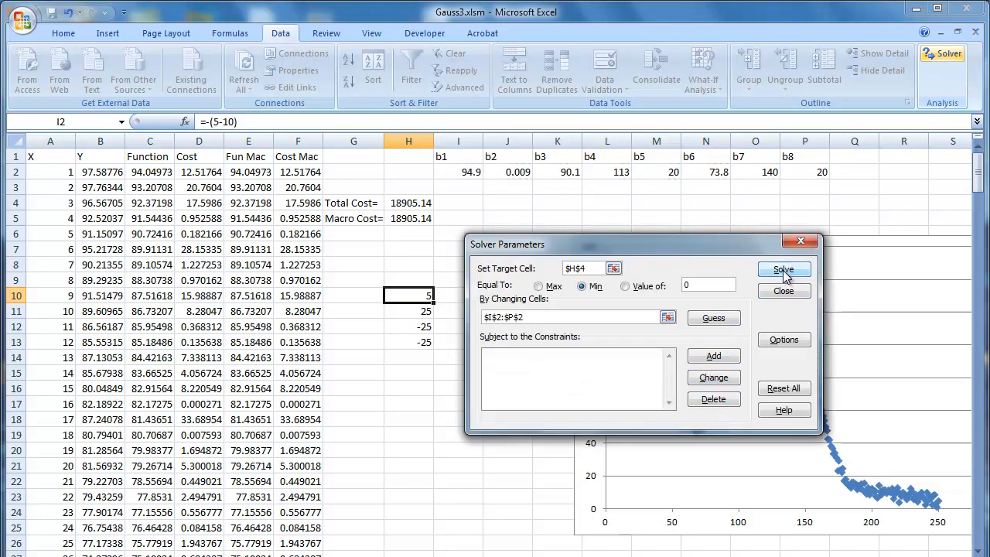
- Accept the Solver options with the Newton search method and solve for the eight parameters
left_click(784, 340)
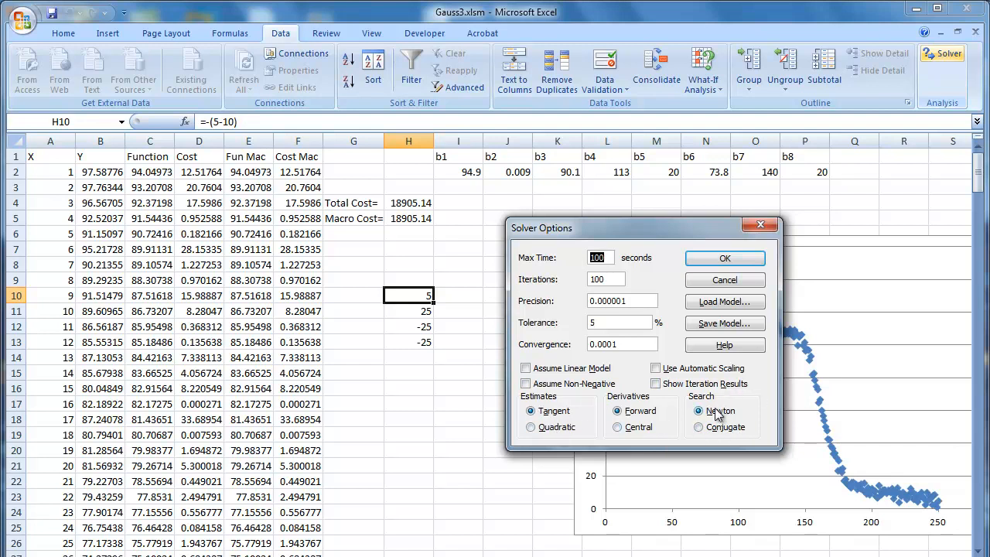
left_click(723, 261)
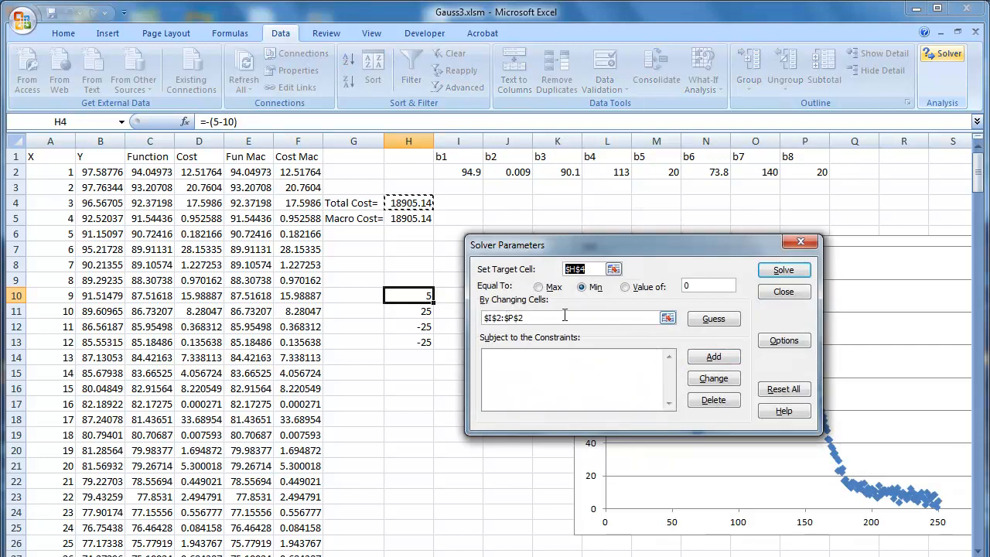
left_click(778, 269)
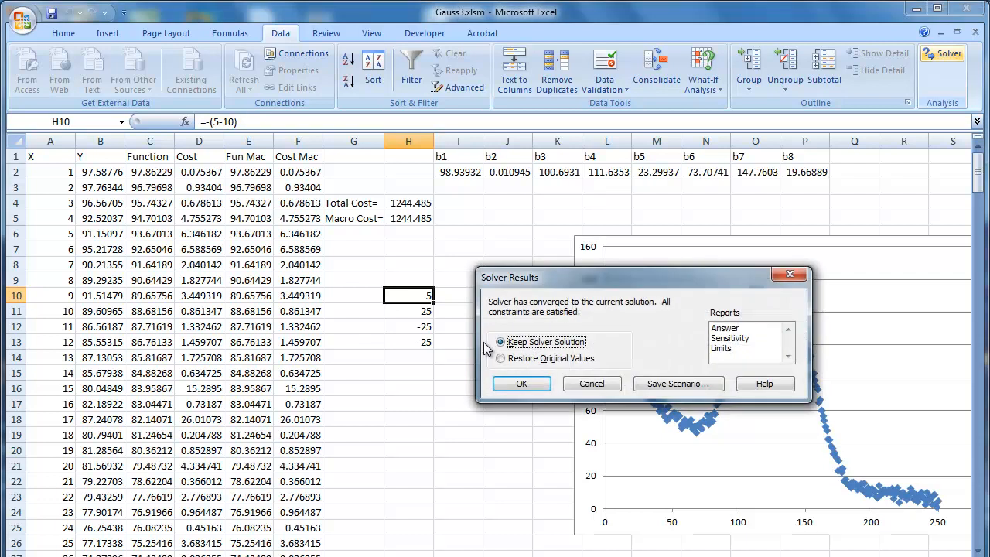
left_click_drag(563, 289, 391, 266)
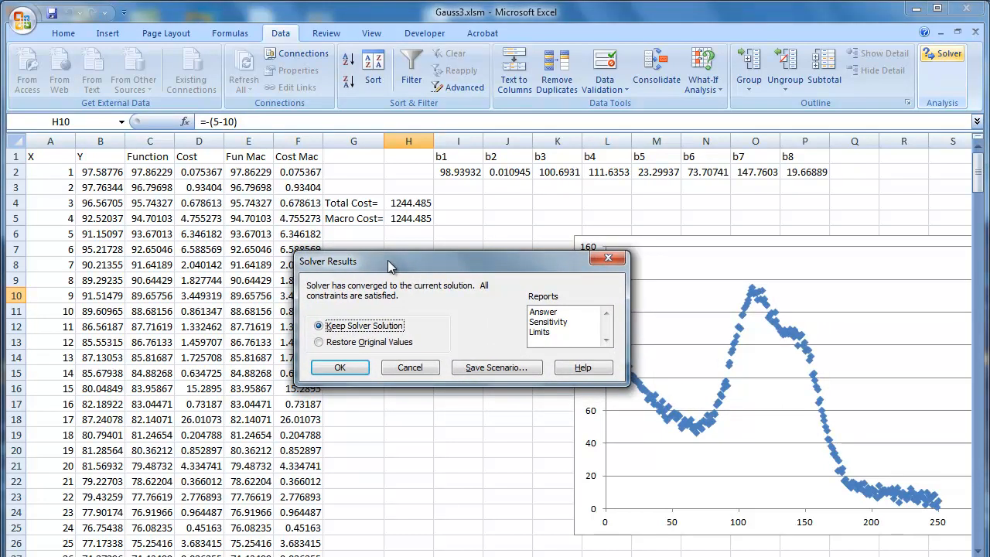
left_click(1, 179)
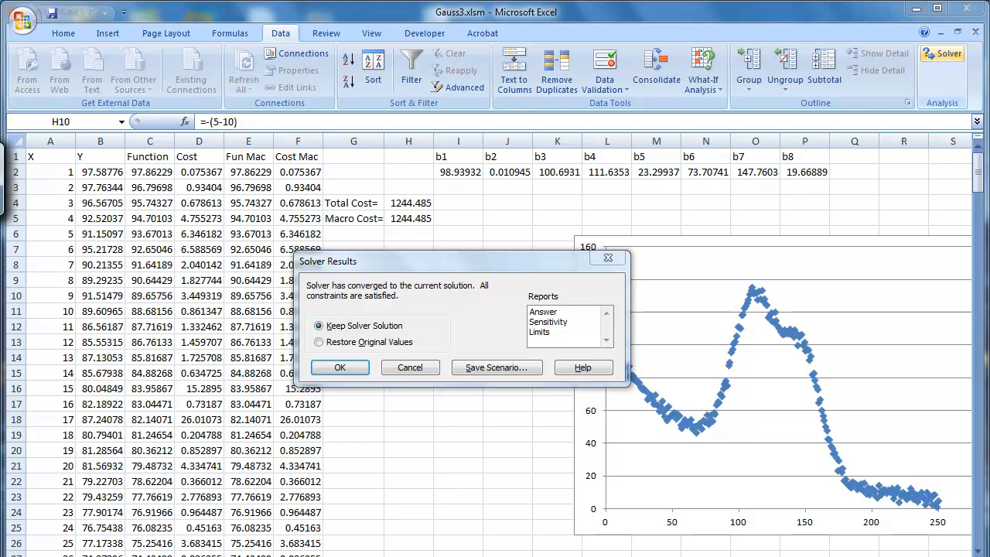
mouse_move(443, 186)
left_mouse_down()
mouse_move(553, 198)
mouse_move(774, 193)
mouse_move(807, 174)
mouse_move(483, 164)
mouse_move(437, 189)
mouse_move(430, 213)
mouse_move(441, 199)
mouse_move(461, 219)
mouse_move(468, 206)
left_mouse_up()
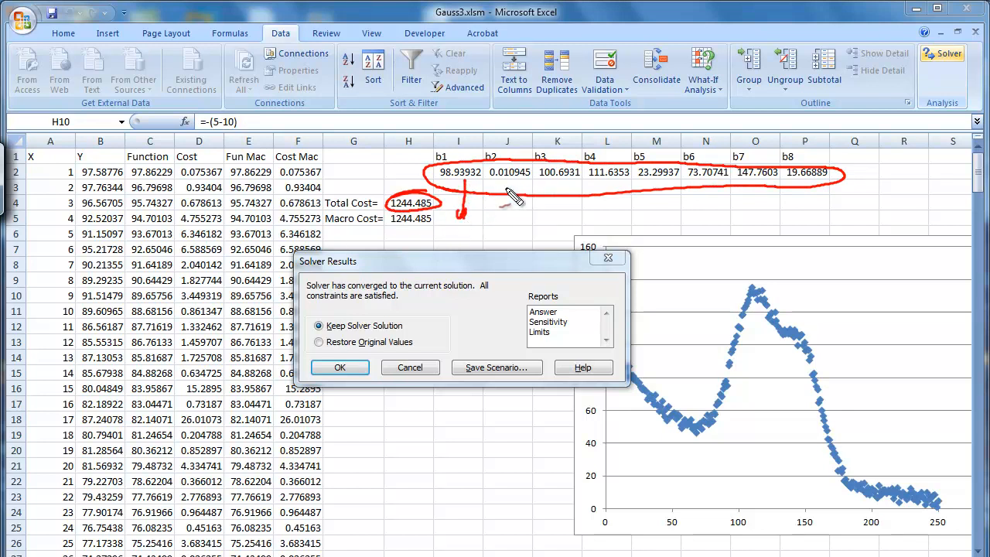
- Keep the Solver solution for the eight fitted parameters and close the Solver results
left_click_drag(513, 184, 514, 207)
mouse_move(407, 168)
left_mouse_down()
mouse_move(407, 192)
mouse_move(415, 187)
left_mouse_up()
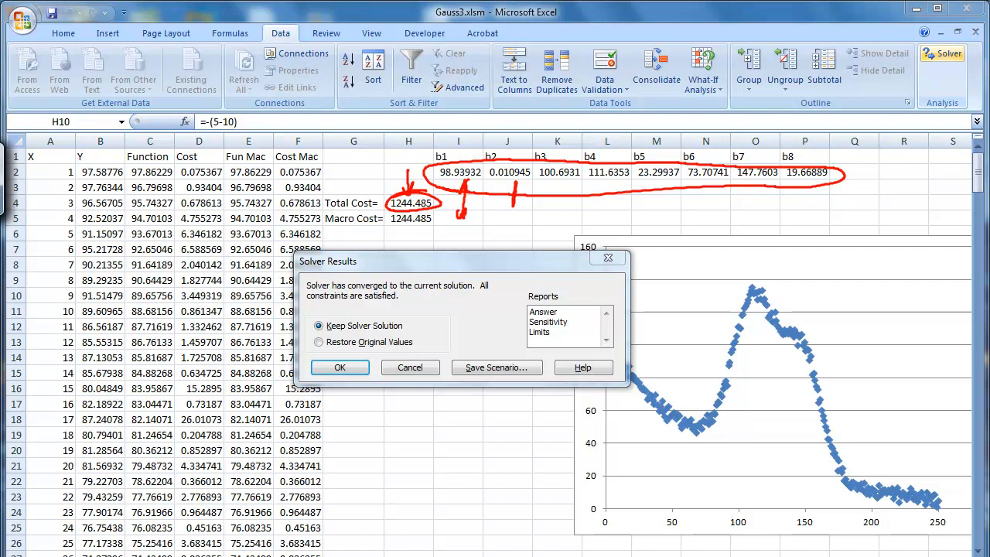
key("Escape")
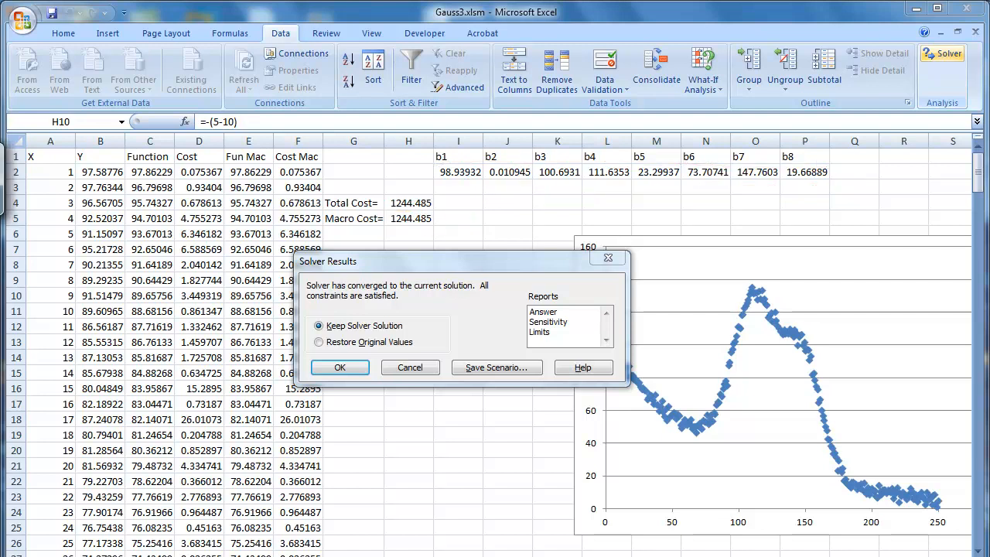
left_click(345, 368)
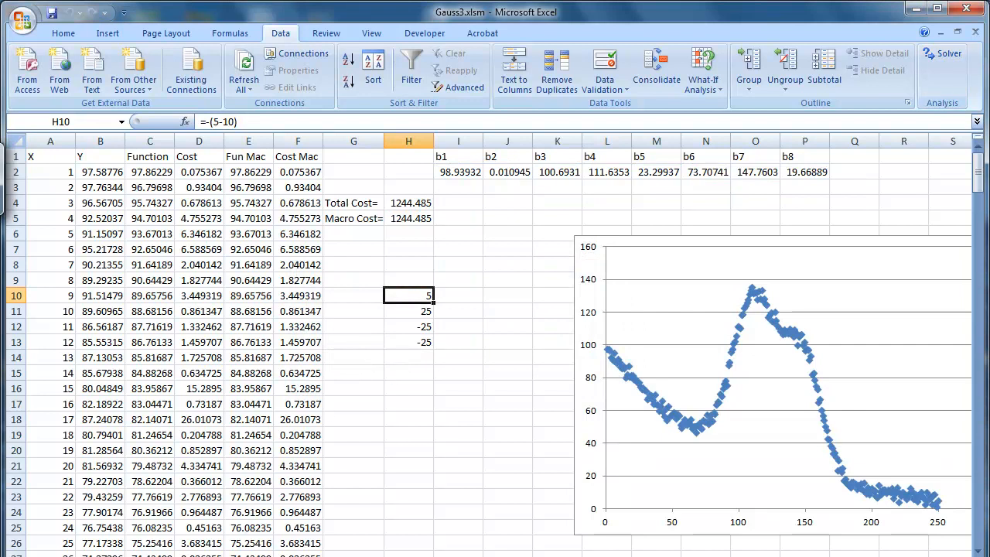
- Close the Visual Basic editor and return to the Excel sheet containing the certified parameter values
key("alt+Tab")
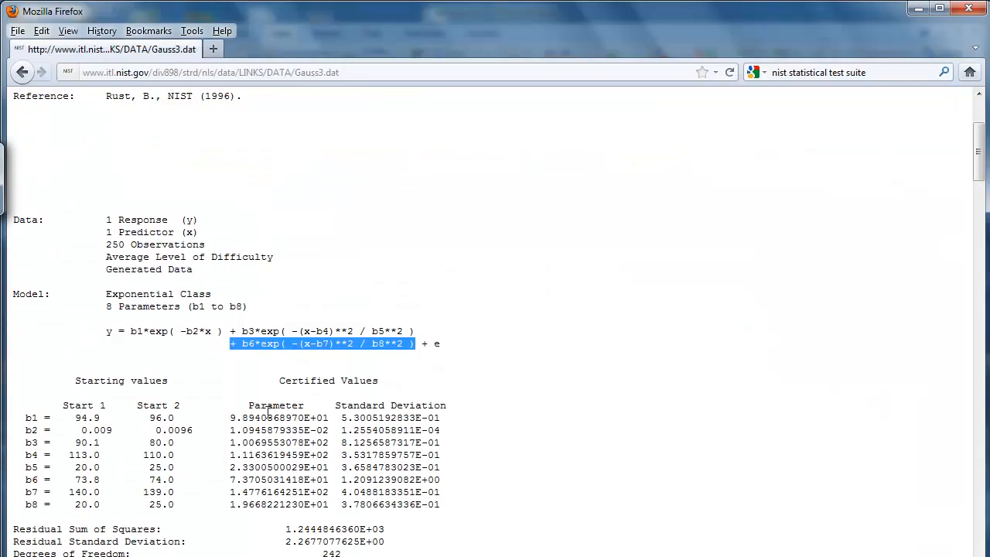
left_click(276, 556)
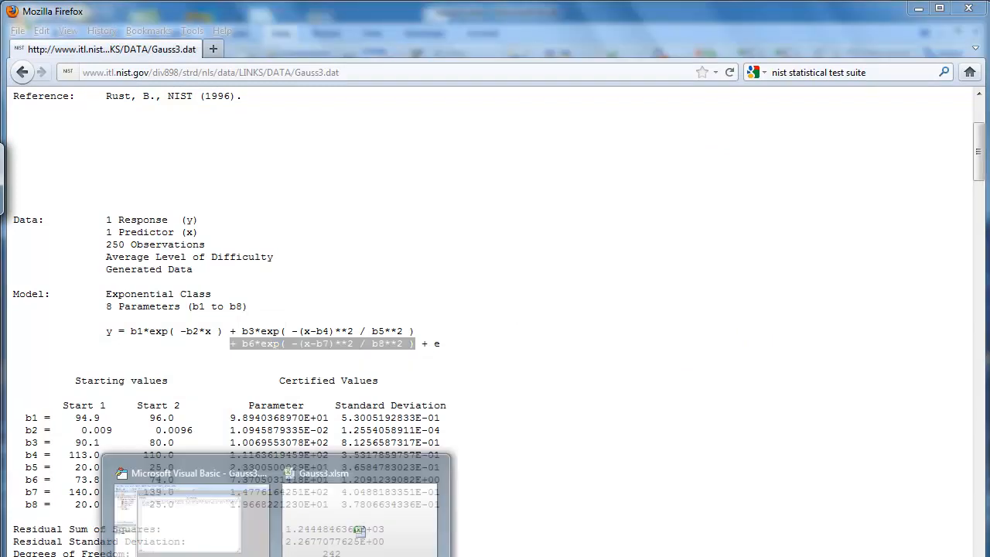
left_click(259, 551)
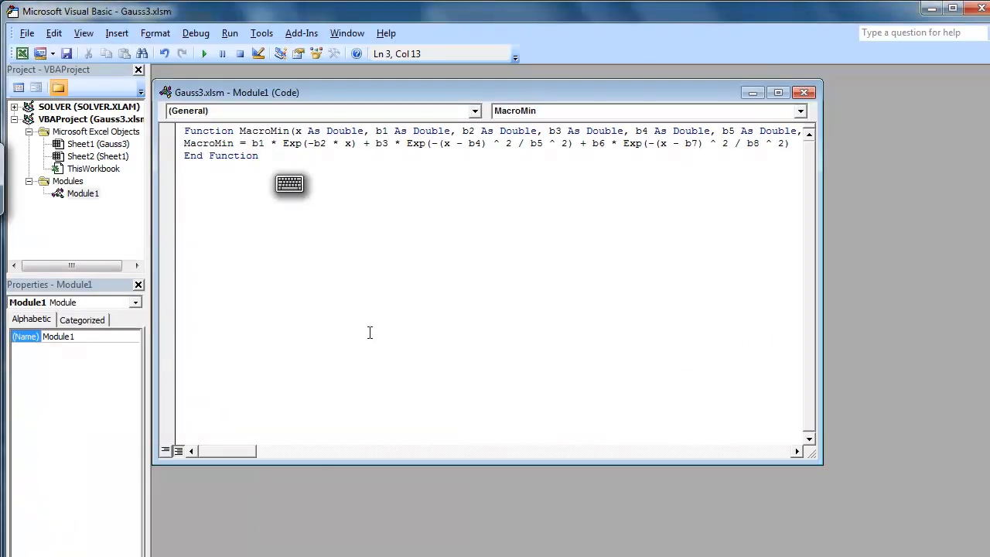
left_click(972, 11)
left_click(127, 556)
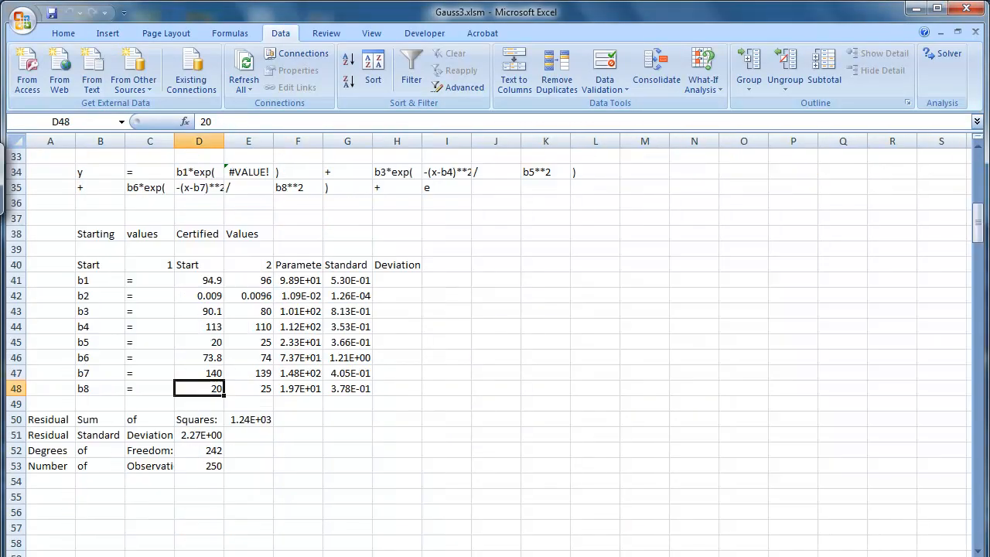
- Format the certified parameter values in F41:F48 as General and autofit the width of column F
left_click_drag(303, 280, 299, 395)
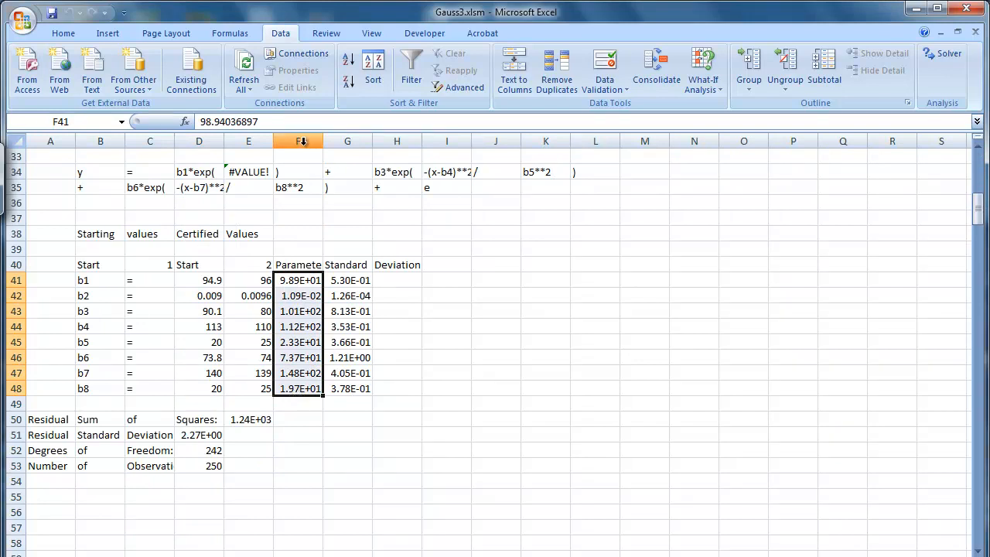
right_click(290, 286)
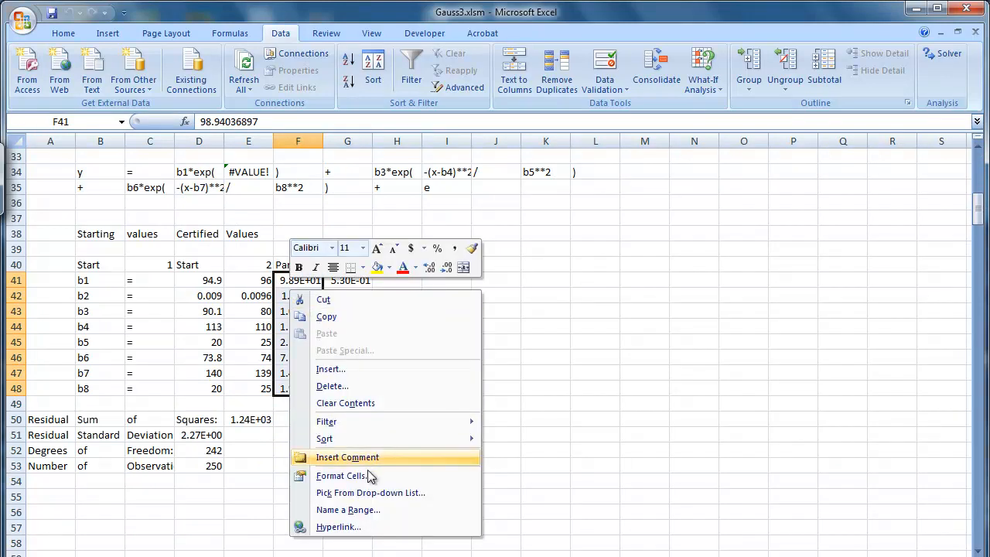
left_click(421, 474)
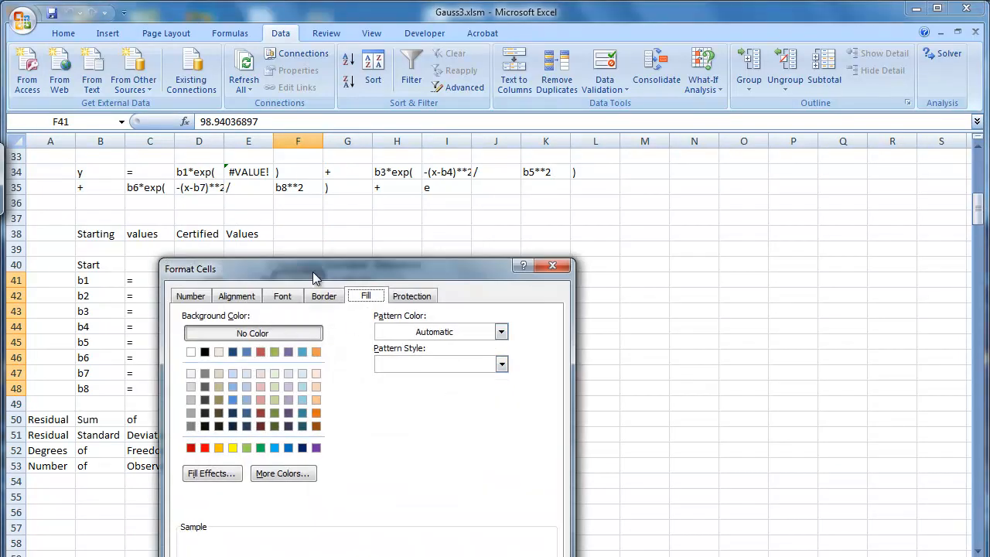
left_click_drag(313, 272, 426, 167)
left_click(306, 190)
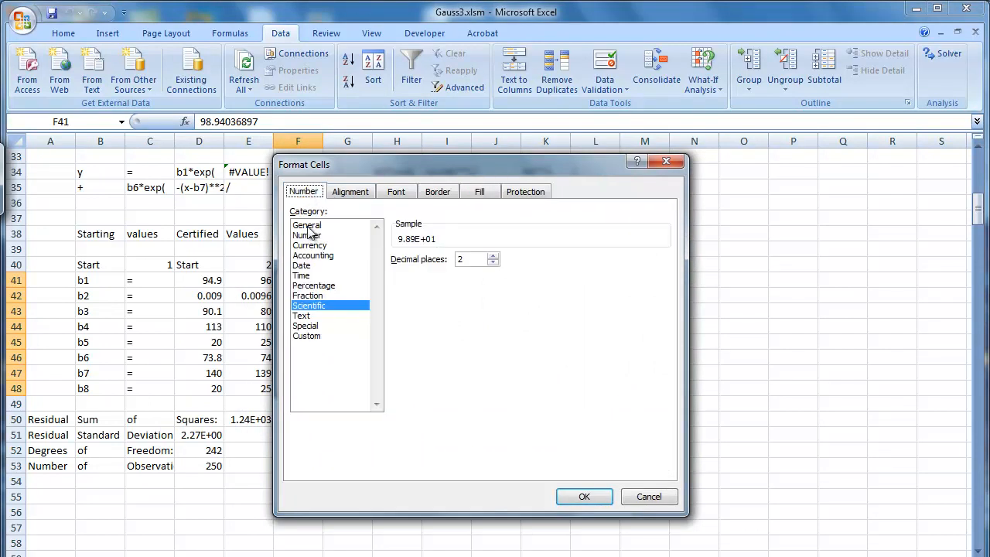
left_click(307, 225)
left_click(573, 490)
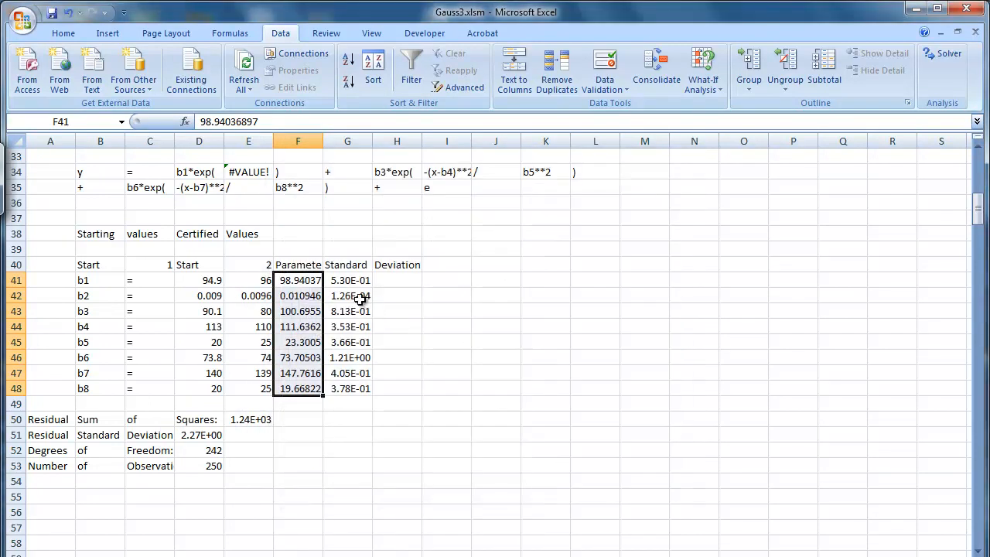
double_click(326, 144)
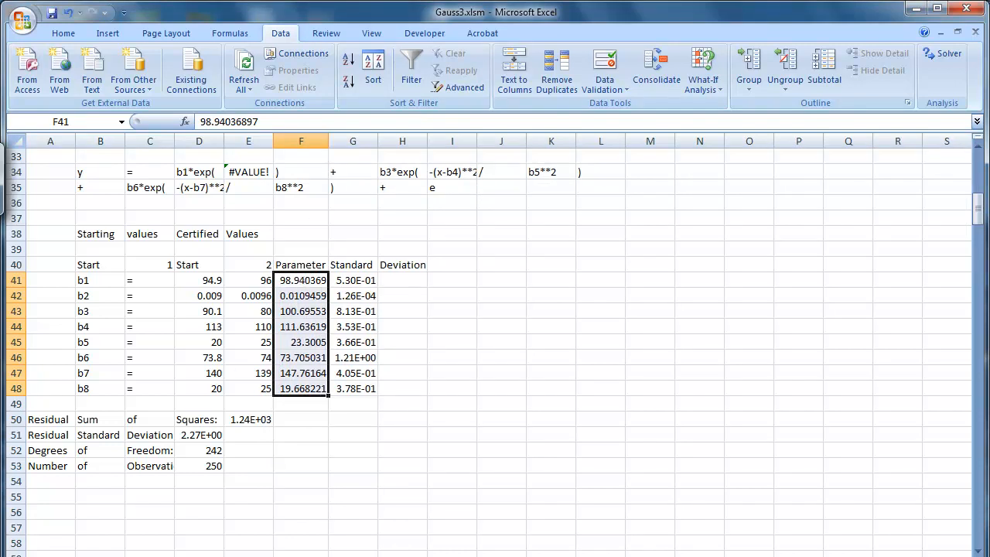
- Compare the certified values of the first five parameters with Solver's fitted values on the other sheet
key("ctrl+Page_Up")
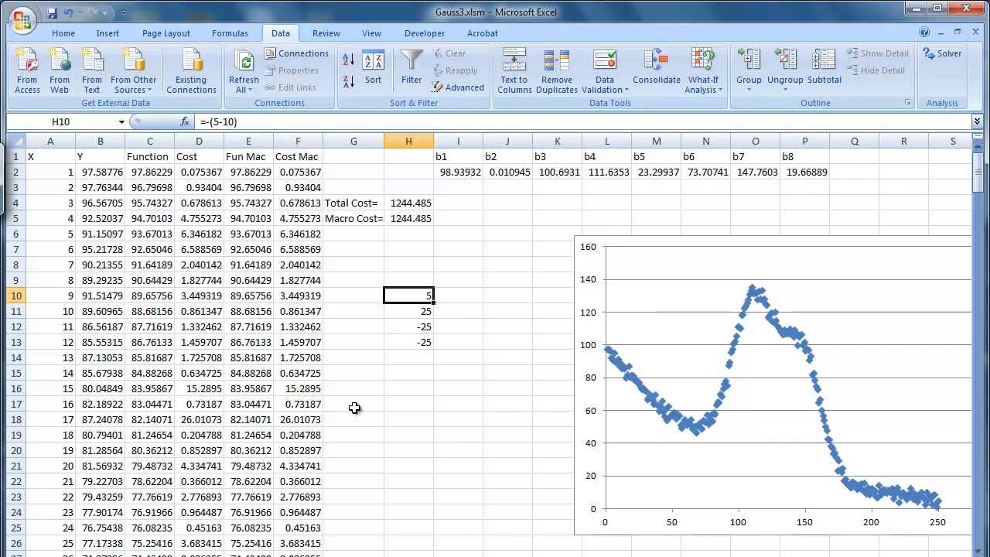
left_click(102, 556)
left_click(300, 297)
left_click(303, 314)
left_click(288, 342)
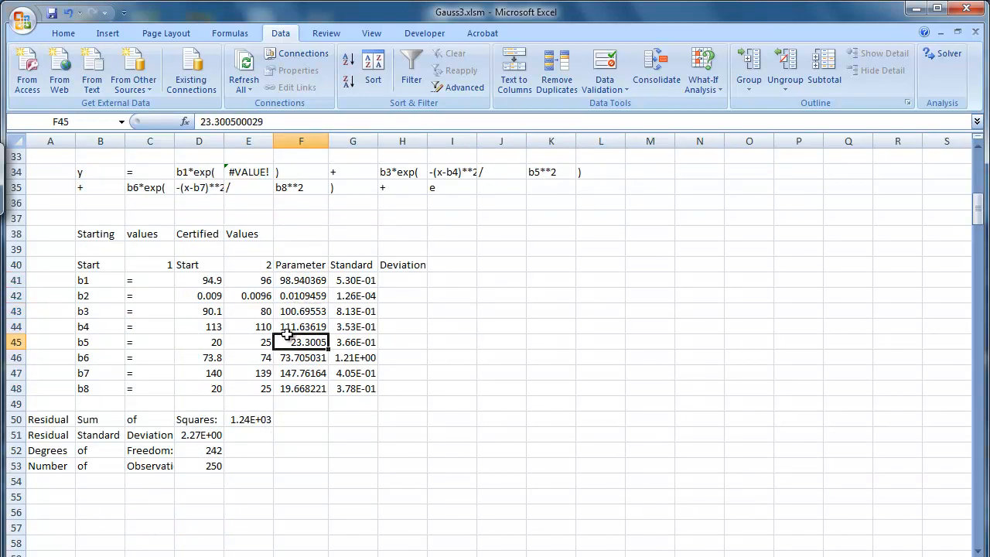
left_click(298, 327)
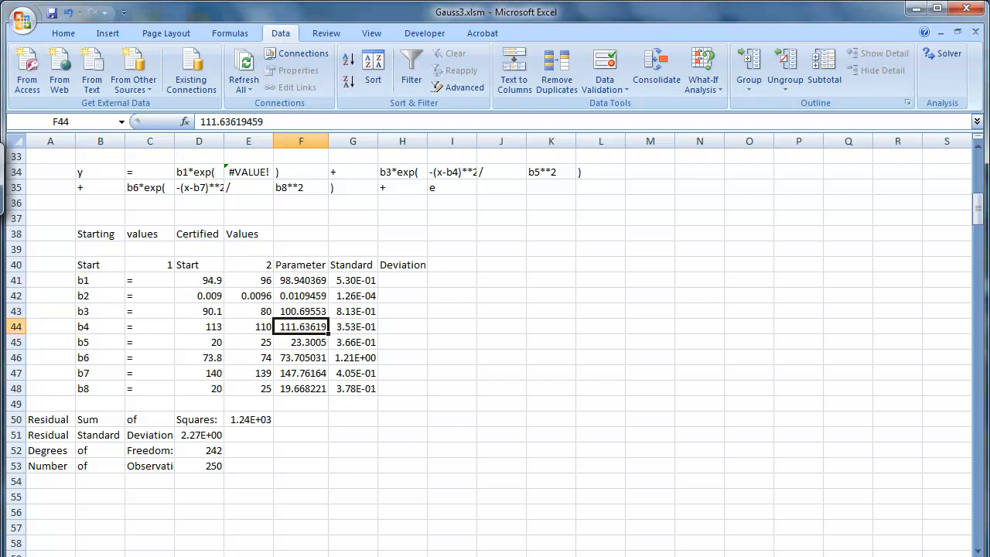
key("ctrl+Page_Up")
left_click(576, 171)
left_click(599, 171)
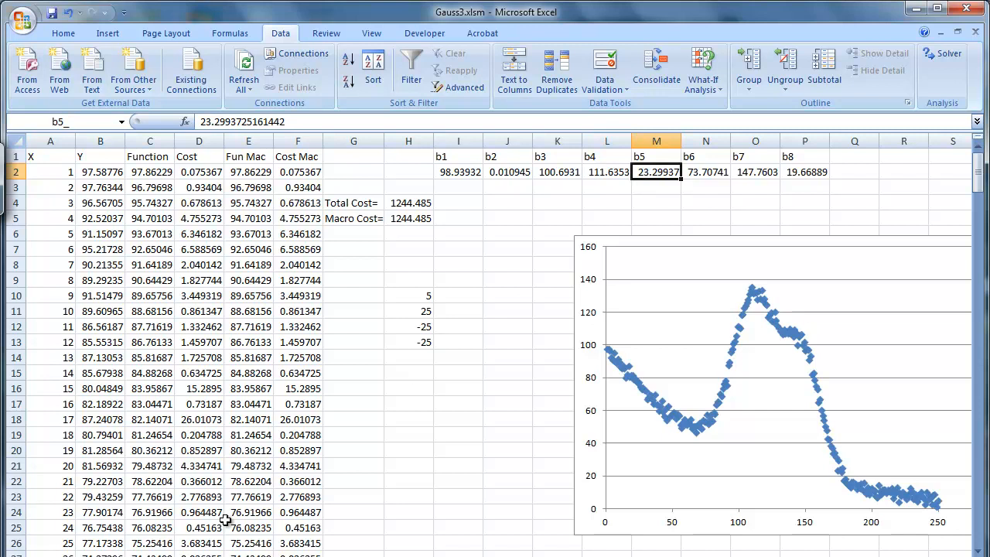
- Compare the certified values for b5 and b6 with the fitted results, and inspect fitted b6 to b8 at full precision
left_click(128, 555)
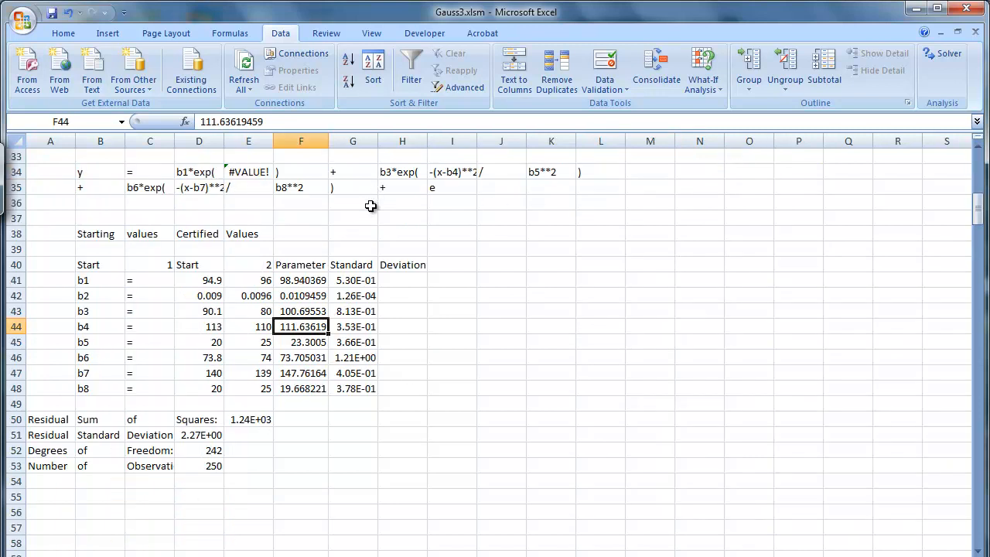
left_click(304, 345)
left_click(297, 357)
left_click(81, 556)
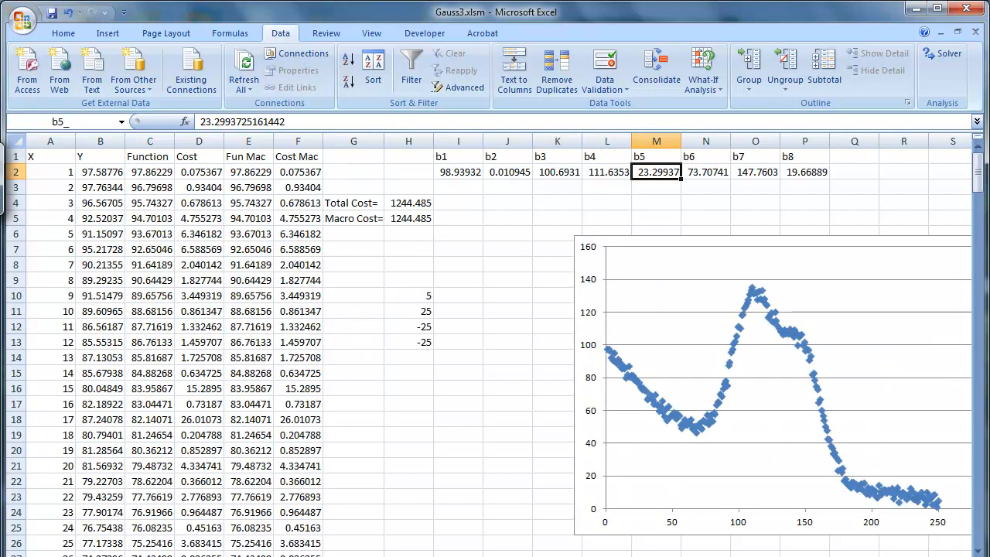
left_click(708, 172)
left_click(762, 175)
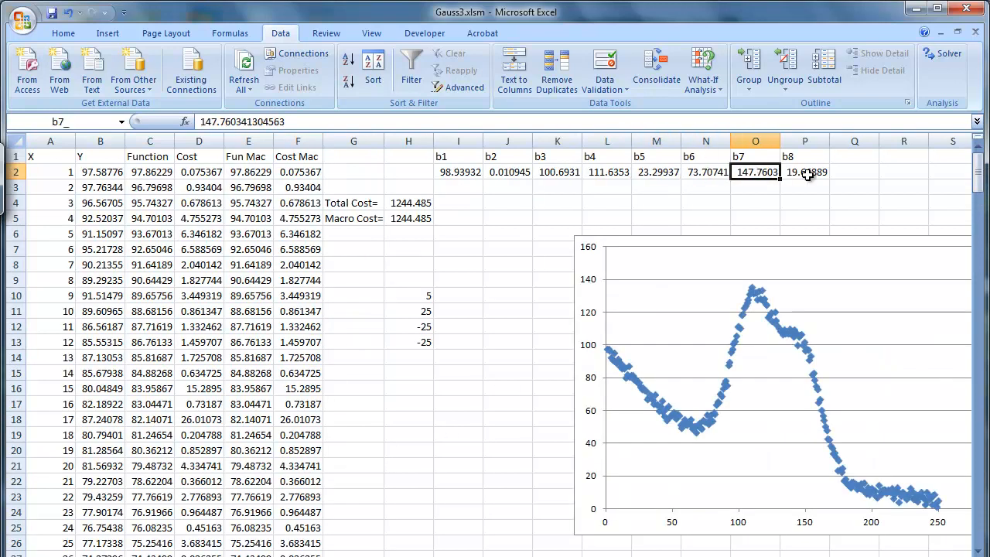
left_click(807, 173)
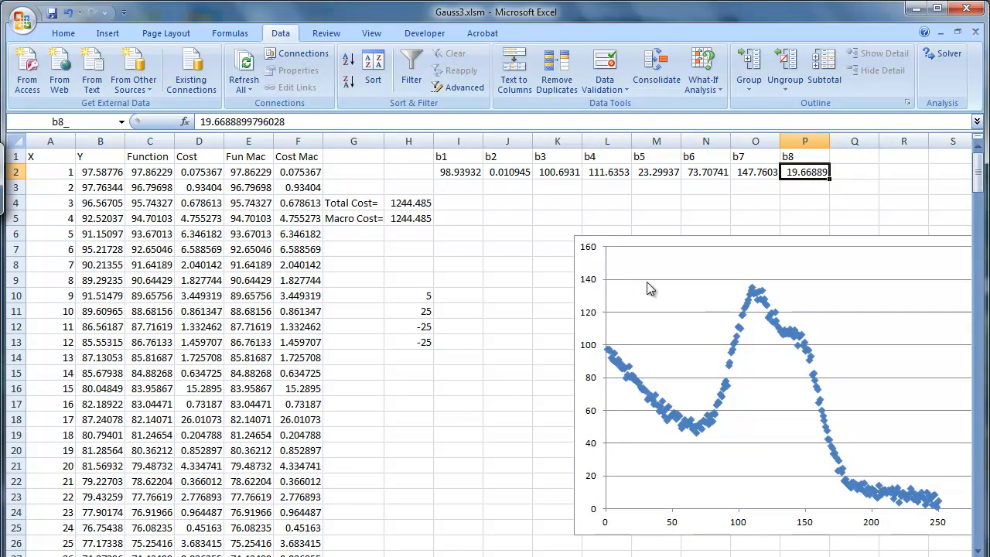
left_click(978, 178)
left_click(353, 141)
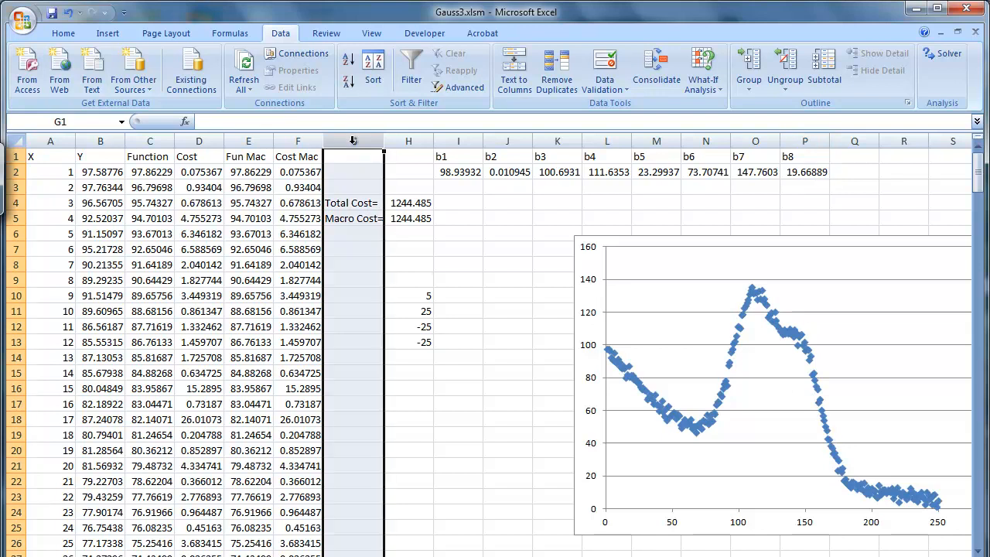
right_click(352, 141)
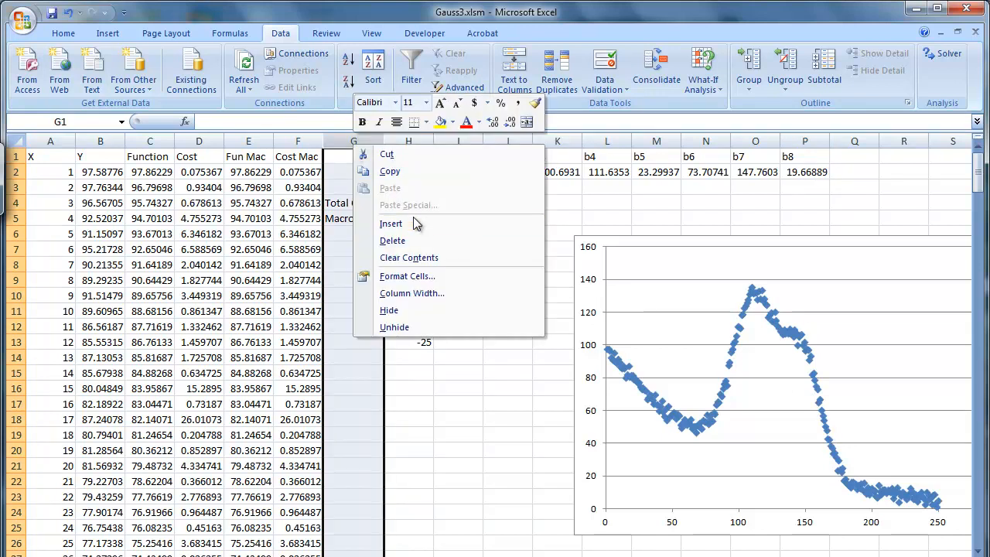
key("Escape")
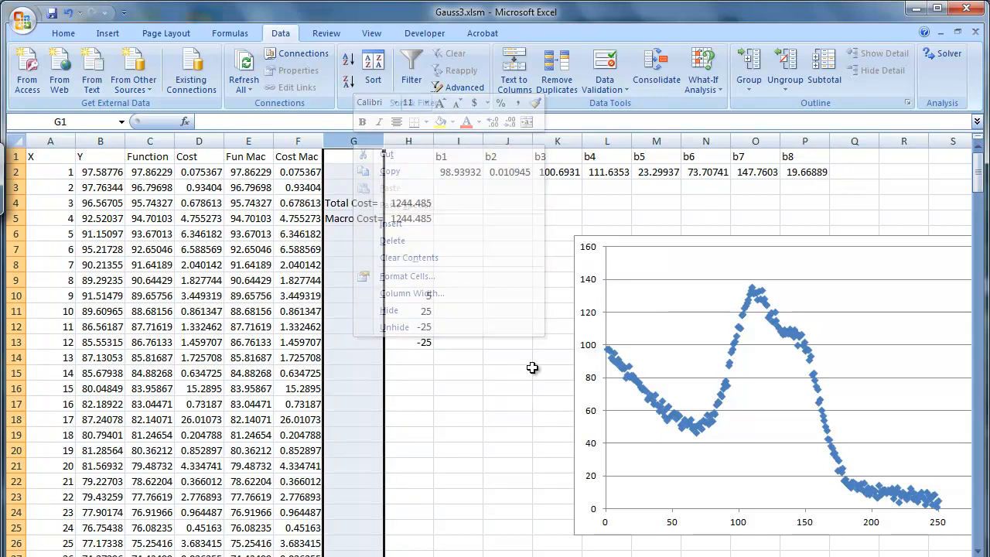
left_click(552, 248)
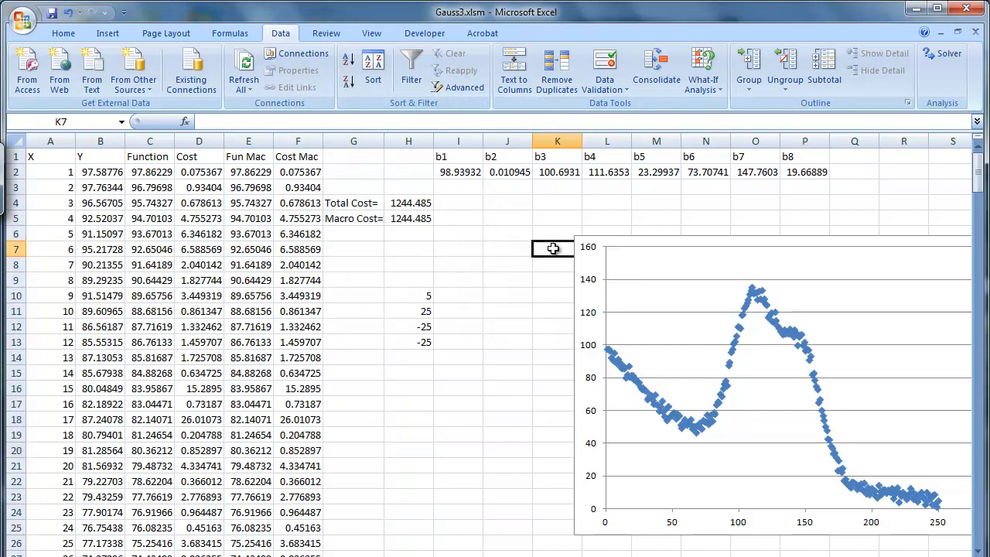
left_click(558, 217)
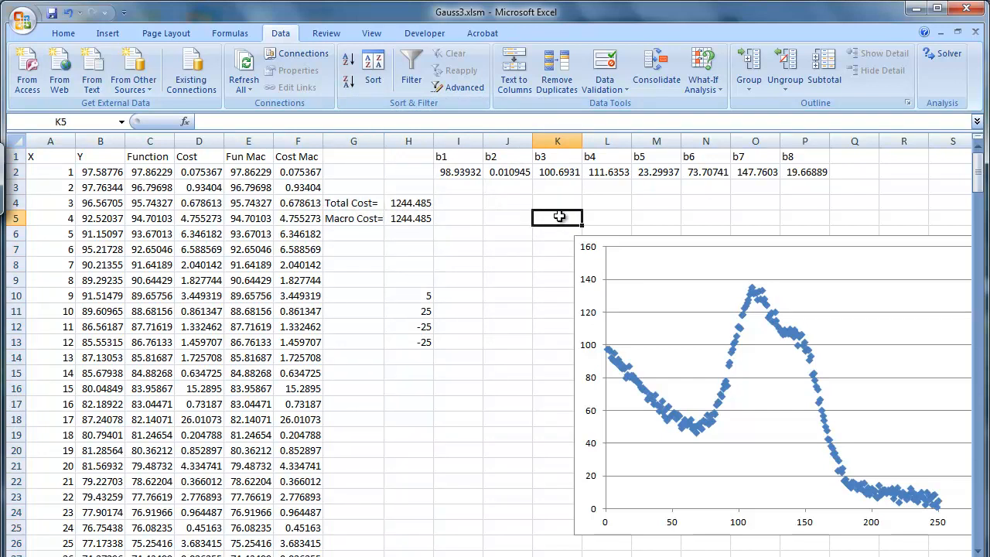
- Add the column headings X Plot in K4 and Y Plot in L4 below the fitted parameters
left_click(562, 204)
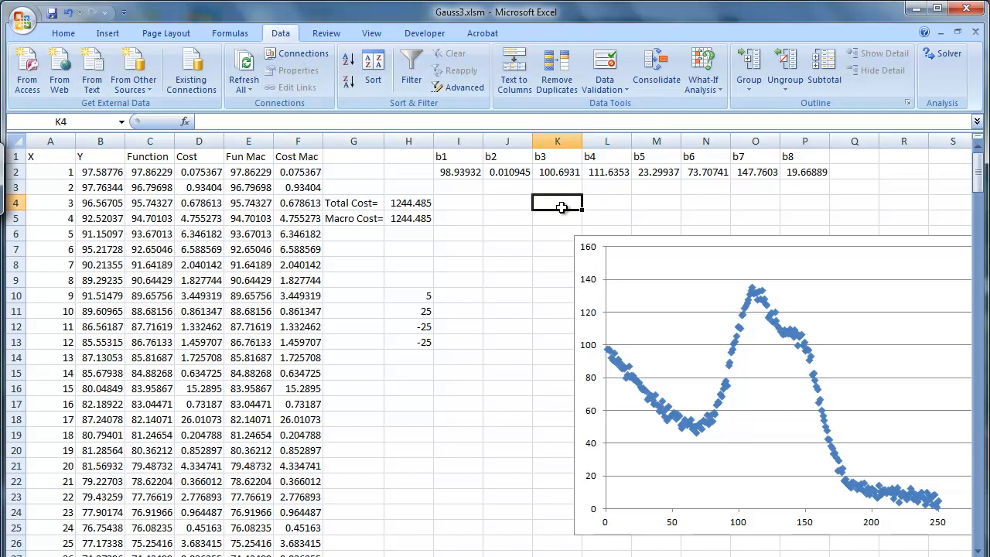
type("X PLot")
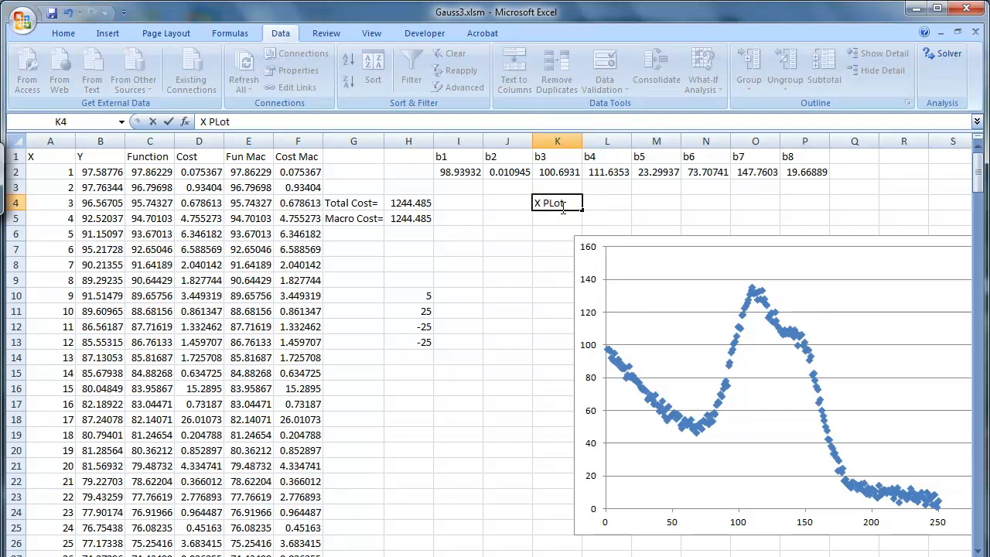
key("Tab")
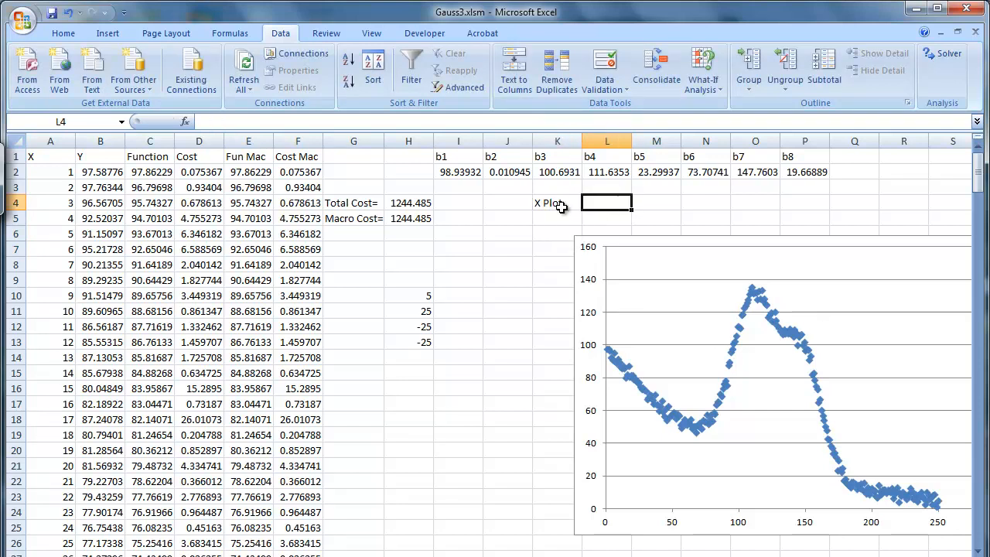
type("Y Plot")
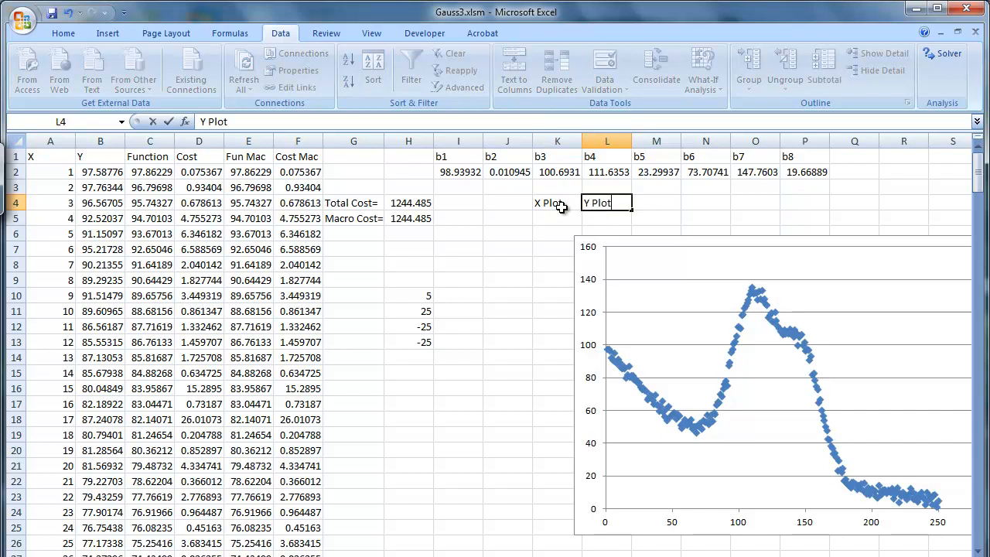
- Enter the first two X Plot values, 1 in K5 and 5 in K6
left_click(554, 221)
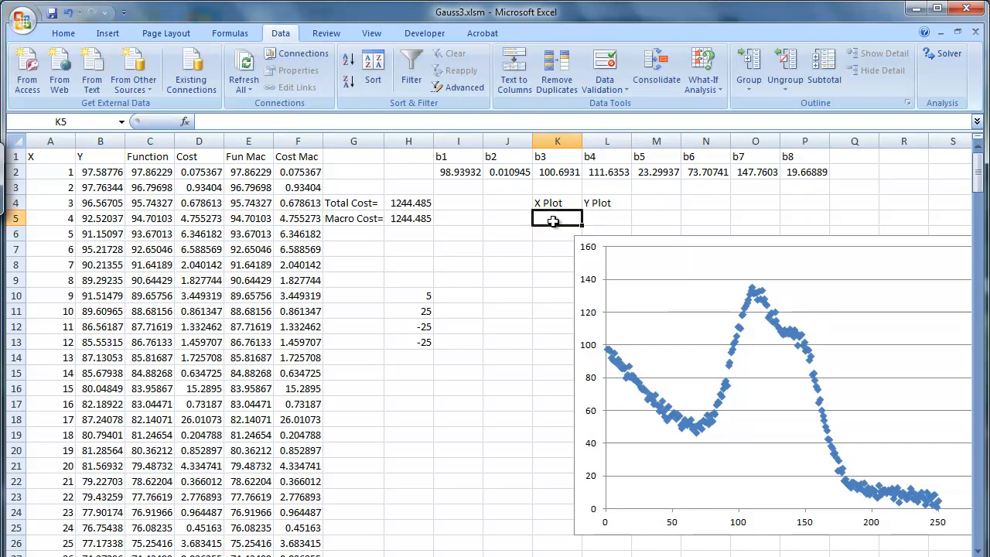
type("1")
key("Return")
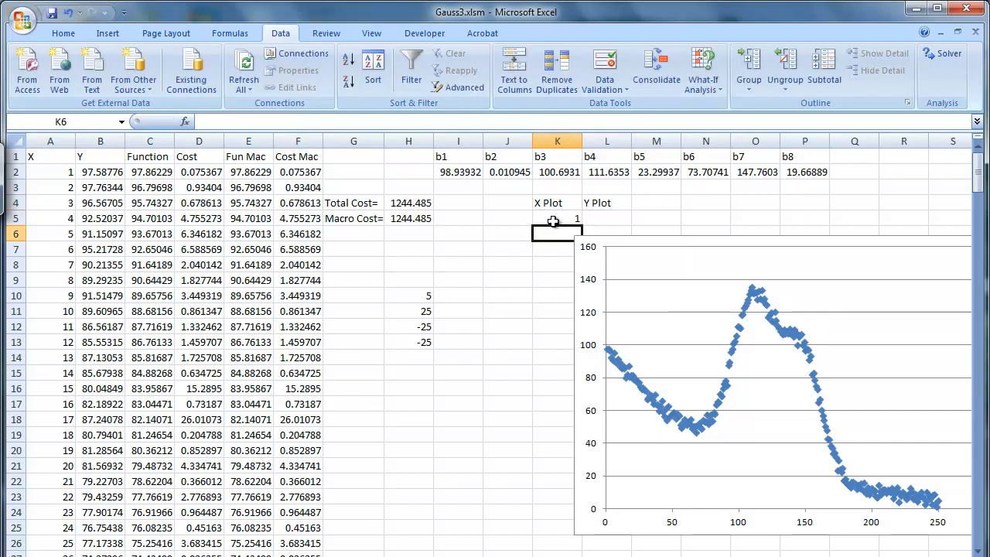
type("5")
key("Return")
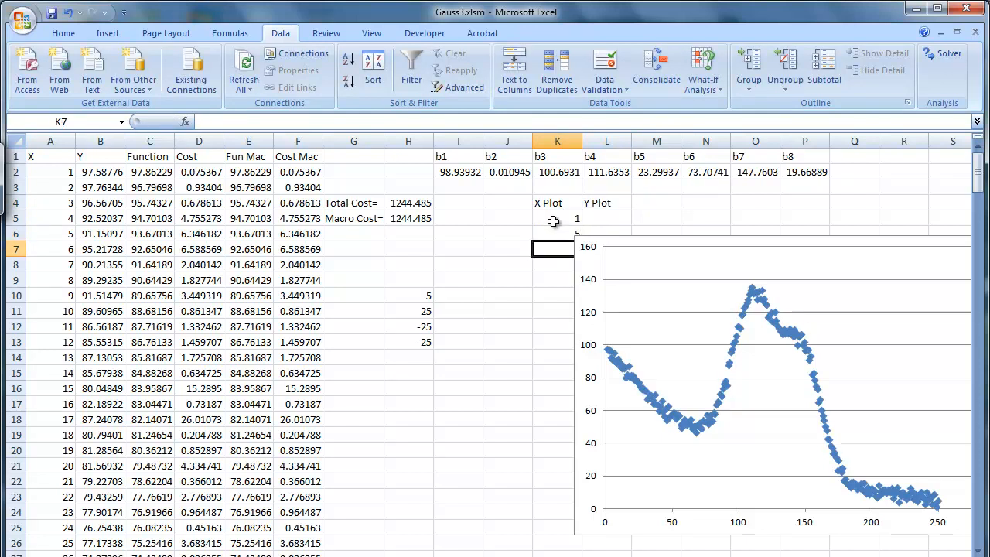
- Move the scatter chart clear of column K and fill the X Plot series down from K5:K6 in increments of 4
left_click(625, 237)
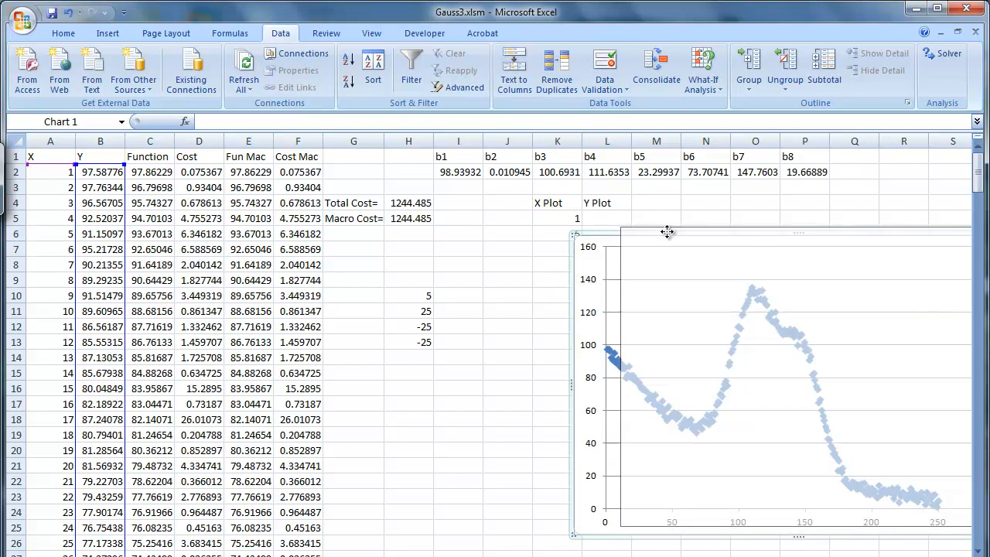
left_click_drag(662, 233, 669, 229)
left_click_drag(576, 220, 582, 523)
scroll(599, 472, "up", 18)
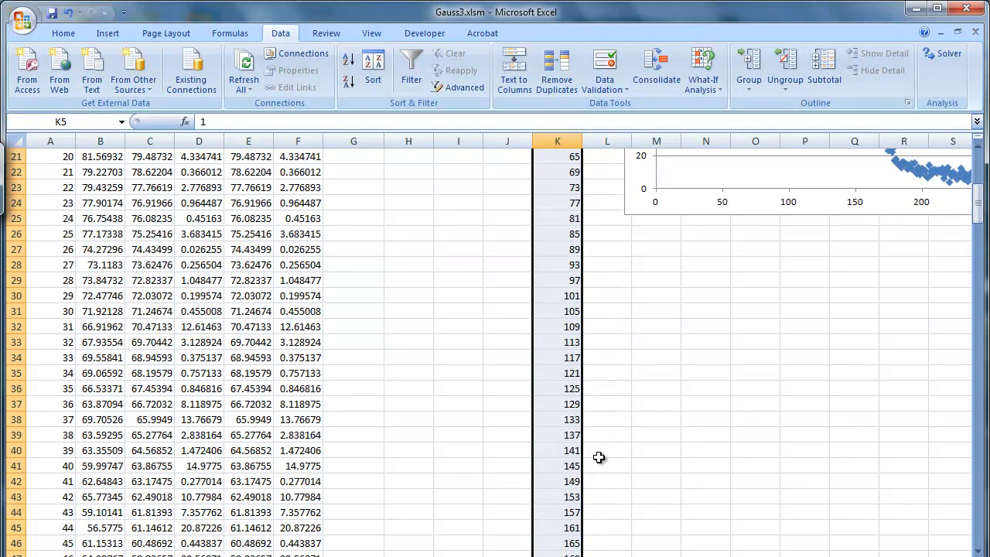
- Enter the formula =MacroMin(K5,b1_,b2_,b3_,b4_,b5_,b6_,b7_,b8_) in L5, the first Y Plot cell
left_click(608, 218)
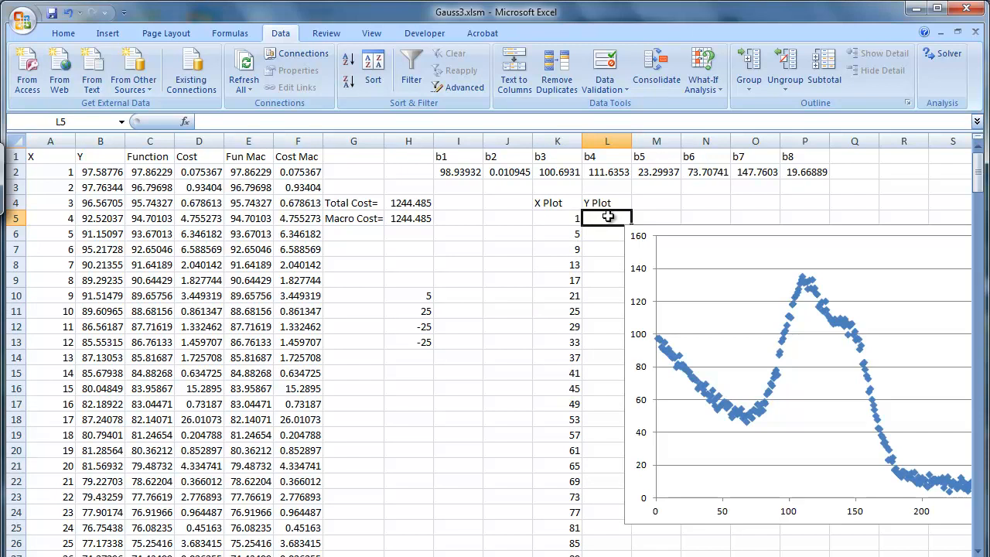
left_click(466, 120)
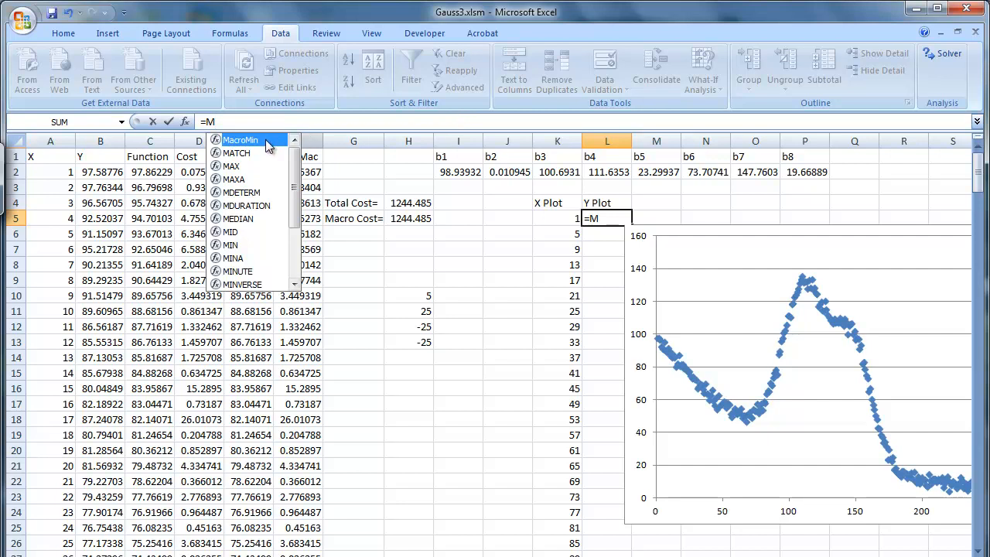
key("Tab")
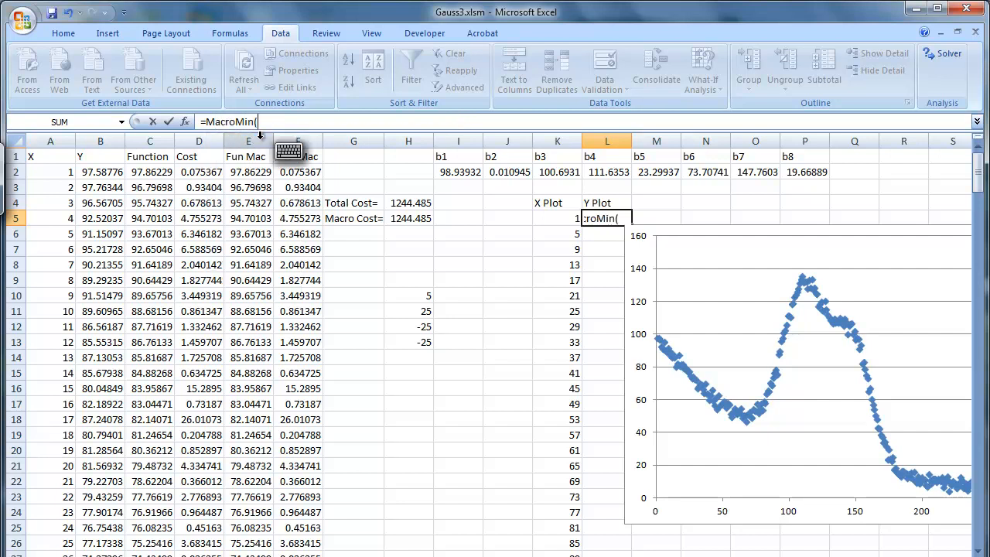
left_click(554, 217)
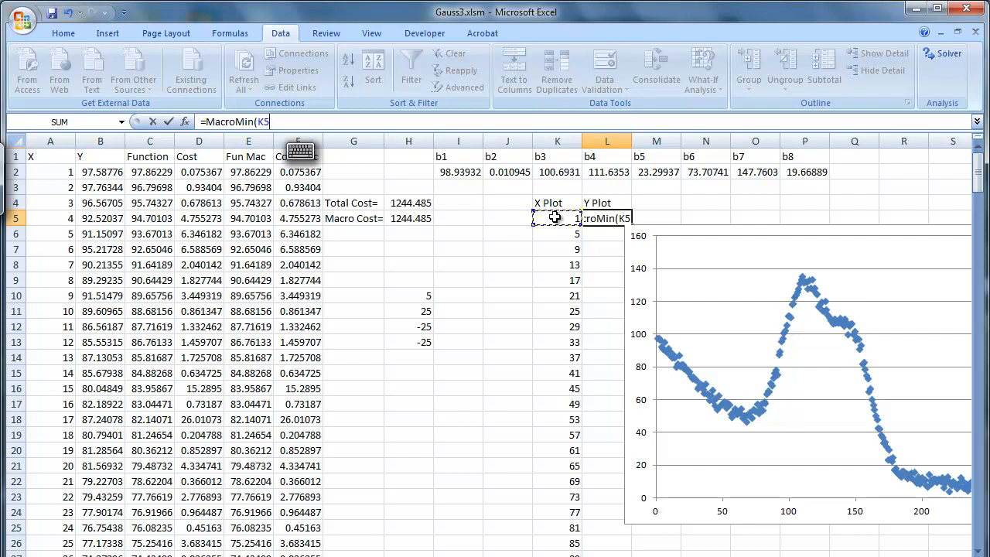
type(",")
left_click(462, 170)
type(",")
left_click(503, 172)
type(",")
left_click(549, 172)
type(",")
left_click(617, 173)
type(",")
left_click(648, 172)
type(",")
left_click(701, 172)
type(",")
left_click(751, 171)
type(",")
left_click(800, 171)
type(",)")
key("Return")
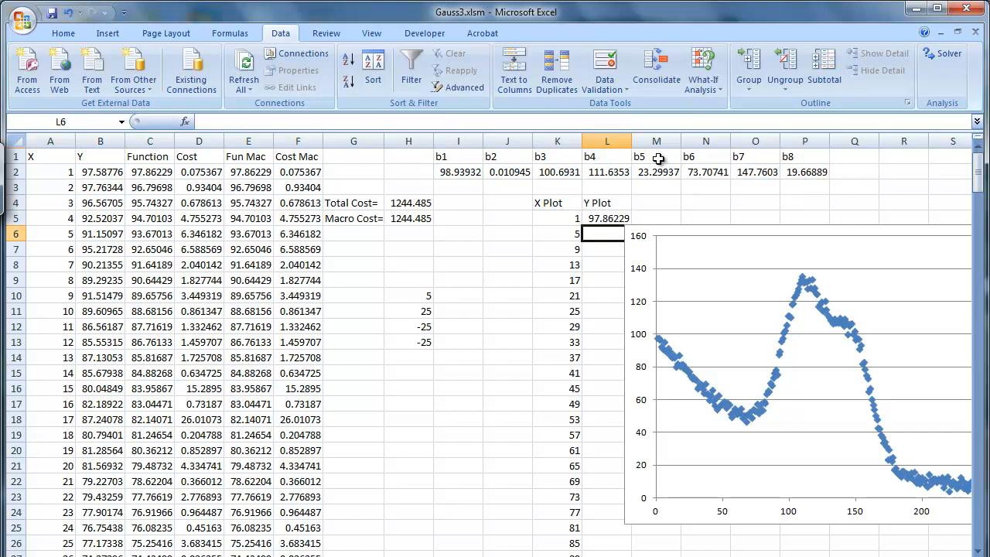
- Move the scatter chart clear of column L and fill the L5 formula down to L77
left_click(605, 219)
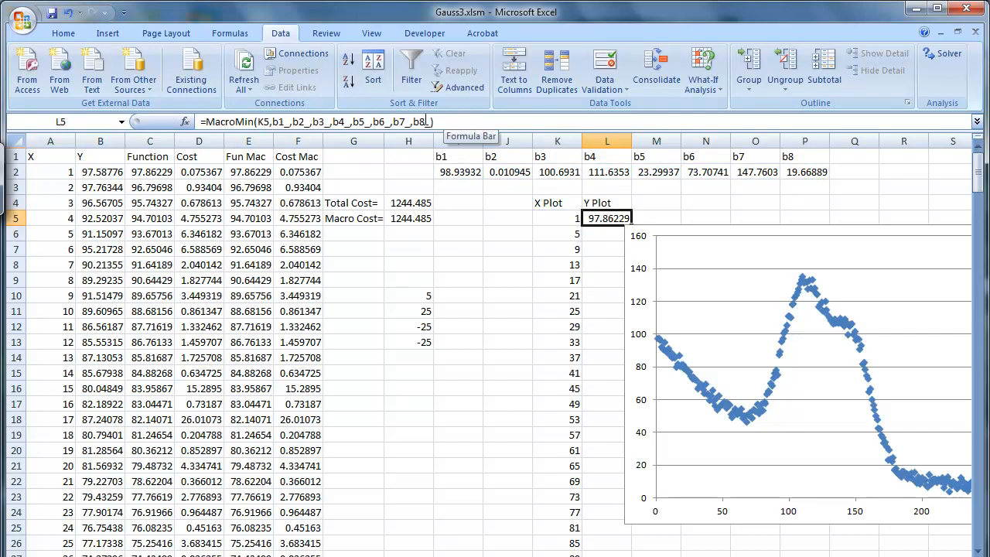
left_click(650, 233)
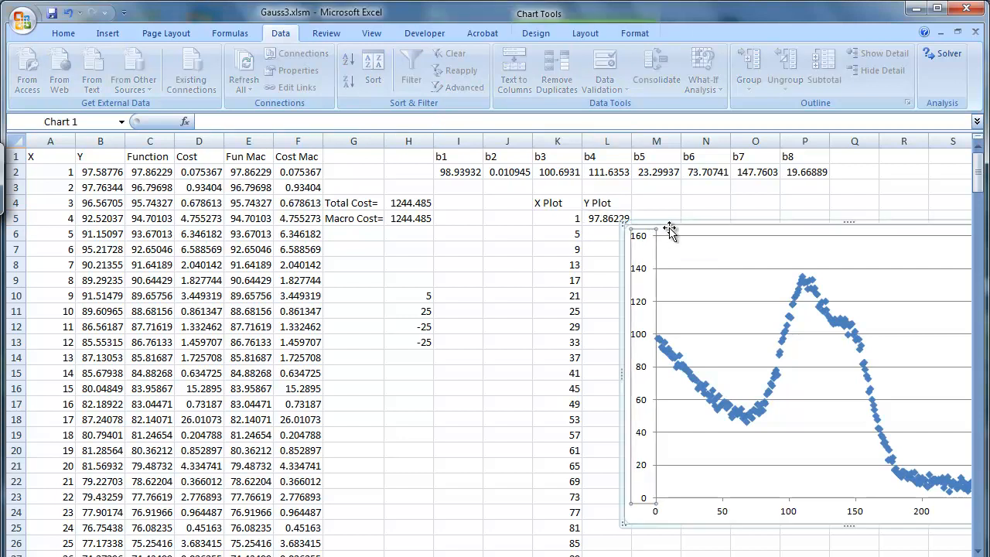
left_click_drag(673, 222, 634, 517)
left_click(611, 222)
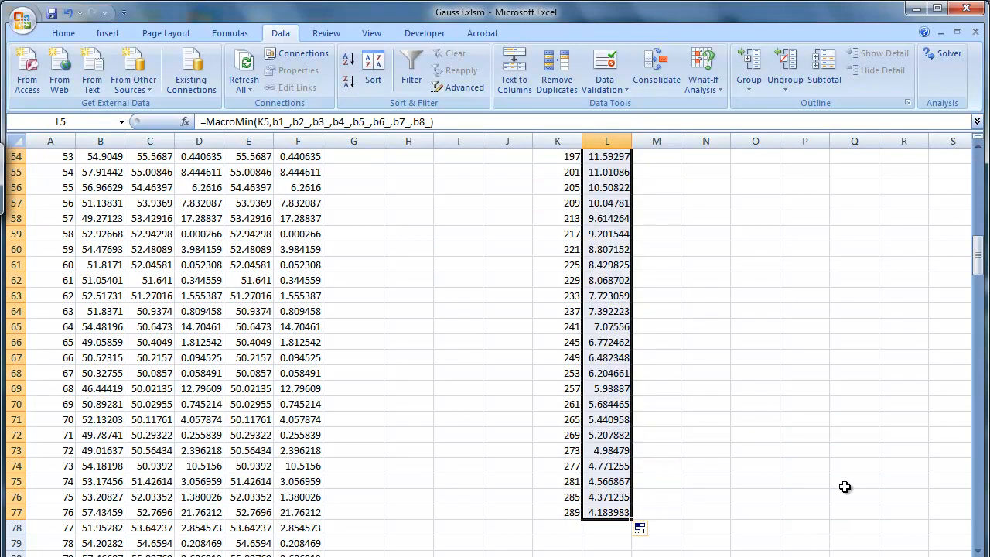
- Move the scatter chart over columns H to P so that all of it is in view
scroll(788, 399, "up", 15)
scroll(786, 399, "up", 3)
left_click(747, 239)
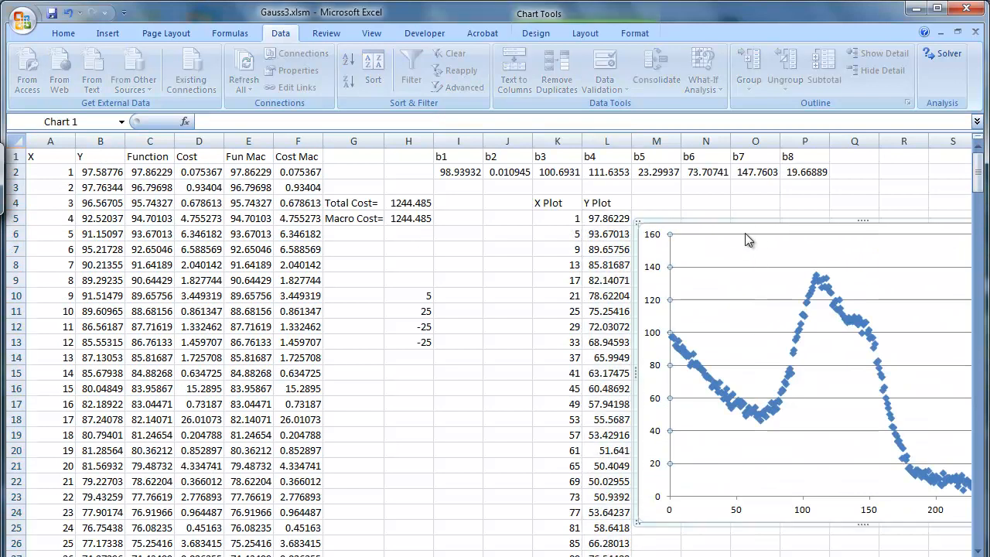
left_click_drag(753, 225, 510, 260)
scroll(657, 283, "down", 2)
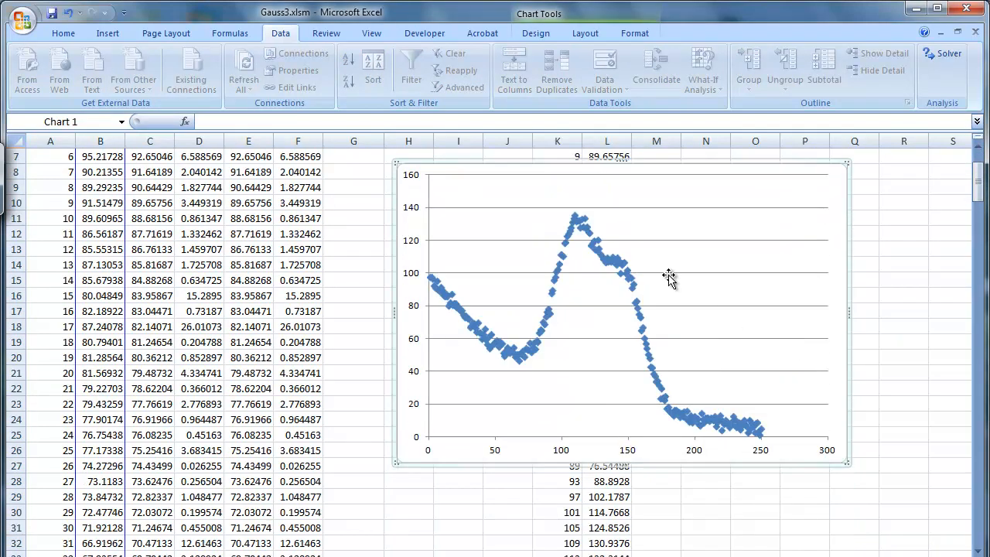
scroll(668, 275, "up", 1)
- Add a new data series named Function to the scatter chart's data source
right_click(671, 247)
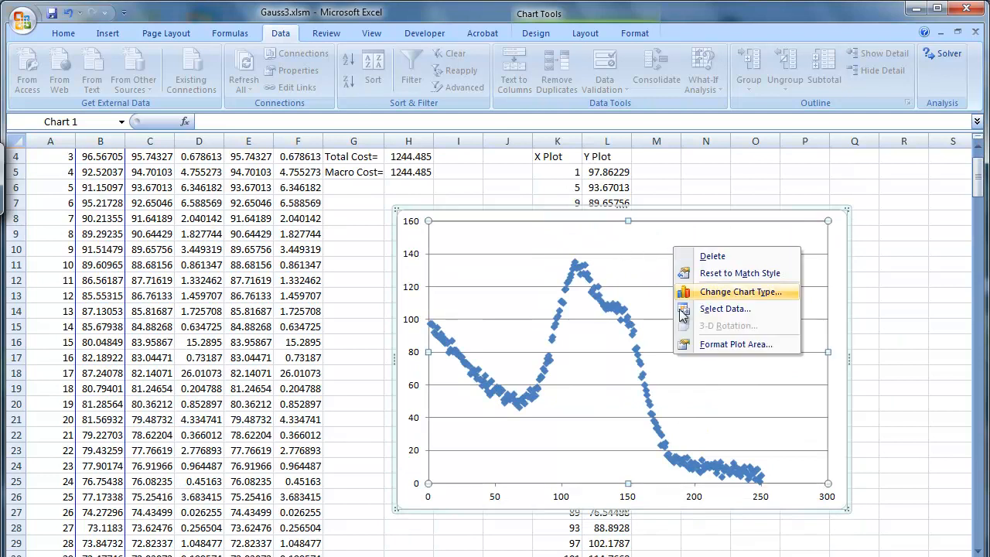
left_click(643, 307)
left_click(486, 215)
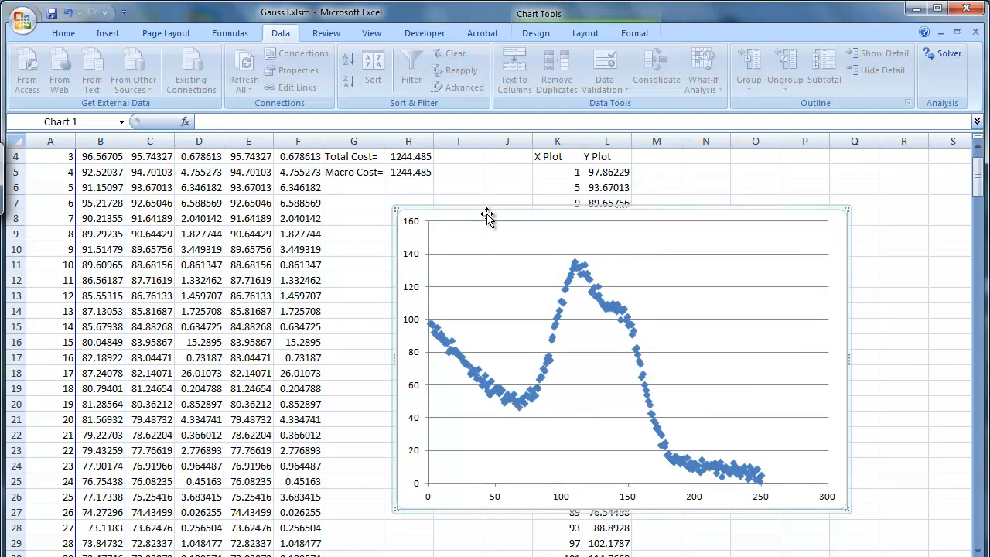
right_click(487, 214)
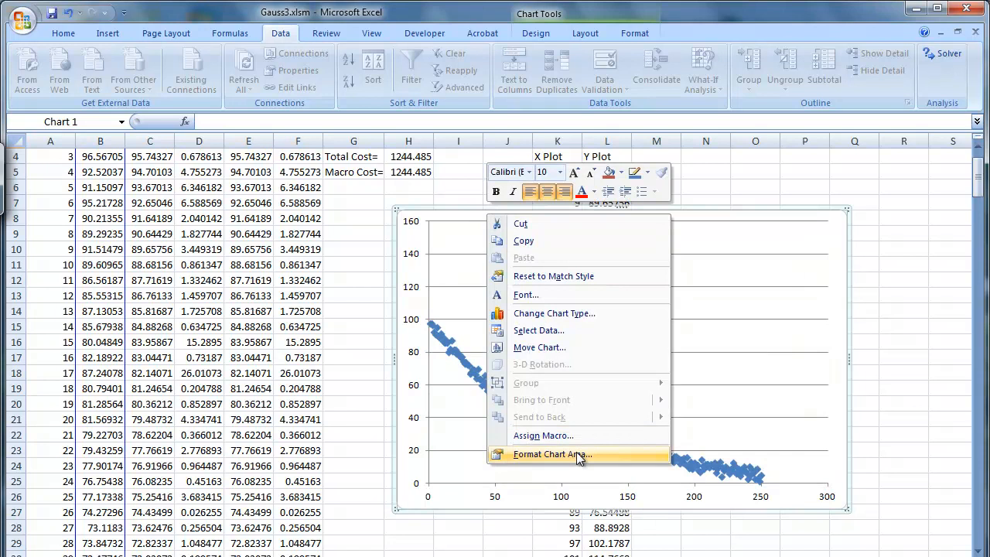
left_click(573, 330)
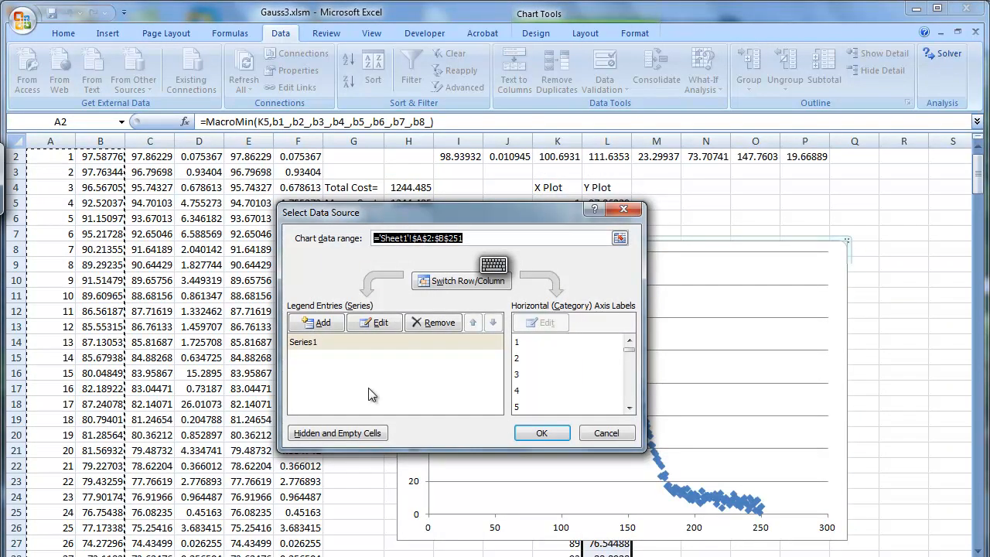
left_click(325, 323)
left_click_drag(475, 261, 239, 192)
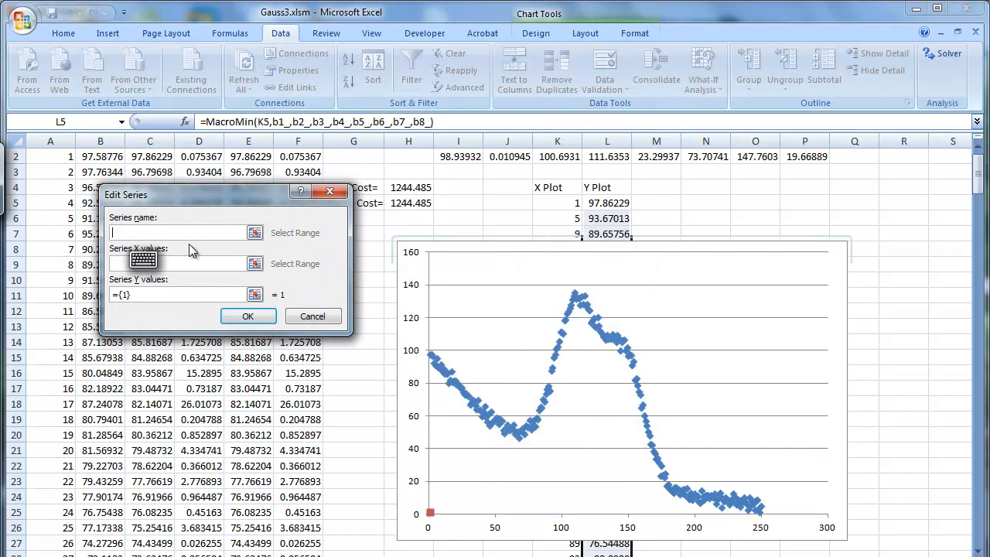
type("Function")
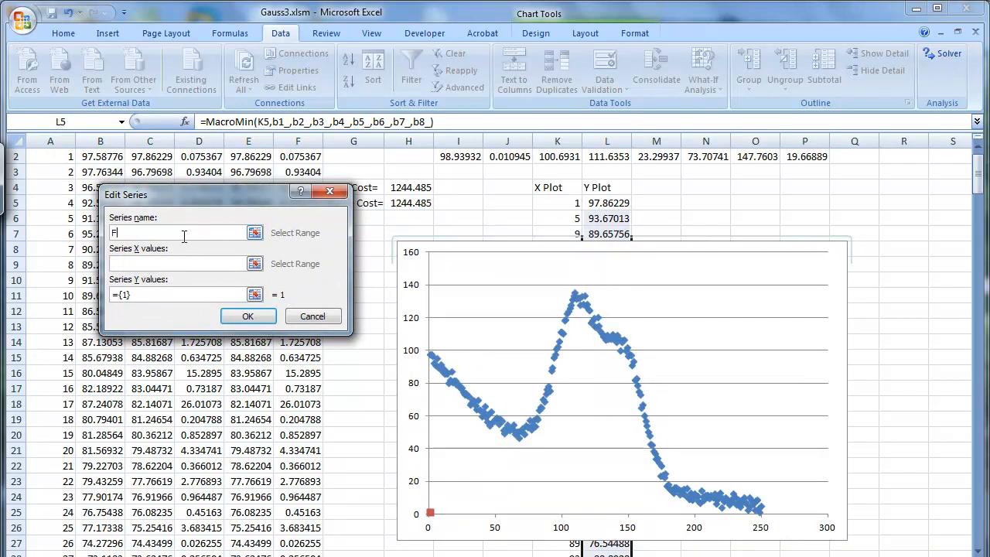
- Set the Function series' X values to the X Plot range K5:K77
left_click(255, 263)
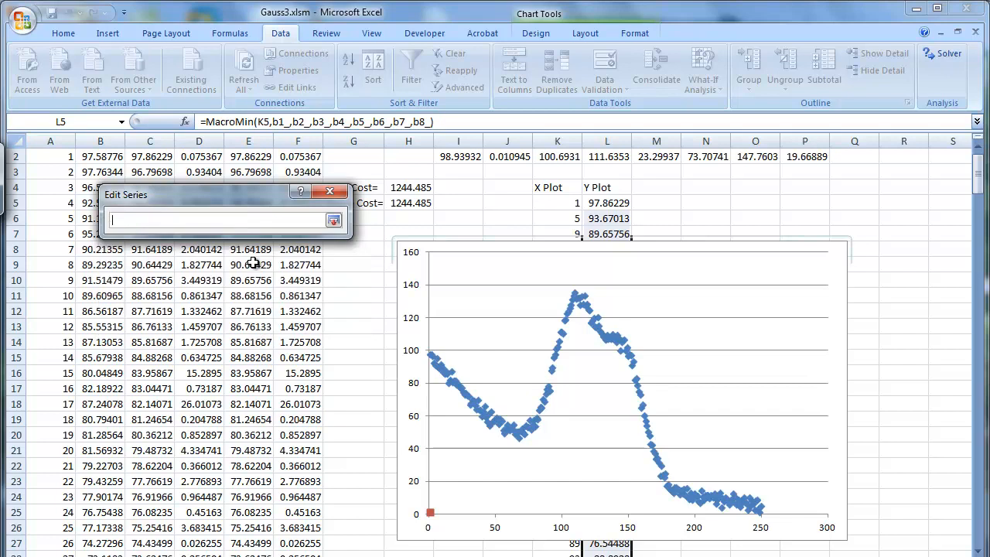
left_click(543, 204)
left_click_drag(549, 203, 573, 532)
left_click(333, 220)
left_click(256, 293)
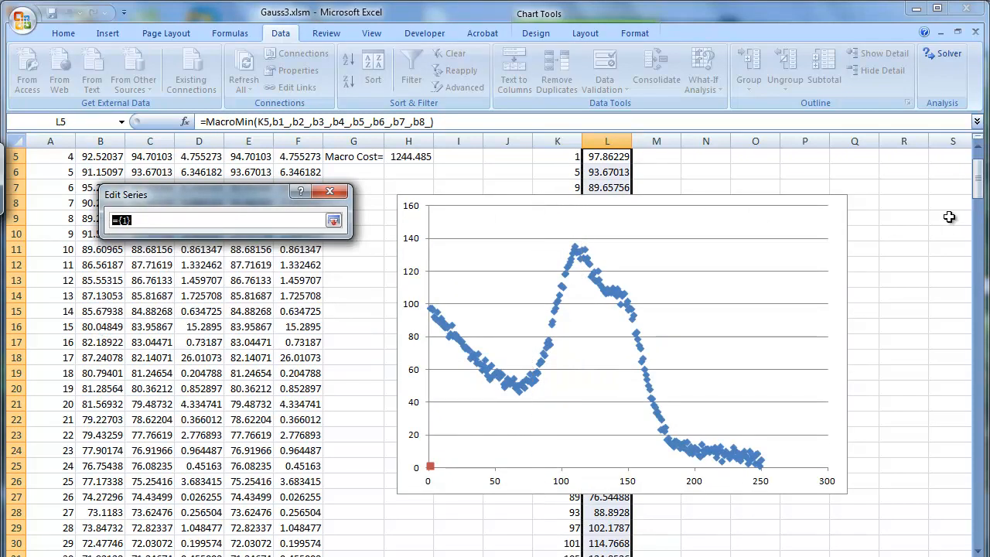
scroll(910, 187, "up", 2)
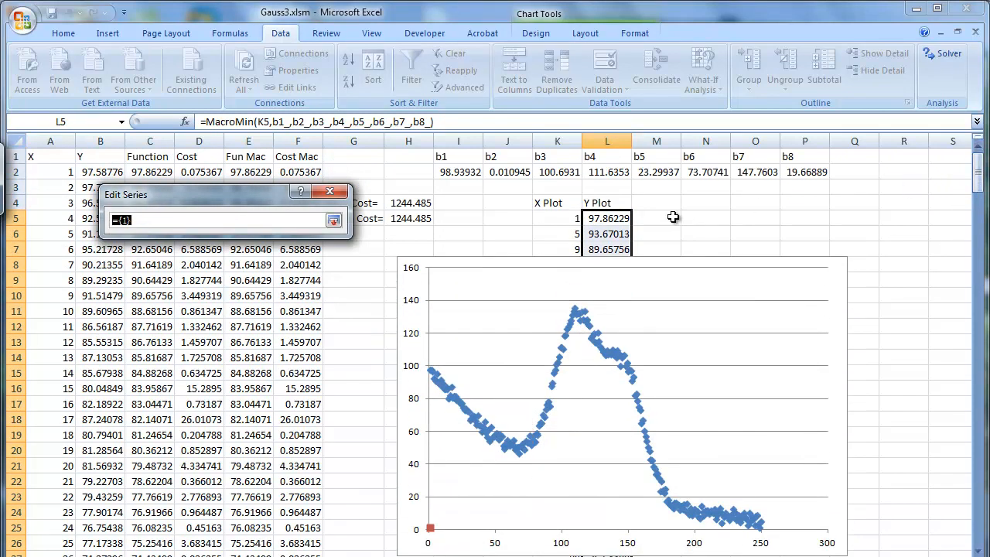
left_click_drag(977, 189, 968, 280)
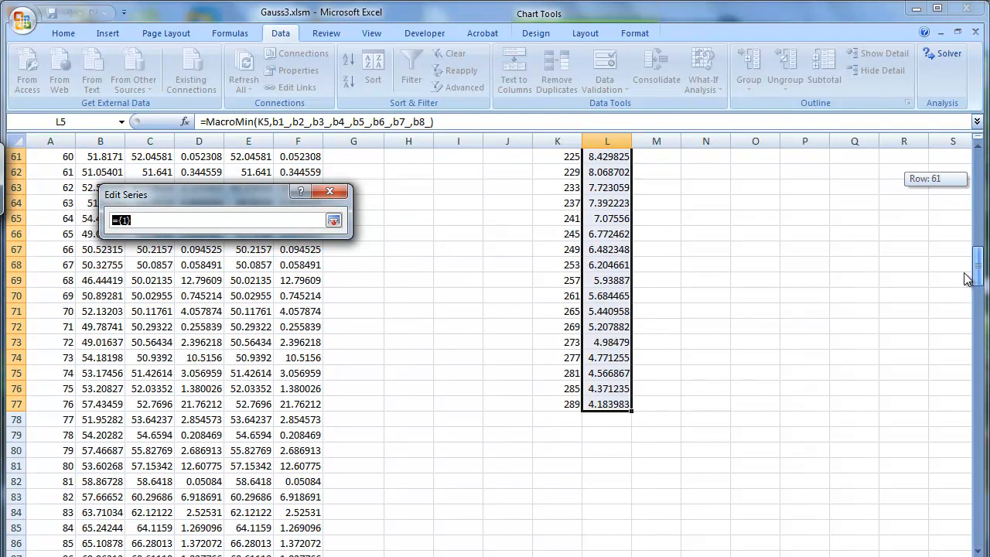
left_click(333, 221)
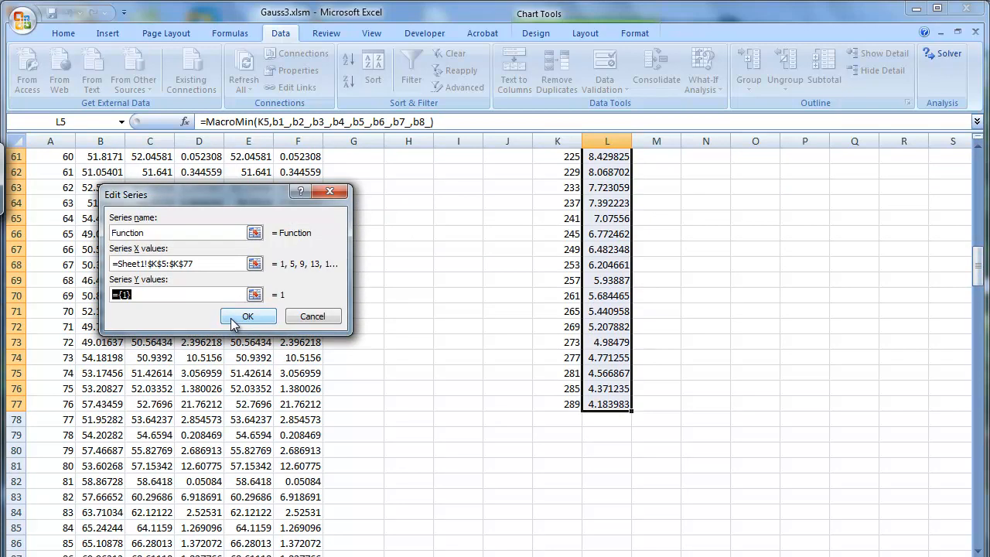
- Set the Function series' Y values to the Y Plot range L5:L77 and apply the chart's new data source
left_click(255, 298)
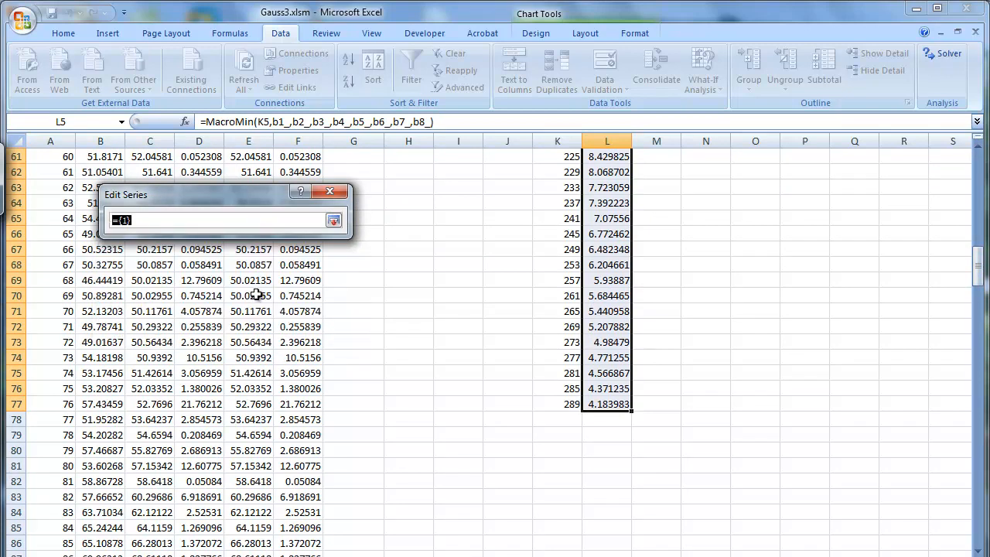
left_click_drag(976, 274, 979, 198)
left_click(611, 218)
left_click_drag(611, 220, 623, 528)
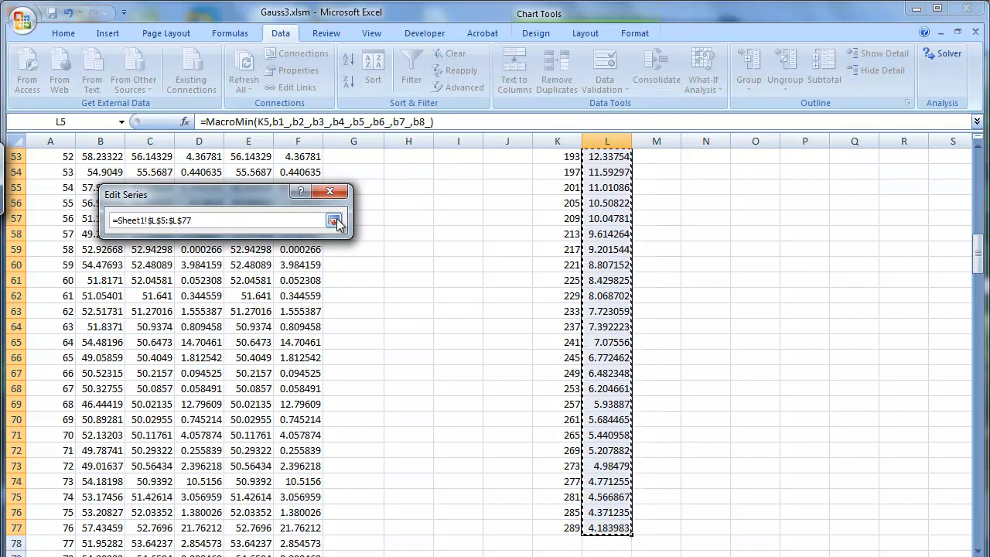
left_click(334, 222)
left_click(255, 317)
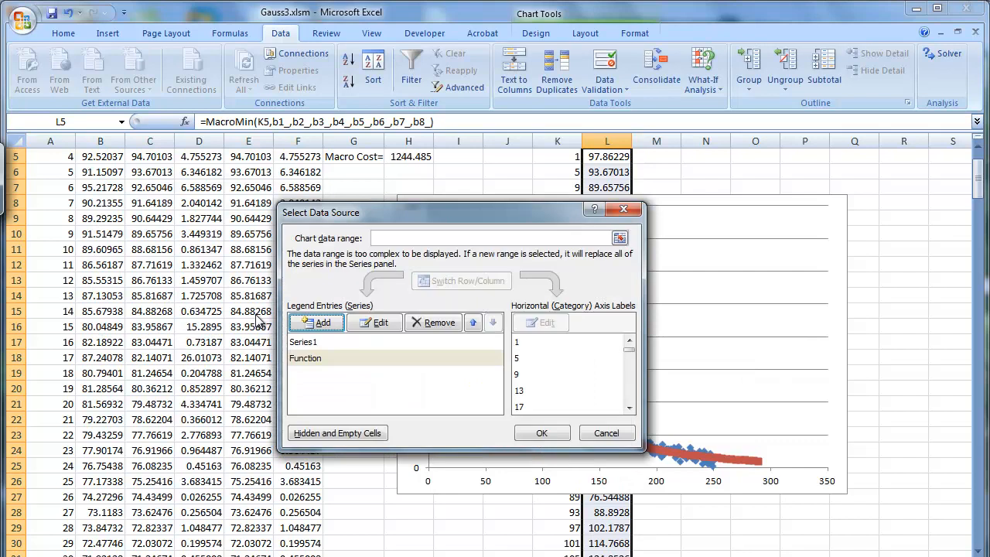
left_click(322, 356)
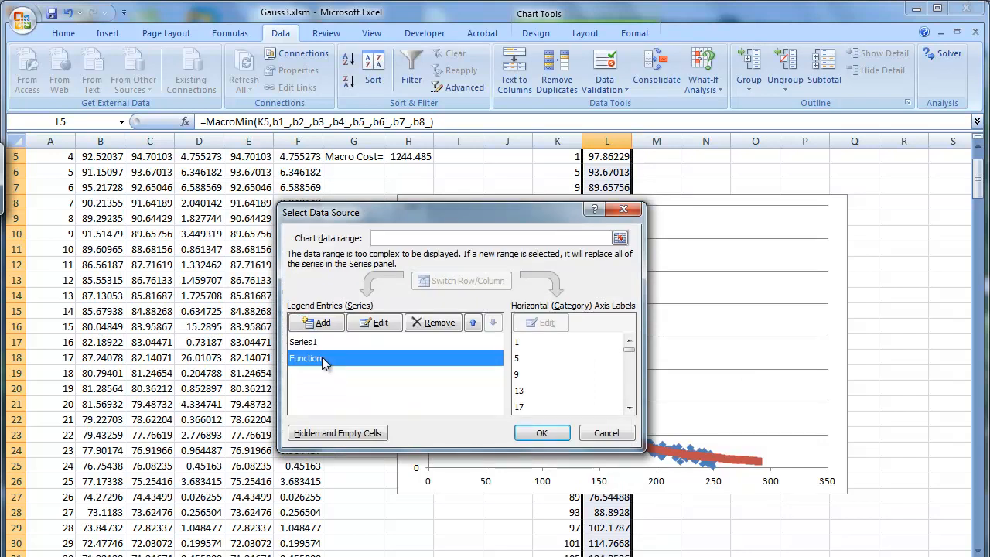
left_click_drag(488, 208, 278, 199)
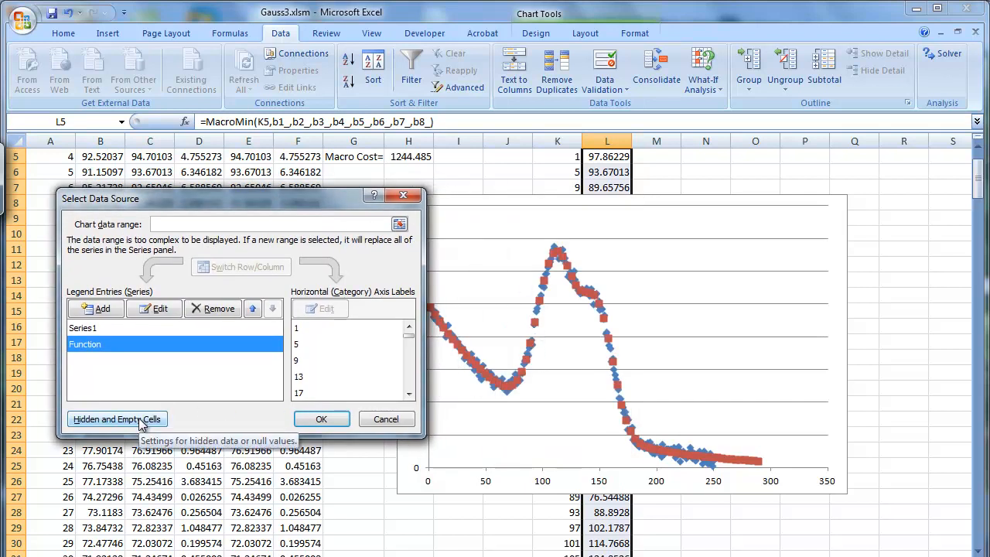
left_click(320, 418)
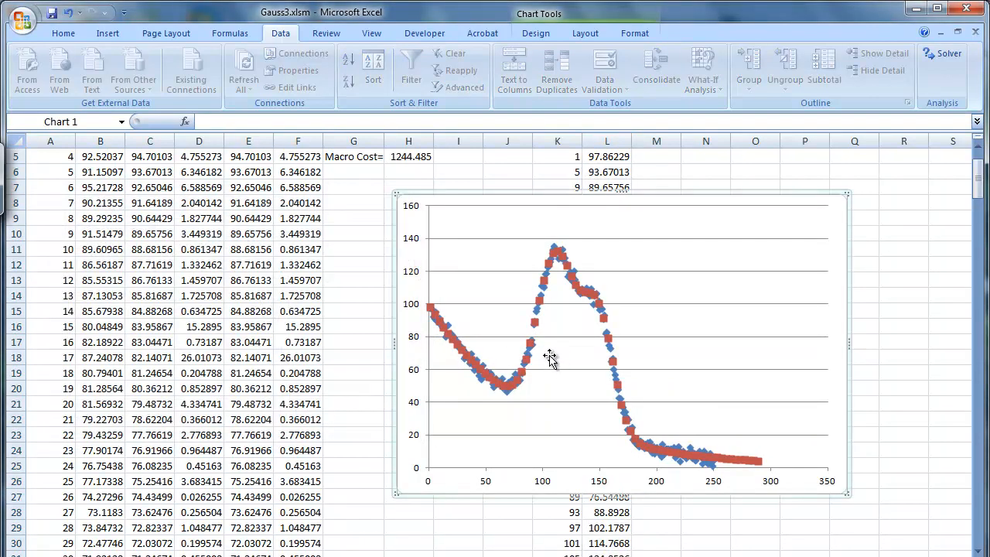
left_click(603, 326)
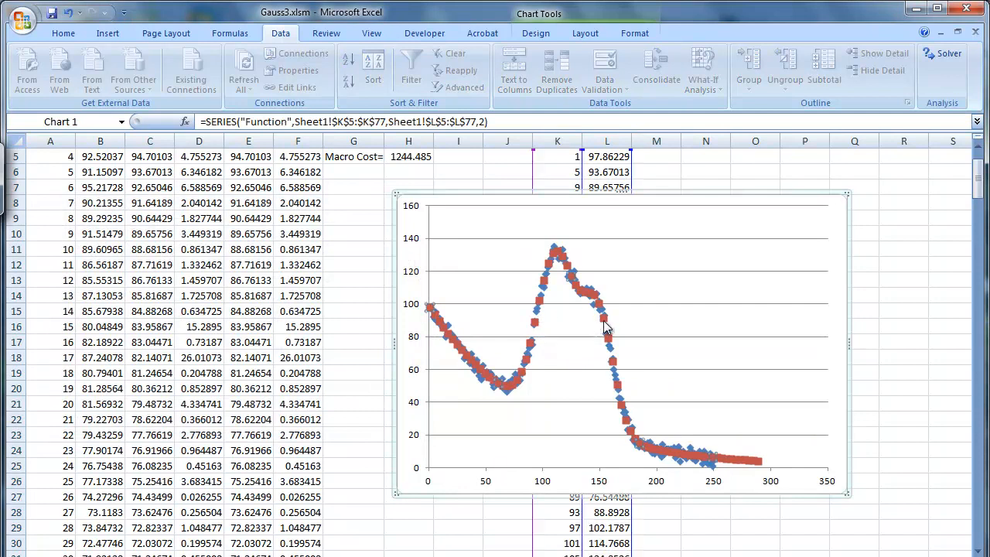
mouse_move(601, 307)
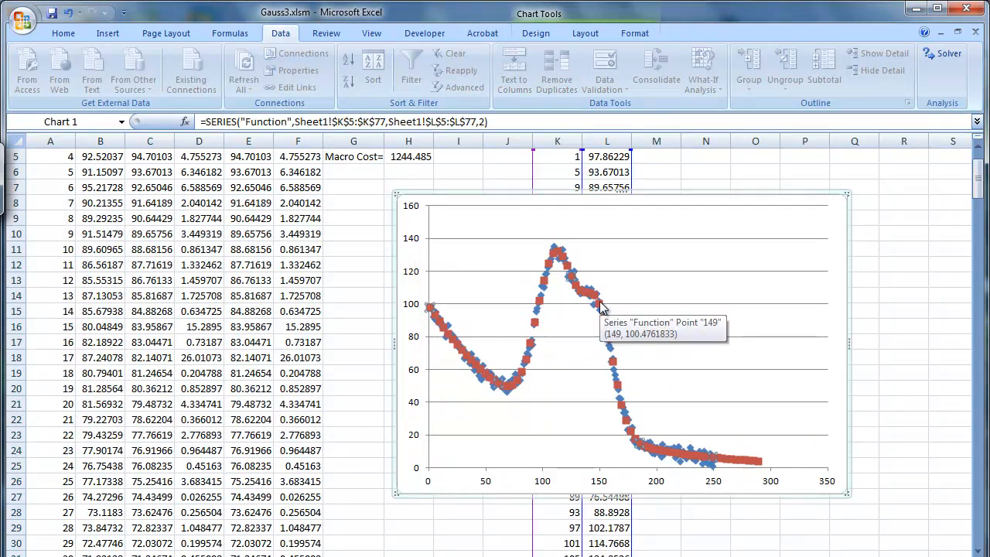
right_click(606, 324)
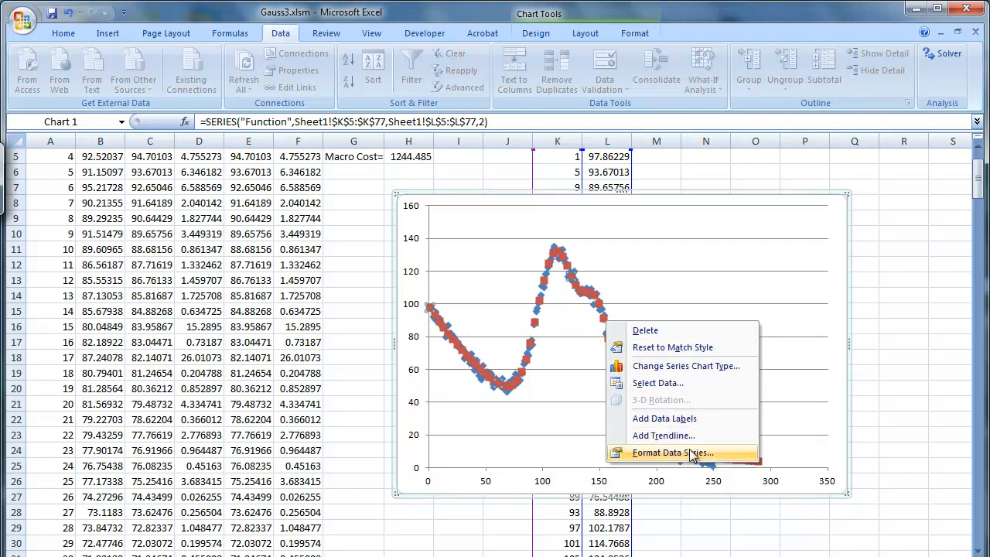
left_click(696, 369)
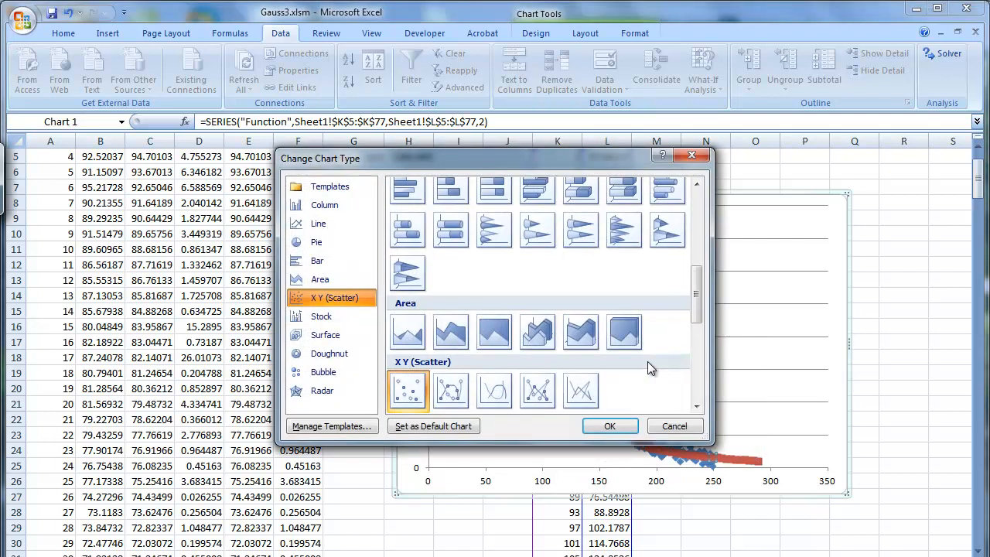
left_click(669, 427)
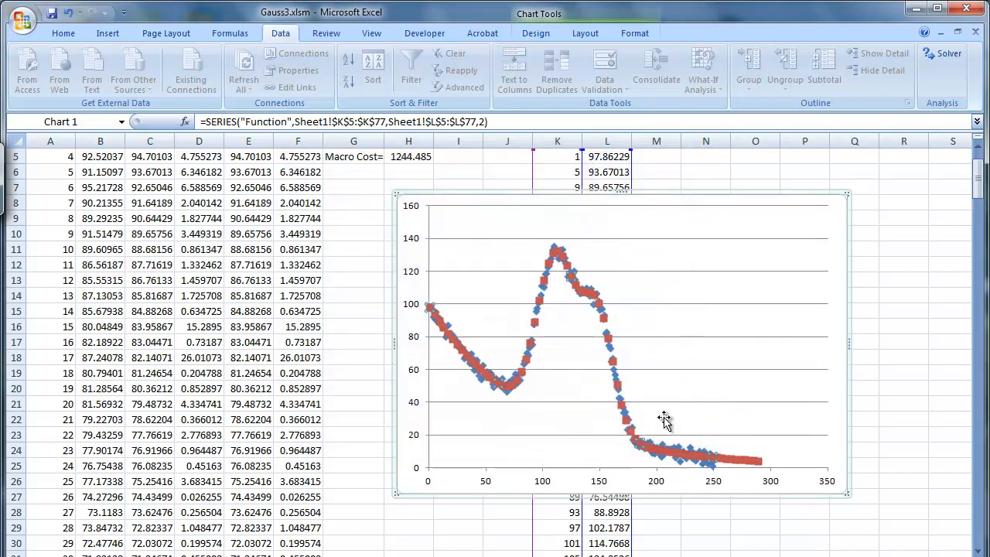
- Change the Function series' chart type to an XY scatter with straight lines and no markers
right_click(752, 467)
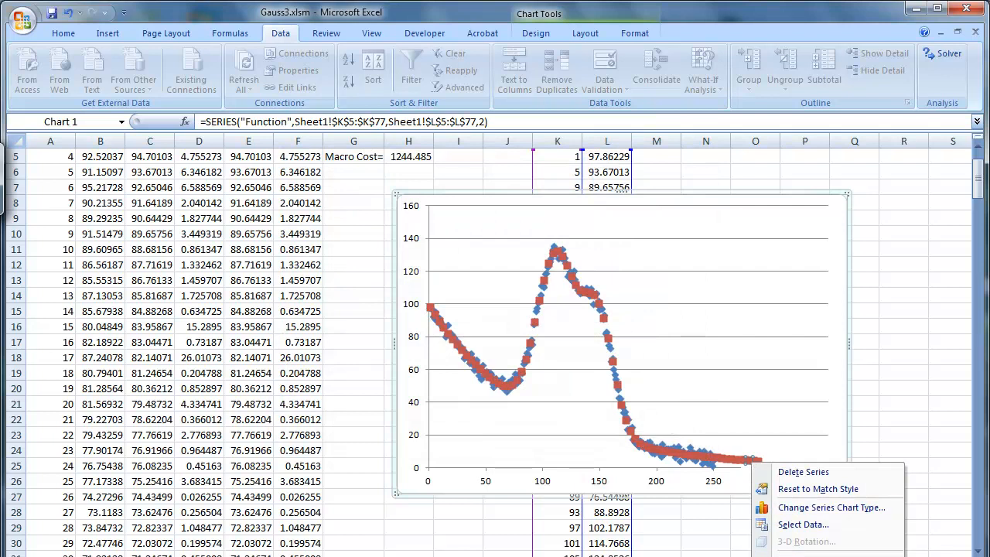
left_click(826, 521)
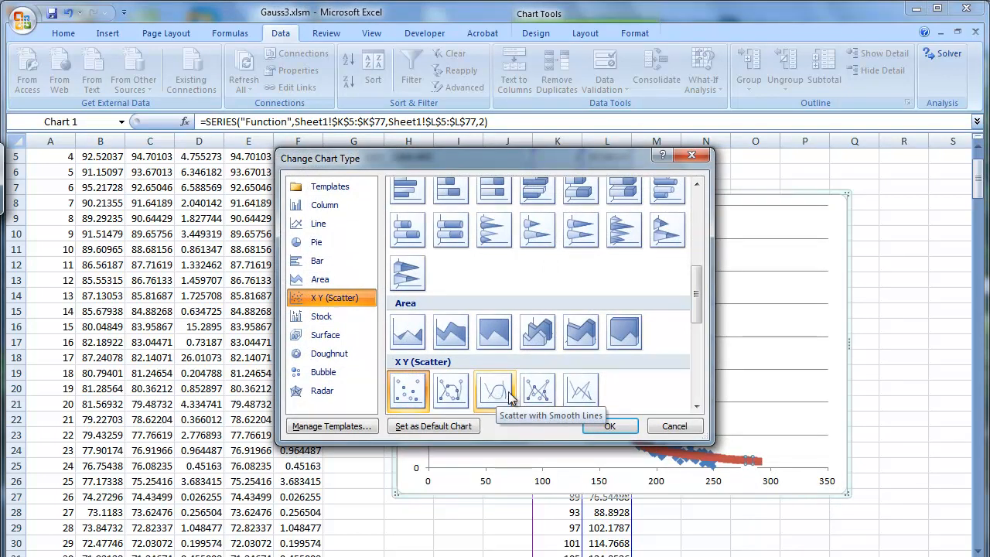
left_click(586, 394)
left_click(604, 424)
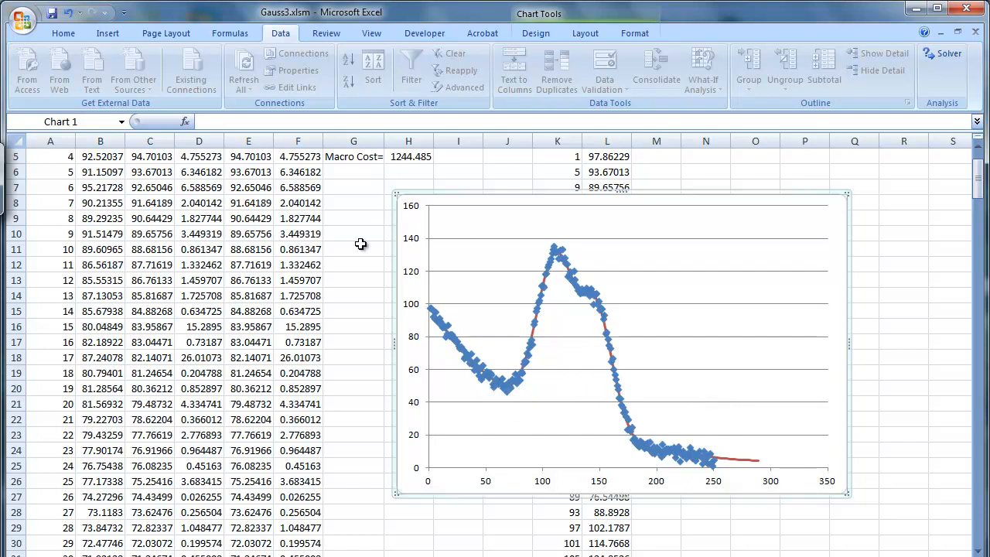
left_click(353, 245)
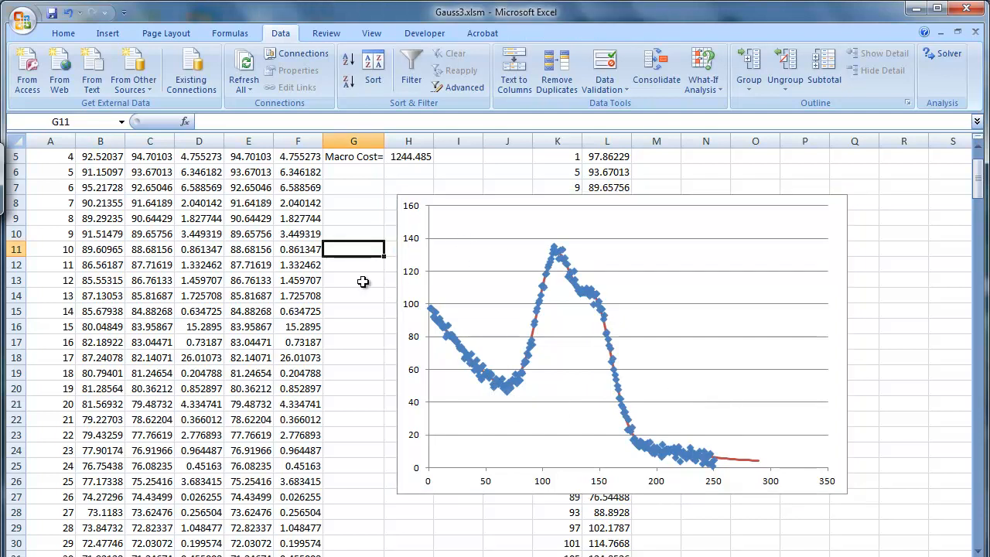
- Move the chart clear of column H and select the cells H10:H13
scroll(364, 281, "up", 2)
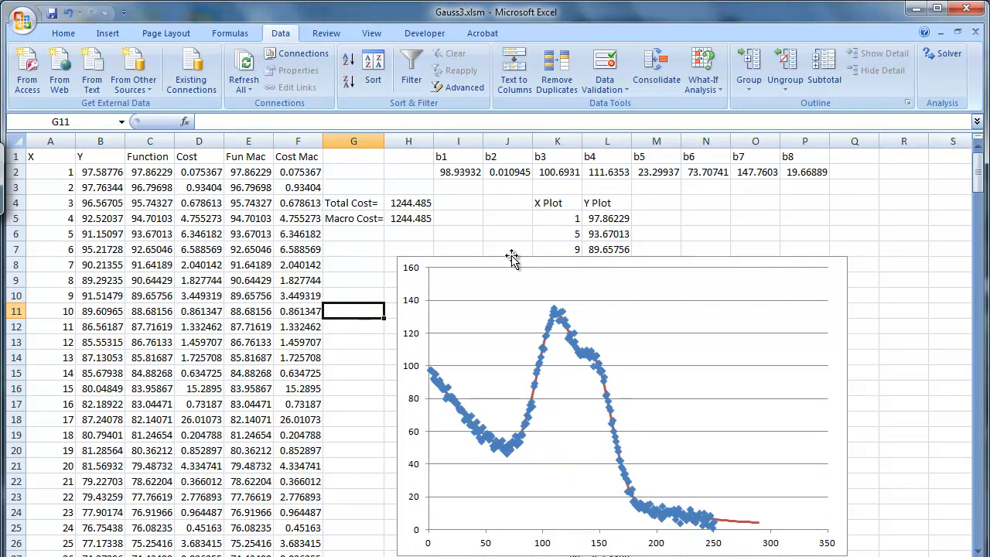
left_click_drag(512, 258, 581, 244)
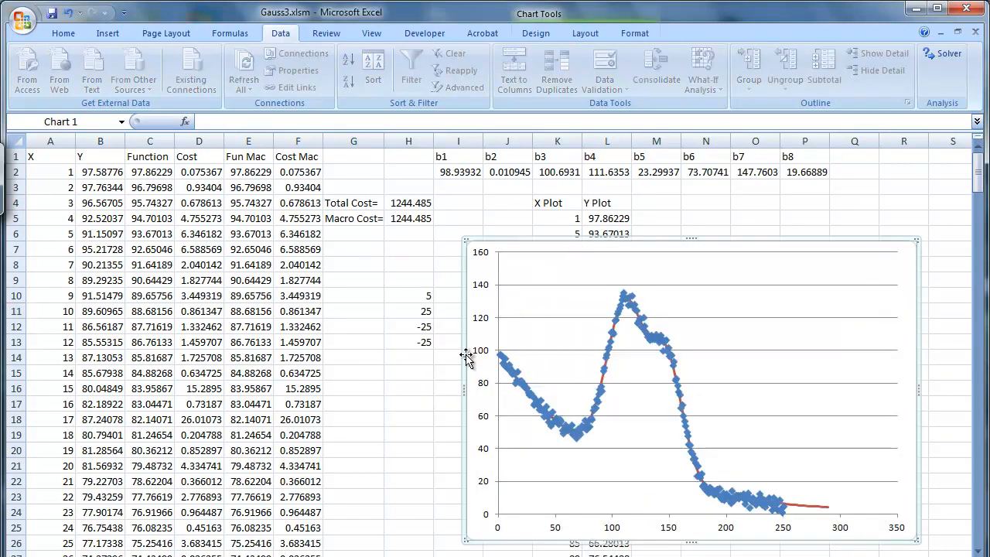
left_click_drag(398, 295, 398, 342)
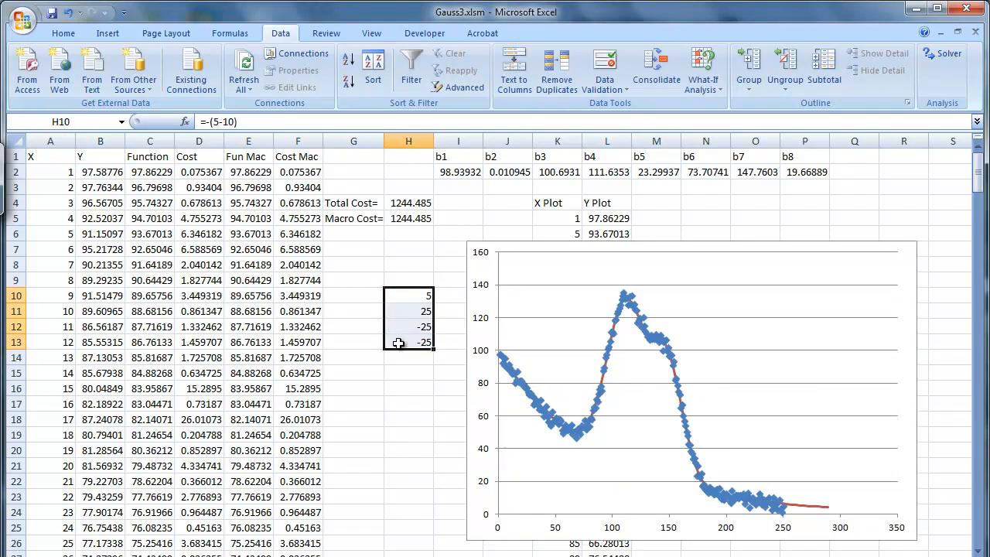